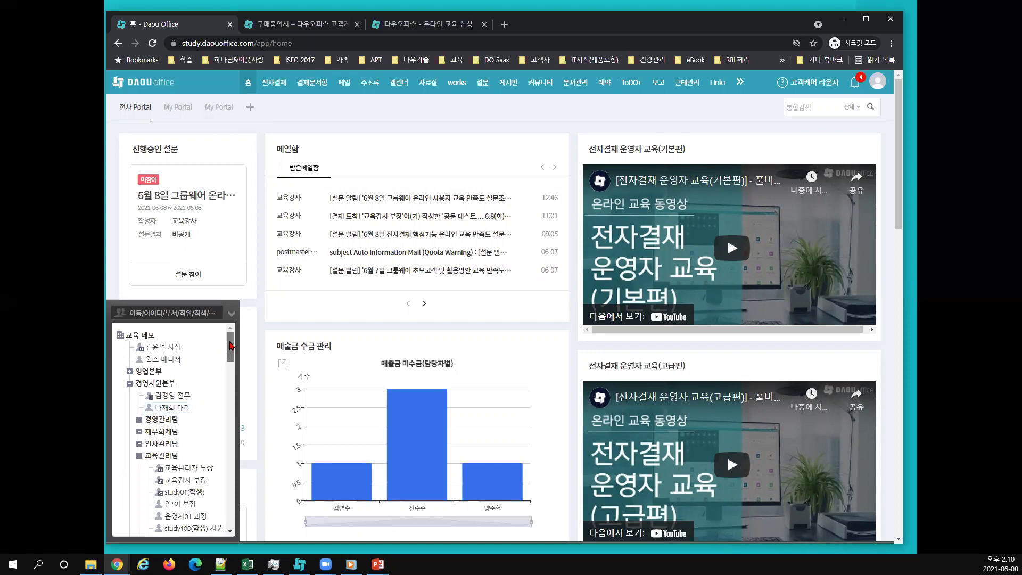
View the 교육관리자 profile card in the organization chart, close it, and collapse the chart.
scroll(221, 422, down, 10)
drag(220, 516, 248, 322)
click(197, 473)
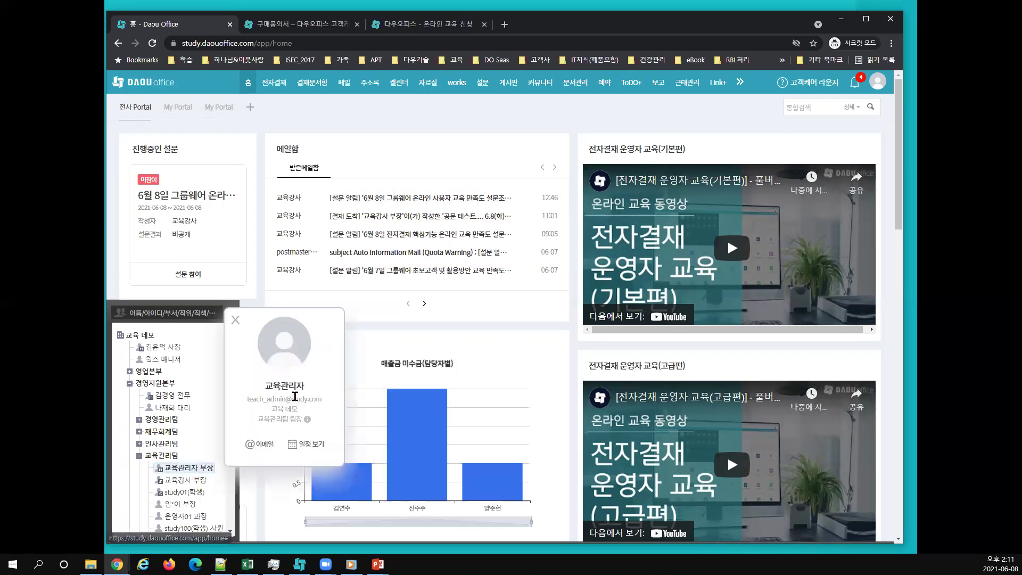
click(235, 322)
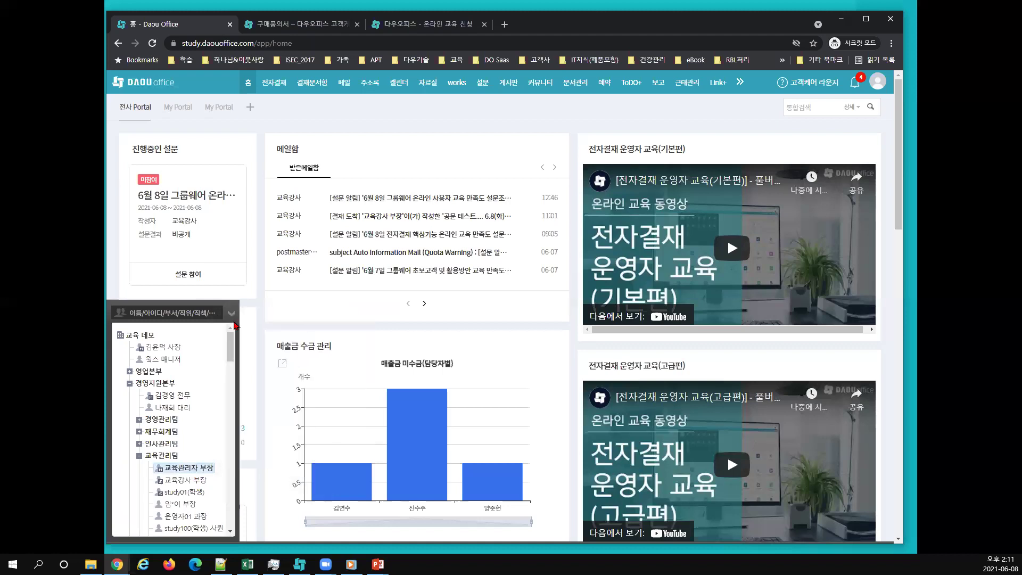
click(232, 318)
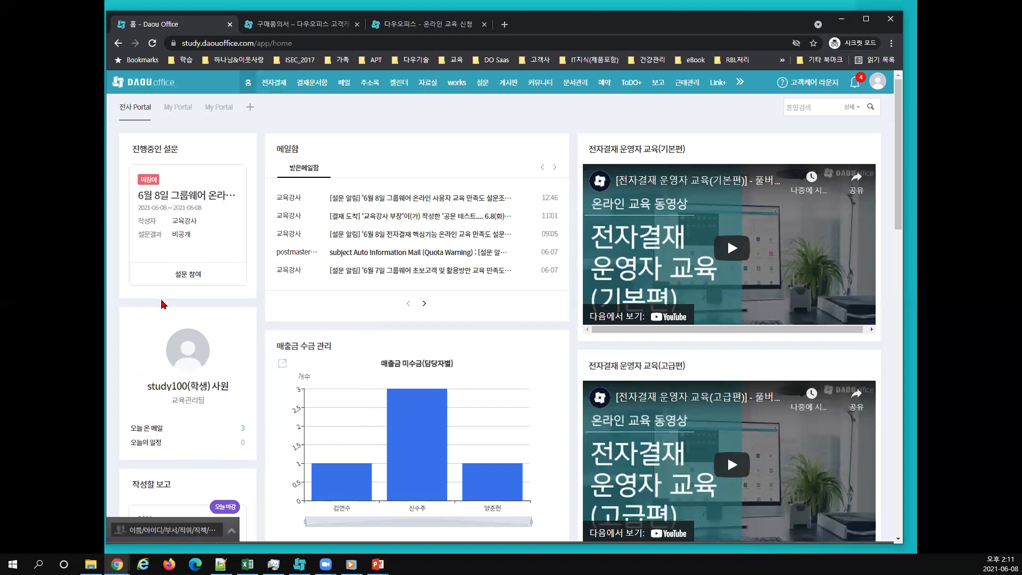
mouse_move(823, 92)
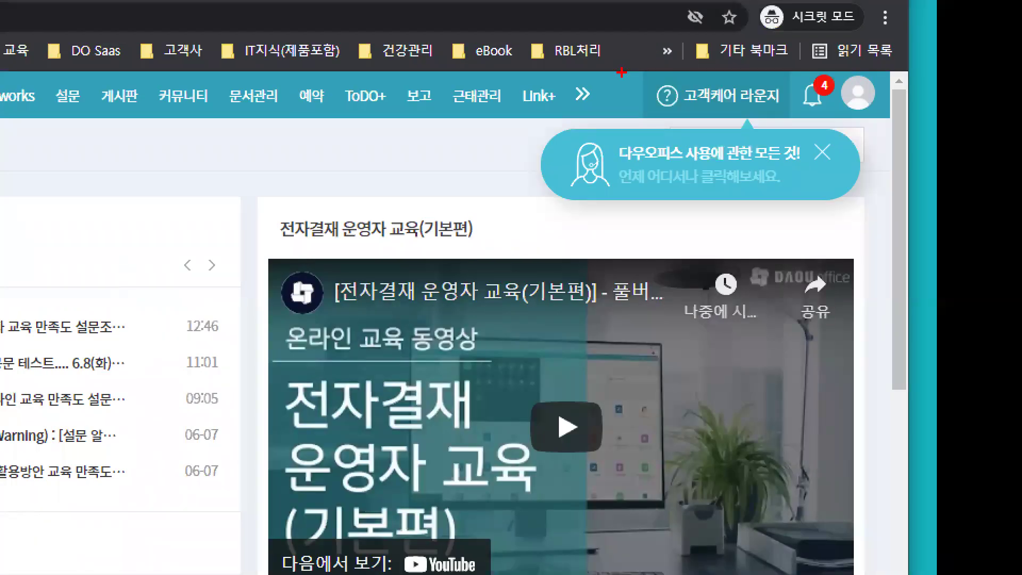
drag(628, 67, 796, 123)
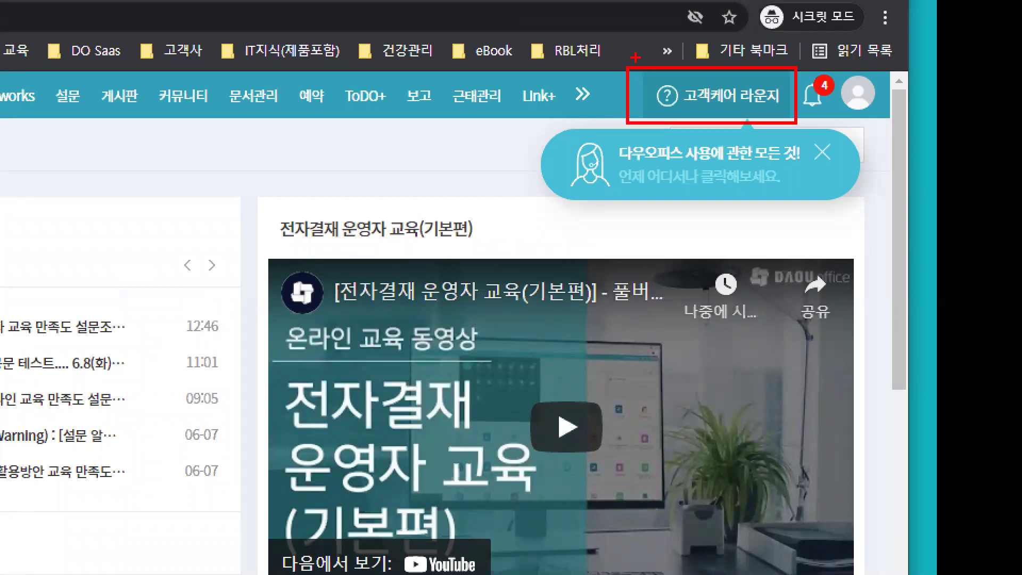
drag(636, 57, 683, 54)
mouse_move(833, 110)
mouse_down()
mouse_move(821, 114)
mouse_move(890, 114)
mouse_move(882, 83)
mouse_move(879, 115)
mouse_up()
key(e)
key(ctrl+z)
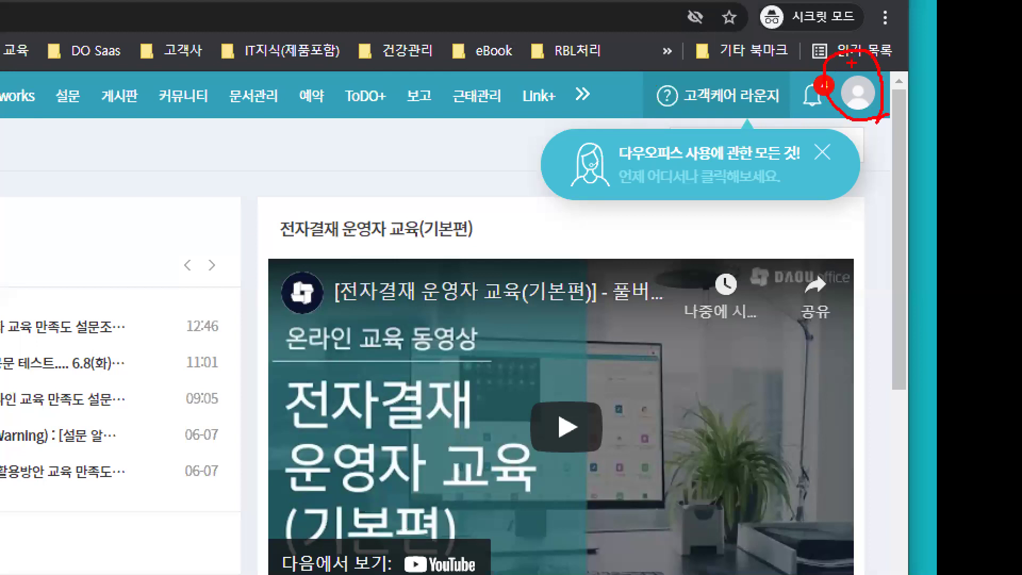
drag(852, 63, 894, 54)
key(Escape)
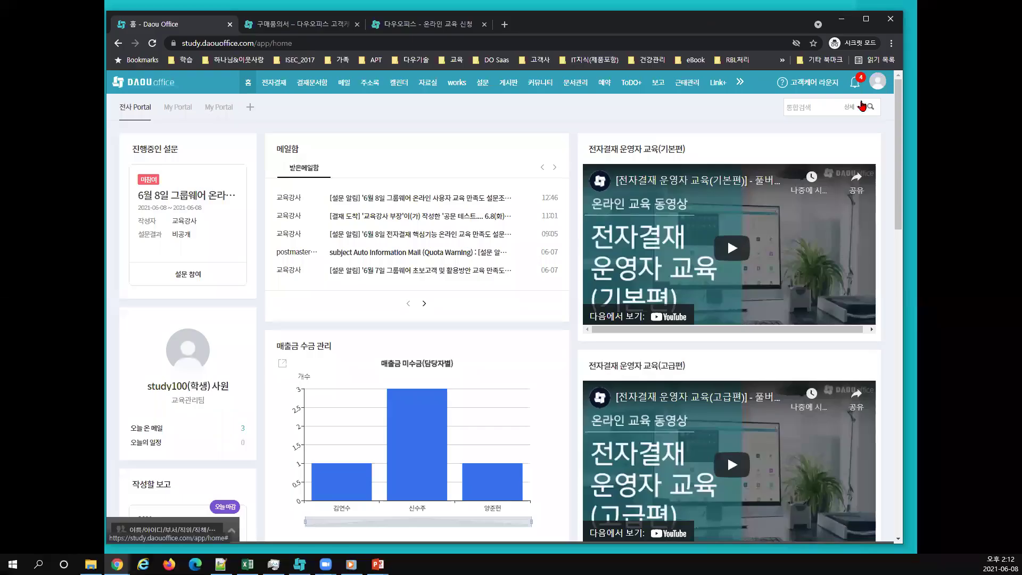
View the account's 기본정보 page and its 환경설정 page.
click(877, 81)
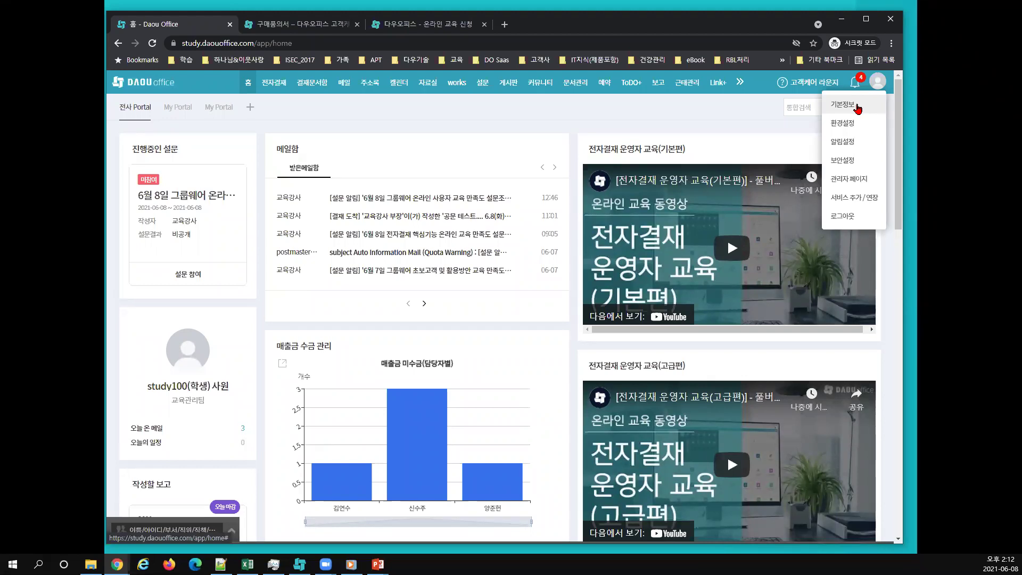
click(857, 106)
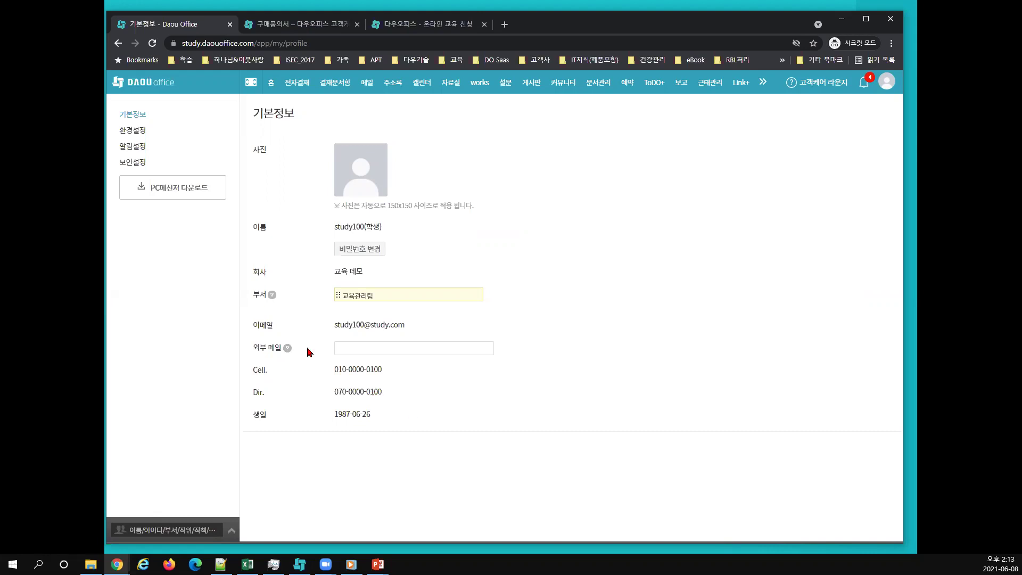
click(142, 136)
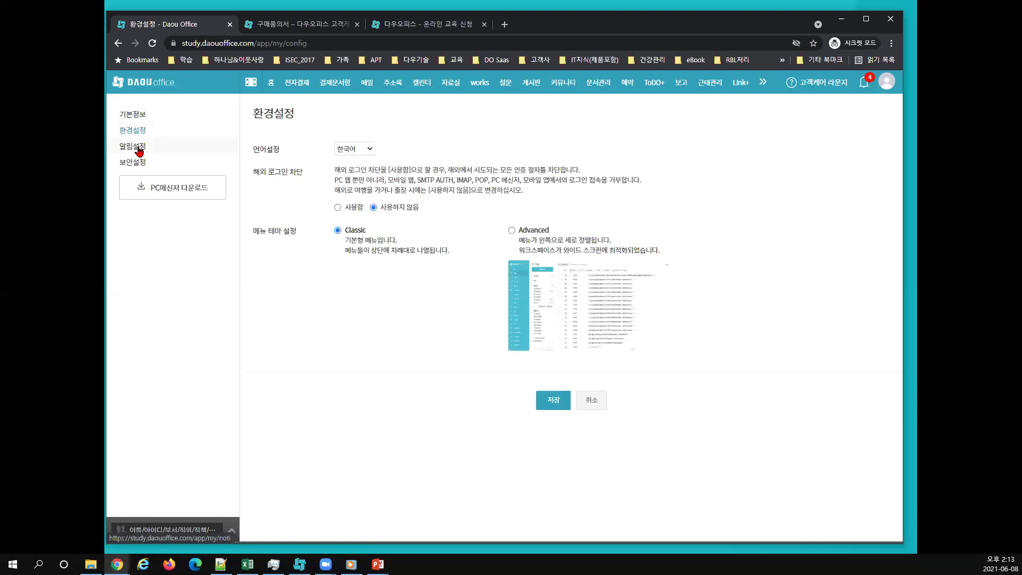
Open 알림설정 and expand the 전자결재 category to examine its notification recipients and channels.
click(139, 151)
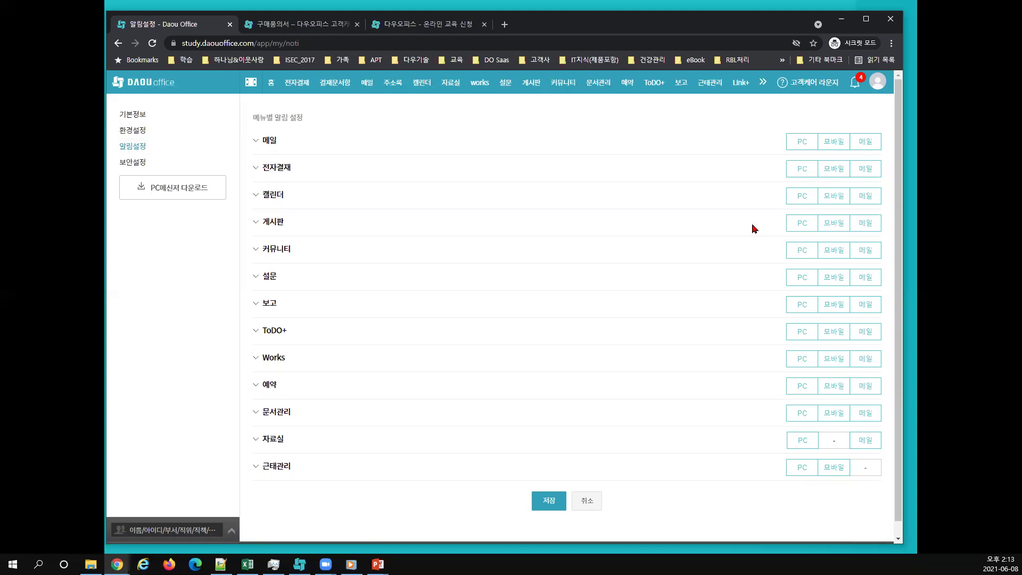
mouse_move(878, 183)
mouse_down()
mouse_move(889, 177)
mouse_move(870, 160)
mouse_move(879, 177)
mouse_up()
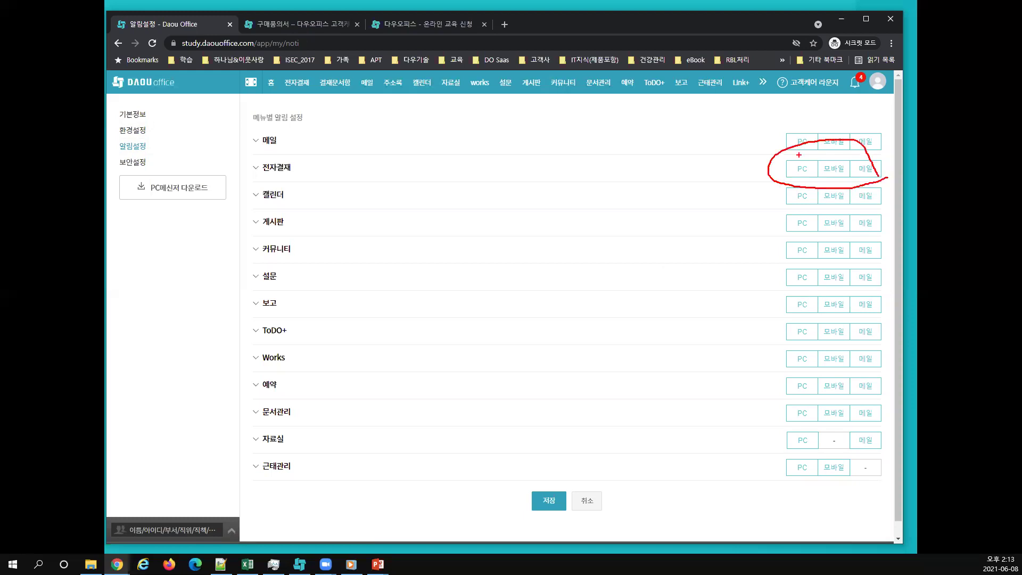
drag(799, 154, 873, 153)
key(Escape)
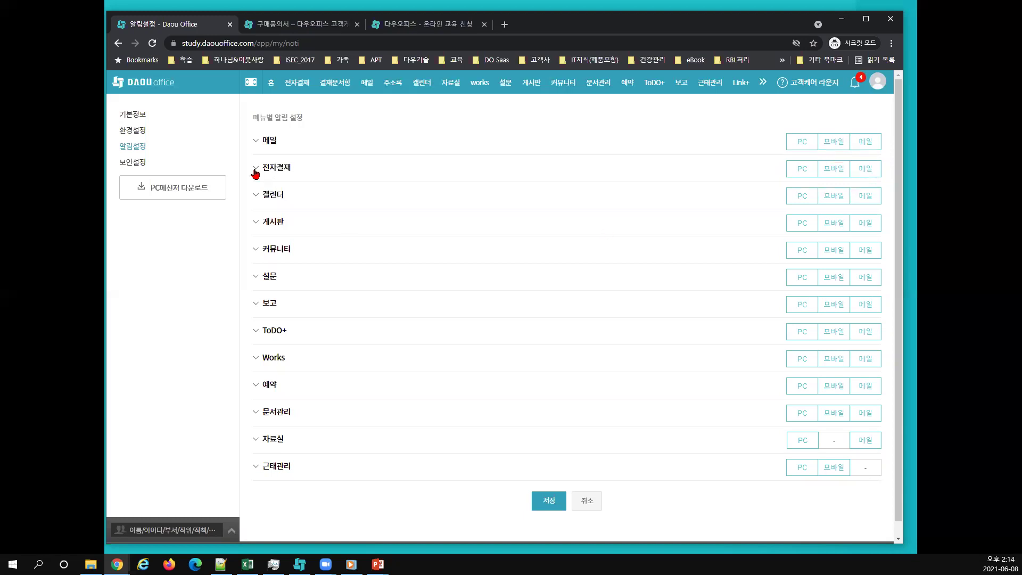
click(255, 171)
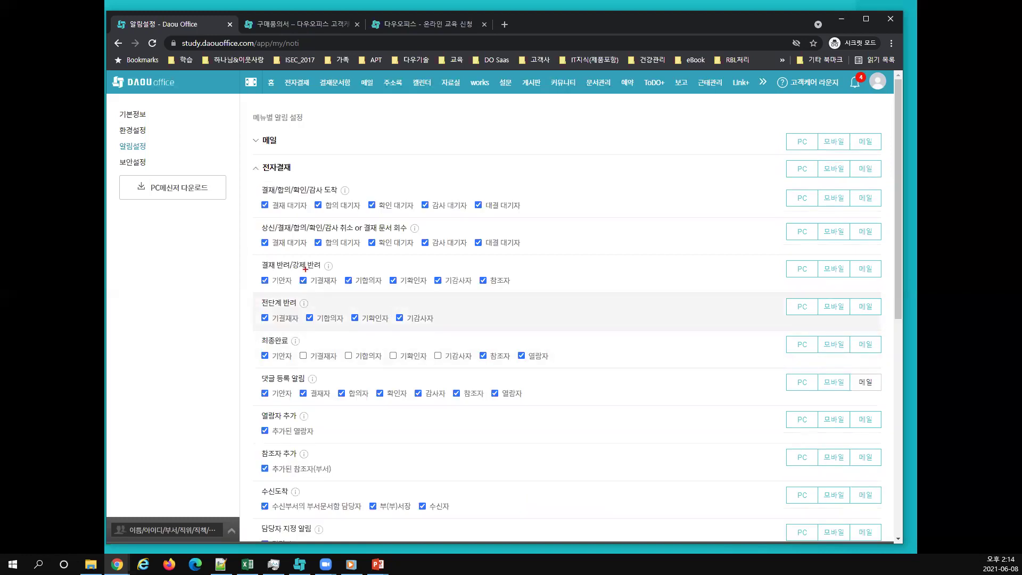
mouse_move(247, 220)
mouse_down()
mouse_move(319, 255)
mouse_move(897, 256)
mouse_up()
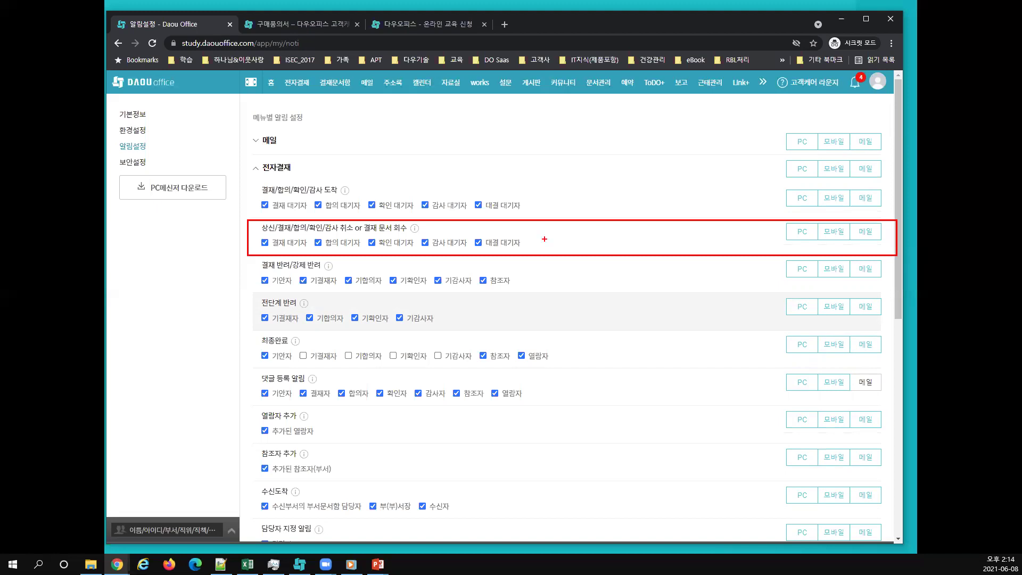
key(Escape)
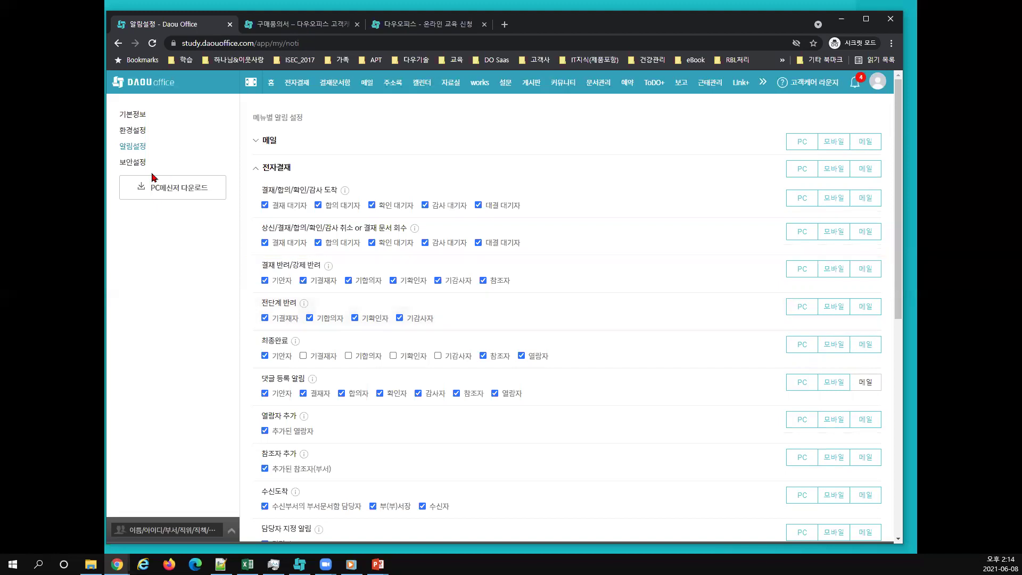
Open 보안설정 and examine the 접속설정 switches of the registered devices.
click(140, 165)
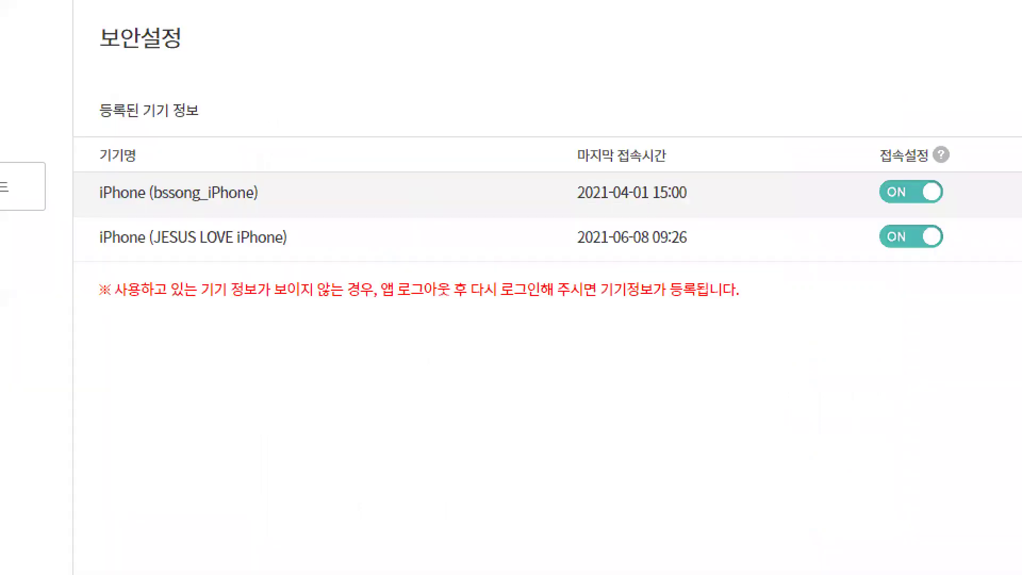
drag(778, 127, 926, 202)
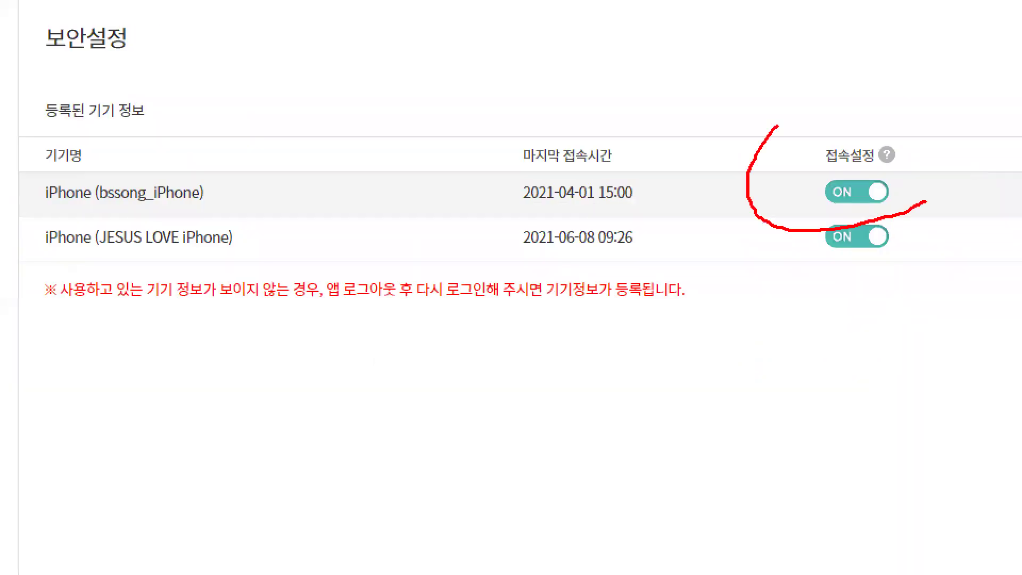
drag(778, 126, 901, 218)
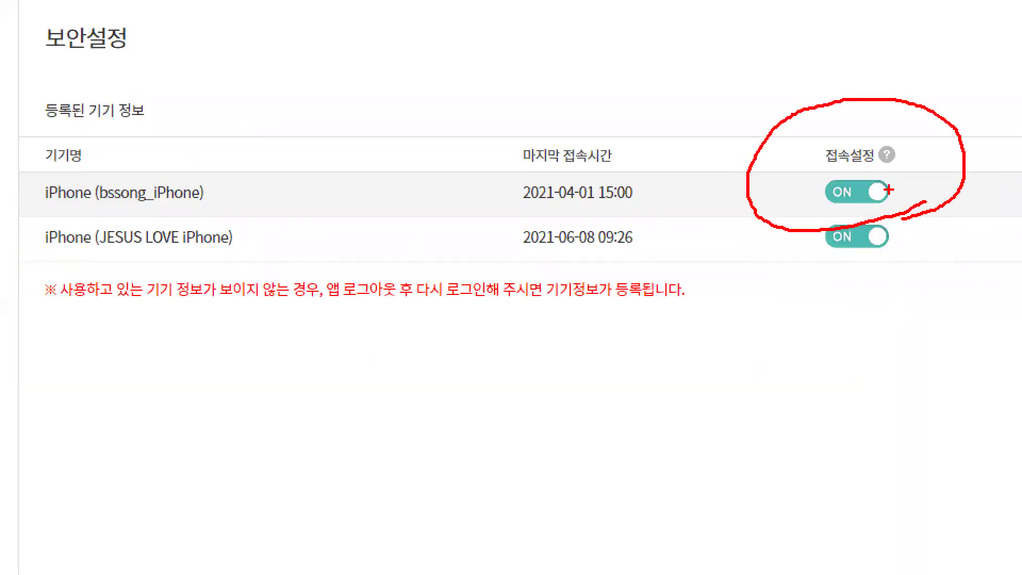
drag(893, 181, 932, 162)
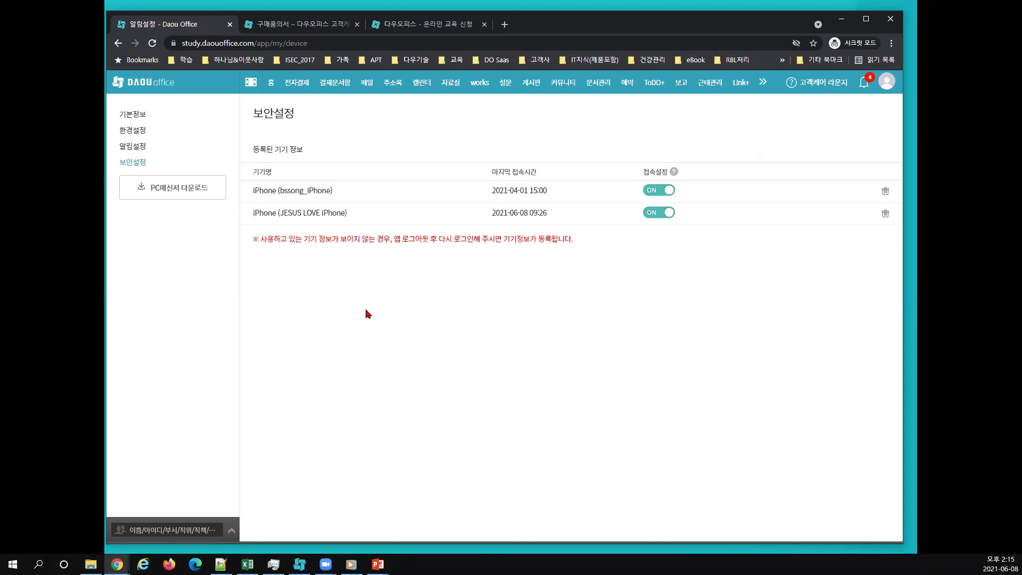
Open the 전자결재 home and switch to the PowerPoint slide show to examine the 결재 프로세스 흐름도 slide.
click(297, 84)
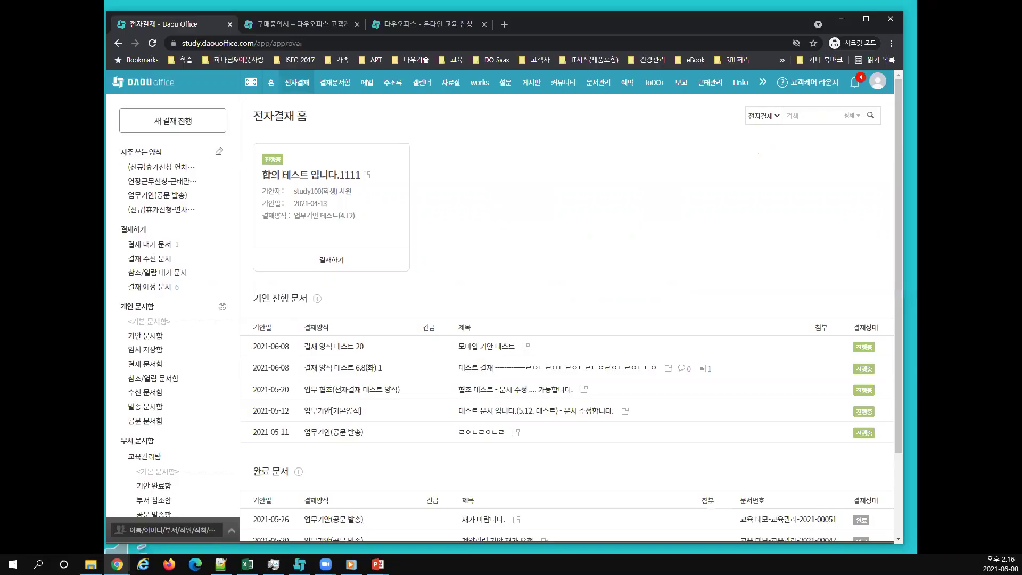
key(alt+Tab)
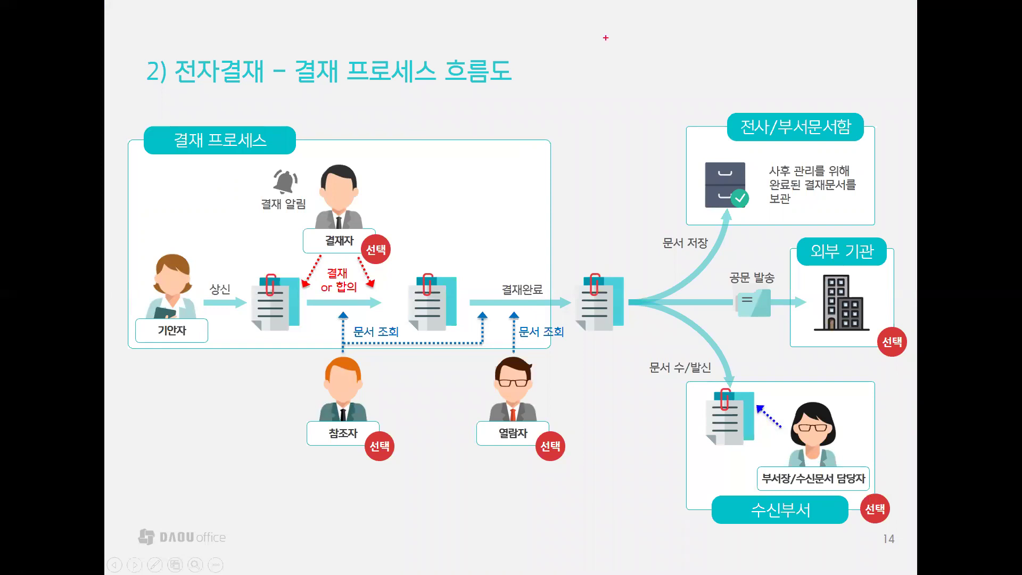
mouse_move(606, 37)
mouse_down()
mouse_move(594, 502)
mouse_move(602, 539)
mouse_up()
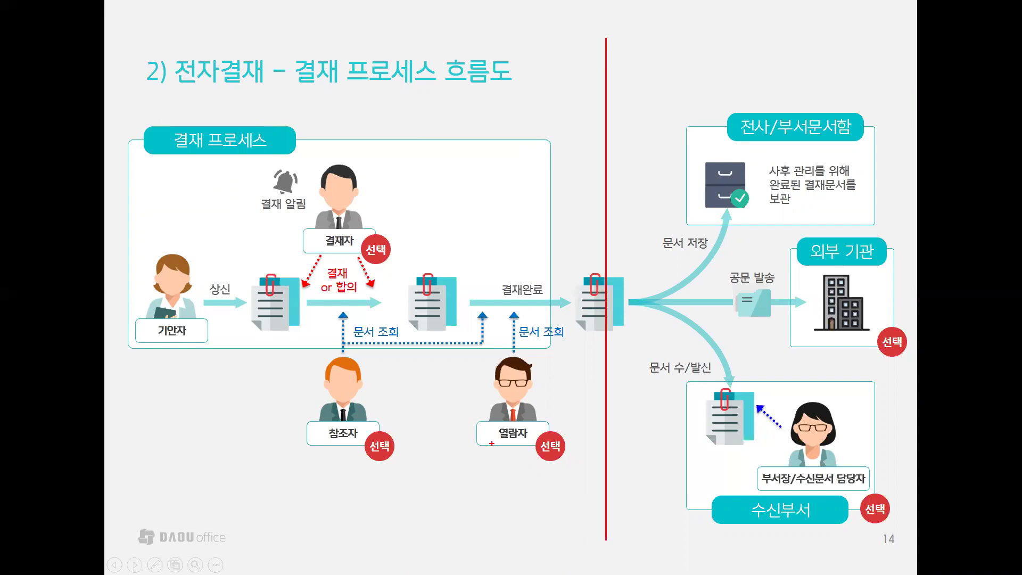
mouse_move(561, 471)
mouse_down()
mouse_move(562, 373)
mouse_move(560, 469)
mouse_up()
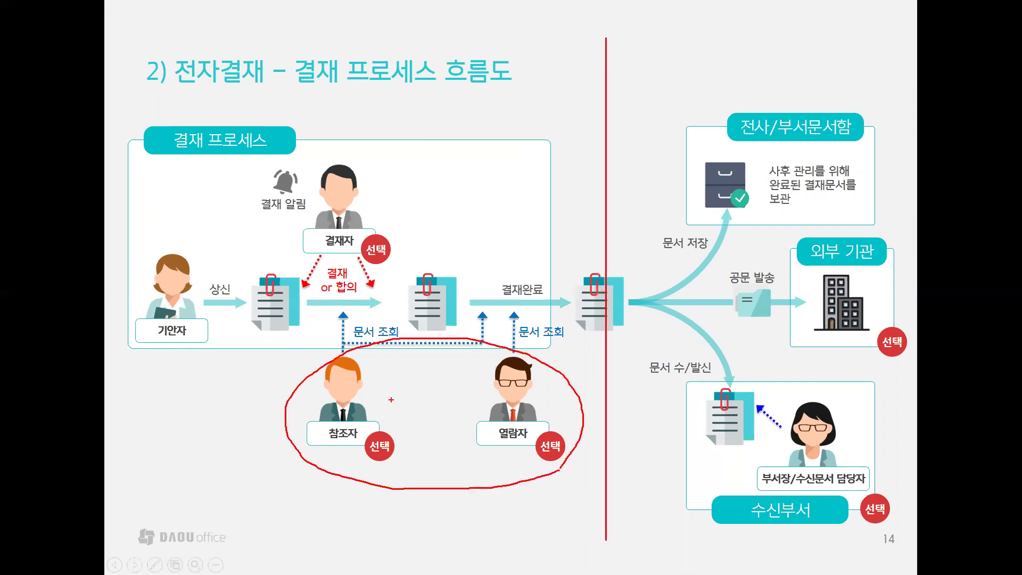
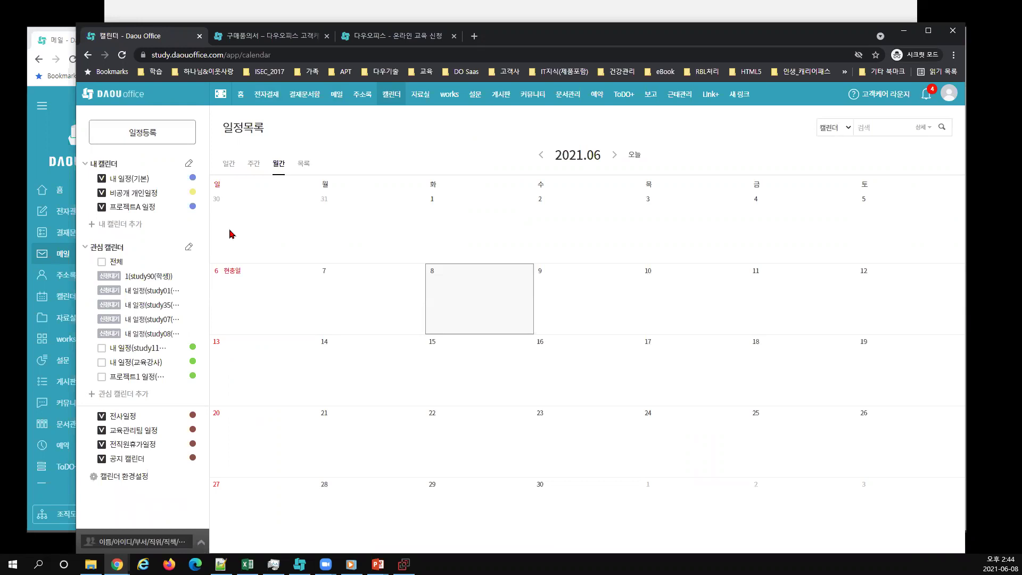
Cancel all pending calendar requests, delete the remaining calendars from 관심 캘린더, and save the emptied list.
click(189, 248)
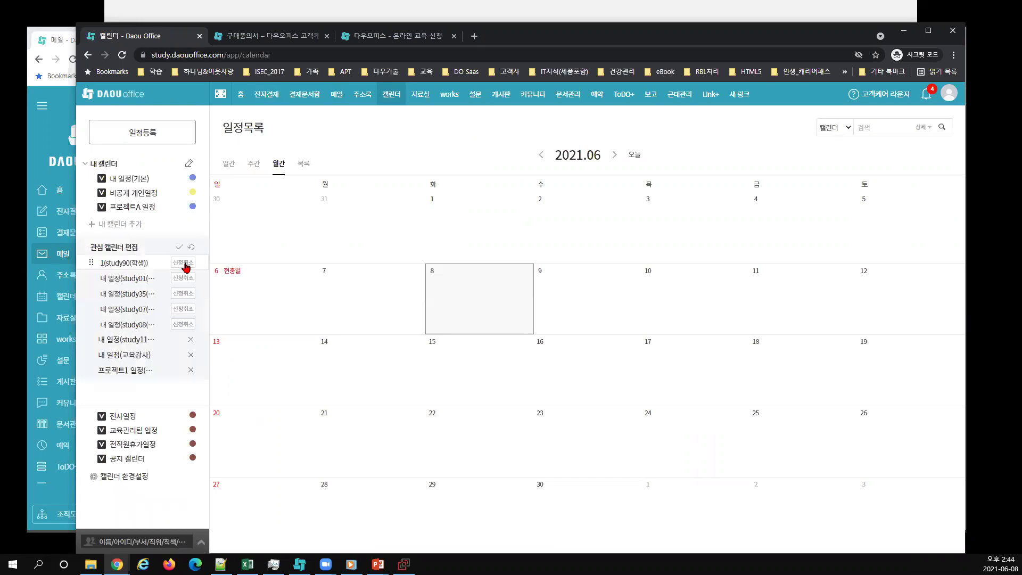
click(185, 263)
click(185, 263)
click(185, 263)
click(186, 263)
click(185, 263)
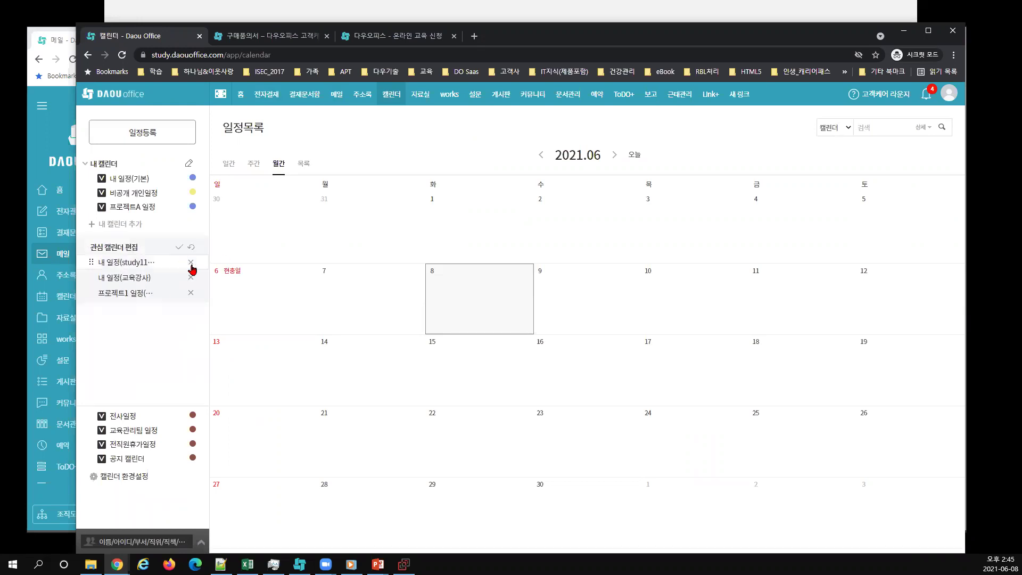
click(190, 265)
click(179, 248)
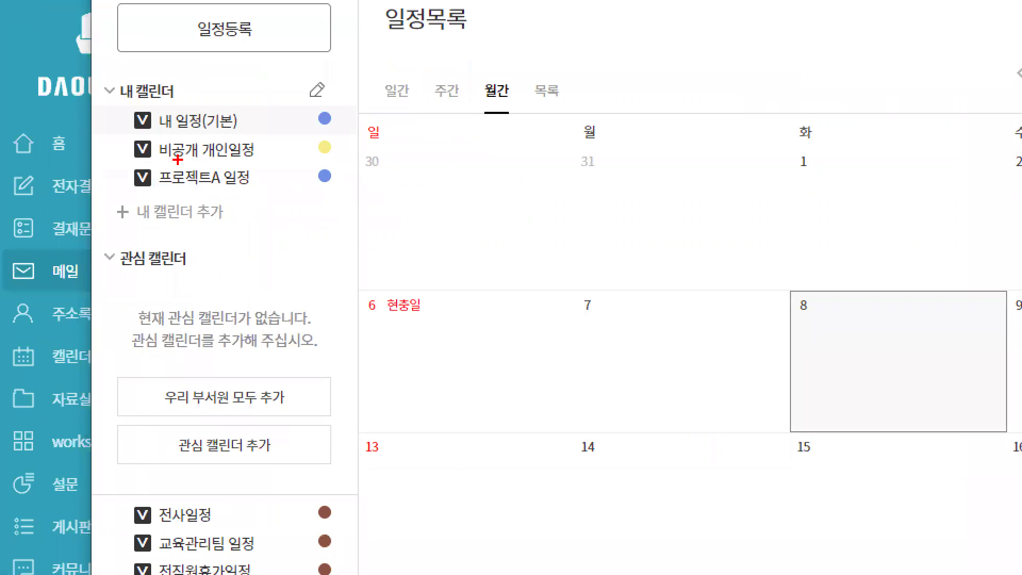
Change the colour of the 프로젝트A 일정 calendar to orange.
drag(119, 98, 288, 142)
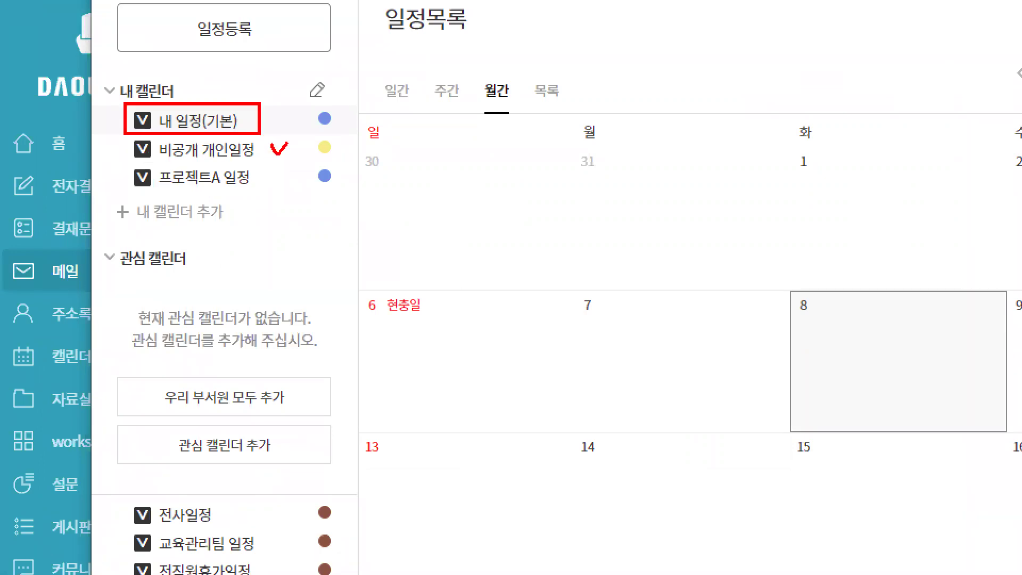
drag(263, 171, 291, 166)
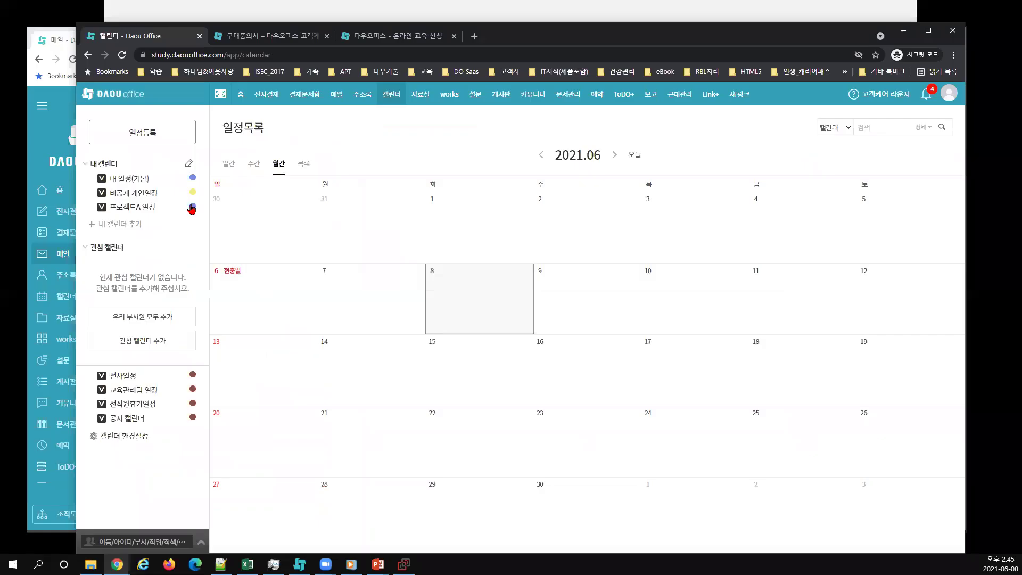
click(193, 207)
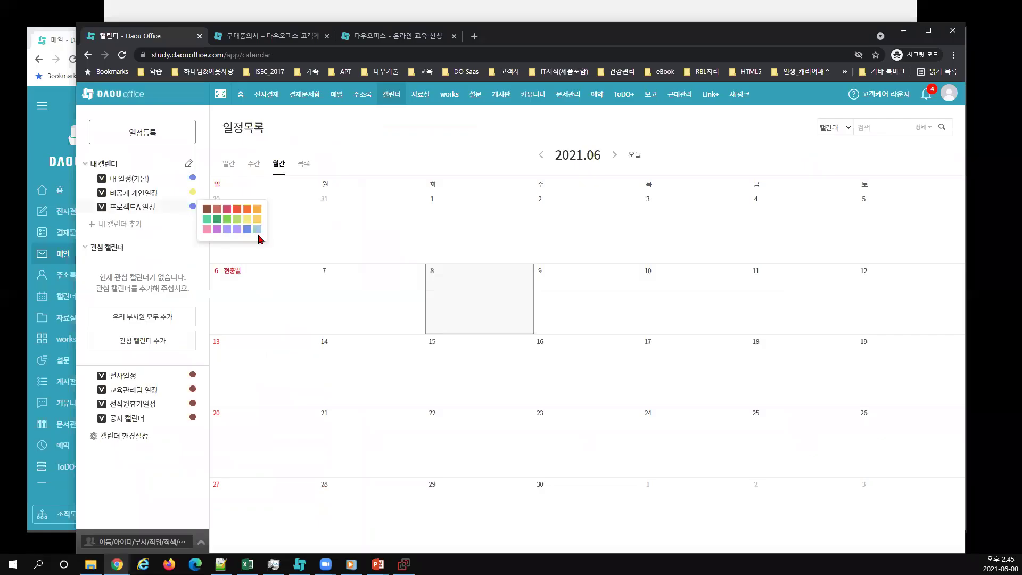
click(247, 209)
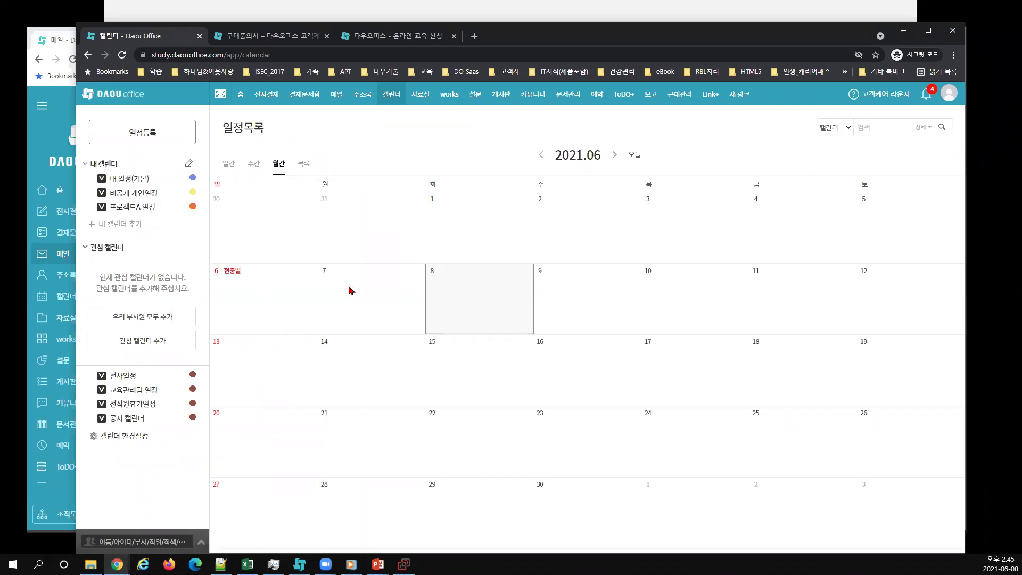
Register a 사용자 교육 event on 2021-06-08 from 15:00 to 16:00 in the (기본)내 일정 calendar.
click(504, 279)
text(사용)
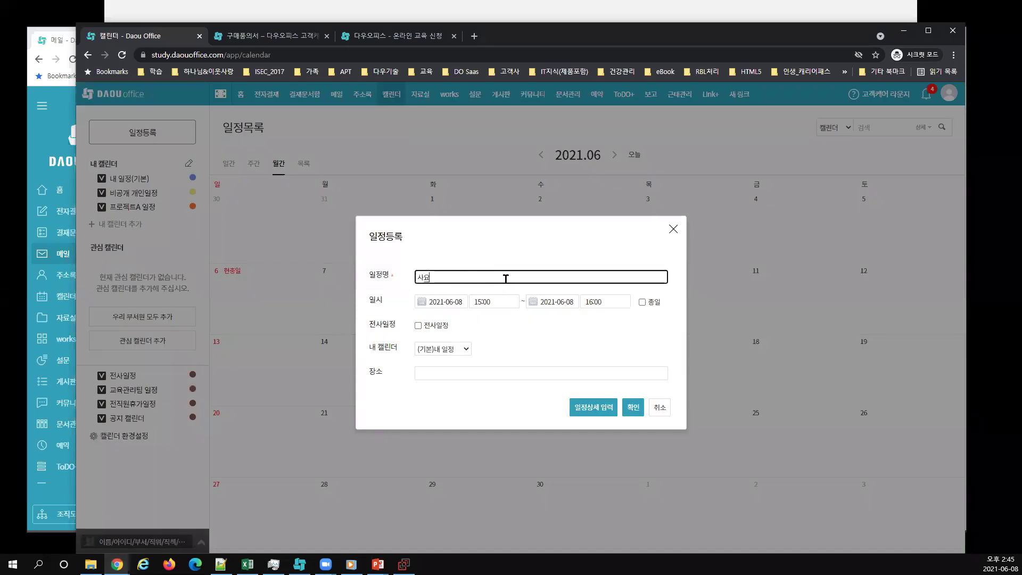
text(자 공)
text(육)
click(466, 348)
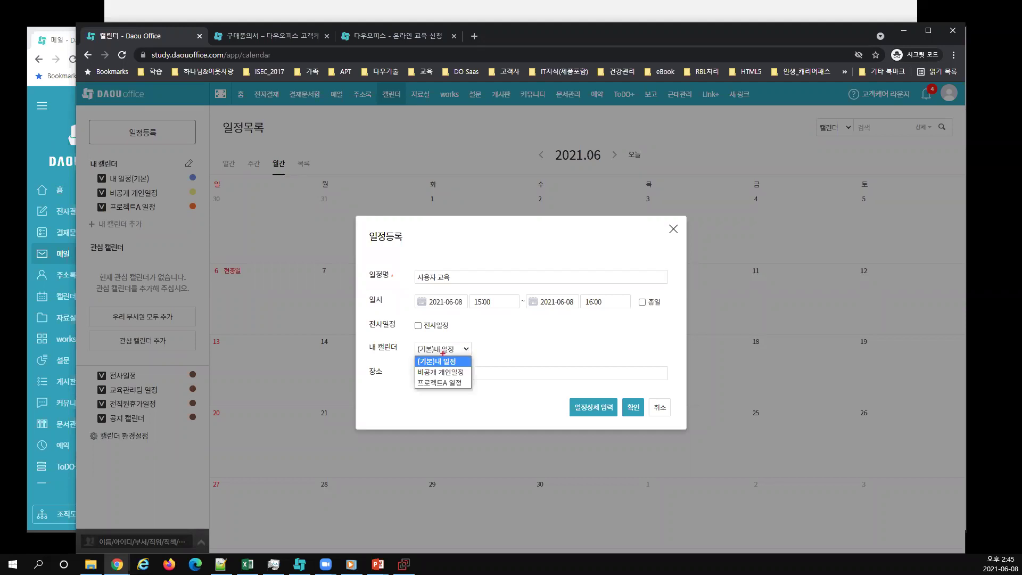
drag(460, 334, 516, 325)
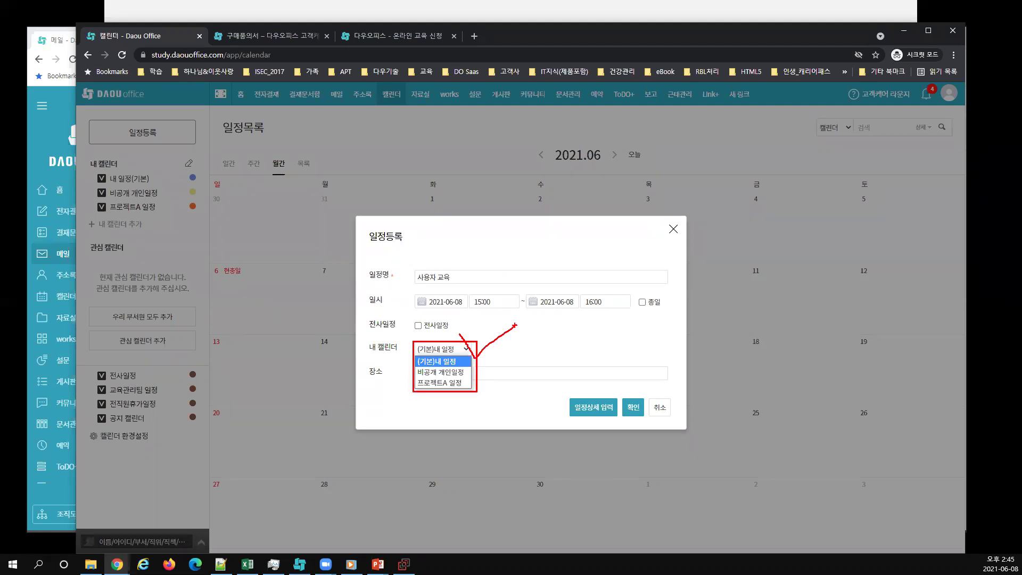
drag(69, 186, 206, 209)
drag(69, 186, 186, 212)
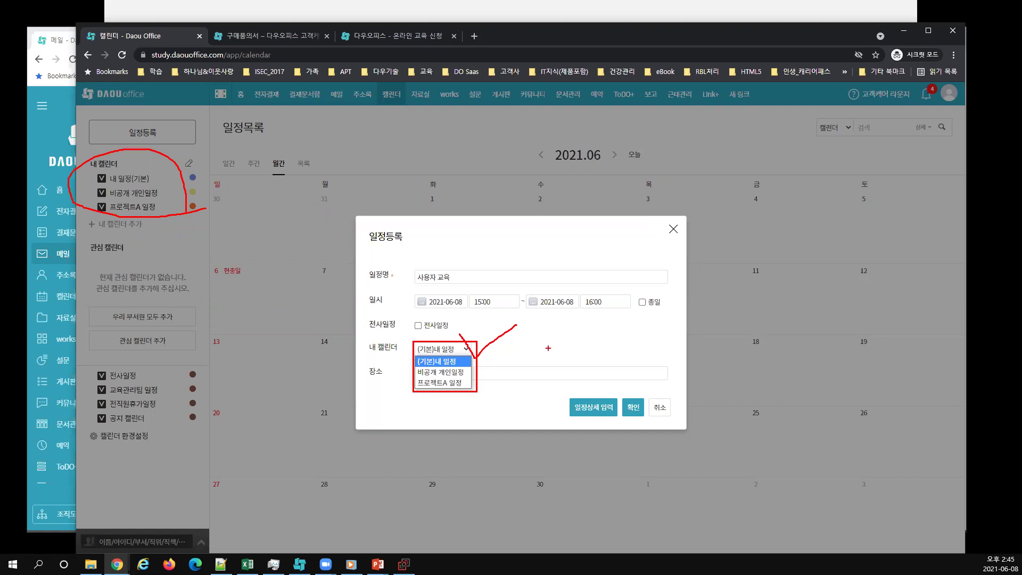
mouse_move(176, 203)
mouse_down()
mouse_move(432, 355)
mouse_move(404, 353)
mouse_up()
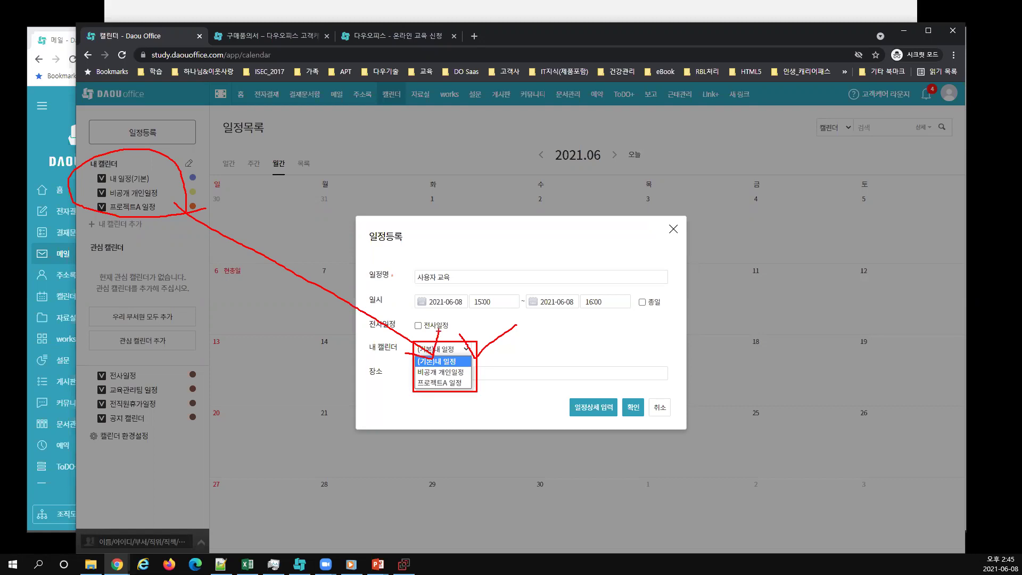
key(Escape)
click(634, 408)
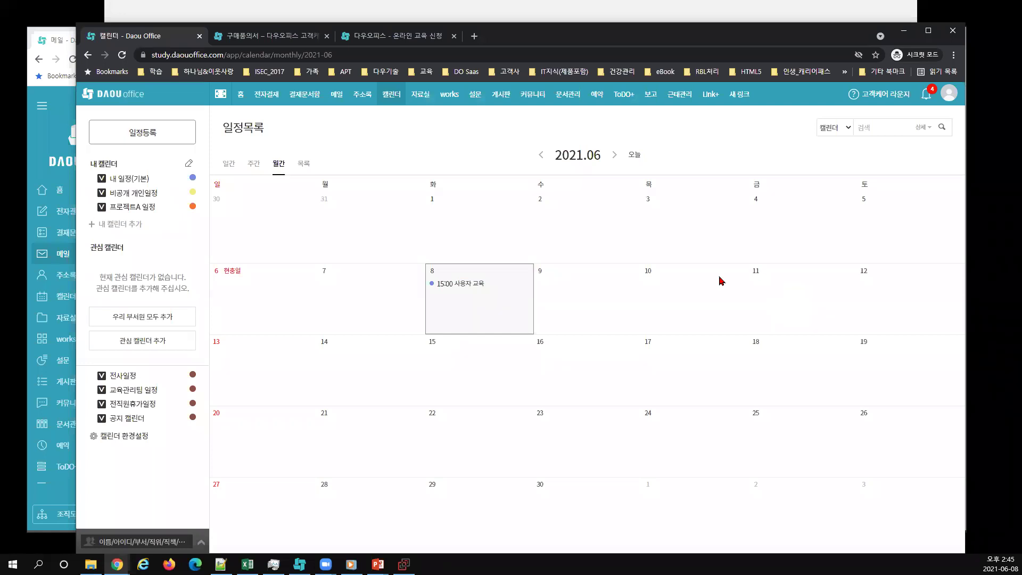
Register a 프로젝트 주간회의 event on 2021-06-11 from 15:00 to 16:00 in the 프로젝트A 일정 calendar.
click(582, 276)
click(582, 277)
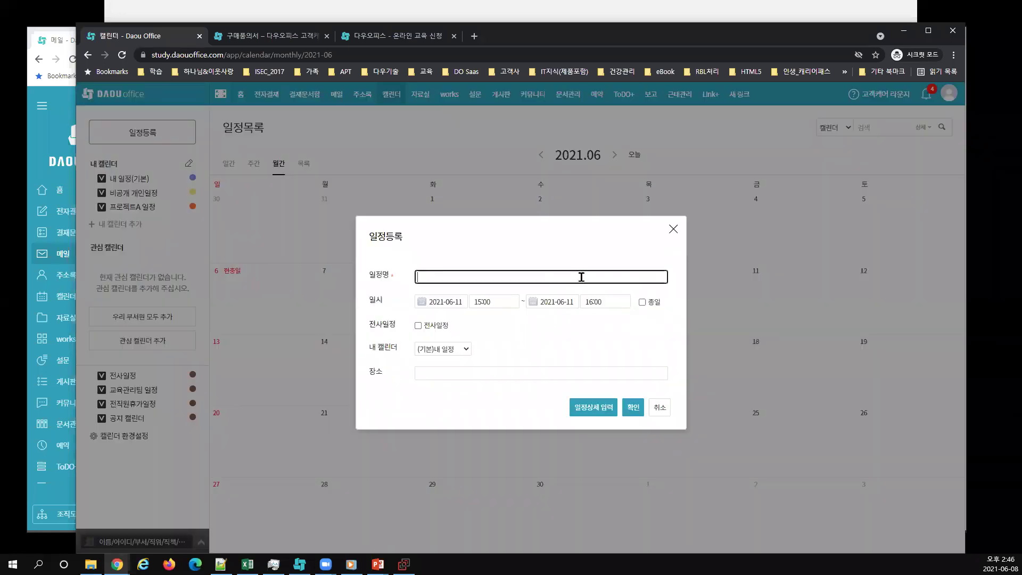
text(프로제글)
key(BackSpace)
key(BackSpace)
text(젝트 주간회의)
click(442, 349)
click(461, 386)
click(631, 408)
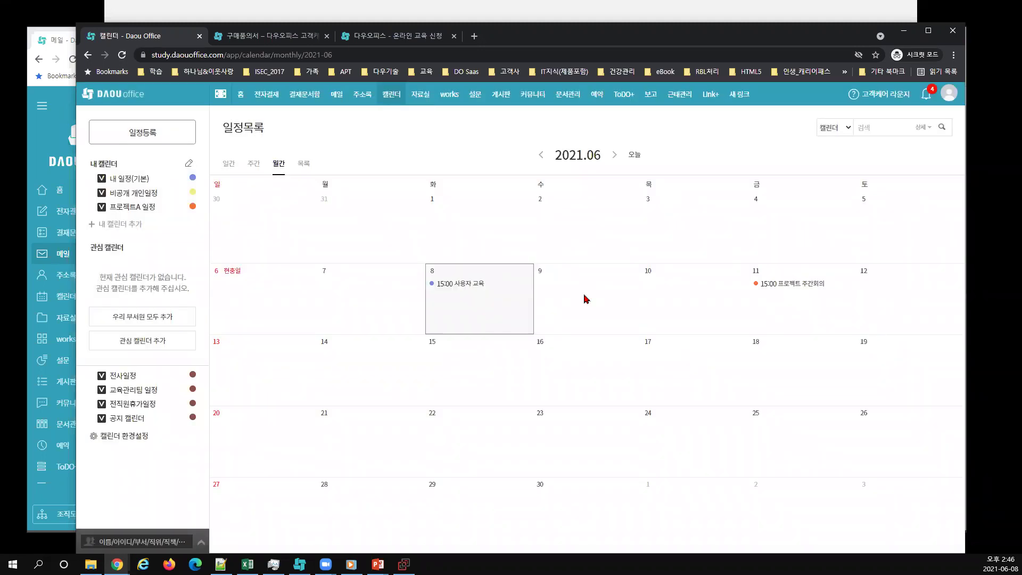
Register a 가족 모임 event on 2021-06-12 from 15:00 to 16:00 in the 비공개 개인일정 calendar.
click(526, 294)
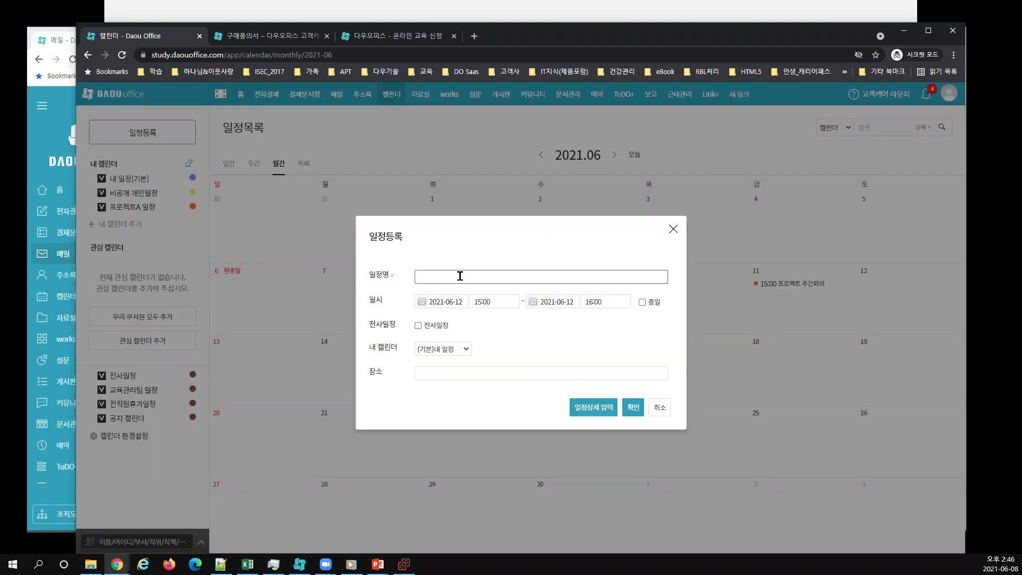
click(460, 276)
text(가족 모임)
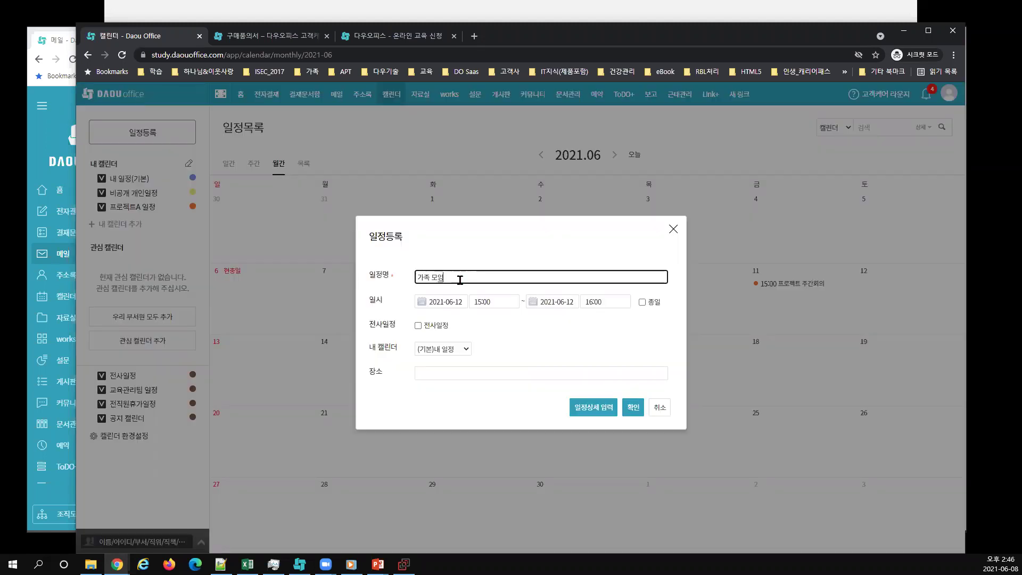
click(443, 349)
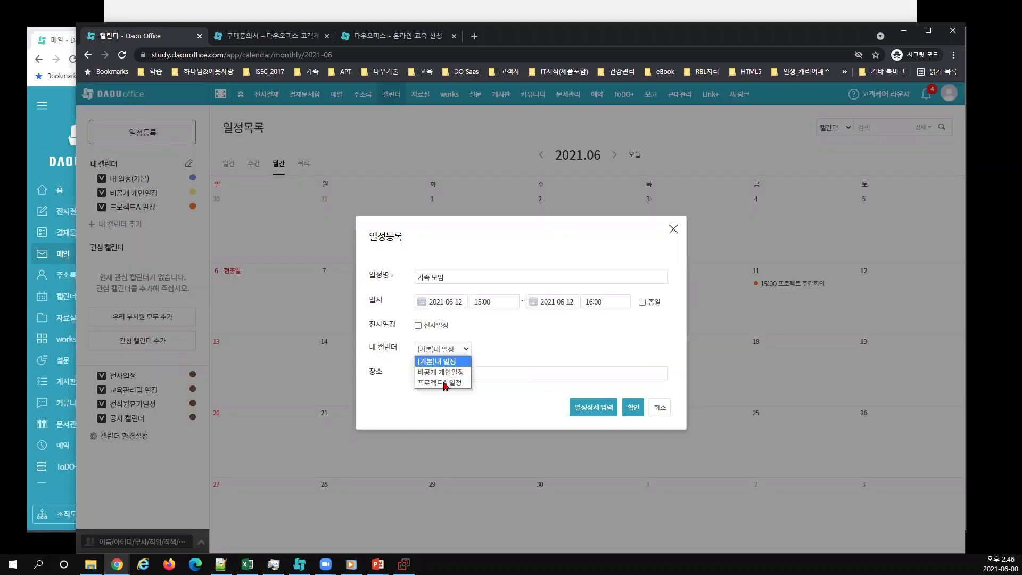
key(Return)
click(629, 408)
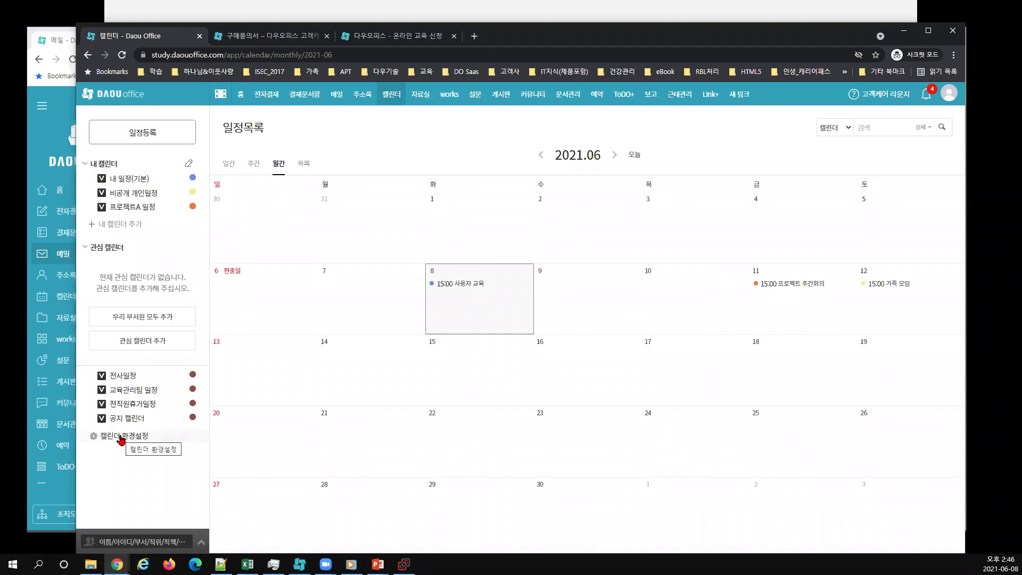
Open 캘린더 환경설정 and examine the 공개 상태 setting of each calendar under 내 캘린더.
mouse_move(87, 424)
mouse_down()
mouse_move(183, 455)
mouse_move(198, 419)
mouse_up()
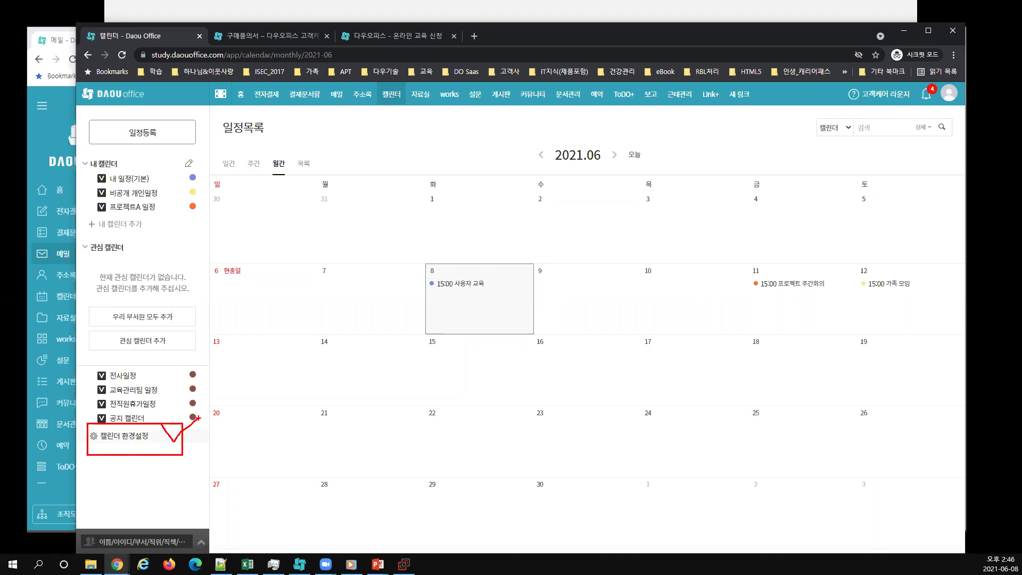
click(117, 437)
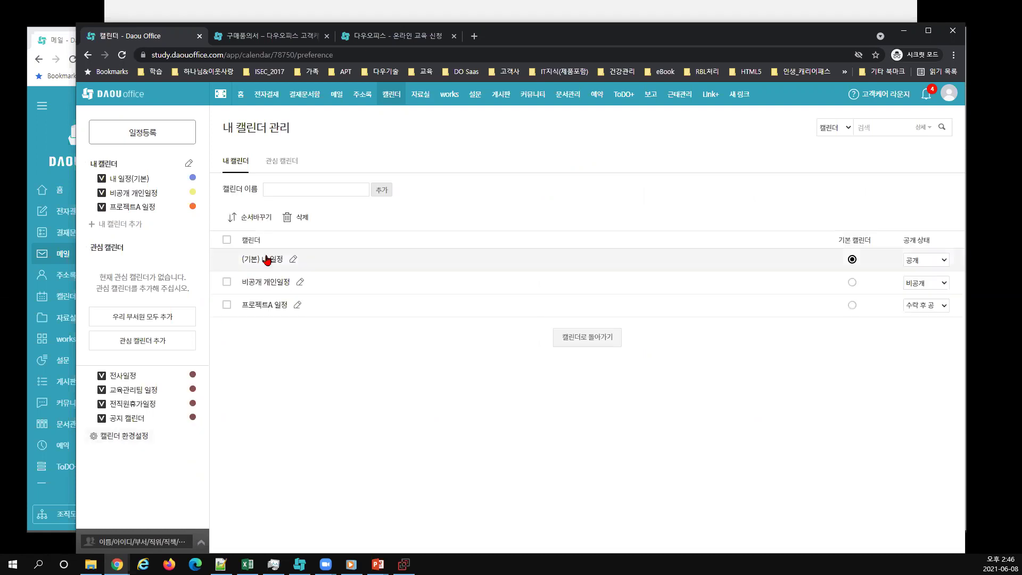
mouse_move(925, 323)
mouse_down()
mouse_move(960, 315)
mouse_move(968, 293)
mouse_up()
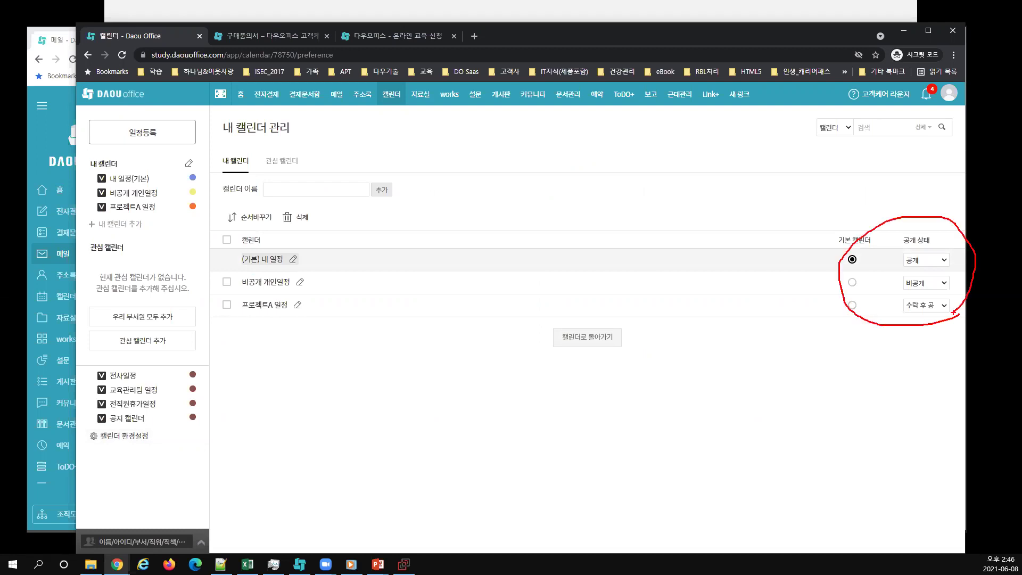
mouse_move(940, 250)
mouse_down()
mouse_move(958, 249)
mouse_move(934, 280)
mouse_move(960, 270)
mouse_move(961, 293)
mouse_up()
key(e)
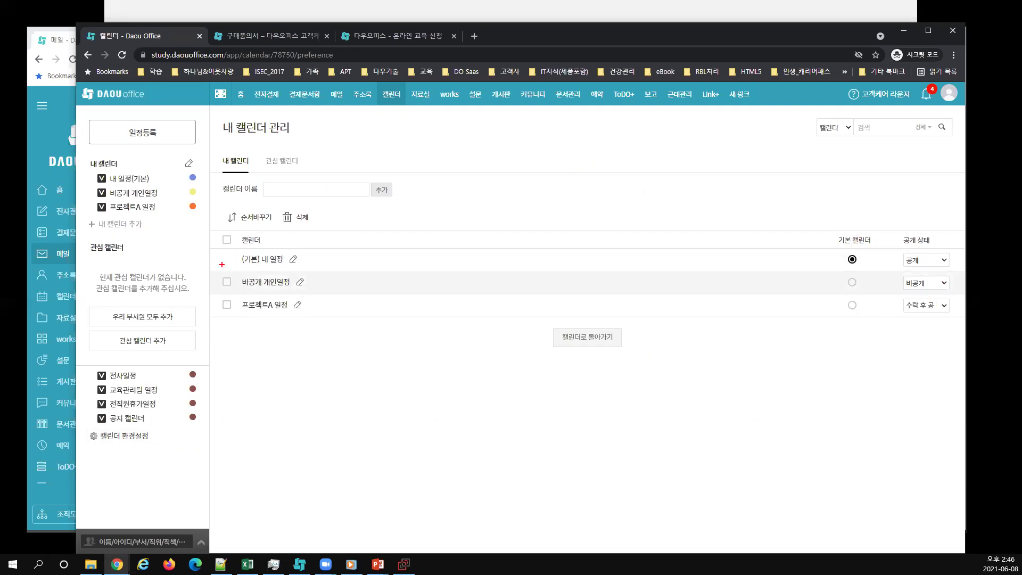
drag(208, 265, 965, 294)
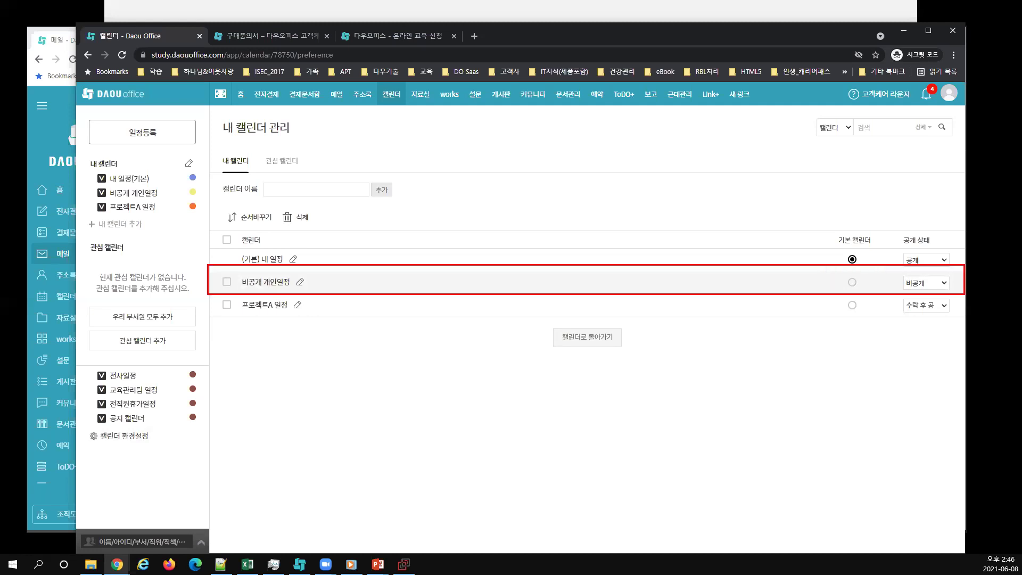
drag(922, 252, 930, 249)
drag(932, 302, 949, 301)
key(Escape)
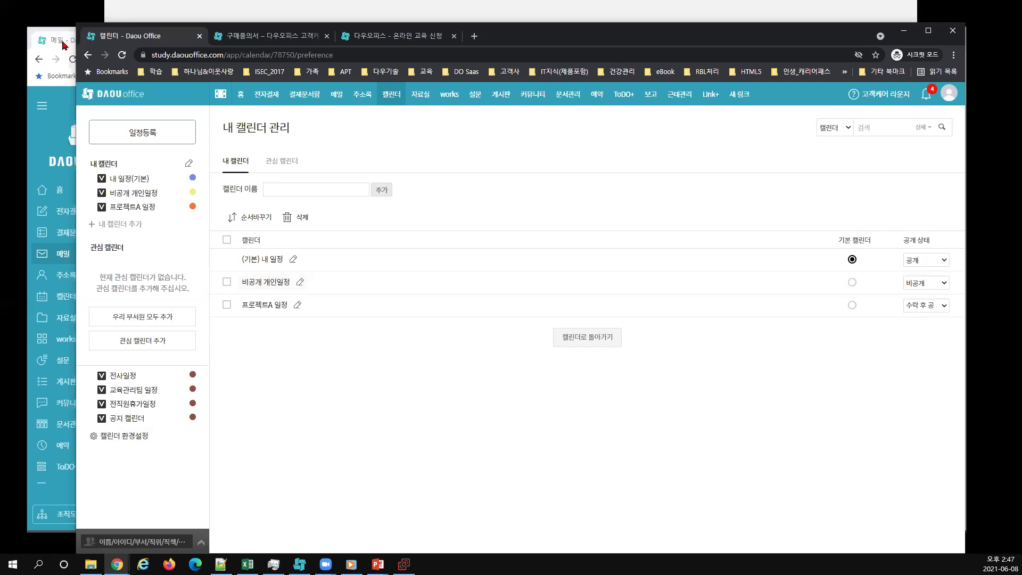
Switch to the other Daou Office browser window and open its 캘린더 to examine the 관심 캘린더 area.
click(66, 304)
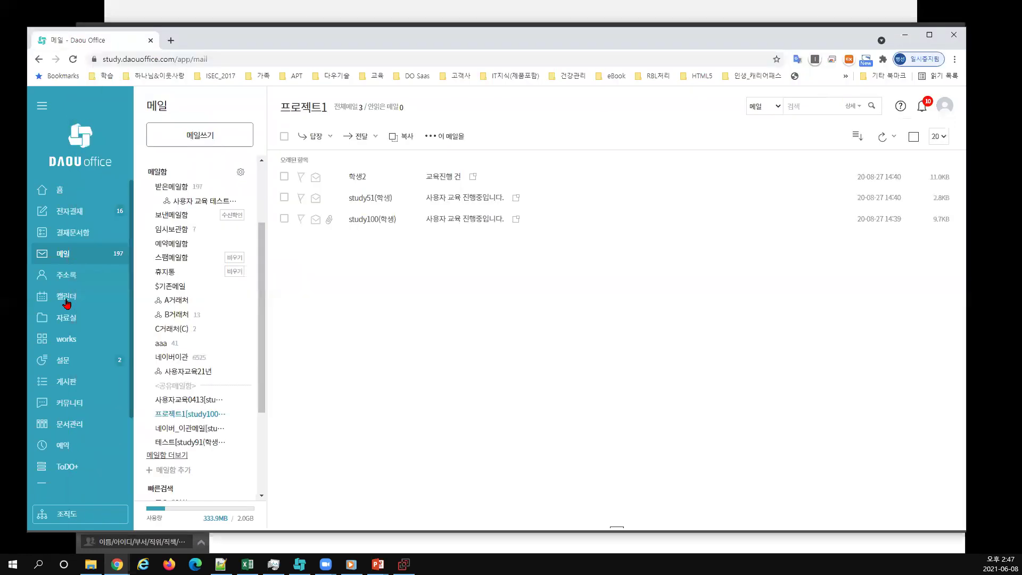
click(67, 304)
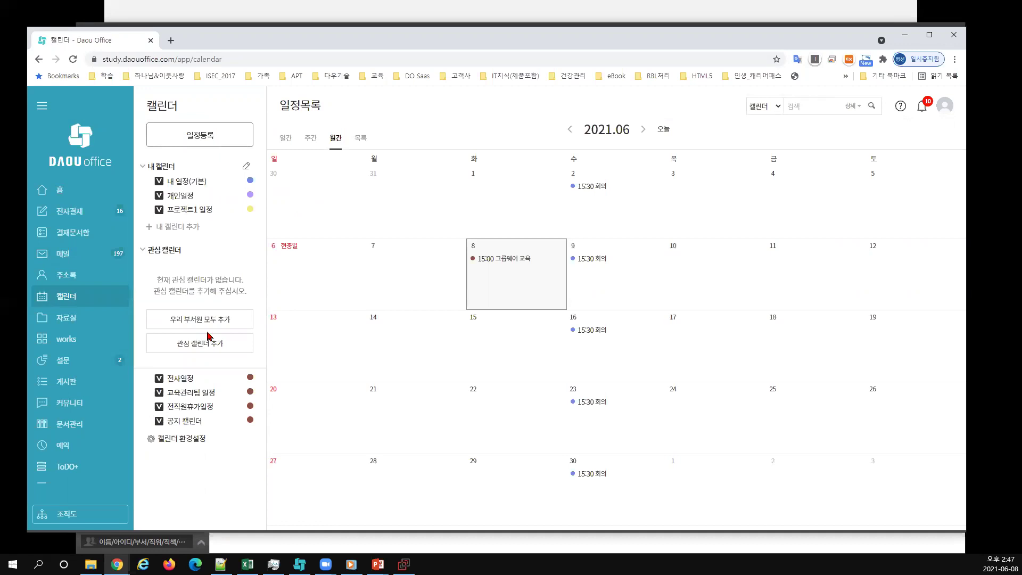
mouse_move(179, 358)
mouse_down()
mouse_move(270, 342)
mouse_move(160, 354)
mouse_up()
drag(282, 329, 275, 339)
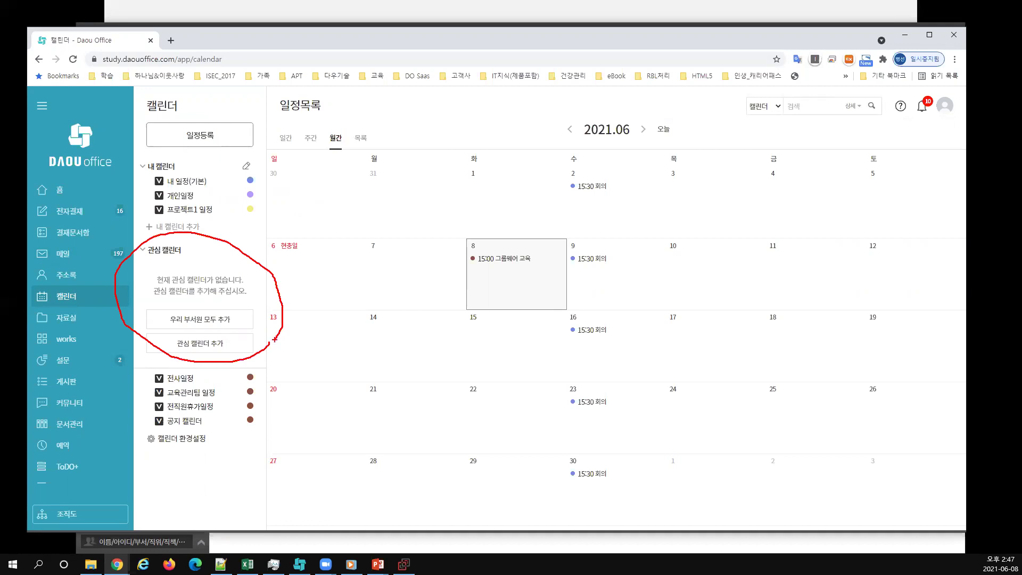
key(Escape)
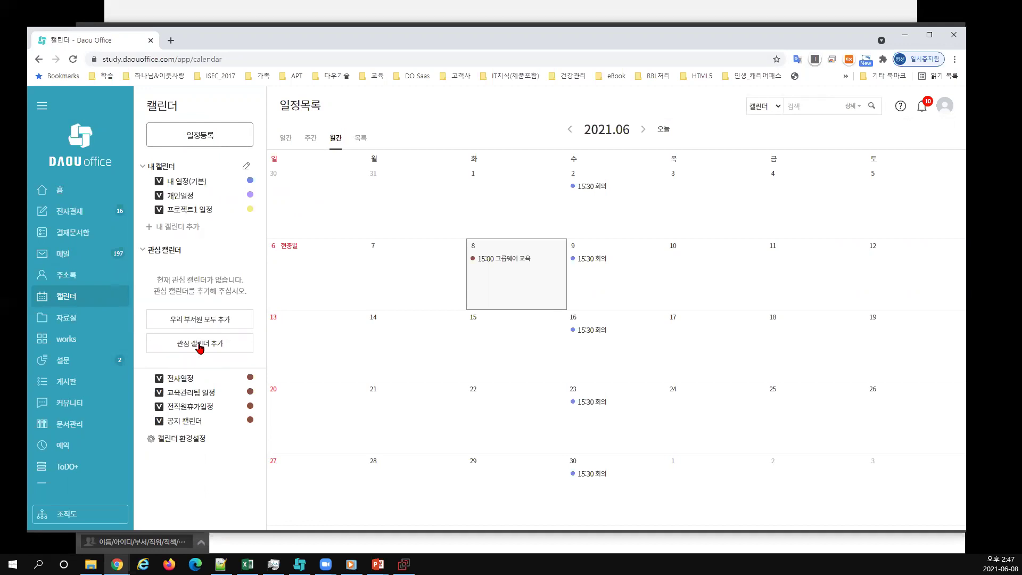
Add the calendars of study100(학생) from 교육관리팀 to 관심 캘린더 and close the organization list.
click(248, 348)
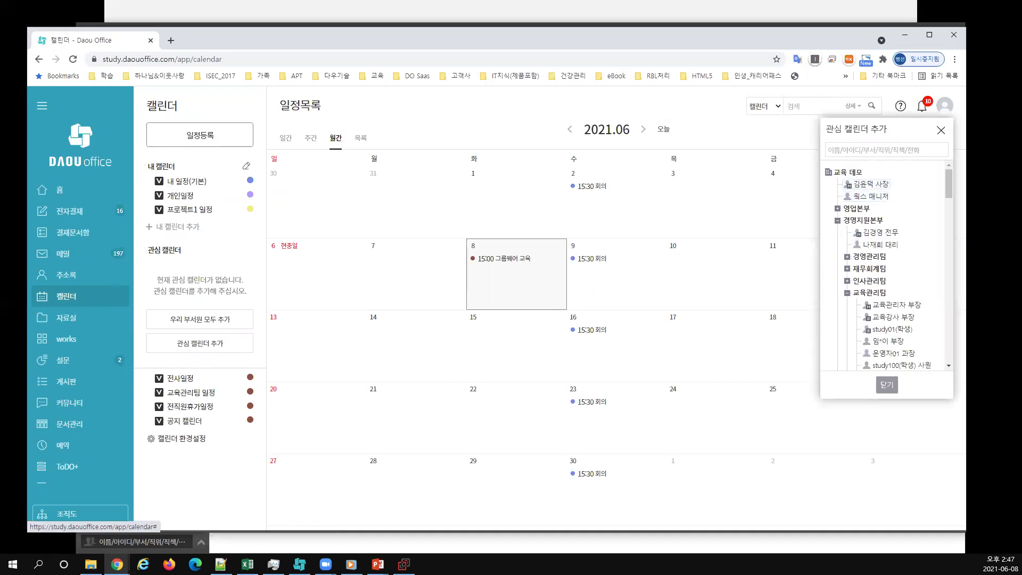
drag(941, 373, 950, 390)
drag(880, 353, 943, 367)
drag(865, 352, 939, 372)
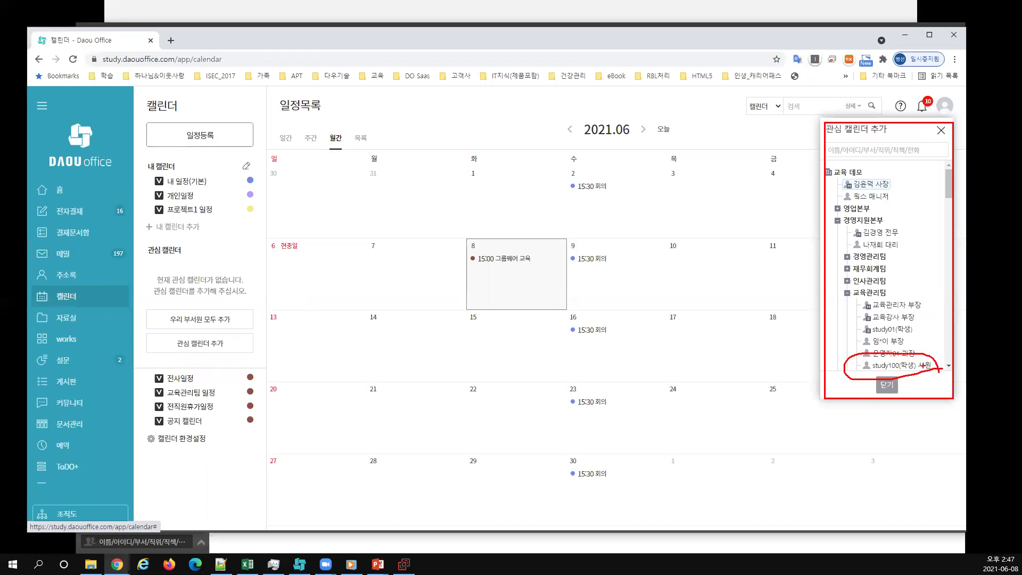
key(Escape)
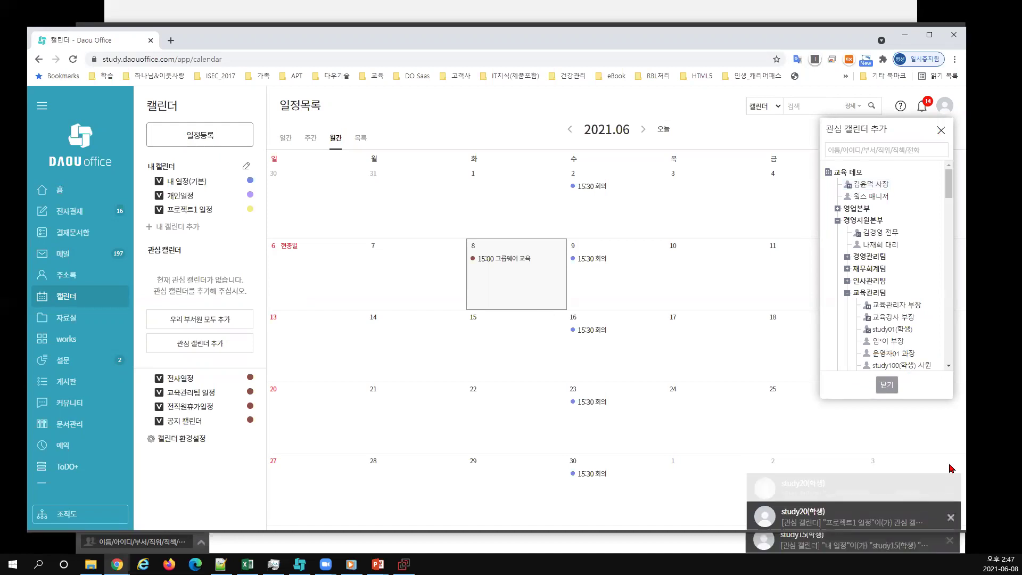
click(885, 392)
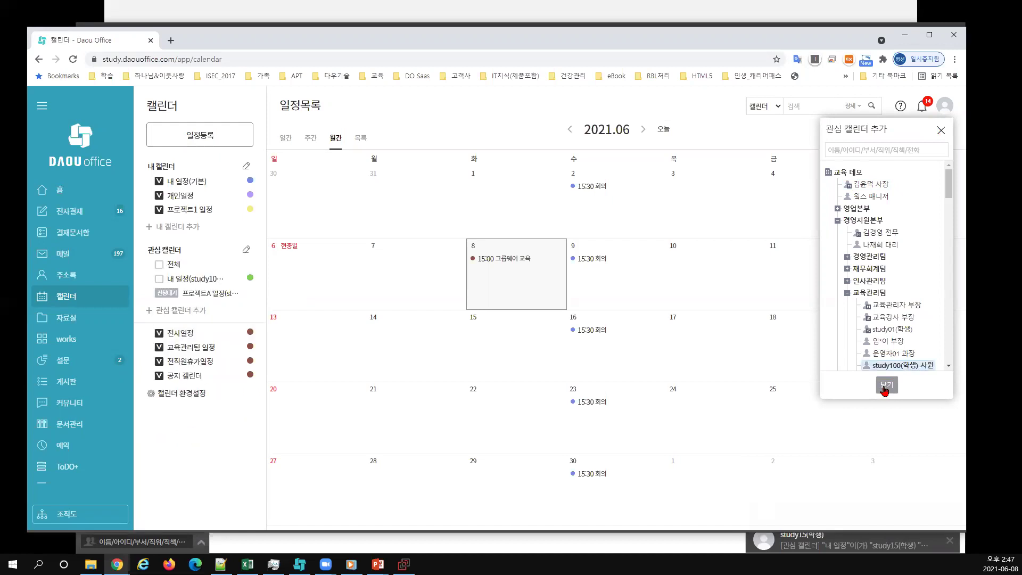
click(884, 389)
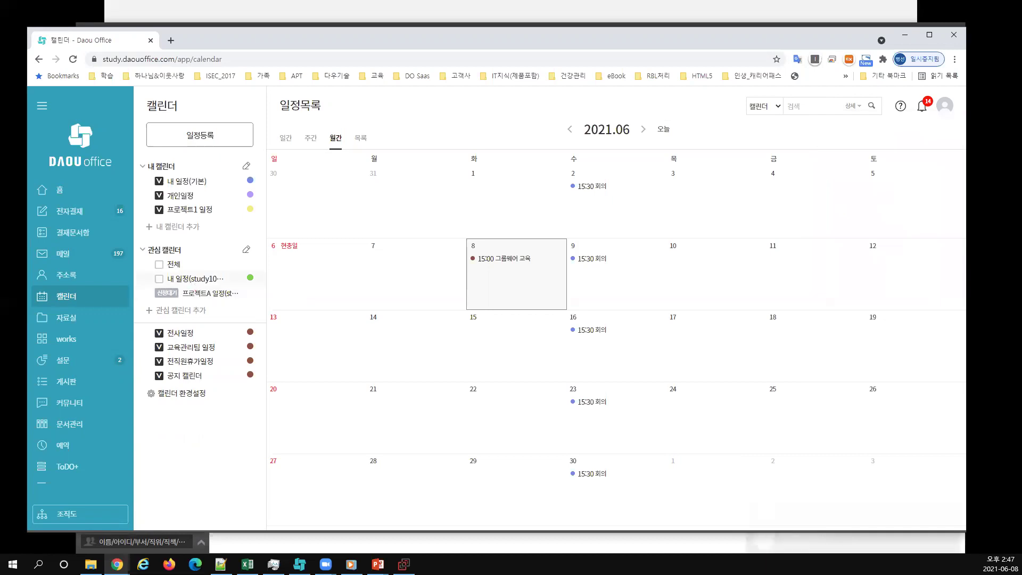
Examine the added 내 일정 calendar and the 프로젝트A 일정 entry's request status under 관심 캘린더.
drag(159, 267, 260, 290)
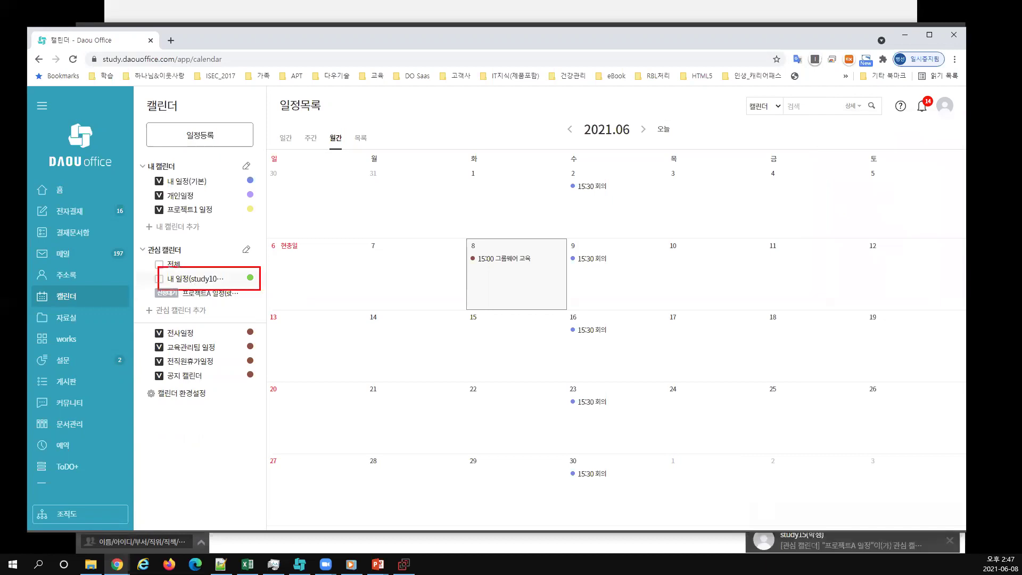
drag(150, 271, 170, 267)
key(Escape)
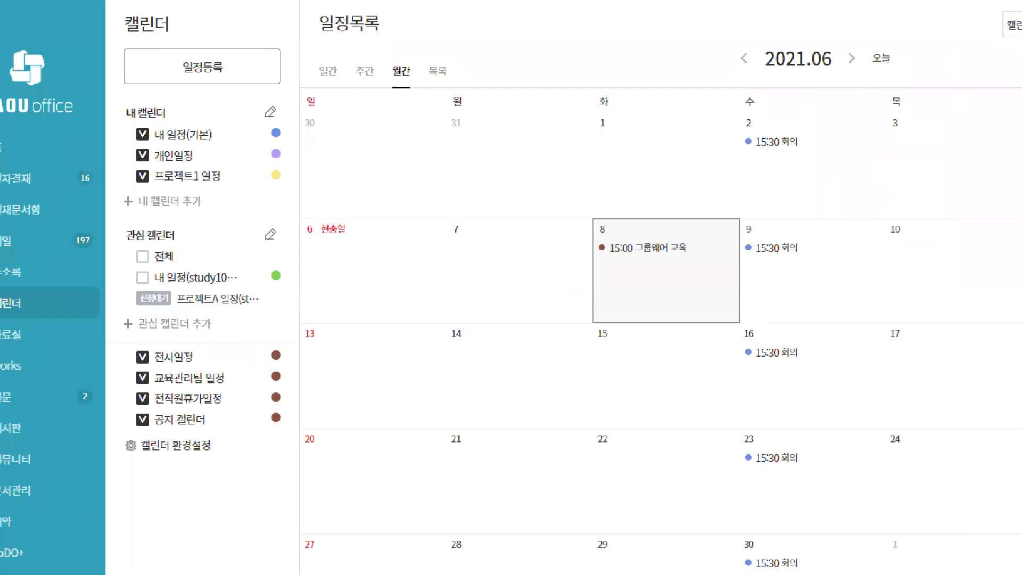
mouse_move(98, 278)
mouse_down()
mouse_move(323, 313)
mouse_move(312, 275)
mouse_up()
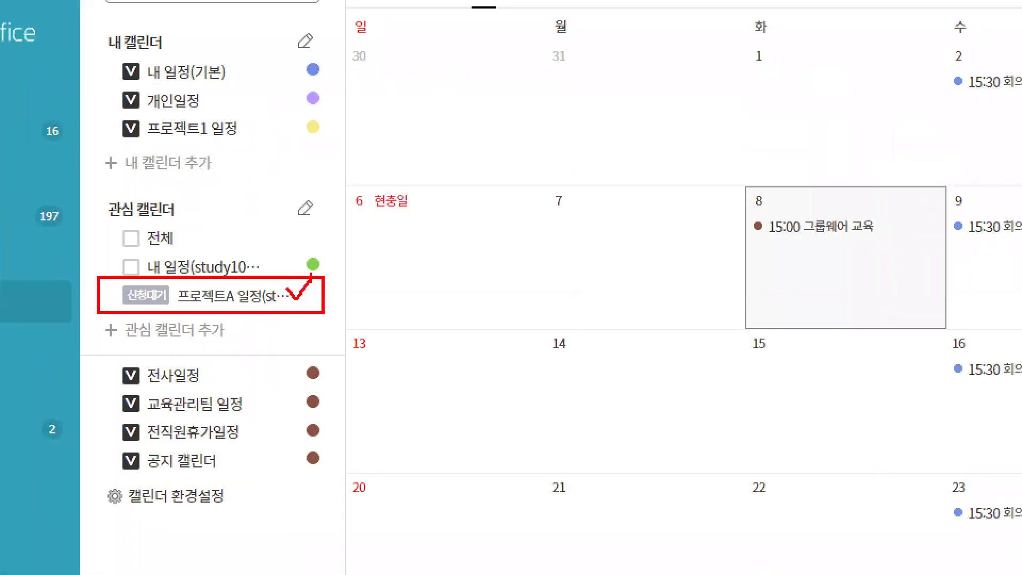
key(Escape)
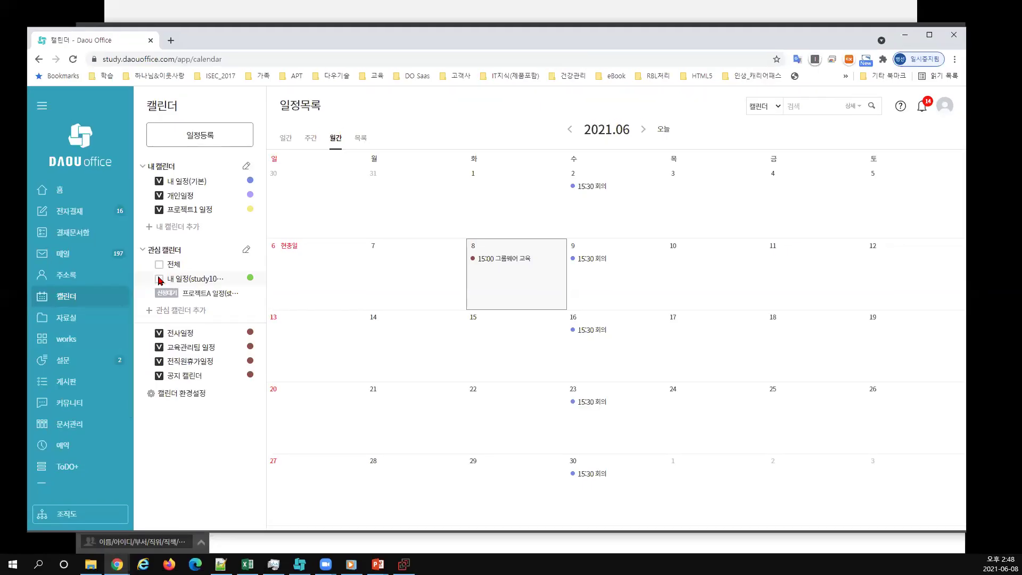
Show the study100 내 일정 calendar's events in the month view, and return to the 내 캘린더 관리 window.
click(160, 279)
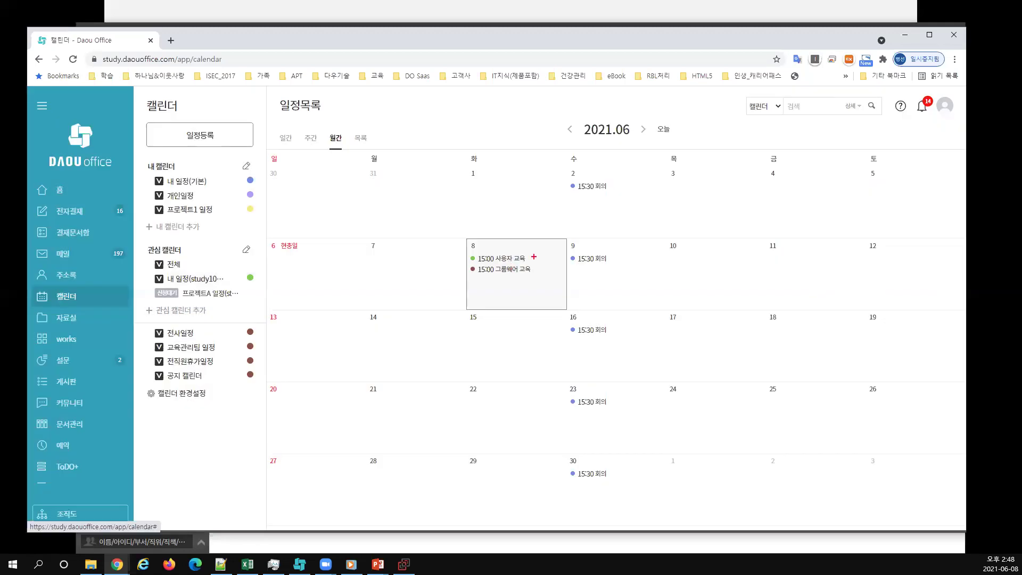
mouse_move(534, 257)
mouse_down()
mouse_move(487, 232)
mouse_move(542, 258)
mouse_up()
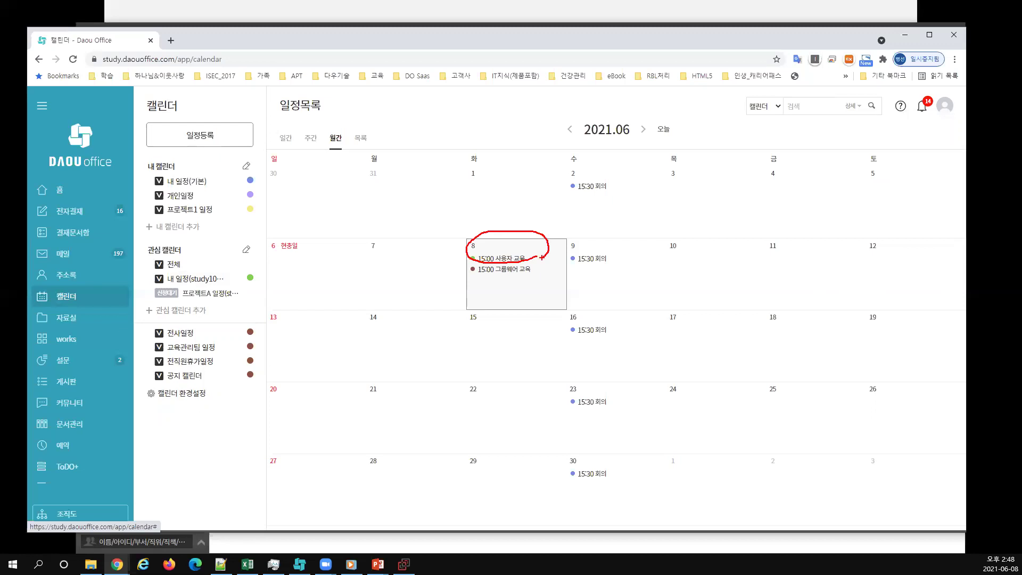
key(Escape)
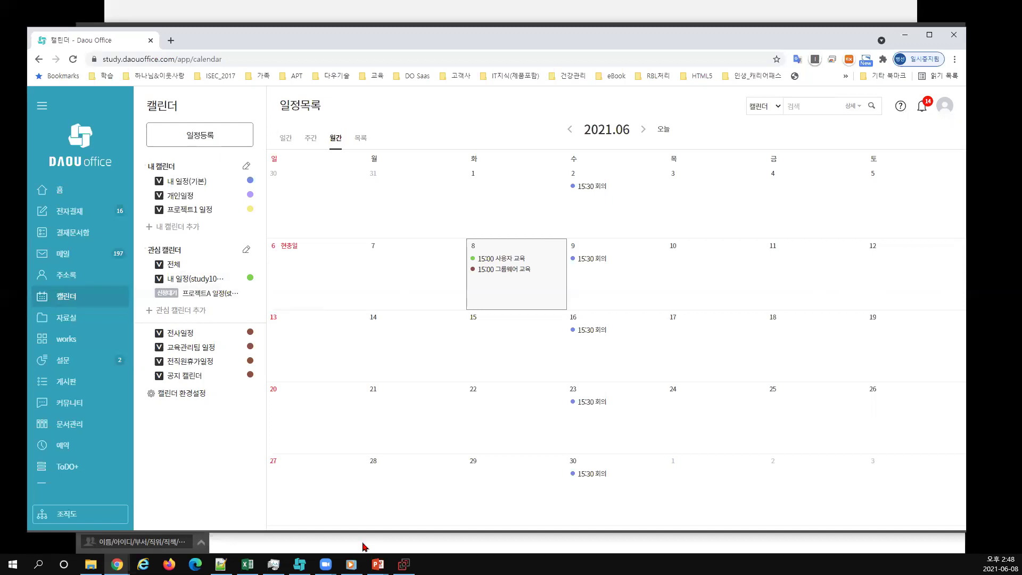
click(274, 542)
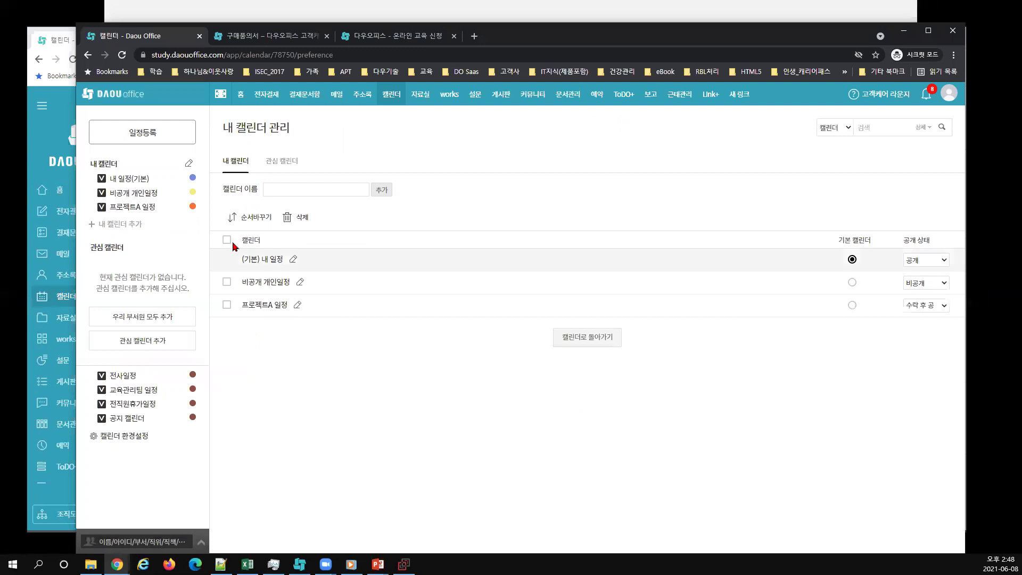
List the colleagues viewing my schedule in 관심 캘린더 management and examine the 프로젝트A 일정 requesters.
click(282, 168)
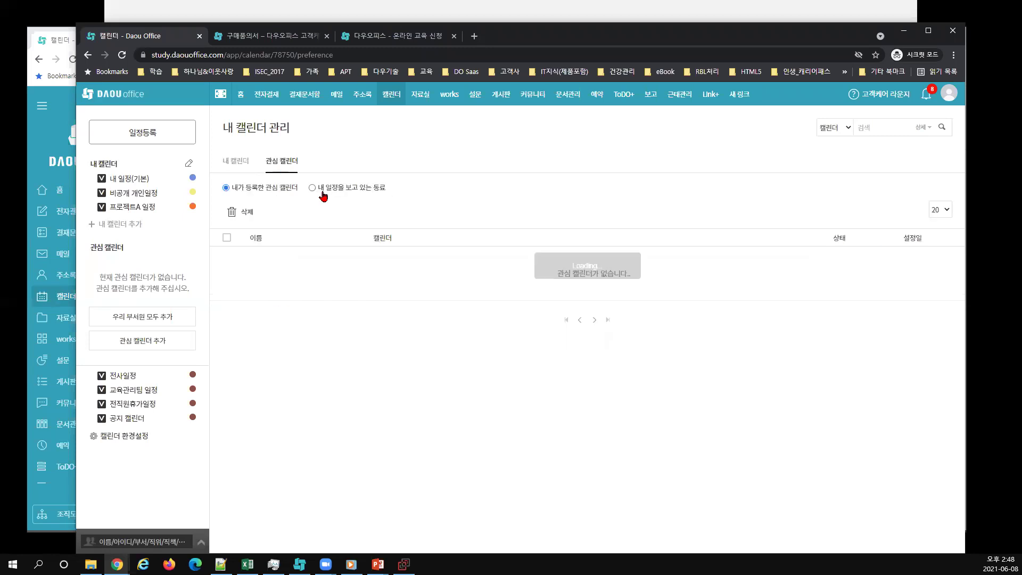
click(313, 188)
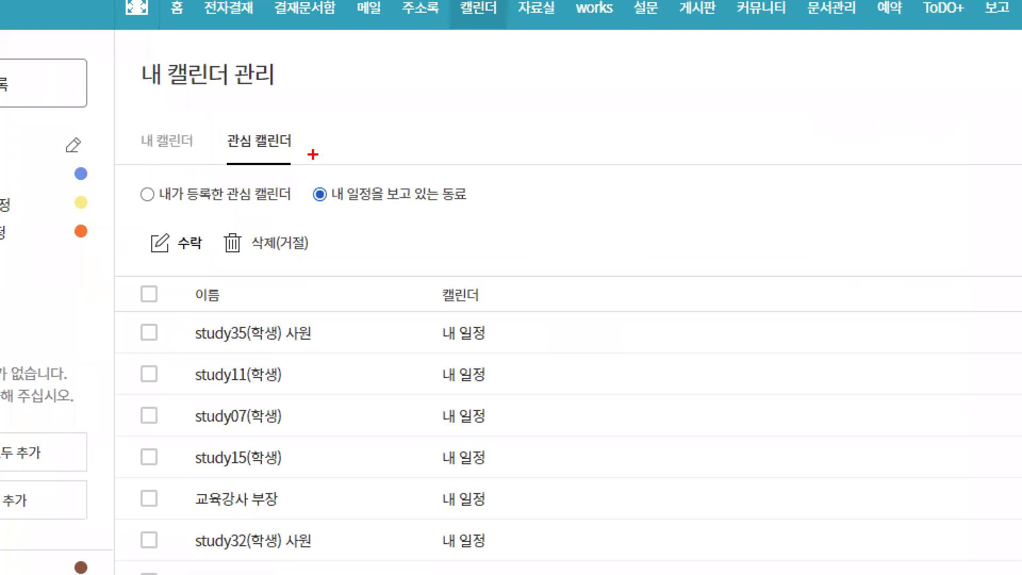
drag(313, 154, 334, 148)
mouse_move(504, 218)
mouse_down()
mouse_move(296, 197)
mouse_move(500, 214)
mouse_up()
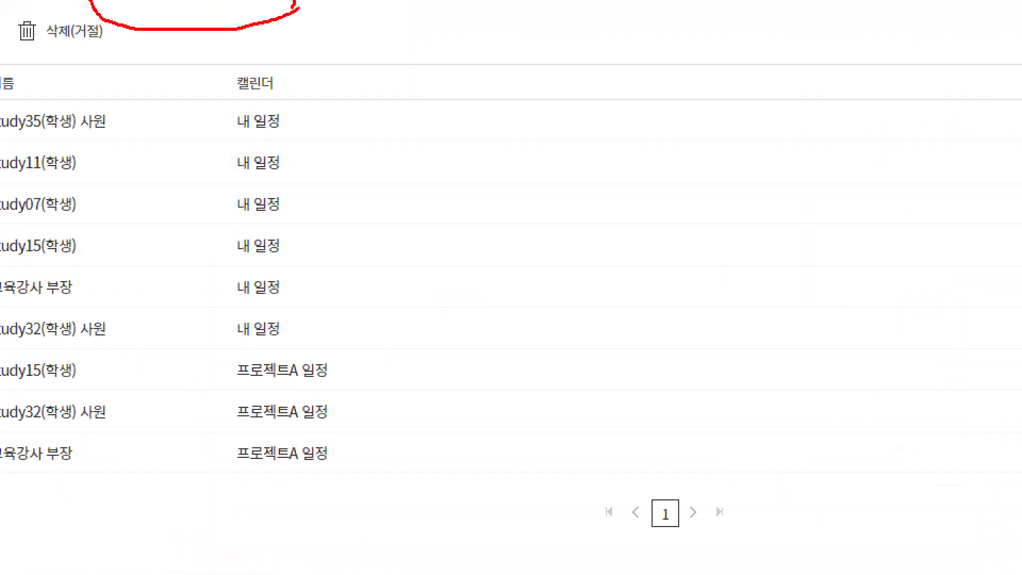
mouse_move(178, 351)
mouse_down()
mouse_move(179, 377)
mouse_move(188, 375)
mouse_up()
drag(226, 430, 253, 416)
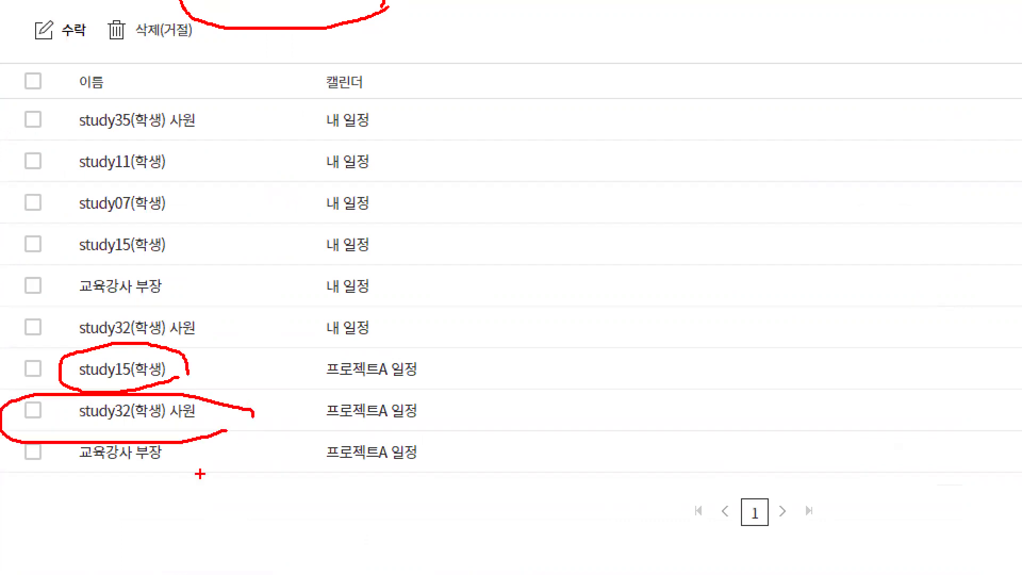
drag(200, 474, 222, 487)
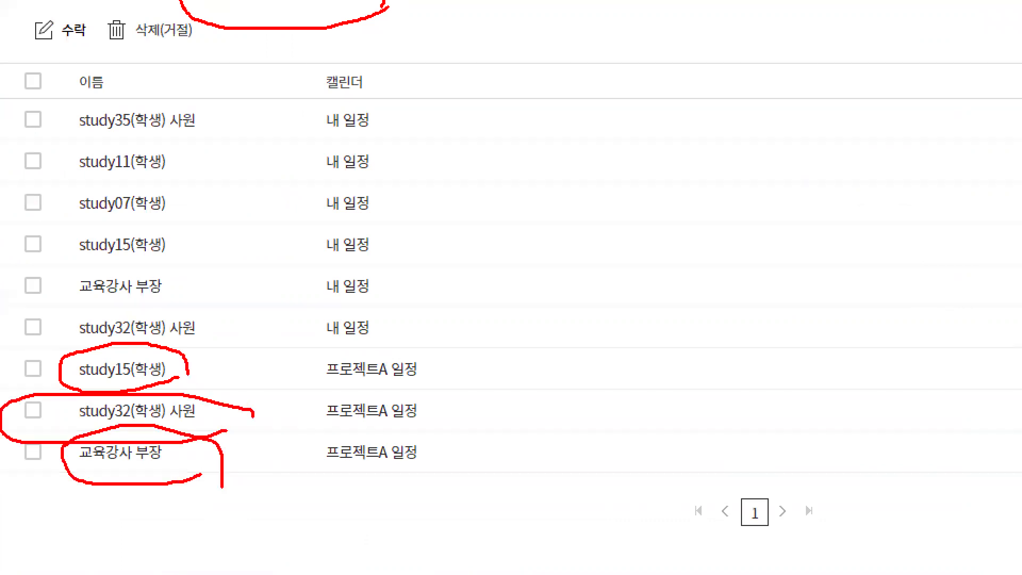
drag(785, 470, 961, 458)
drag(785, 470, 938, 450)
key(Escape)
Accept the three pending 관심 캘린더 requests for 프로젝트A 일정 from study15, study32 and 교육강사 부장.
click(227, 402)
click(228, 424)
click(228, 382)
click(233, 214)
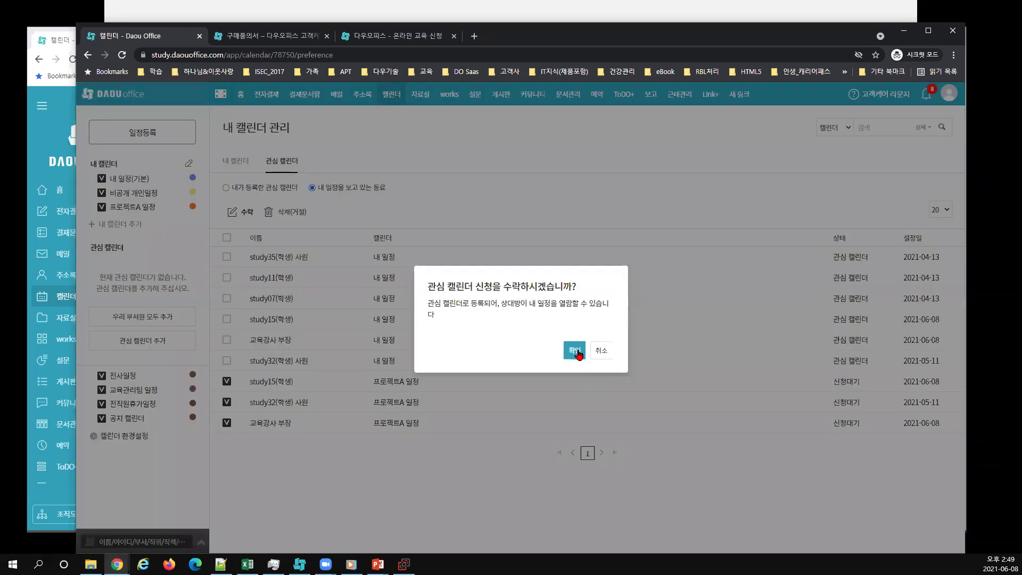
click(578, 353)
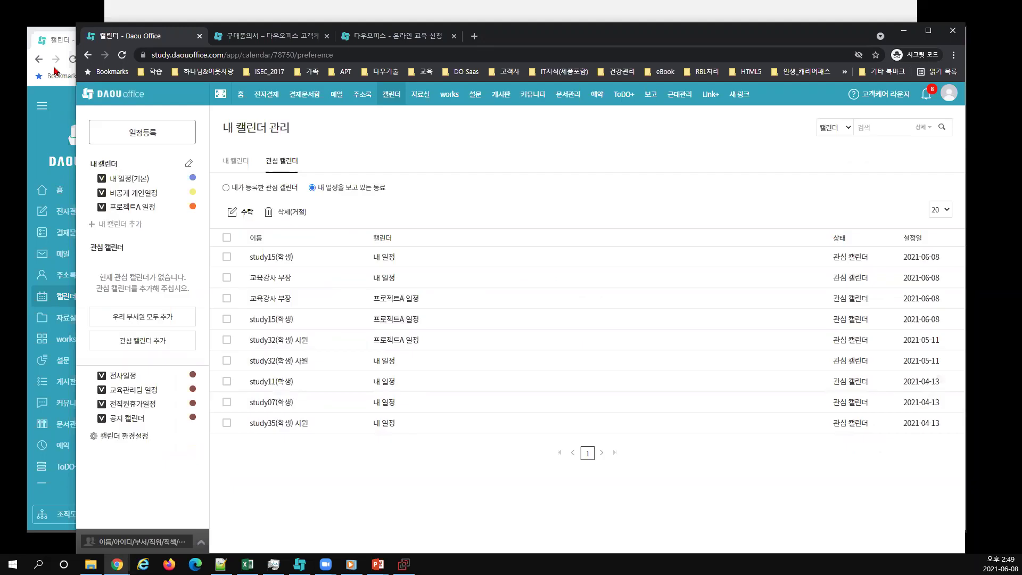
Switch to the other Daou Office window, reload 캘린더, and show the shared 프로젝트A 일정 events in the month view.
click(60, 41)
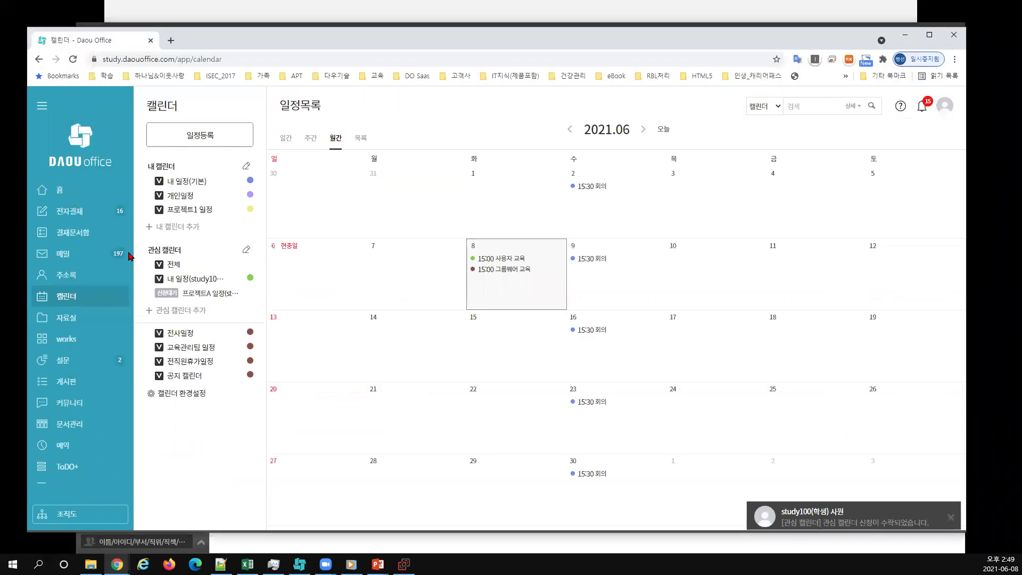
click(67, 297)
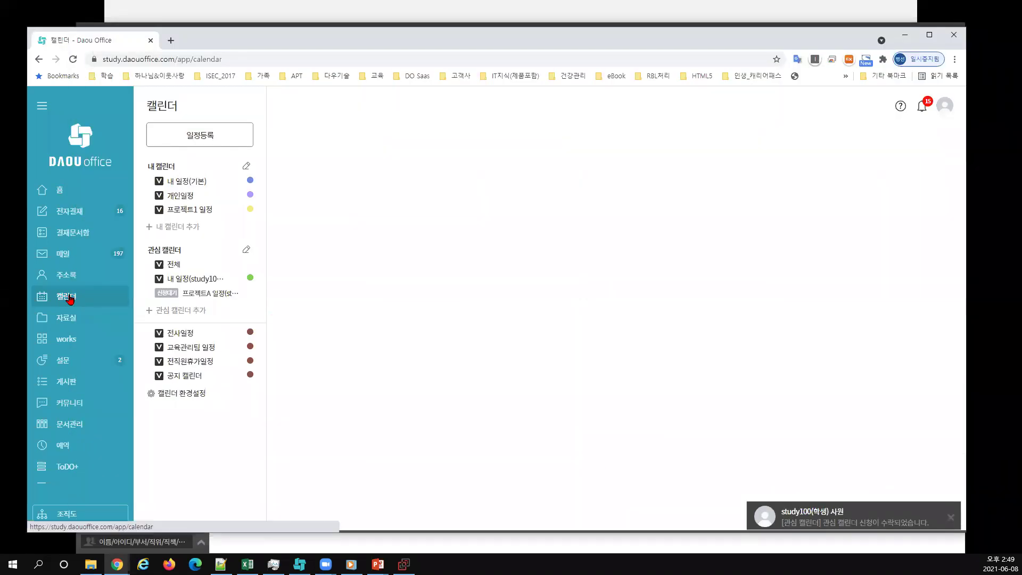
click(159, 294)
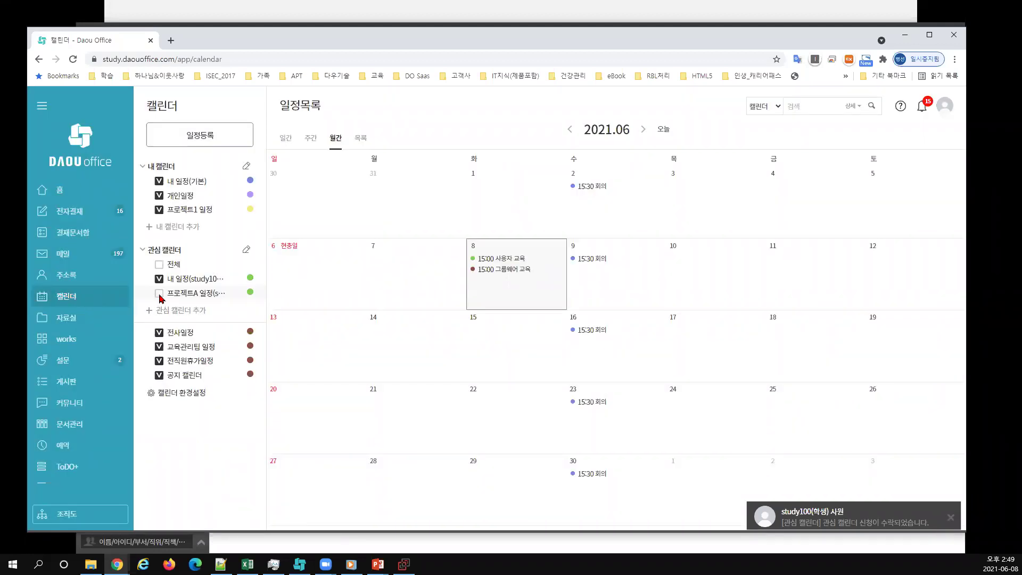
click(159, 293)
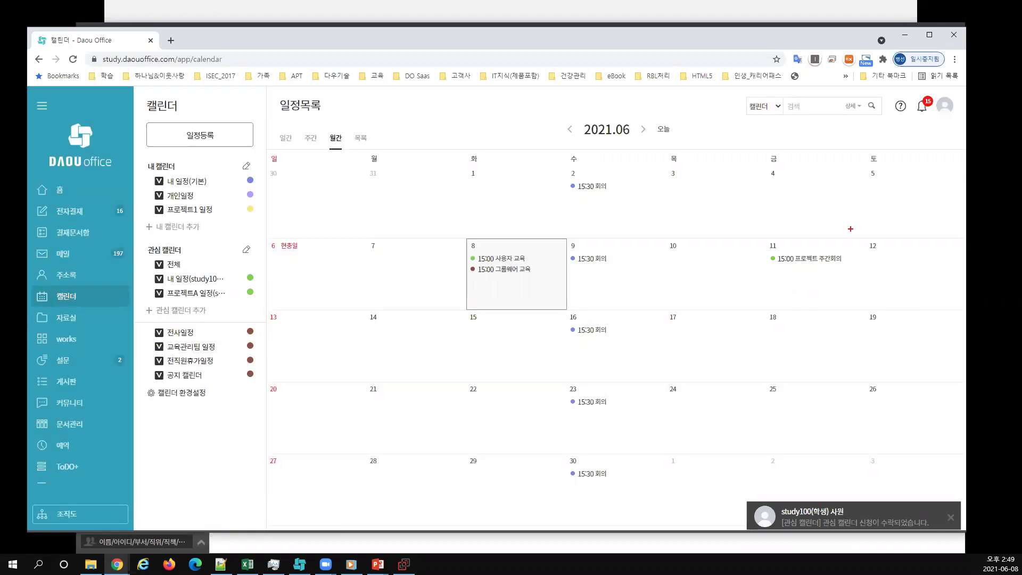
mouse_move(850, 228)
mouse_down()
mouse_move(827, 290)
mouse_move(834, 250)
mouse_move(829, 280)
mouse_up()
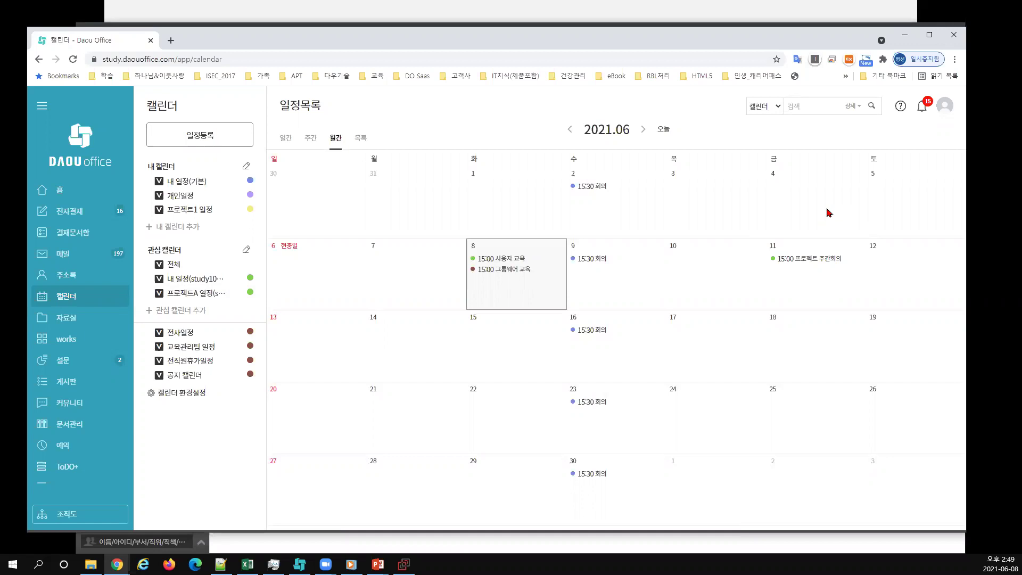
Start a 회의 event on 2021-06-08 from 17:00 to 18:00 and open its detailed registration form.
click(521, 250)
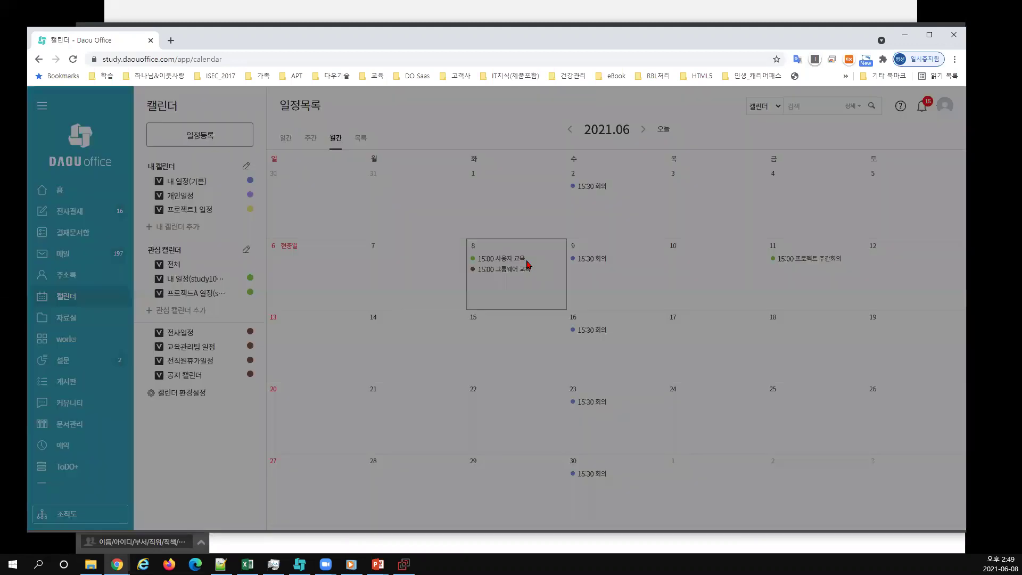
text(회의)
click(472, 292)
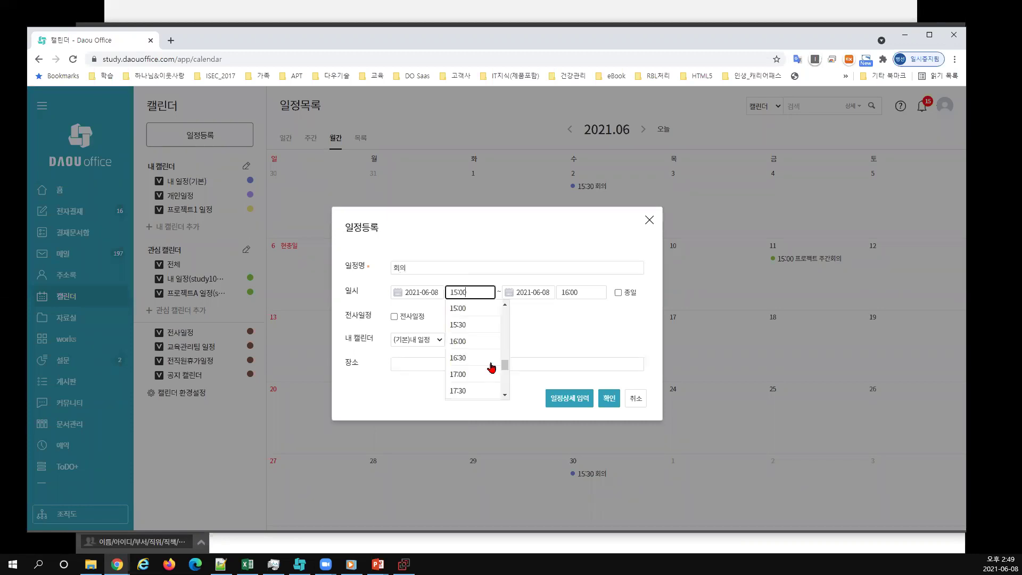
click(488, 373)
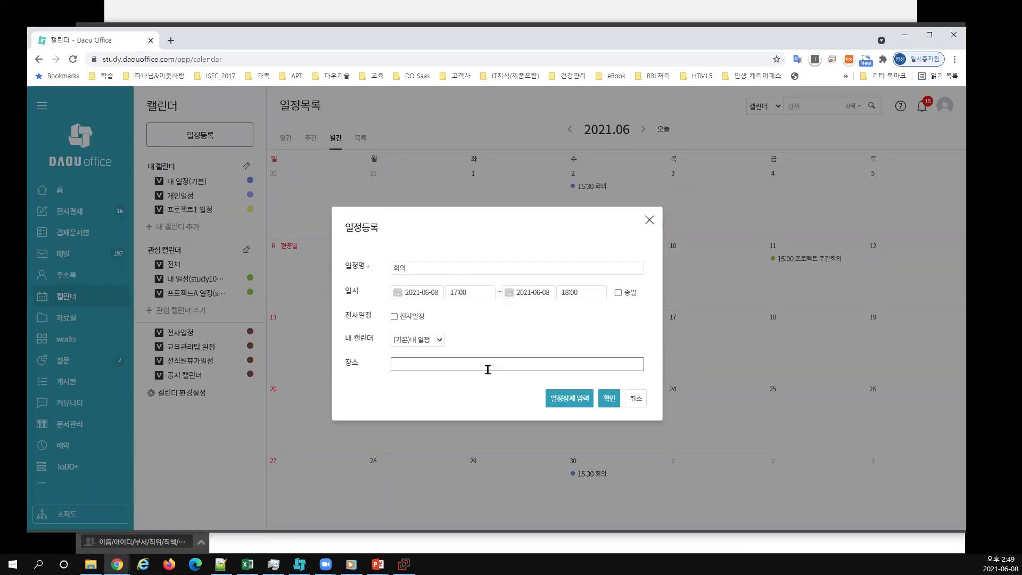
click(569, 398)
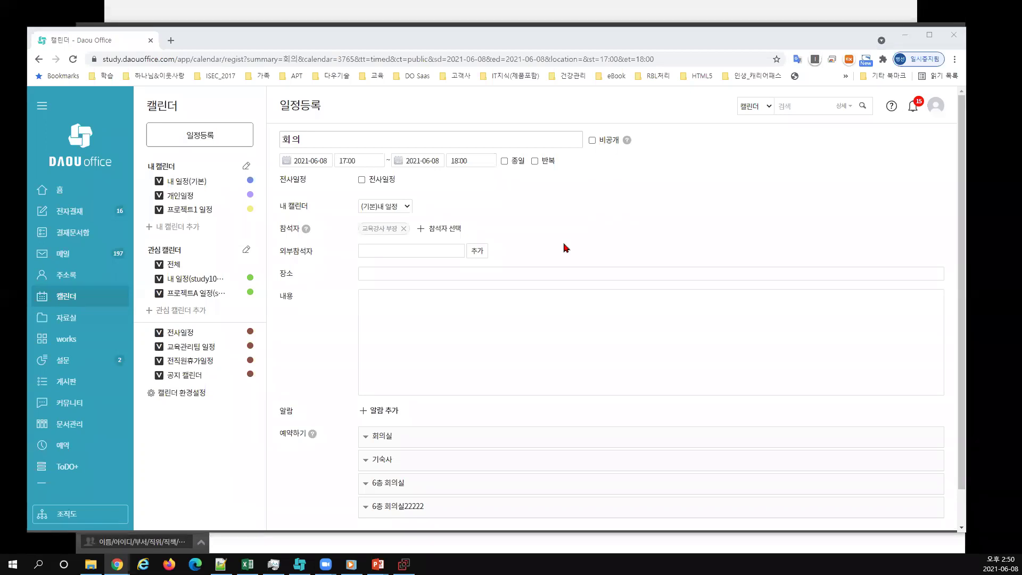
Change the event title to 회의111 and add study01, study24 and study23 from 교육관리팀 as attendees.
click(364, 143)
text(111)
click(582, 238)
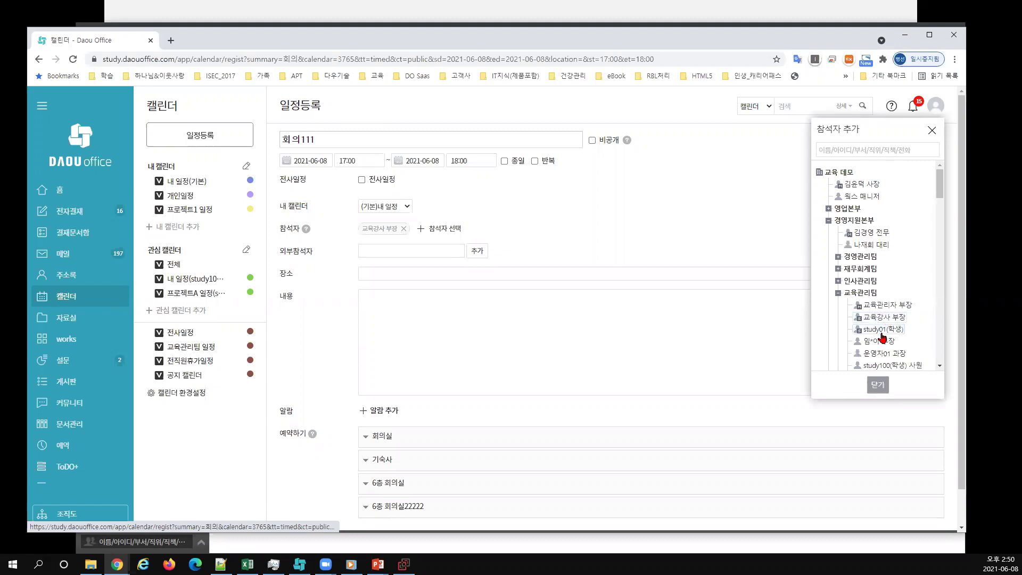
click(882, 332)
scroll(881, 314, down, 2)
click(879, 306)
click(879, 295)
Find study04, study10 and study11 by searching 04, 10 and 11, and add them as attendees.
click(859, 147)
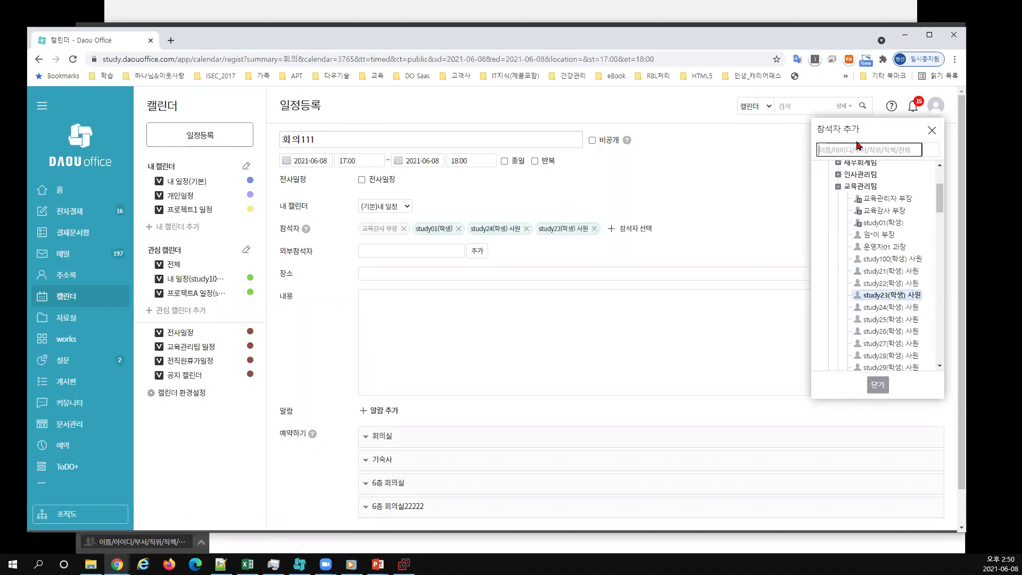
text(04)
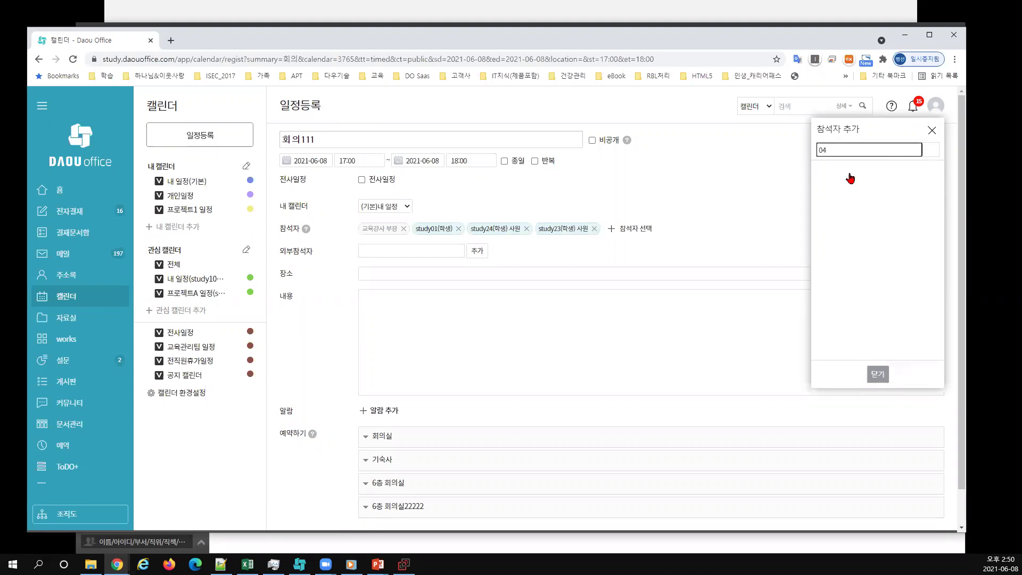
key(Return)
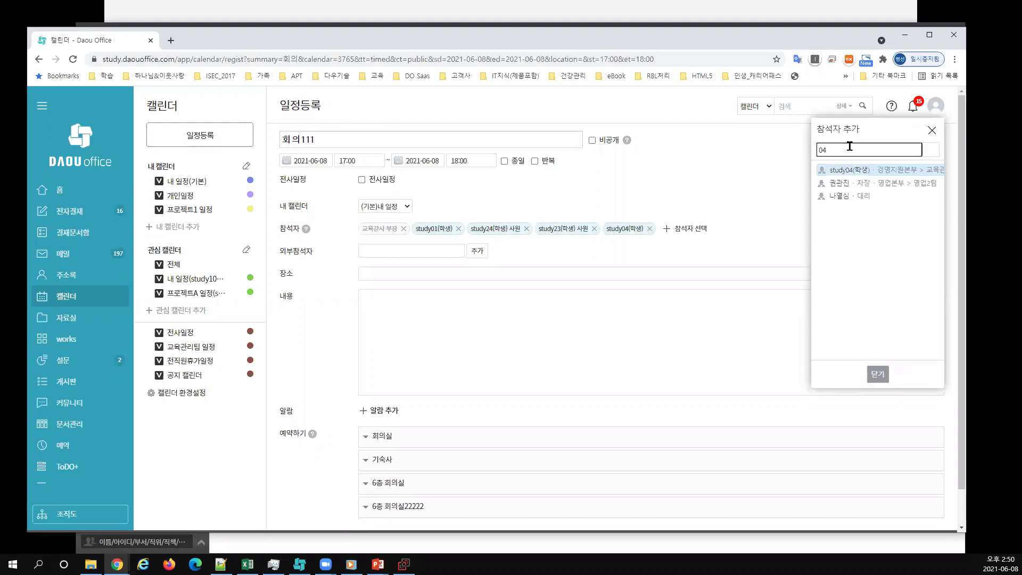
double_click(850, 146)
text(10)
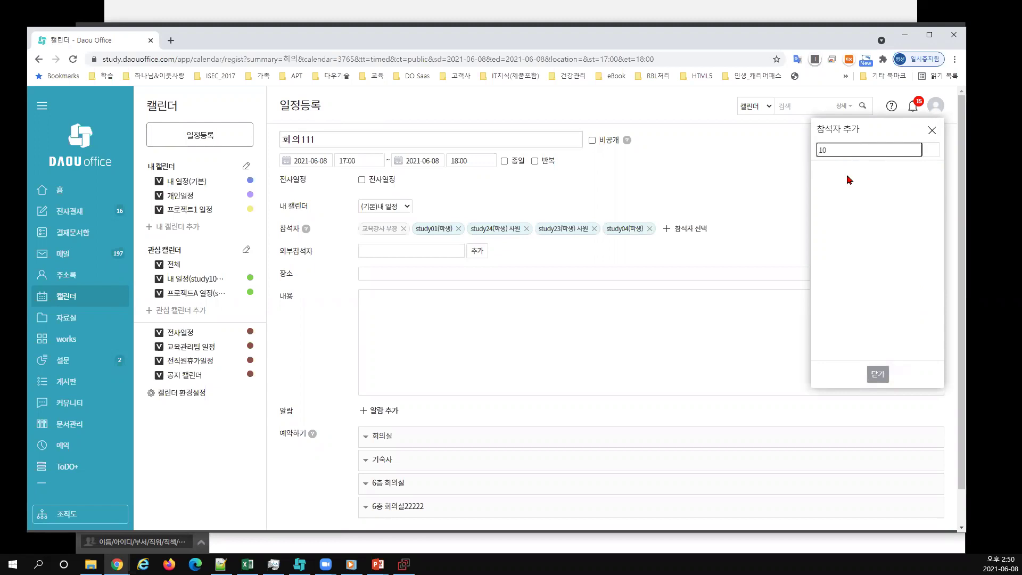
key(Return)
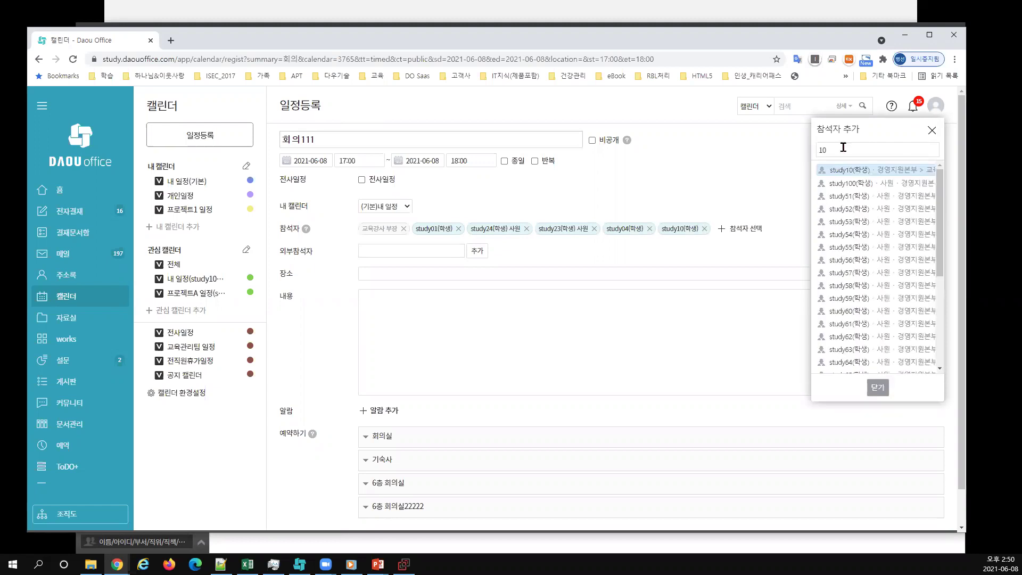
click(843, 147)
key(BackSpace)
key(BackSpace)
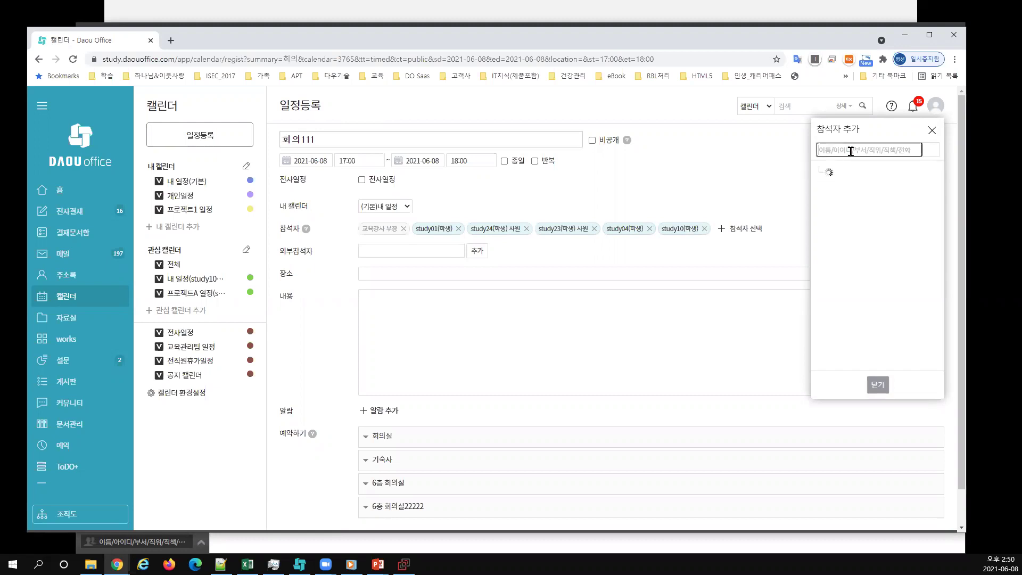
text(11)
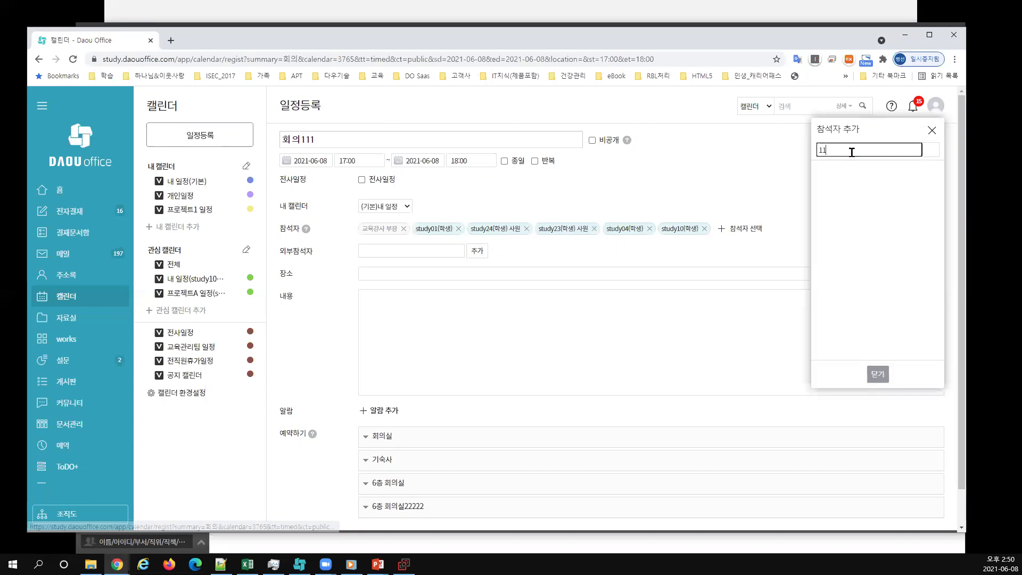
click(859, 183)
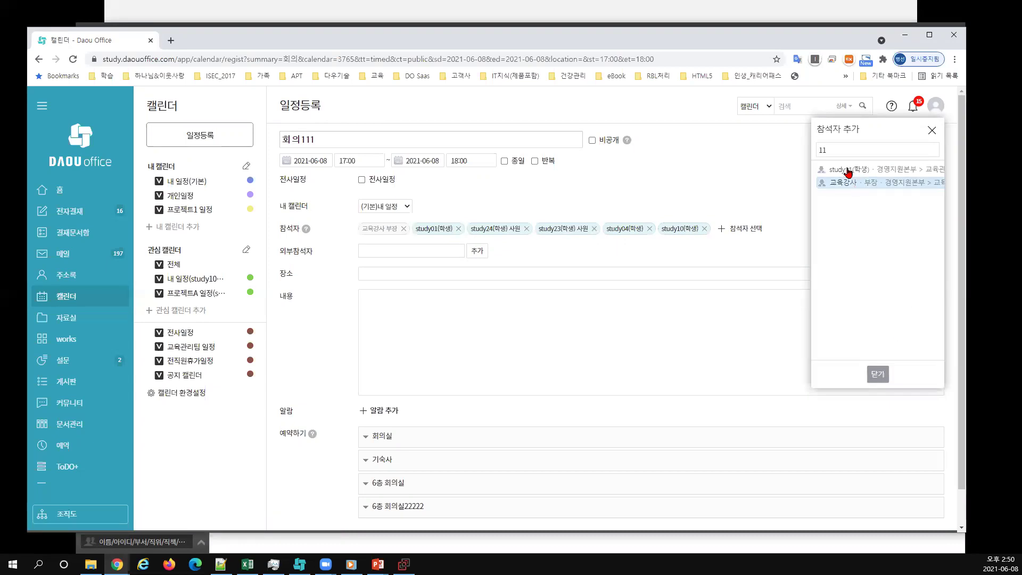
click(447, 299)
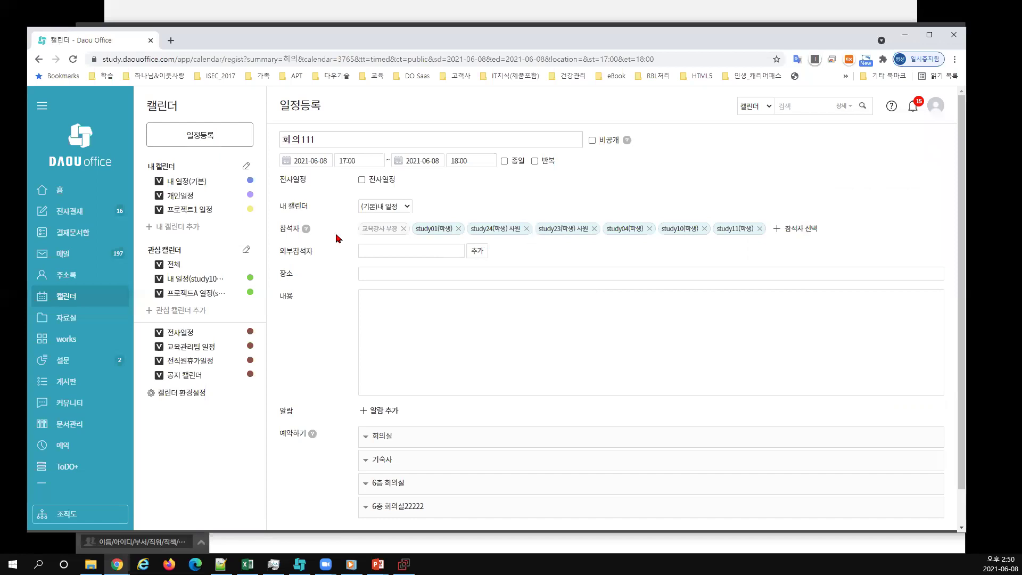
mouse_move(264, 216)
mouse_down()
mouse_move(536, 239)
mouse_move(834, 239)
mouse_up()
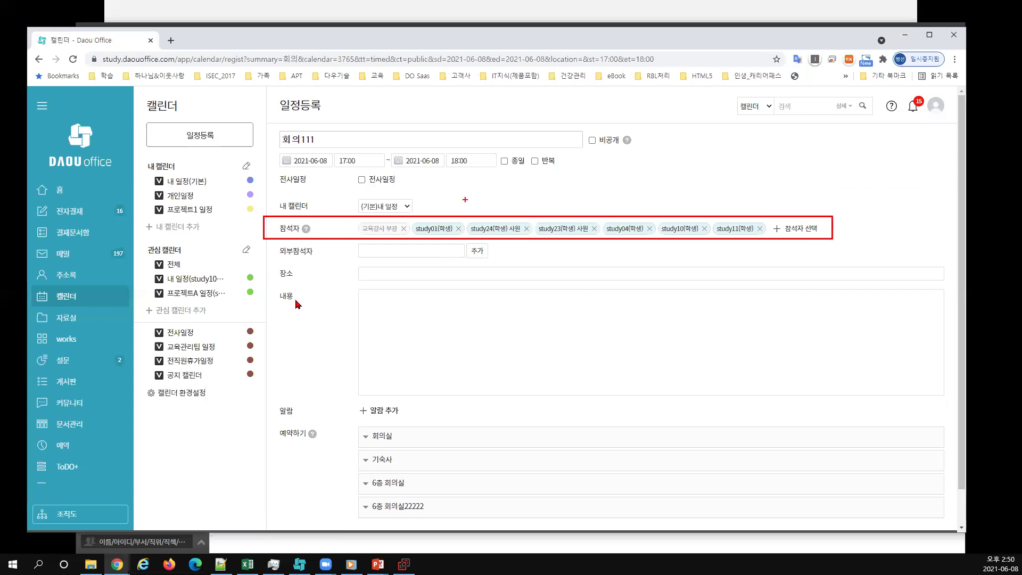
key(Escape)
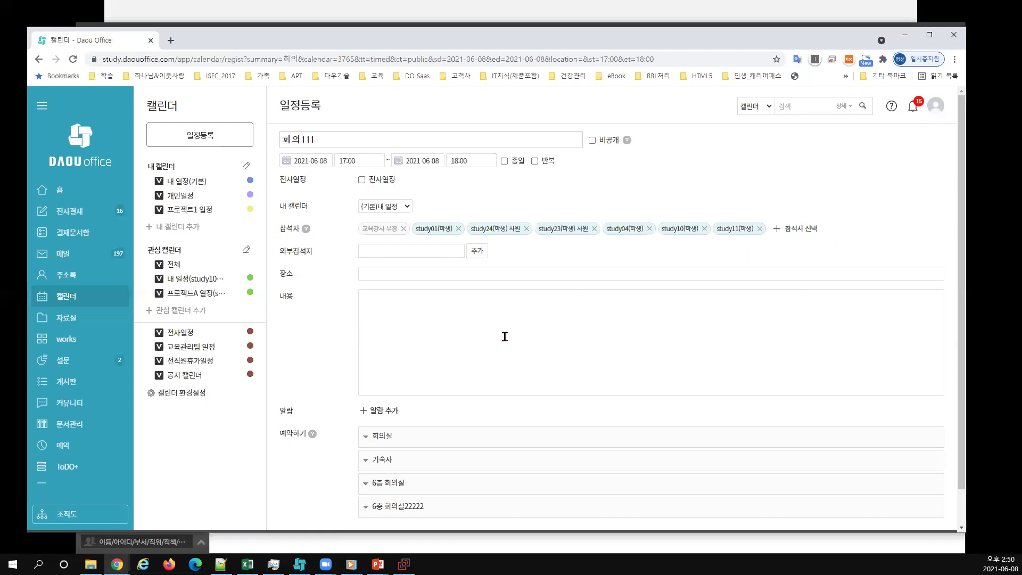
Reserve A회의실 for the event under 예약하기 with 회의 as the 이용목적.
scroll(426, 352, down, 1)
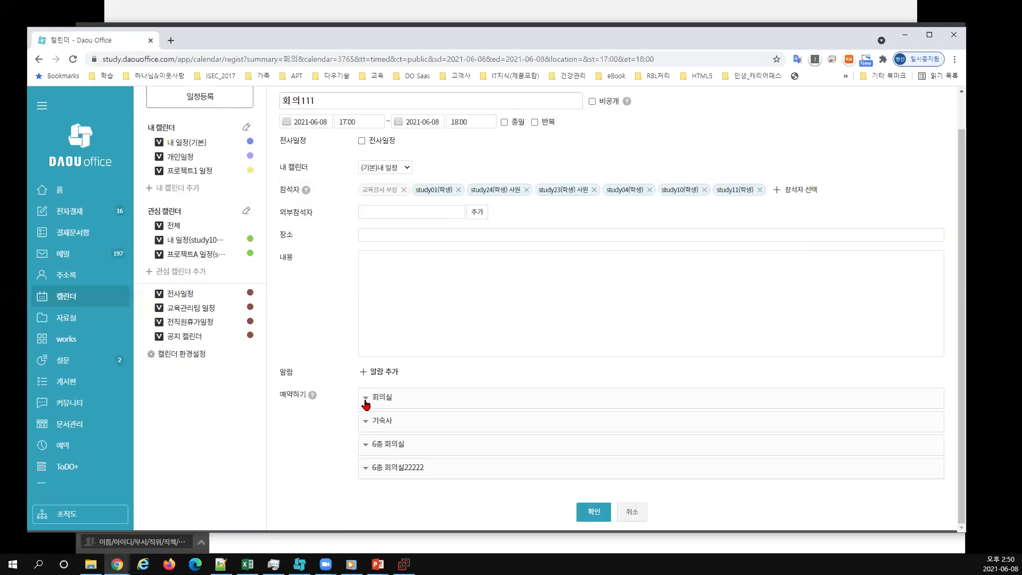
click(366, 403)
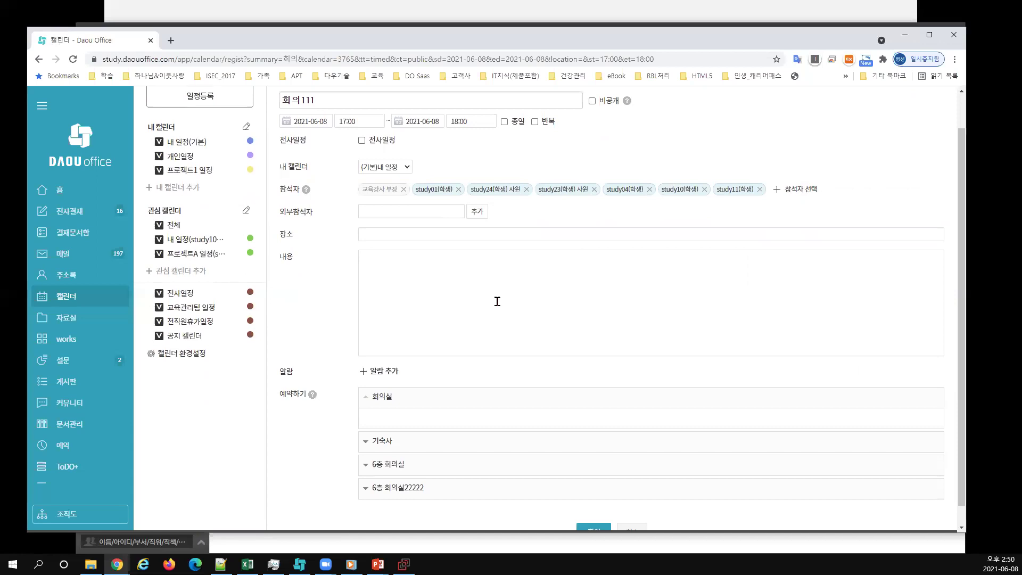
scroll(495, 299, down, 1)
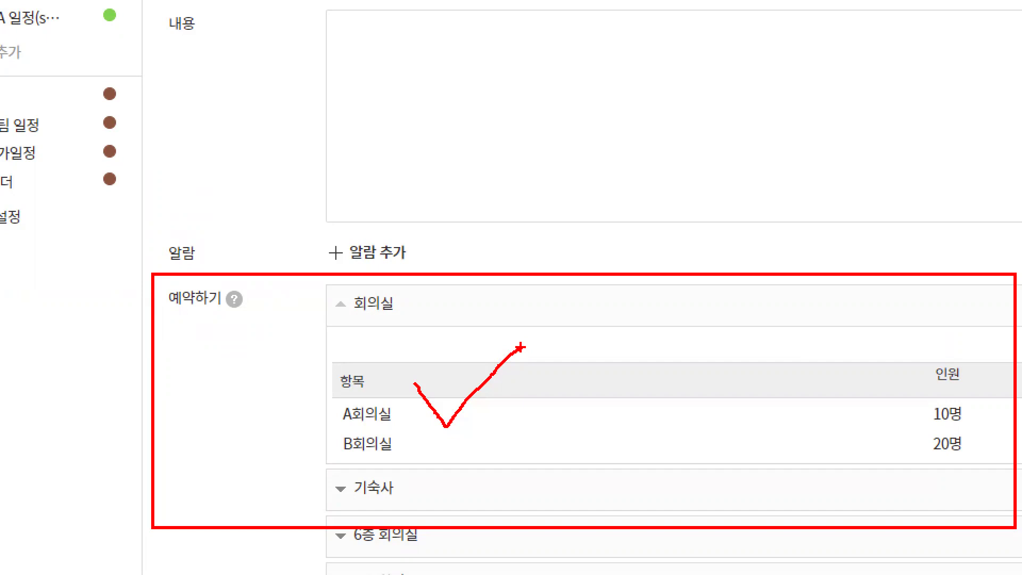
drag(851, 411, 914, 403)
drag(850, 413, 939, 408)
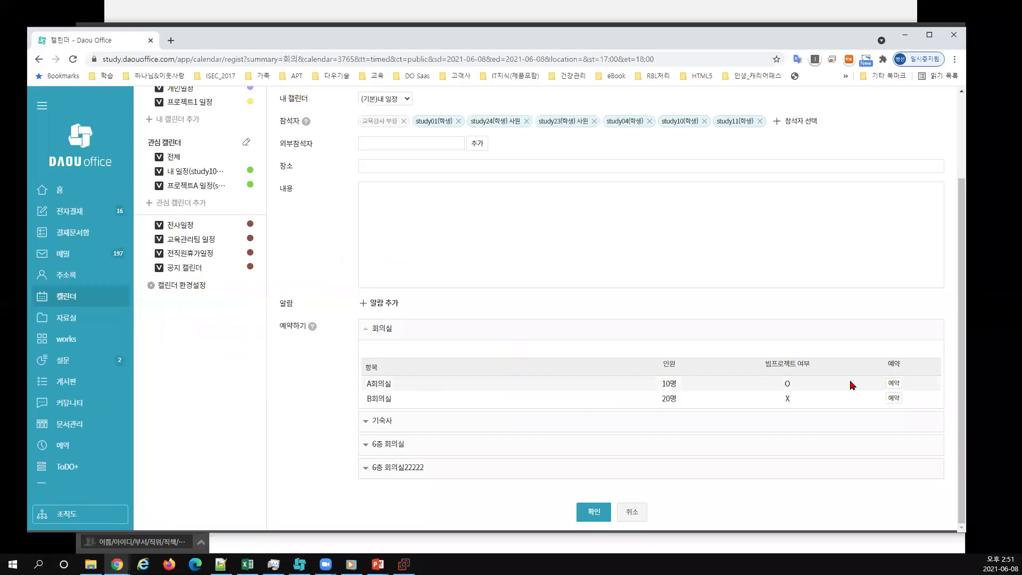
click(895, 383)
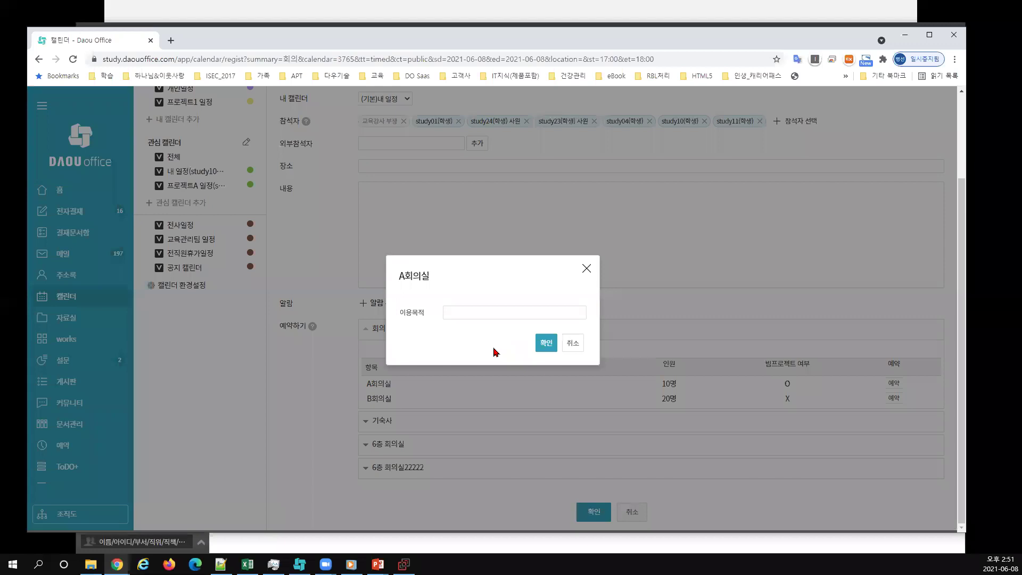
click(475, 313)
text(회의)
key(Return)
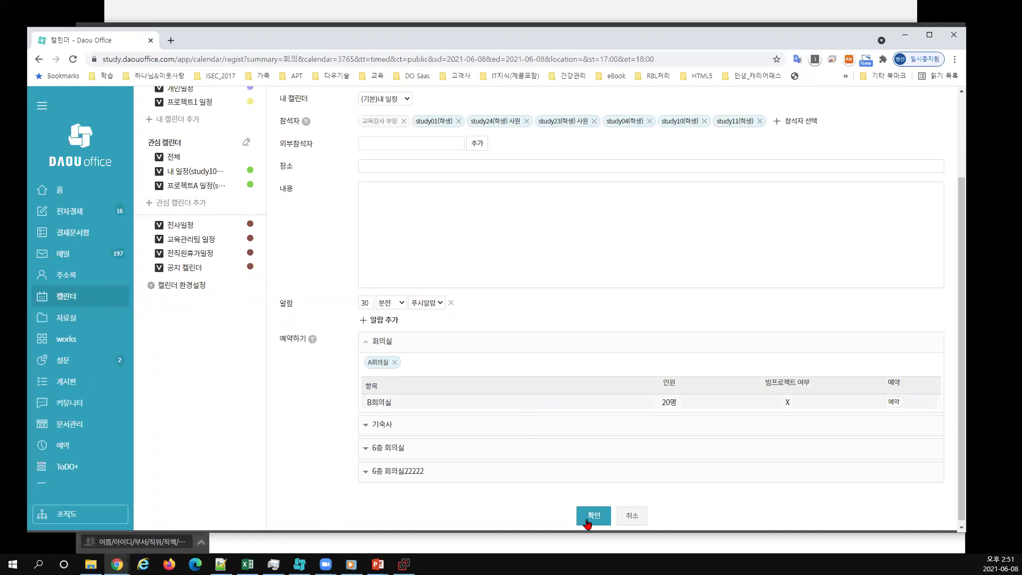
Submit the event registration and send the attendees a 푸시알림 about it.
click(591, 515)
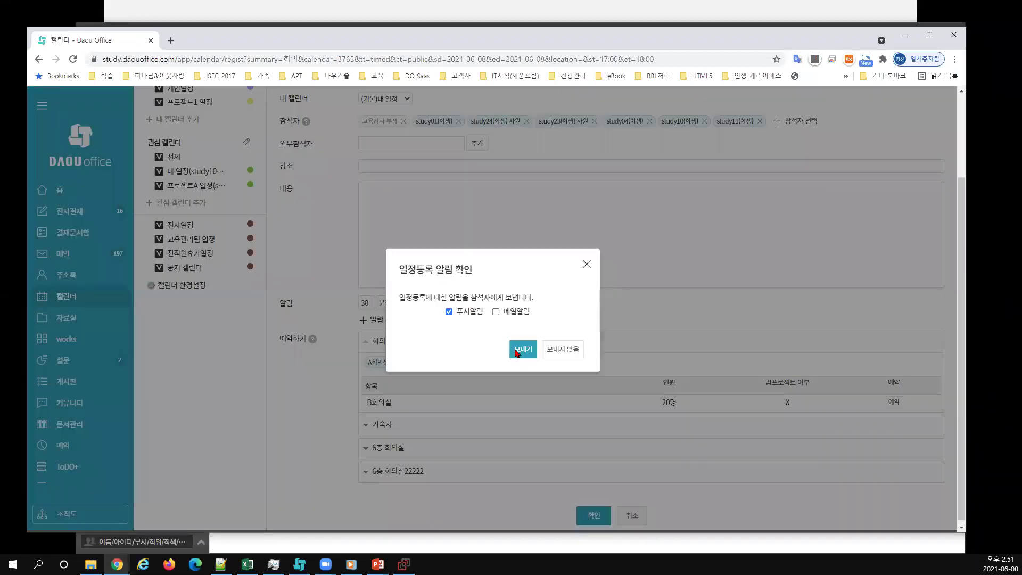
click(516, 353)
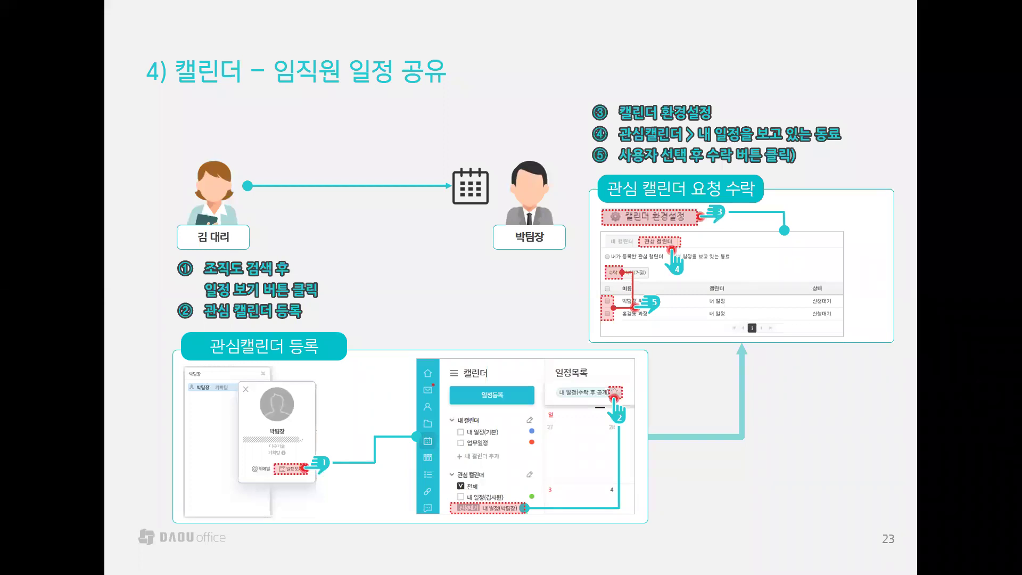
key(Right)
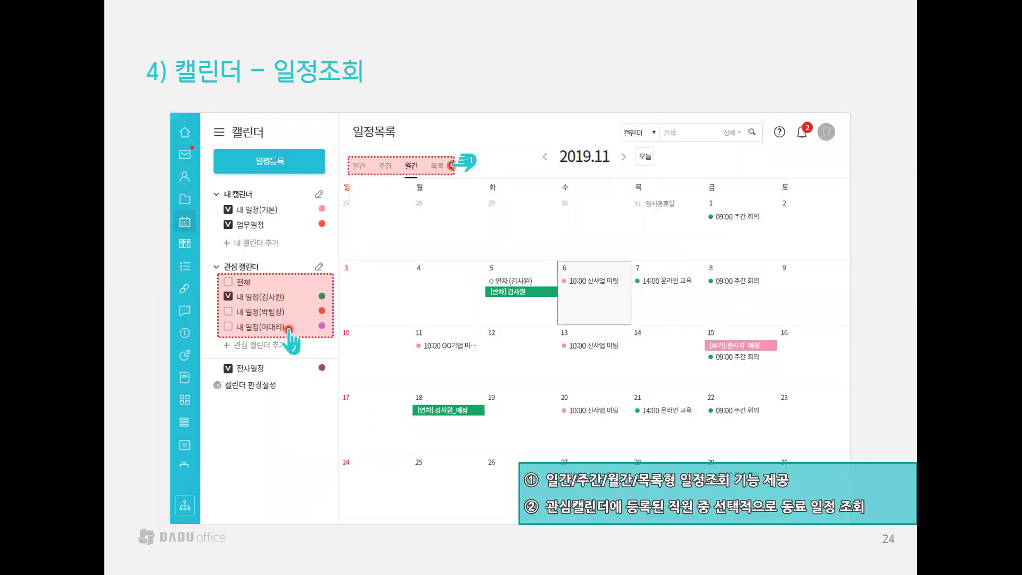
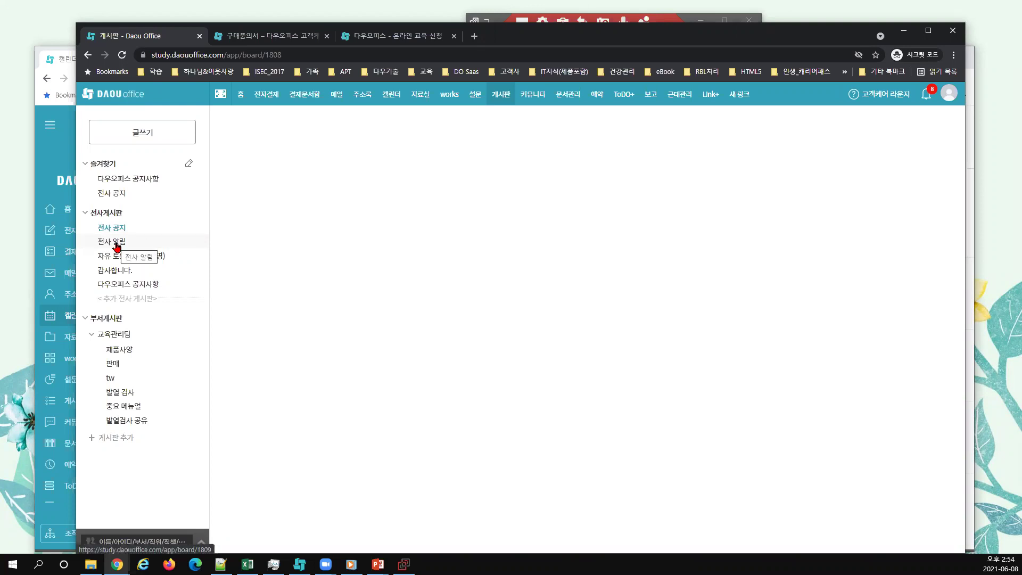
Open the 전사 알림 board under 전사게시판 and subscribe to its 이메일 수신.
click(117, 246)
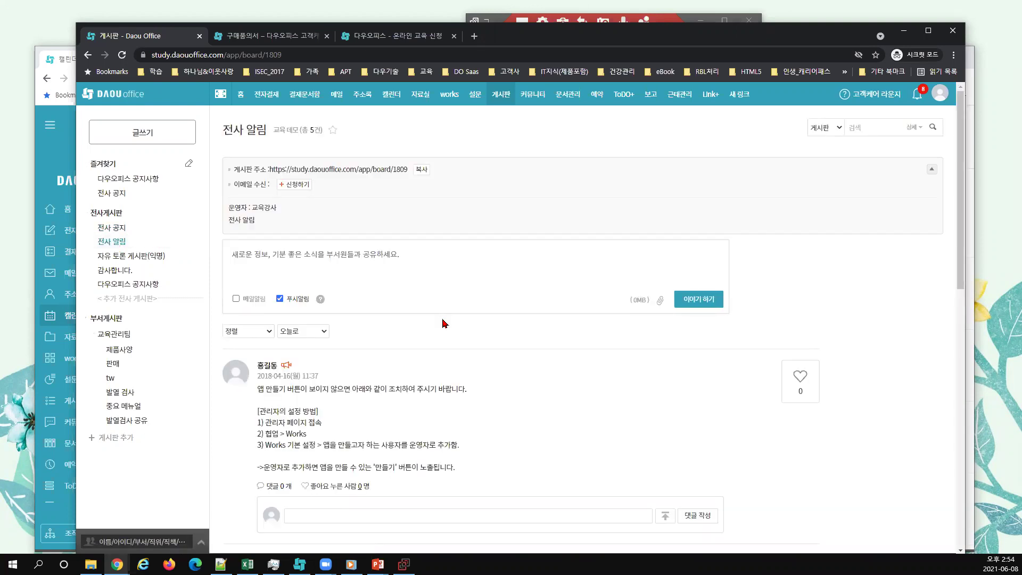
click(366, 263)
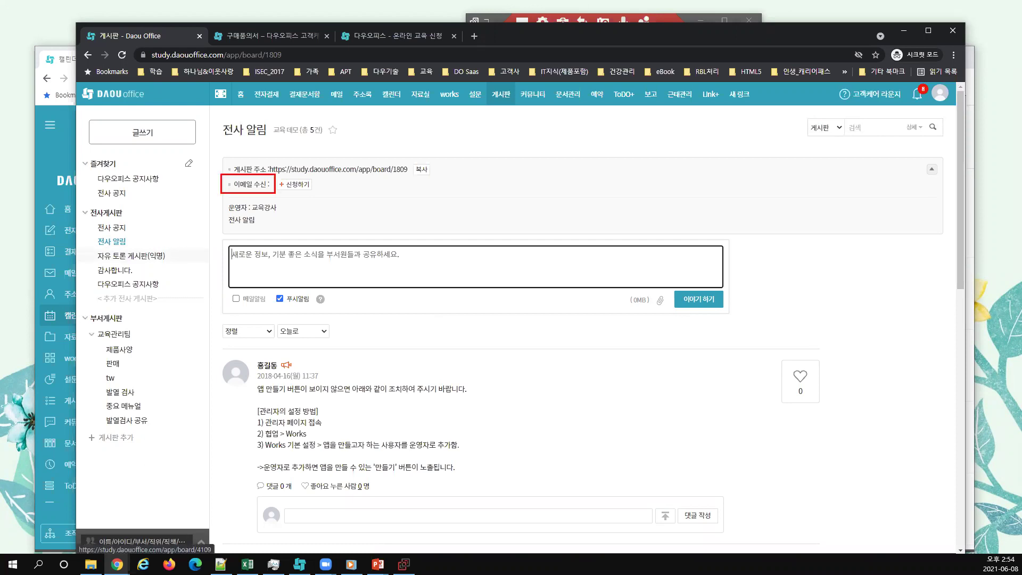
drag(323, 180, 394, 164)
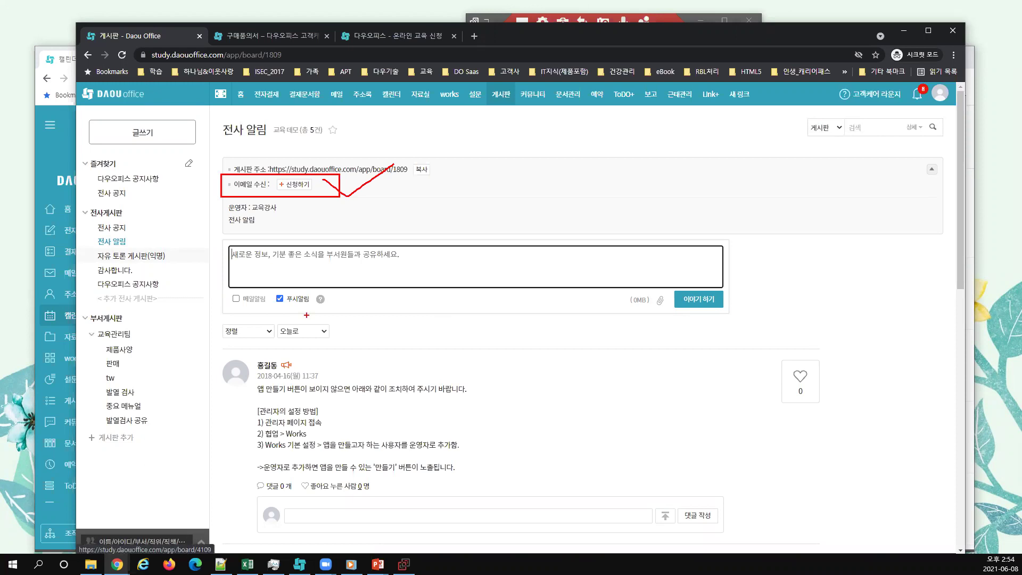
key(Escape)
click(301, 186)
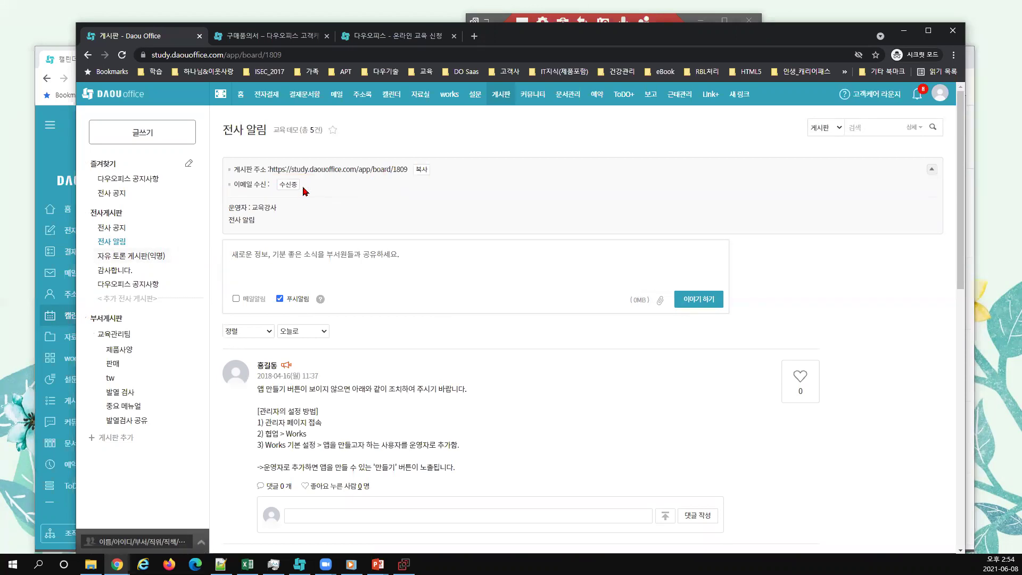
key(ctrl+2)
drag(203, 172, 347, 207)
drag(292, 113, 290, 142)
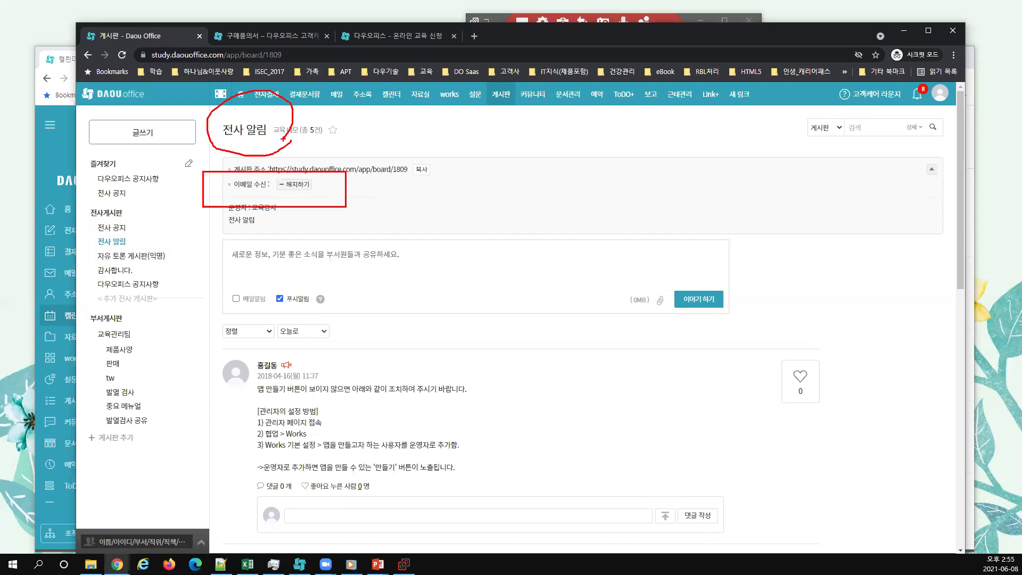
key(Escape)
drag(78, 306, 172, 438)
drag(74, 306, 180, 436)
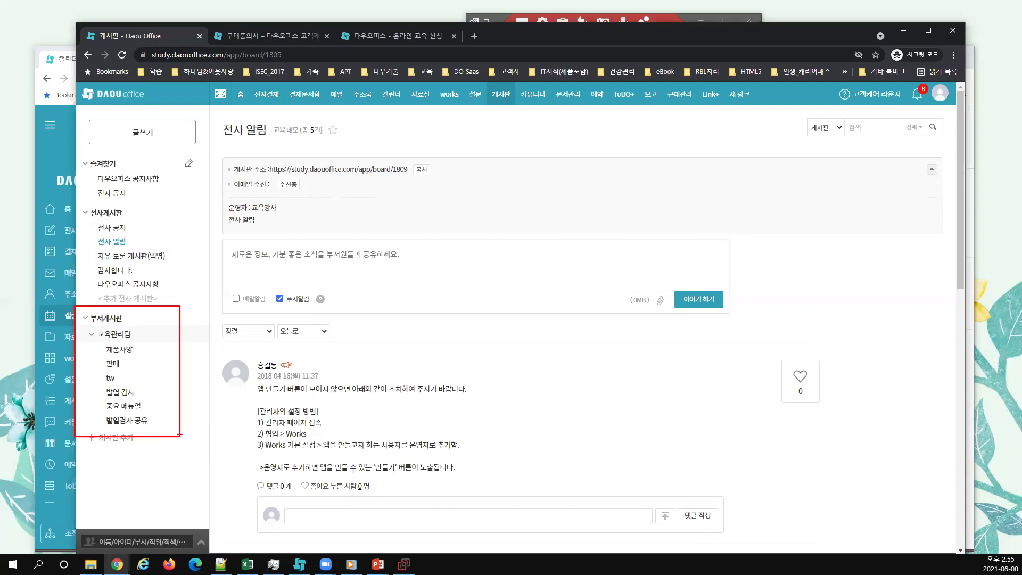
key(Escape)
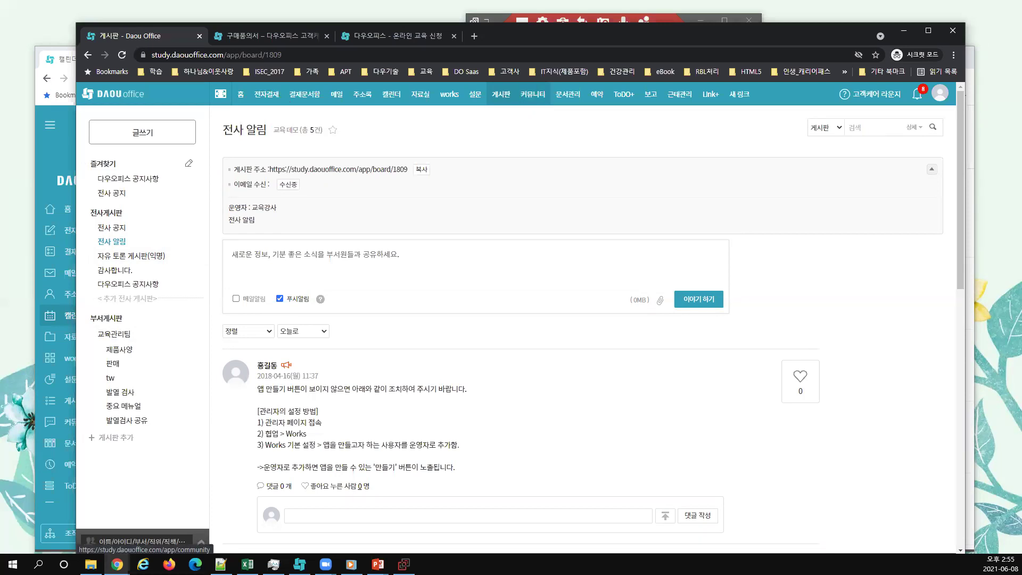
mouse_move(517, 80)
mouse_down()
mouse_move(590, 111)
mouse_move(550, 84)
mouse_move(544, 110)
mouse_up()
key(Escape)
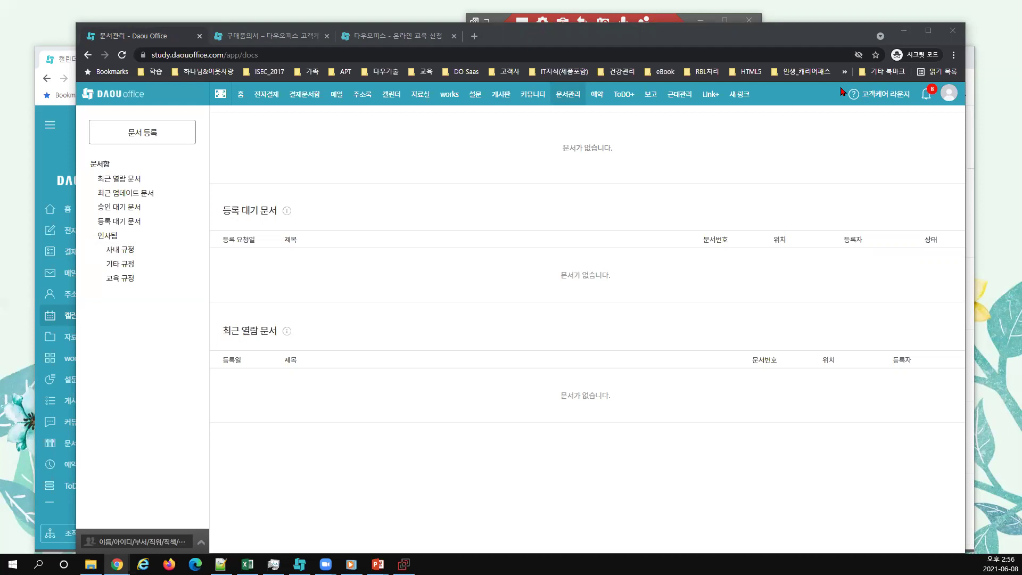
Bring up the company portal's 문서관리 and open the 휴가규정 document from the 인사 folder under 생활백서.
drag(927, 20, 287, 26)
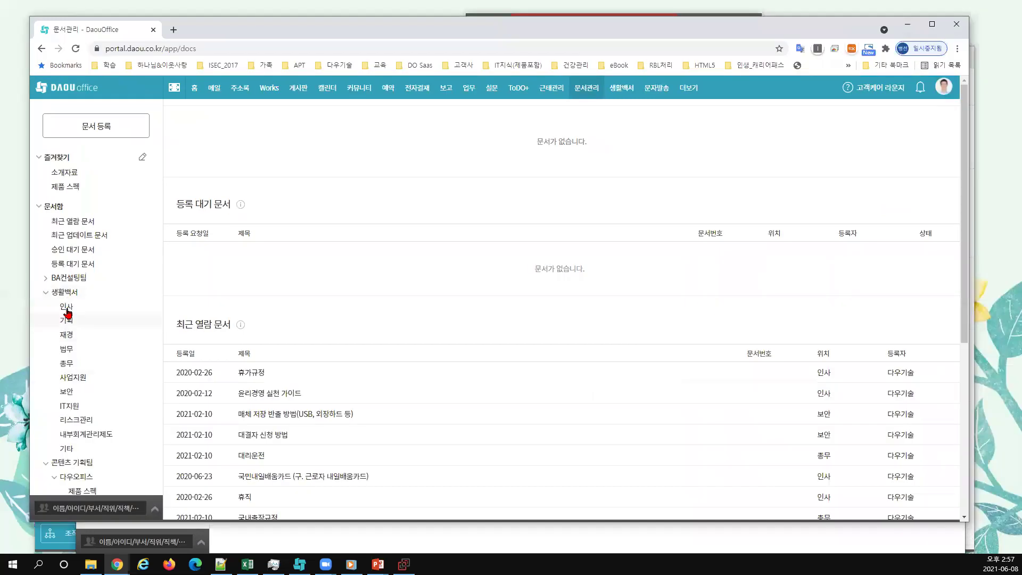
click(67, 309)
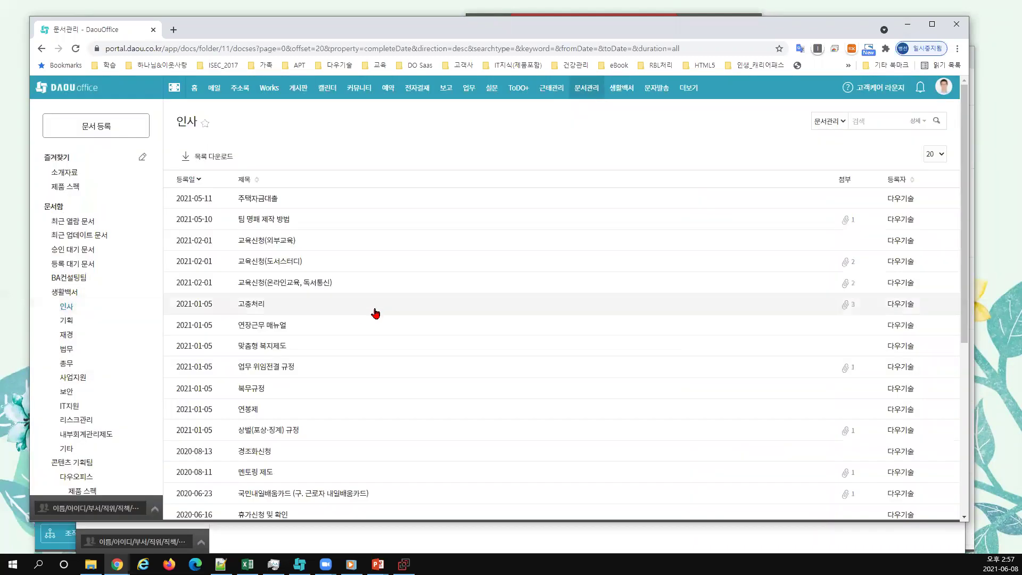
scroll(375, 315, down, 3)
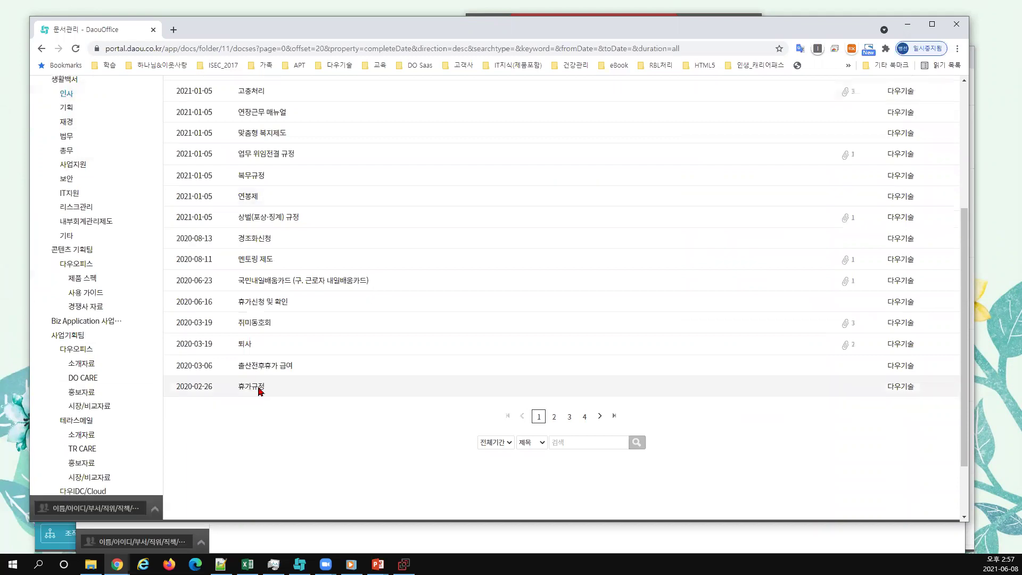
click(260, 392)
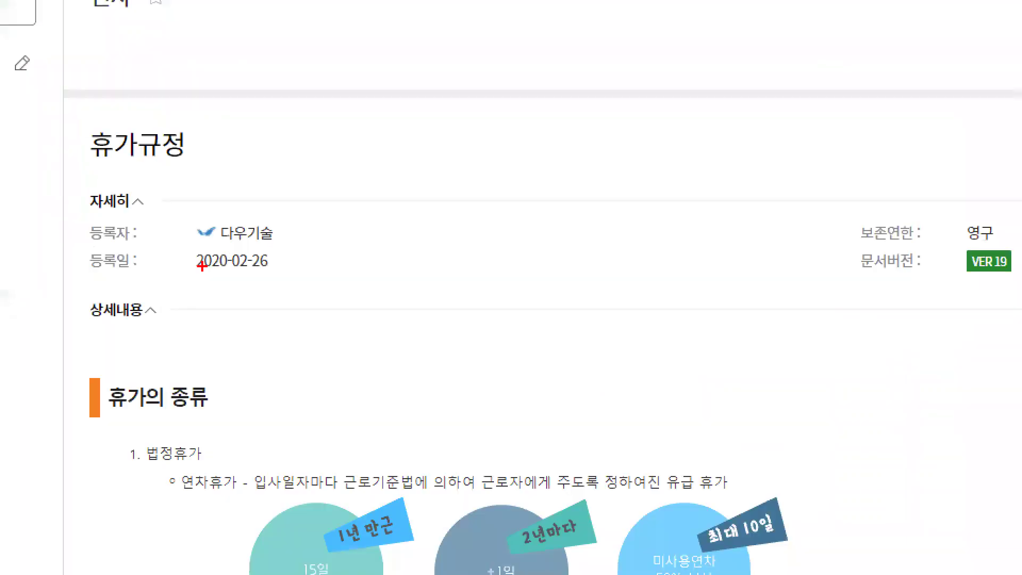
Examine the 휴가규정 document's 등록일, 문서버전 and contents, and expand its version history.
drag(265, 268, 301, 278)
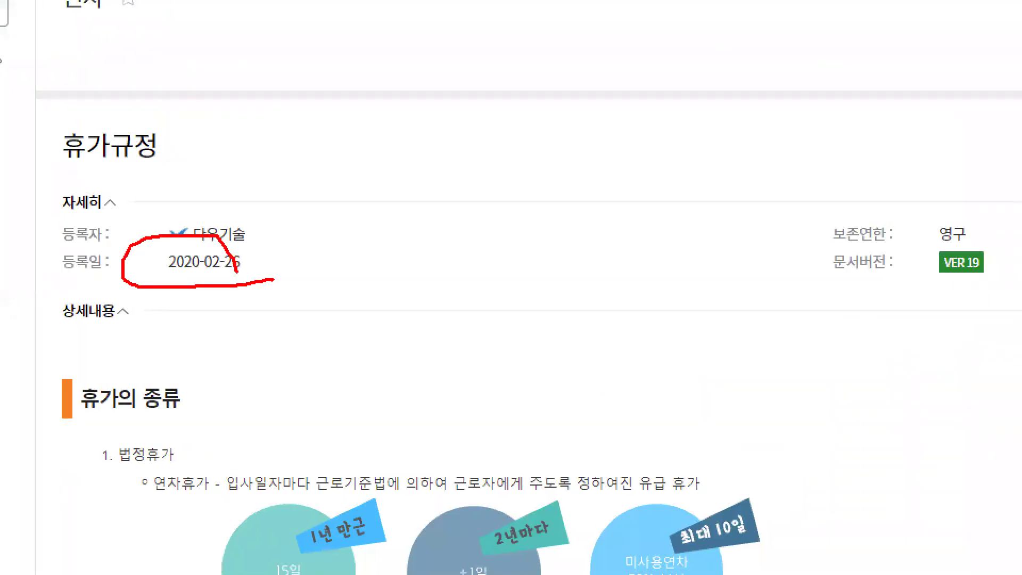
mouse_move(873, 260)
mouse_down()
mouse_move(640, 230)
mouse_move(833, 270)
mouse_up()
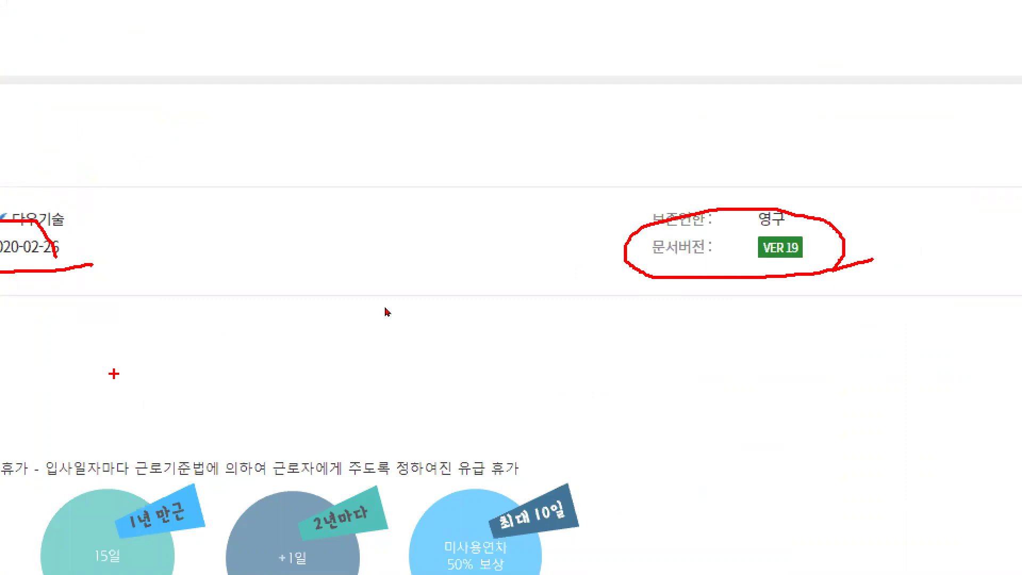
key(Escape)
scroll(403, 295, down, 20)
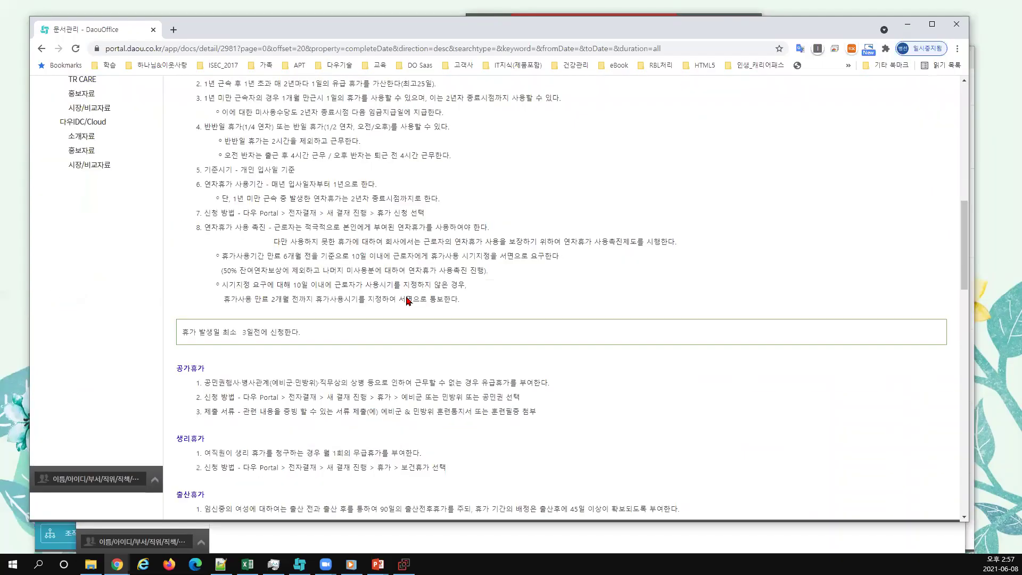
scroll(408, 301, down, 10)
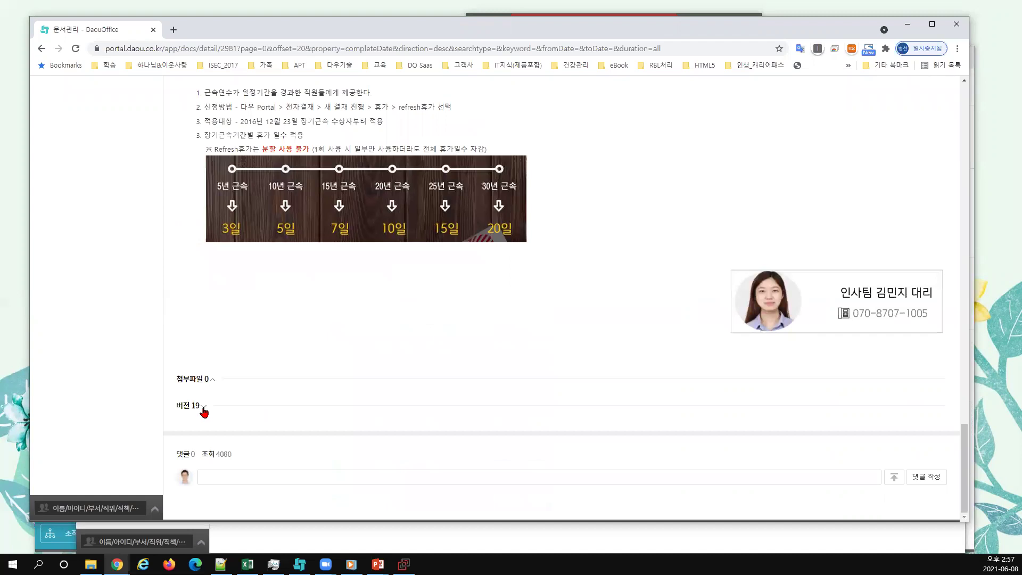
click(204, 408)
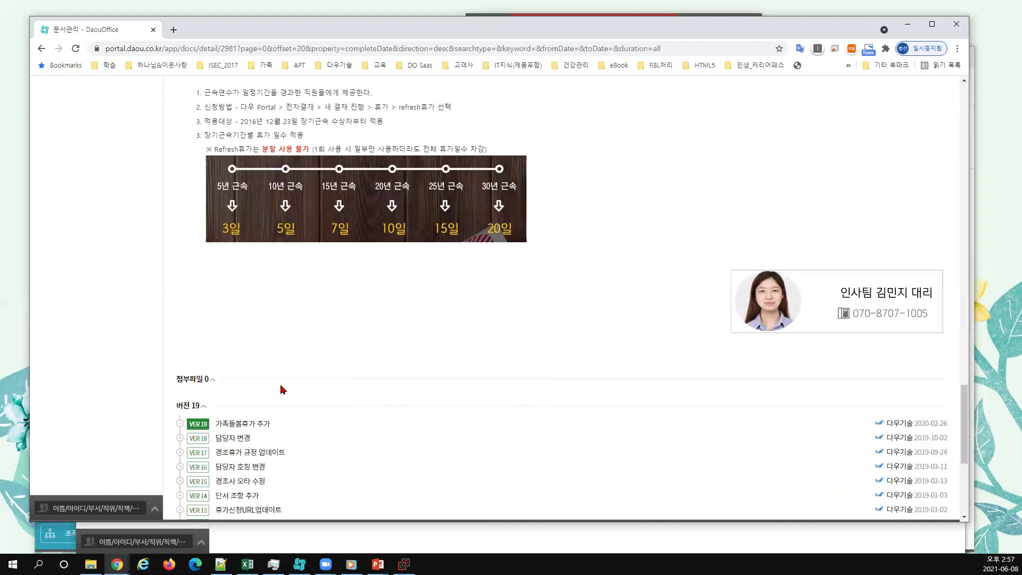
scroll(281, 389, down, 5)
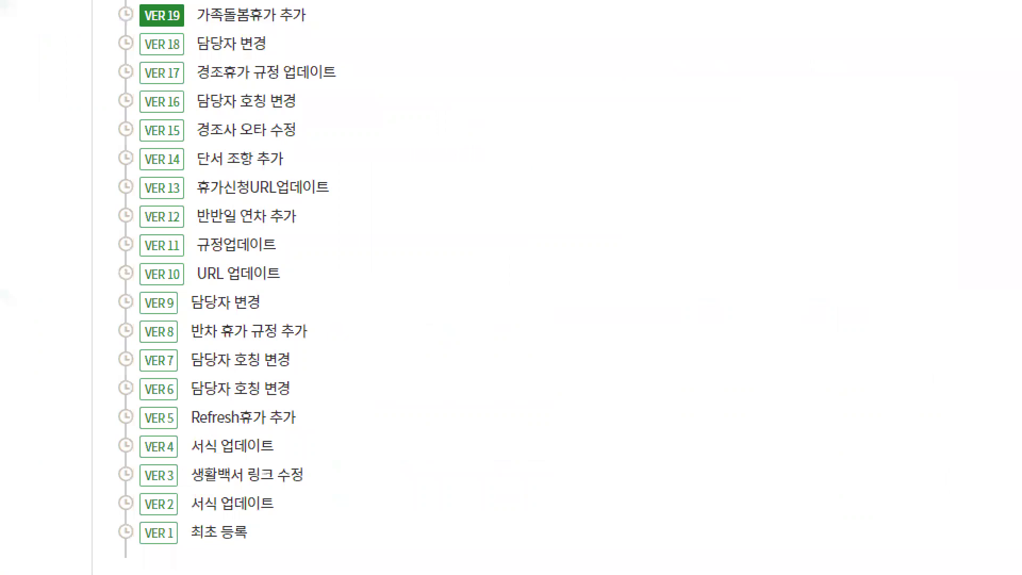
Open VER 12 (반반일 연차 추가) from the version history, examine its contents, and minimize the company portal window.
drag(100, 23, 336, 574)
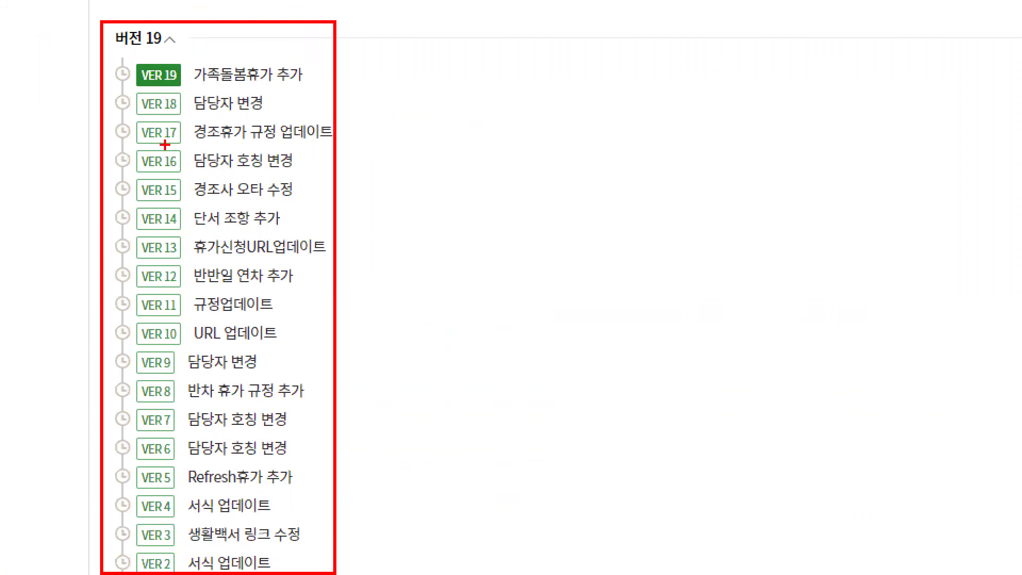
drag(63, 262, 394, 294)
drag(274, 273, 301, 268)
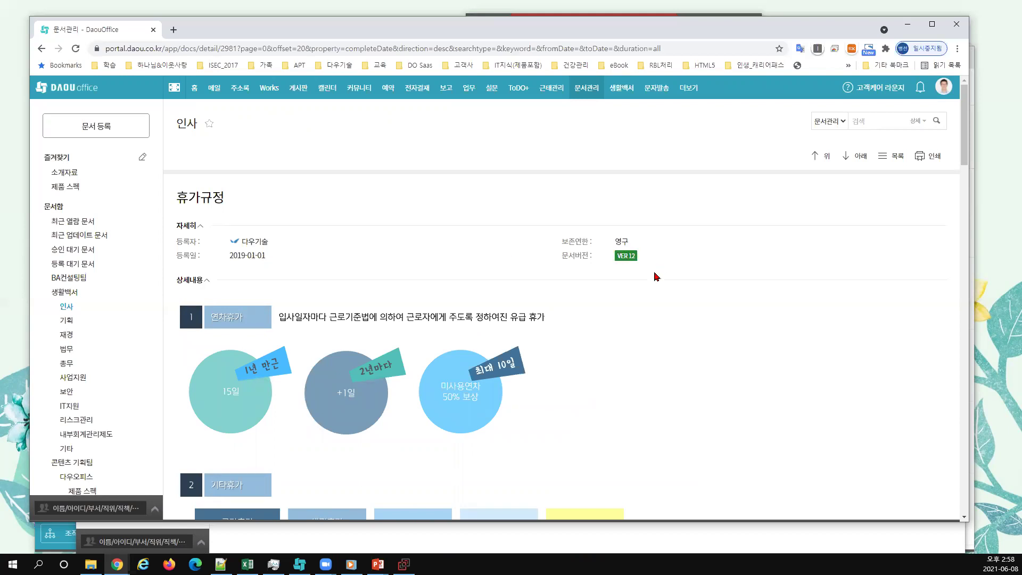
scroll(663, 283, down, 2)
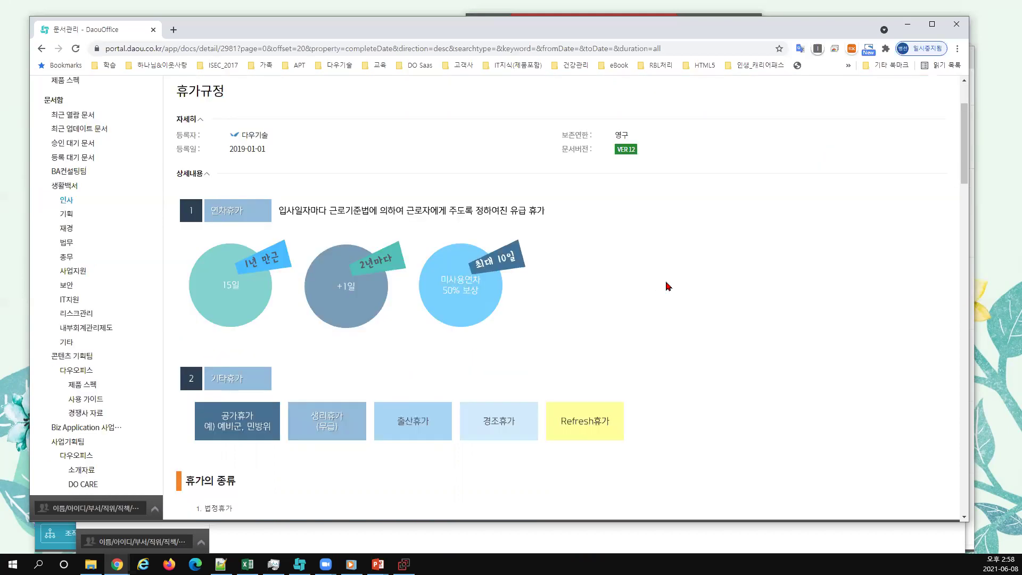
scroll(666, 285, down, 4)
scroll(675, 286, down, 20)
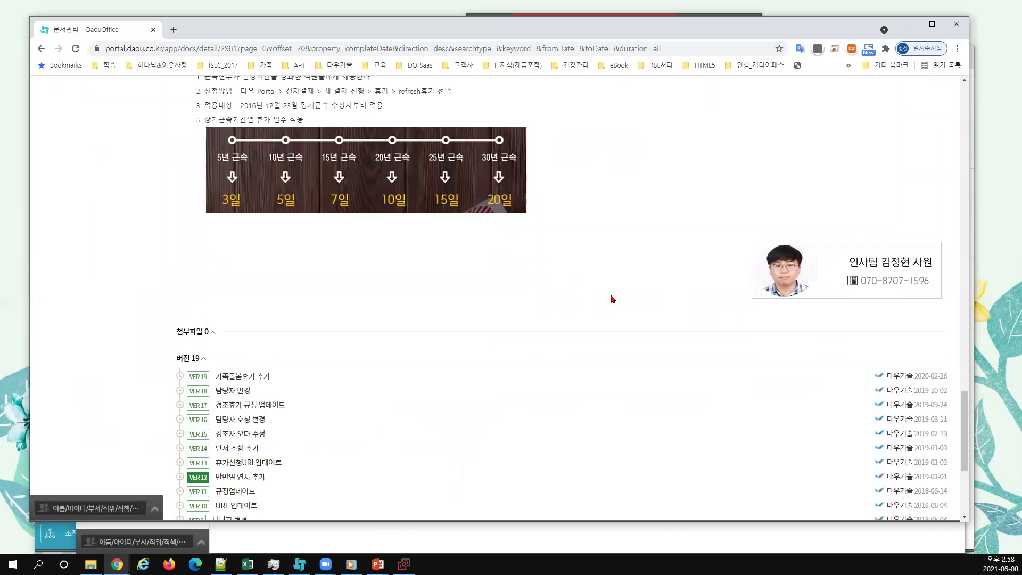
scroll(618, 289, up, 10)
scroll(625, 287, up, 10)
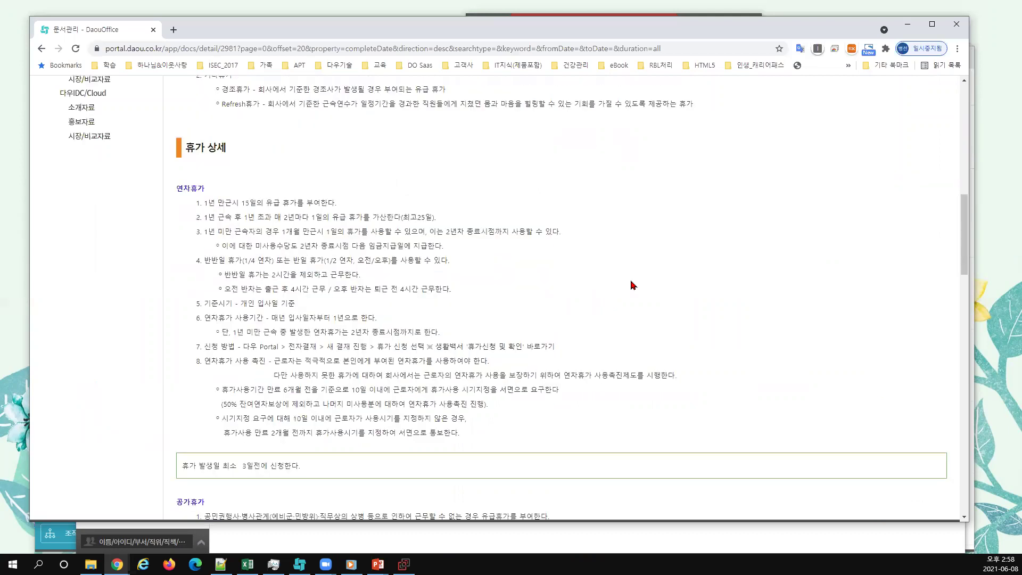
scroll(634, 285, up, 5)
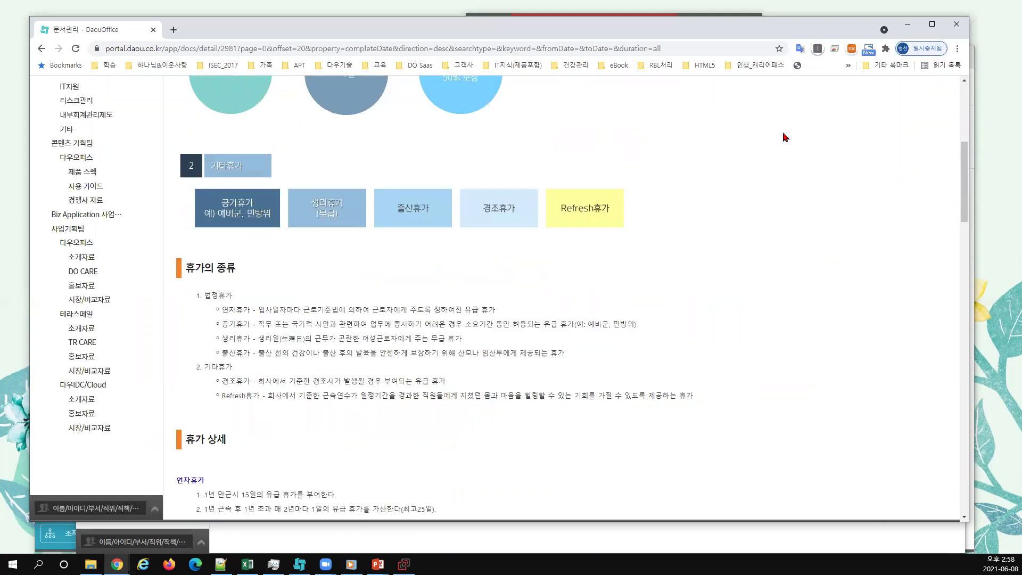
scroll(783, 134, up, 5)
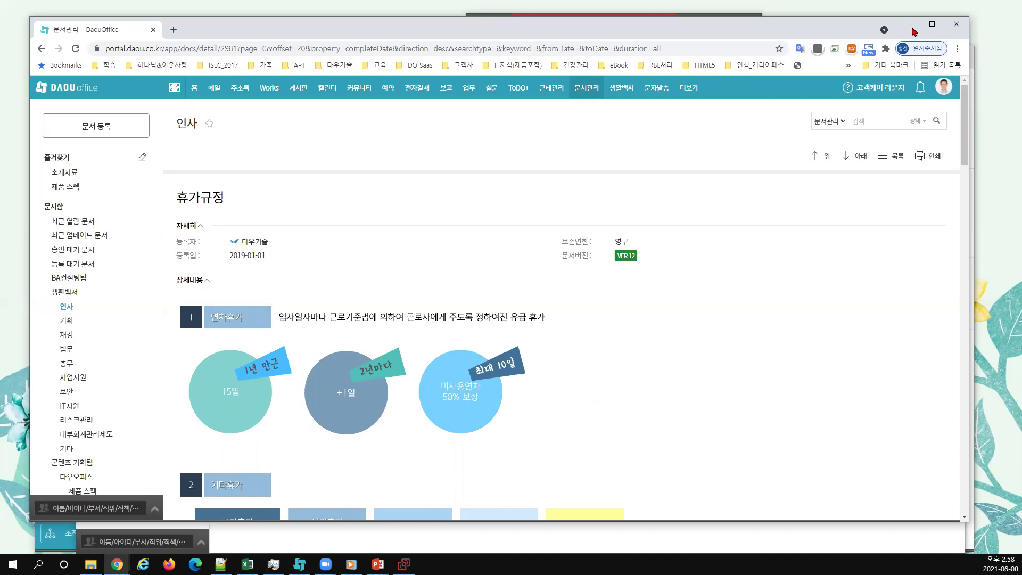
click(910, 27)
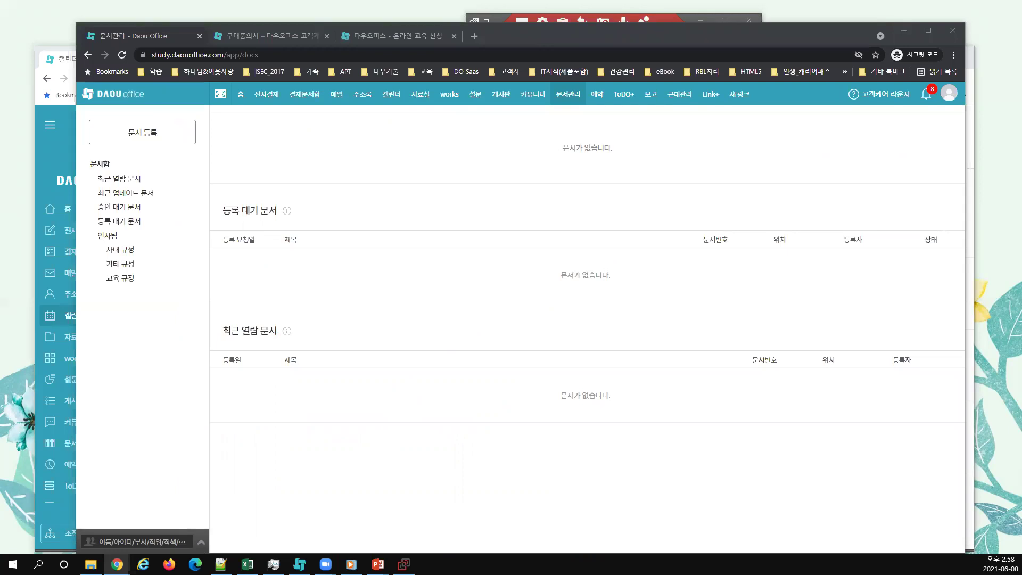
Switch to PowerPoint, resume the slide show from the 게시판 slide and advance to 활용팁 #2.
key(alt+Tab)
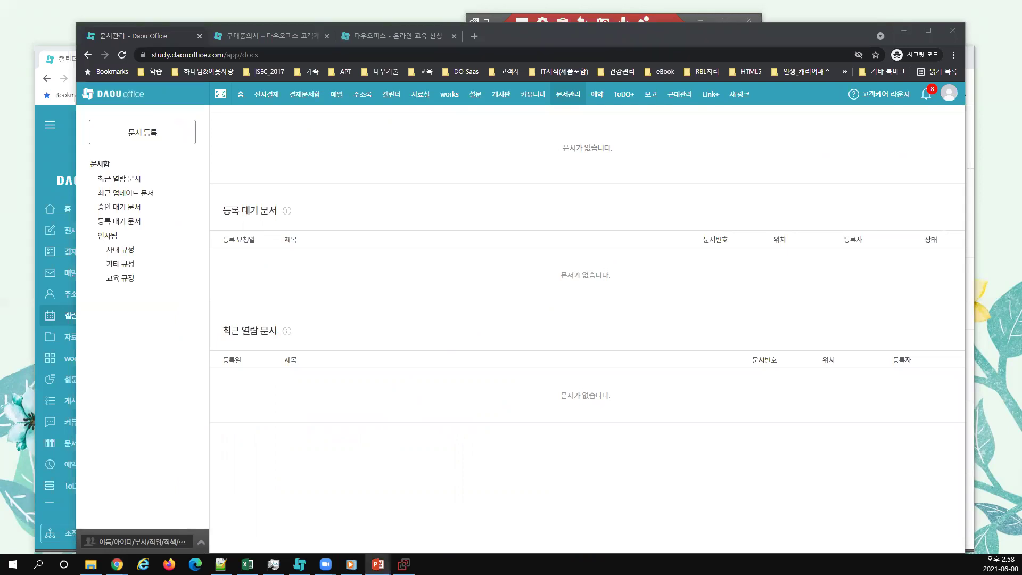
key(shift+F5)
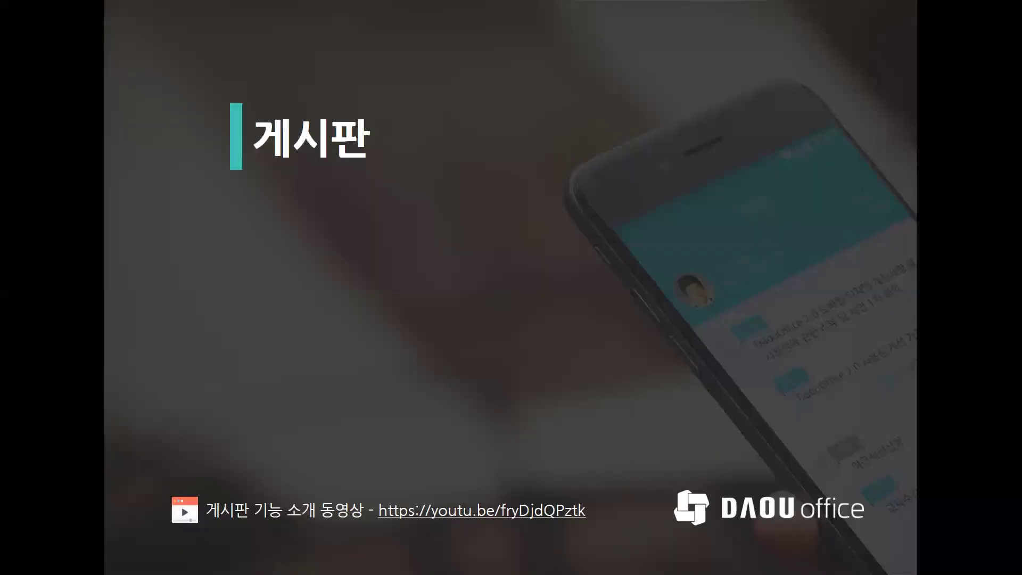
key(Right)
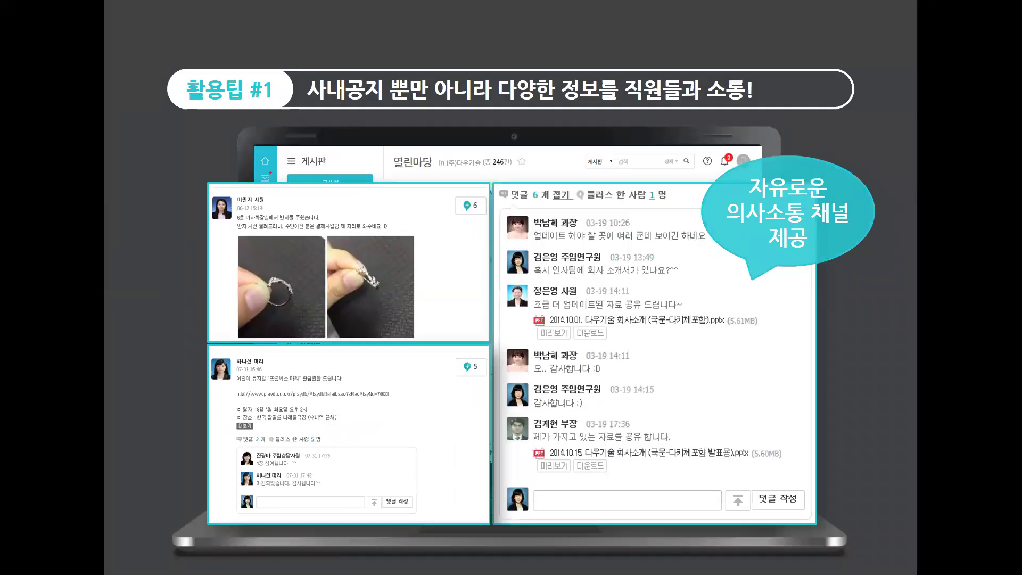
key(Right)
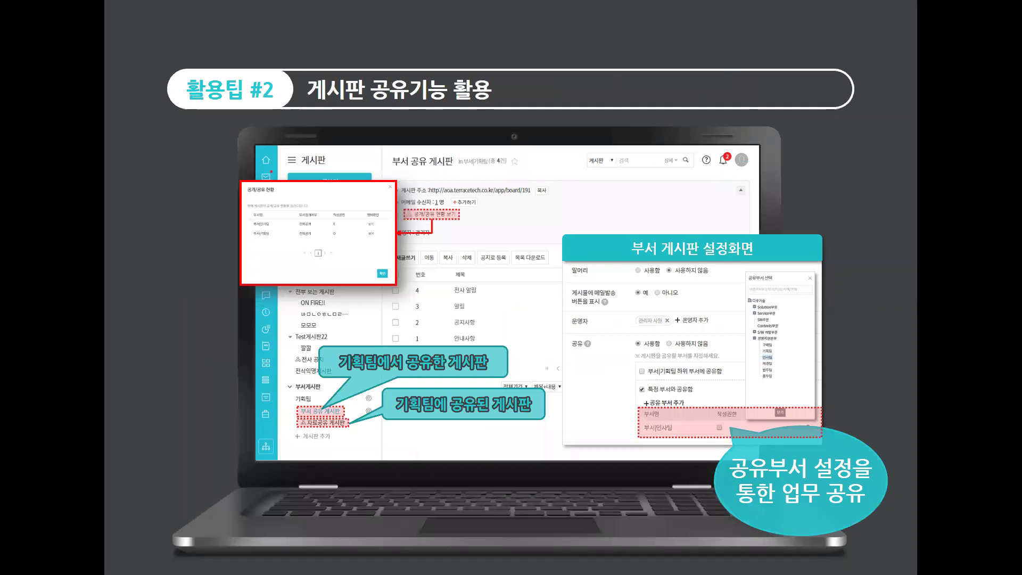
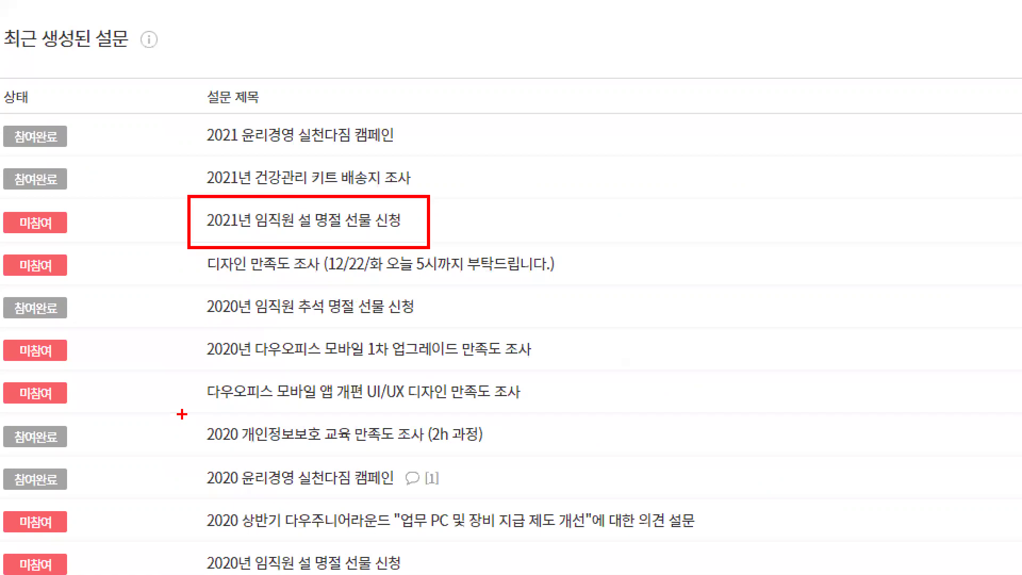
Box the 2020 개인정보보호 교육 만족도 조사 (2h 과정) entry in the recent survey list in red and switch to the PowerPoint slide show.
mouse_move(182, 415)
mouse_down()
mouse_move(218, 436)
mouse_move(540, 458)
mouse_up()
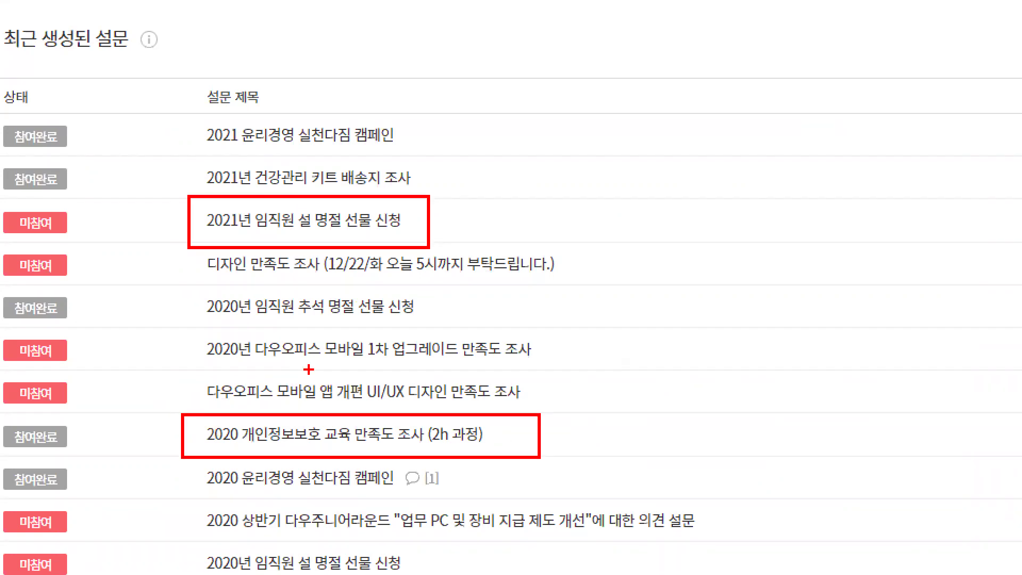
mouse_move(446, 149)
mouse_down()
mouse_move(156, 143)
mouse_move(446, 147)
mouse_up()
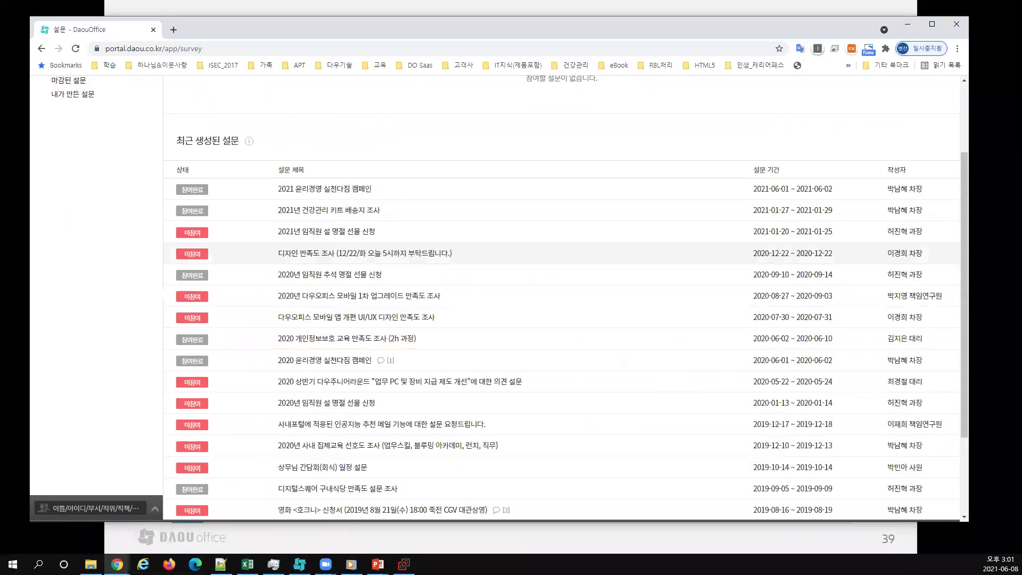
key(alt+Tab)
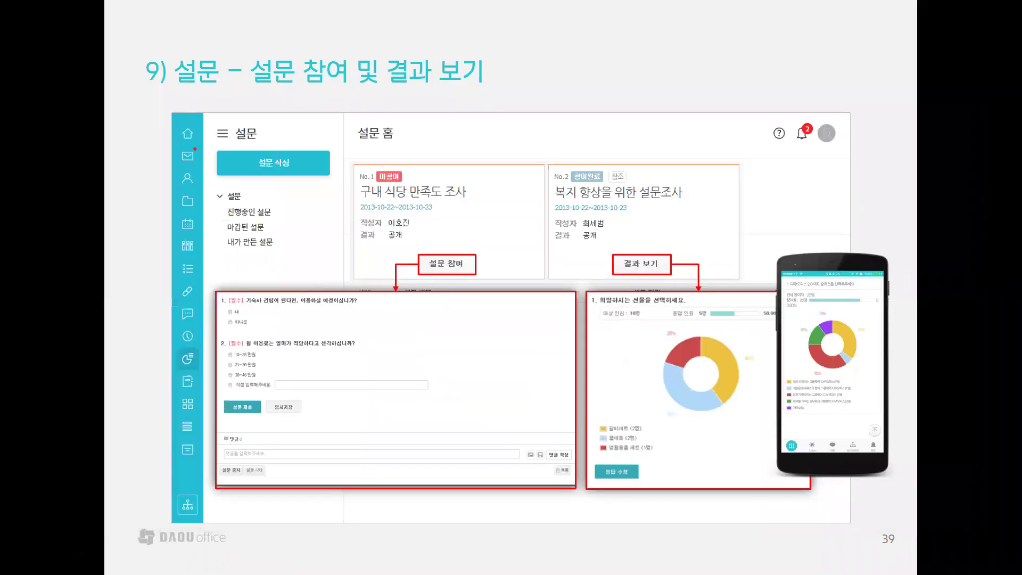
Advance the slide show through 핵심 요약, boxing the 설문 문항 작성 line in red, and on to 10) 보고 – 개요.
key(Right)
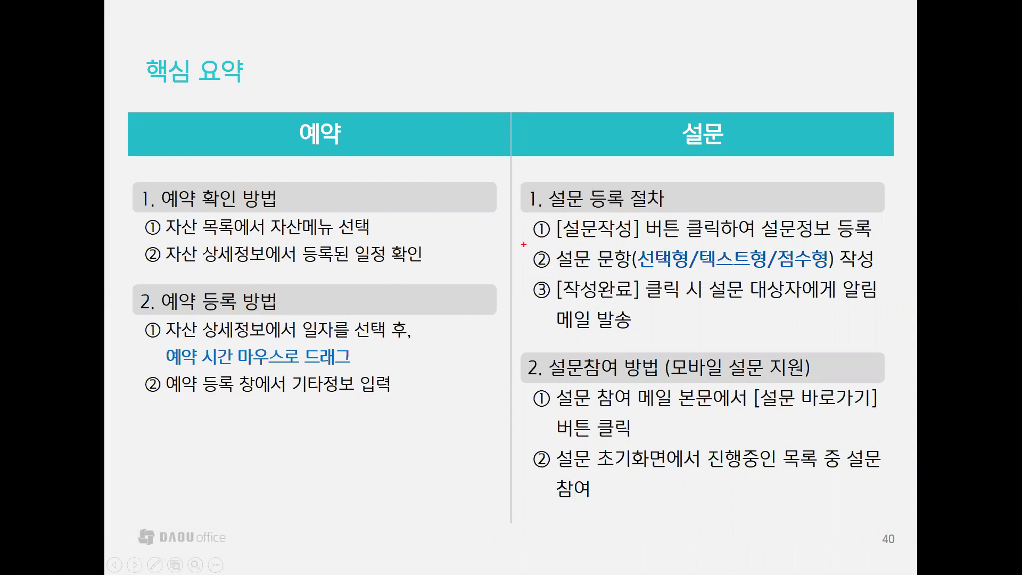
drag(524, 245, 896, 279)
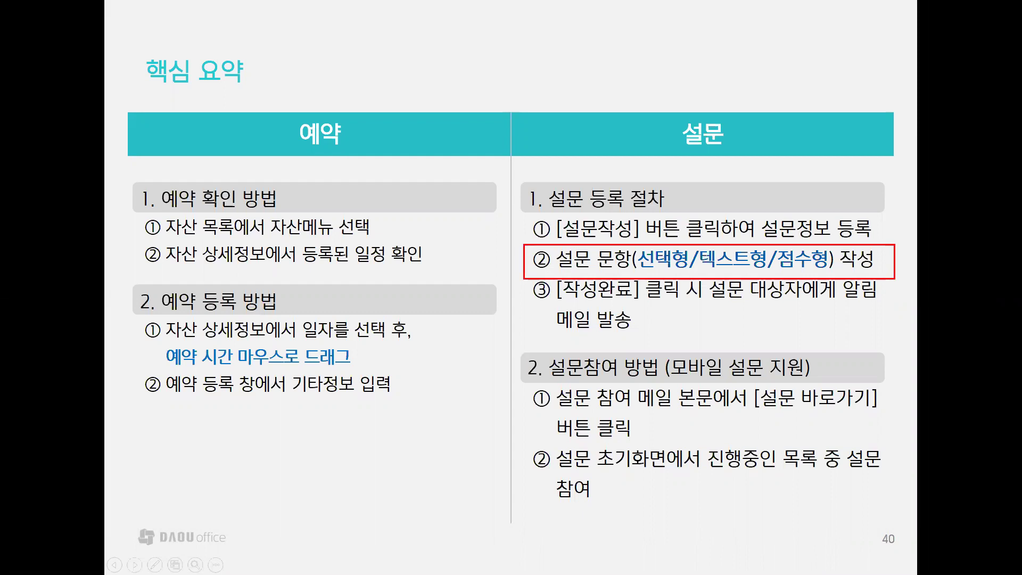
key(Right)
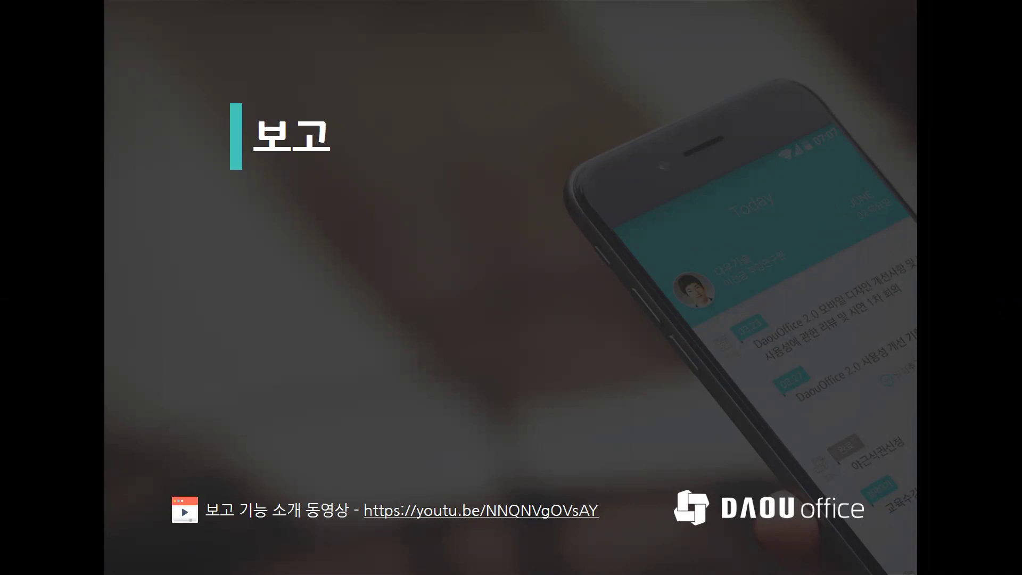
key(Right)
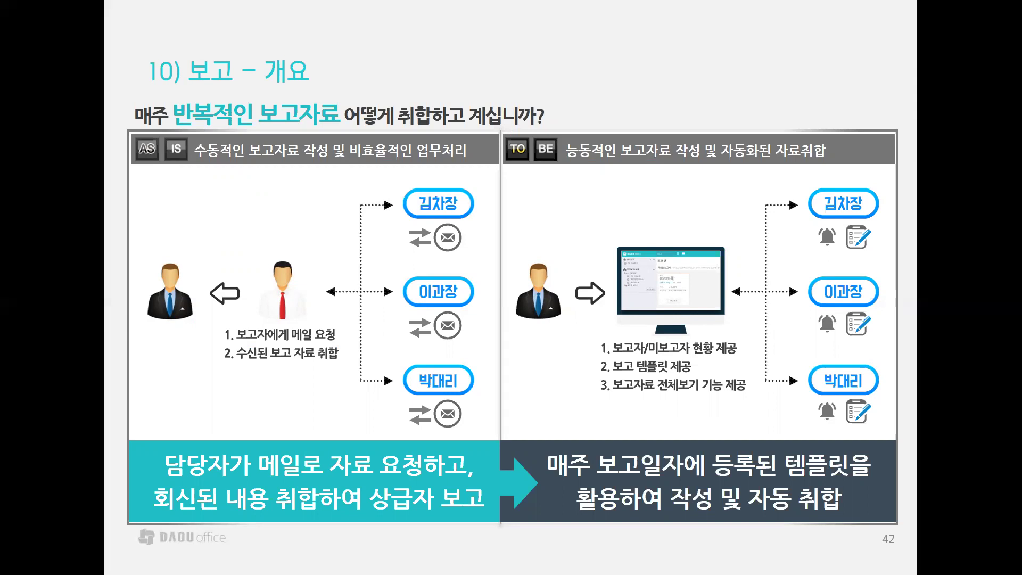
Switch back to Chrome, minimize the company portal's survey window and open 보고 on the study site.
key(alt+Tab)
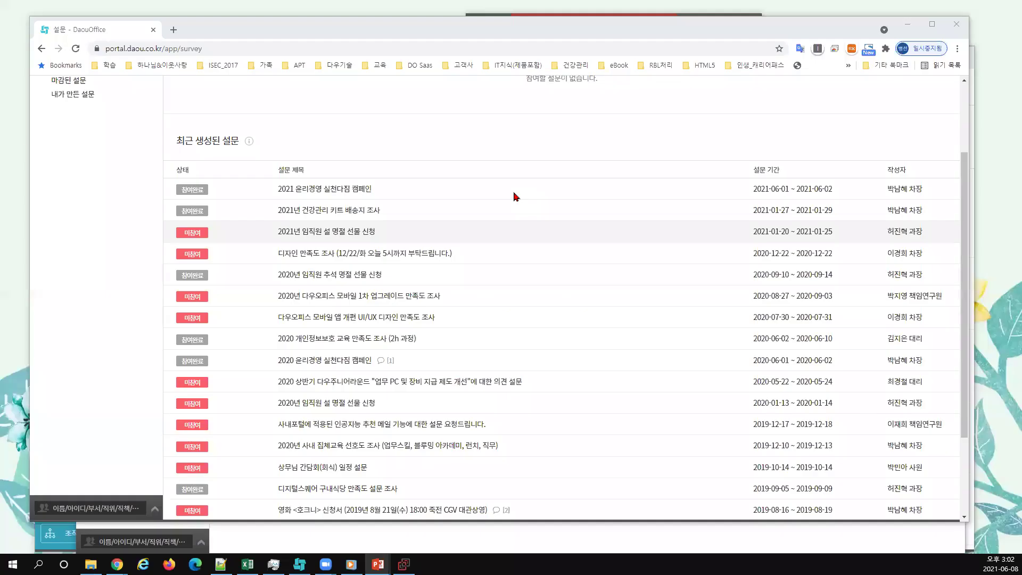
click(908, 28)
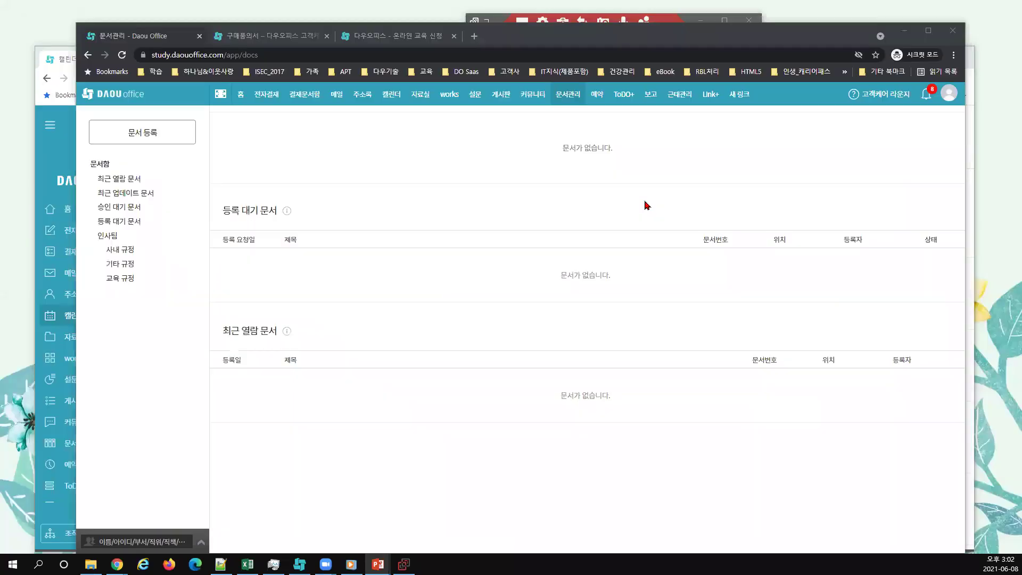
click(647, 103)
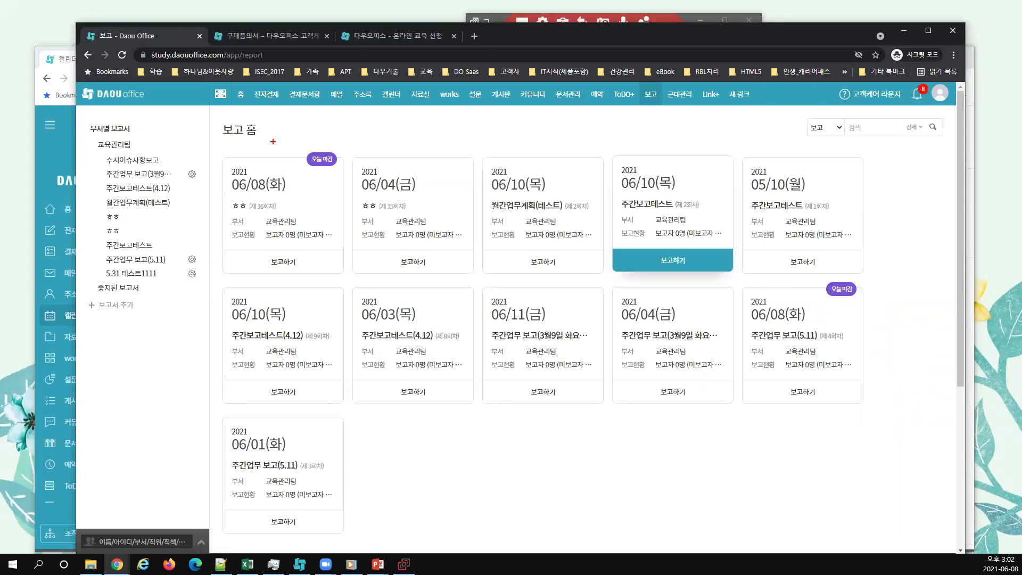
Mark the 보고 홈 report cards and the 보고서 추가 entry in red, clear the marks and start adding a new report.
mouse_move(208, 134)
mouse_down()
mouse_move(362, 319)
mouse_move(924, 438)
mouse_up()
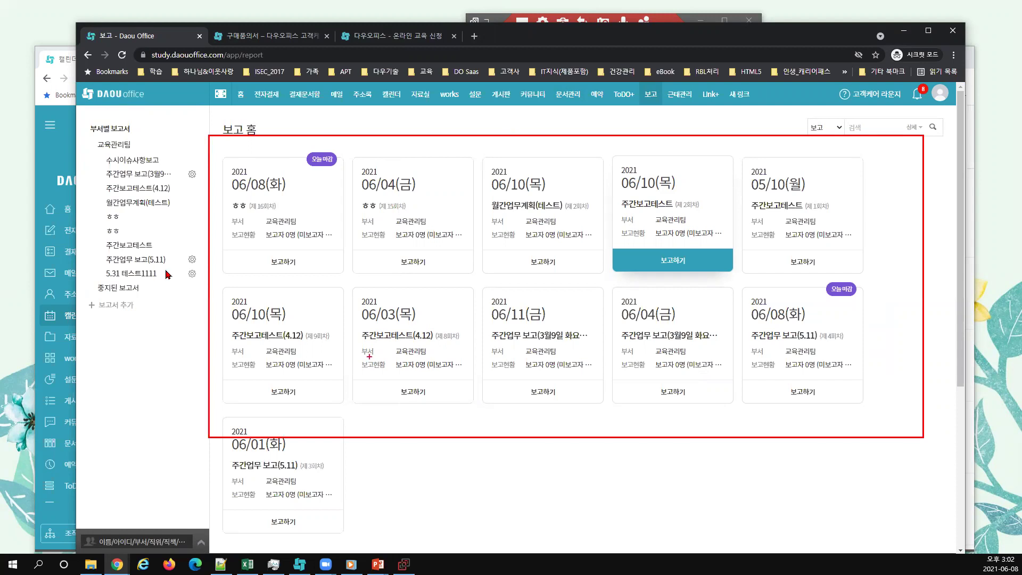
key(Escape)
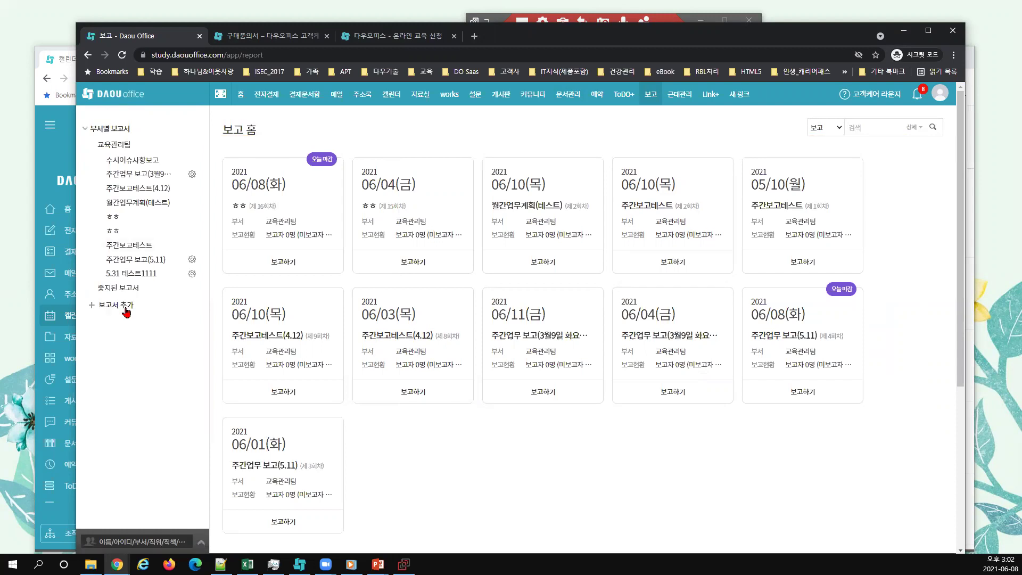
mouse_move(82, 290)
mouse_down()
mouse_move(117, 322)
mouse_move(190, 334)
mouse_up()
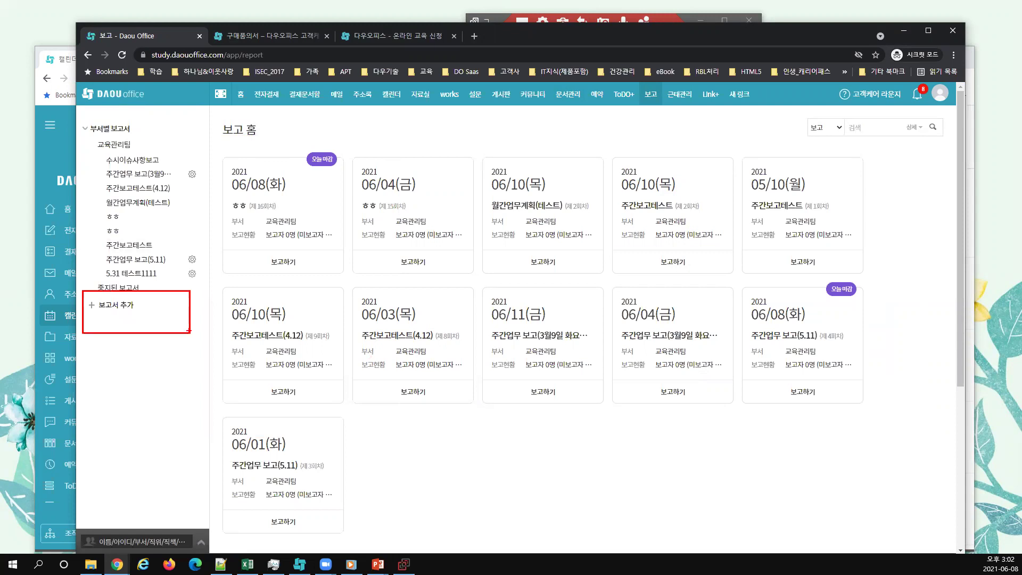
key(Escape)
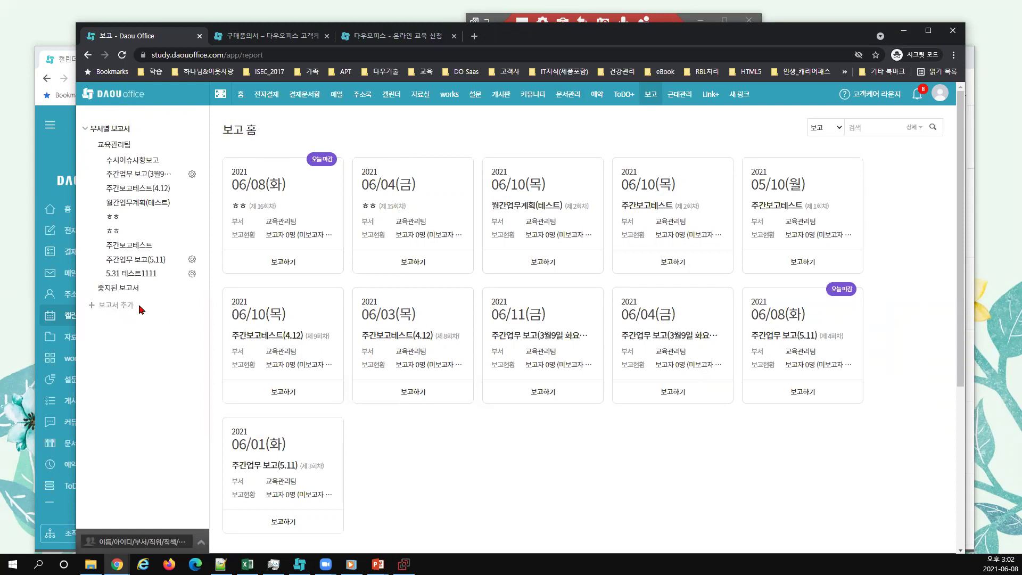
click(128, 307)
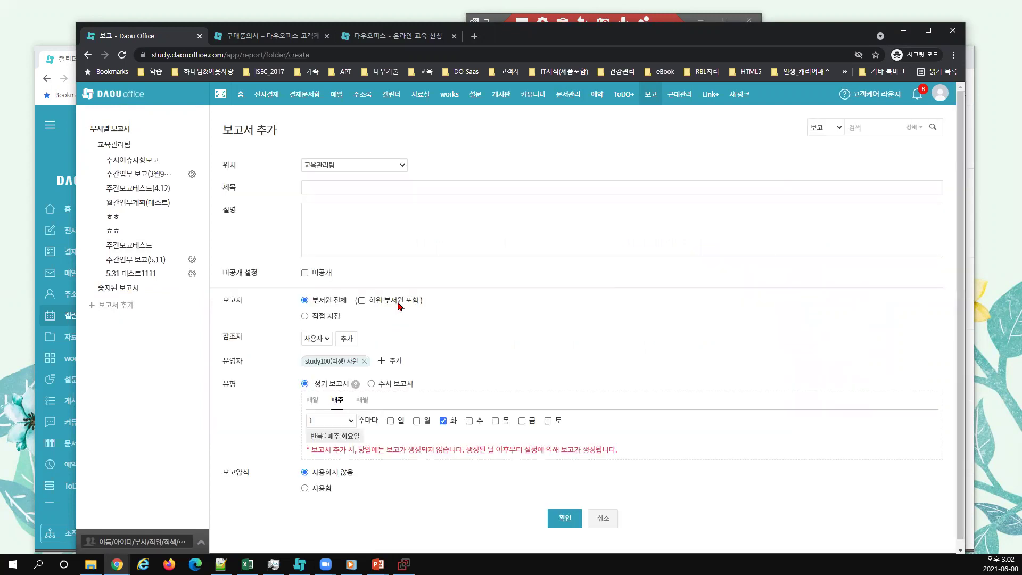
Title the new report 주간회의 업무(6.8) and enter ㄹㅇㄹㄴㄹㄴ as its description.
click(321, 183)
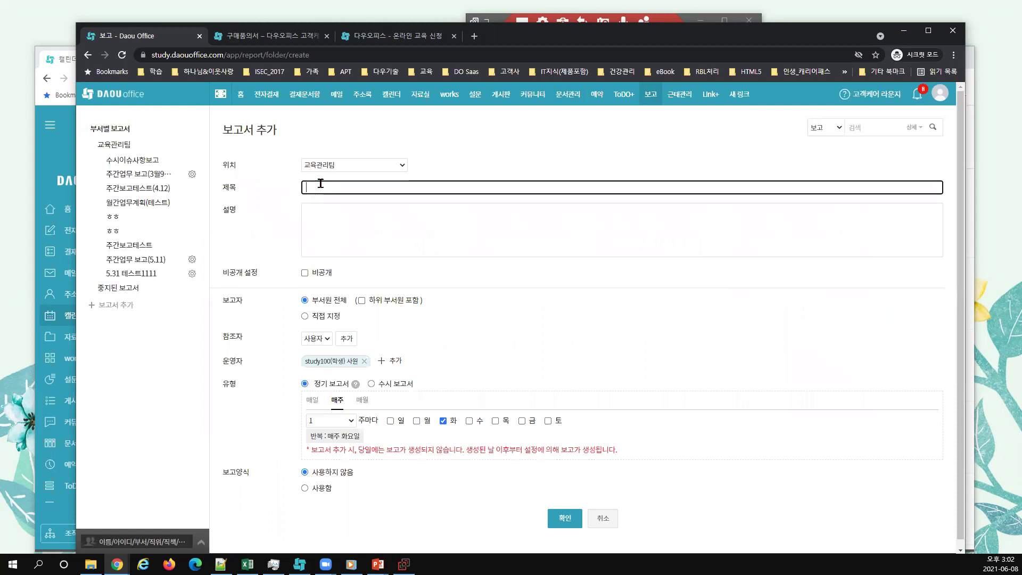
text(주간)
text(회의 업)
text(무의)
text(6.8))
click(387, 215)
text(ㄹㅇㄹㄴㄹㄴ)
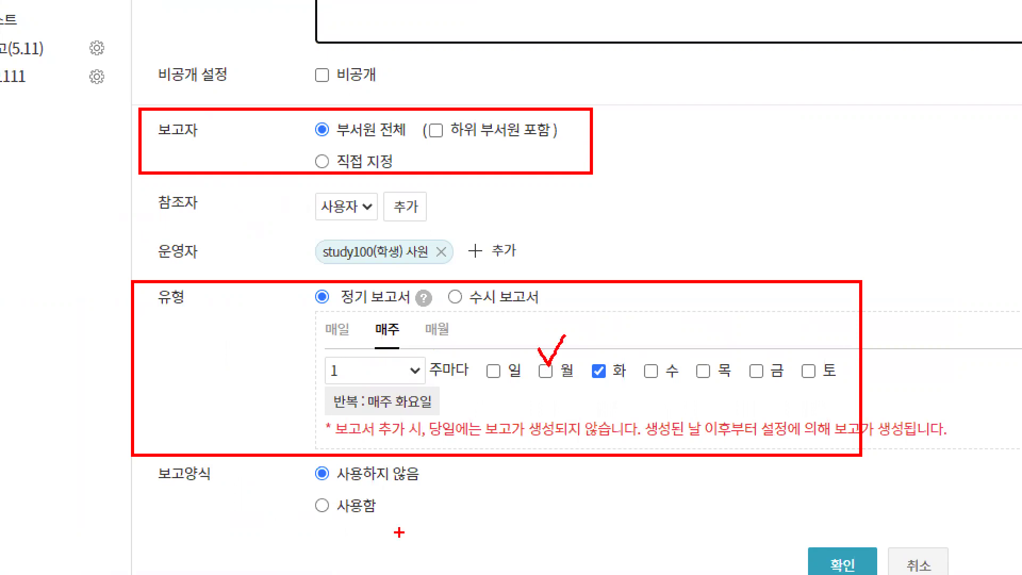
Box the 보고양식 section and circle its 사용함 option in red, and clear the marks.
drag(142, 462, 443, 529)
mouse_move(400, 531)
mouse_down()
mouse_move(289, 518)
mouse_move(380, 559)
mouse_up()
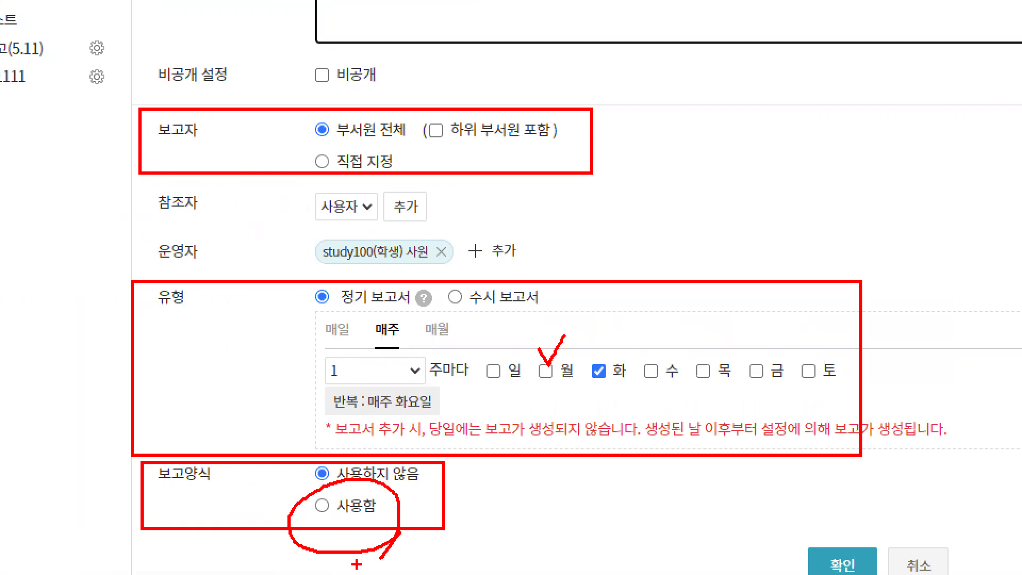
key(Escape)
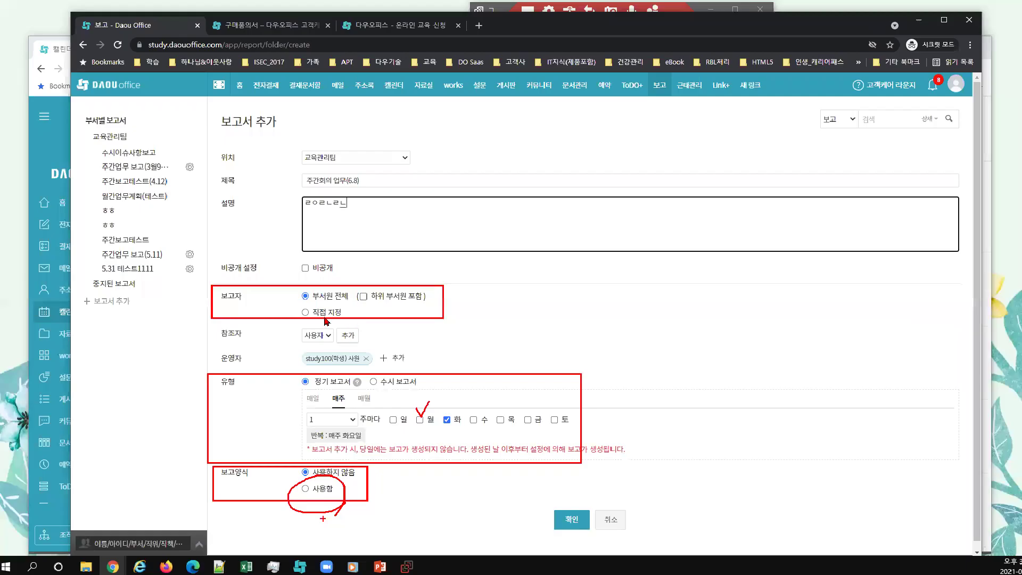
Set the reporters to 직접 지정 and add 교육강사 부장 by searching the organization chart for 강사.
click(305, 316)
click(324, 337)
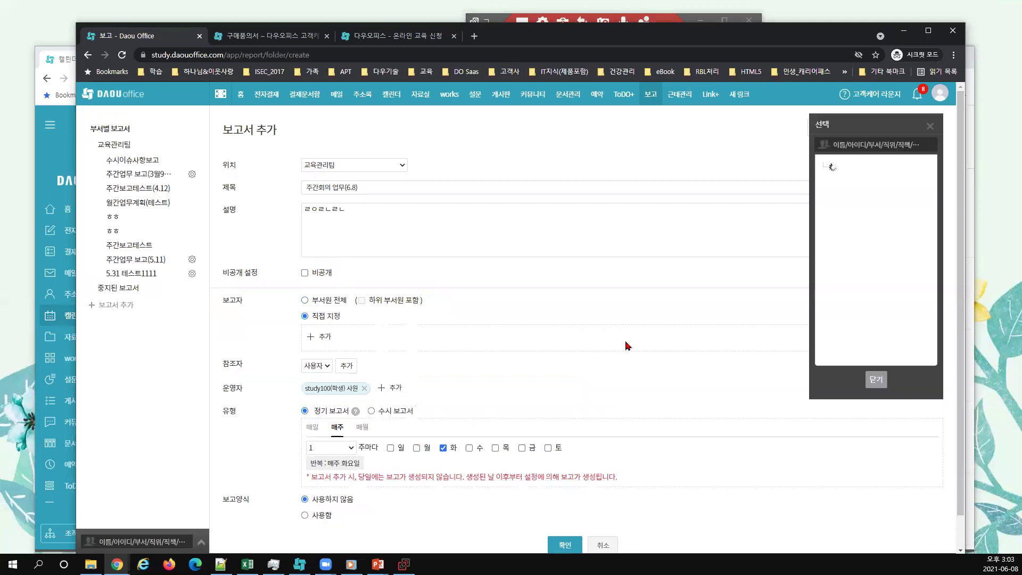
click(862, 142)
text(rkdt)
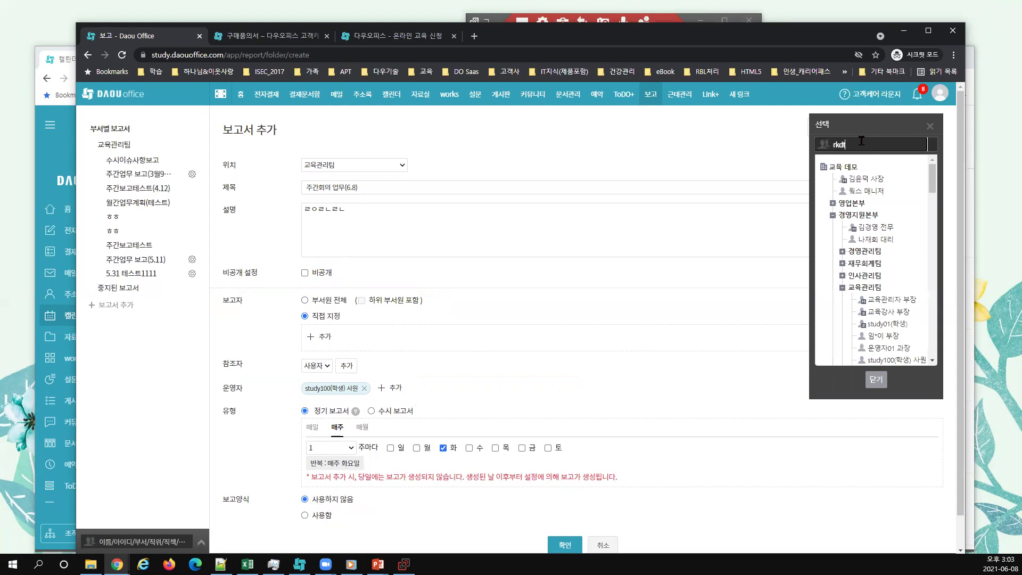
key(BackSpace)
key(BackSpace)
key(BackSpace)
key(BackSpace)
text(강사)
click(851, 167)
Search for and add the student accounts study04 and study10 as reporters.
drag(857, 146, 801, 150)
text(study)
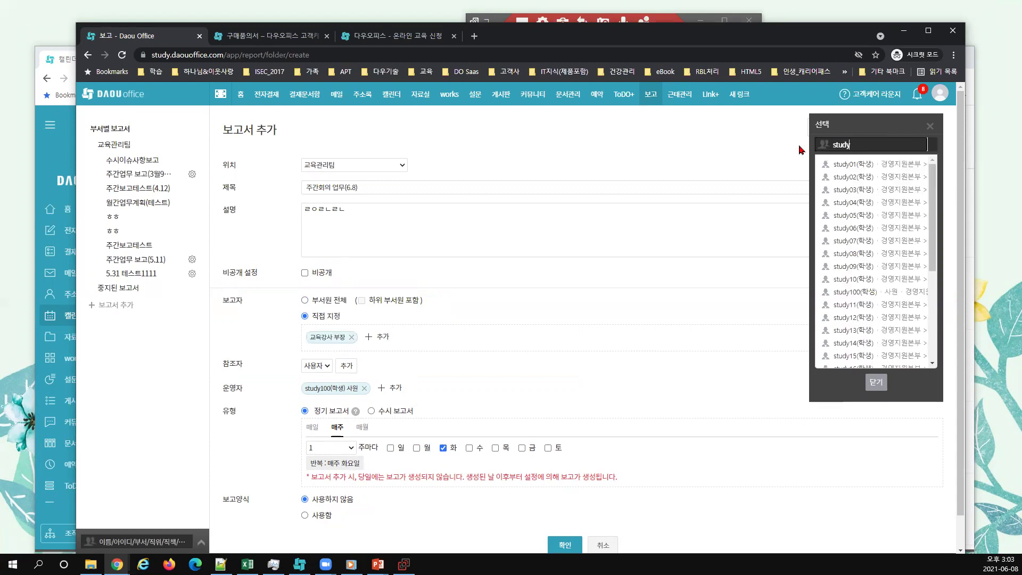
text(04)
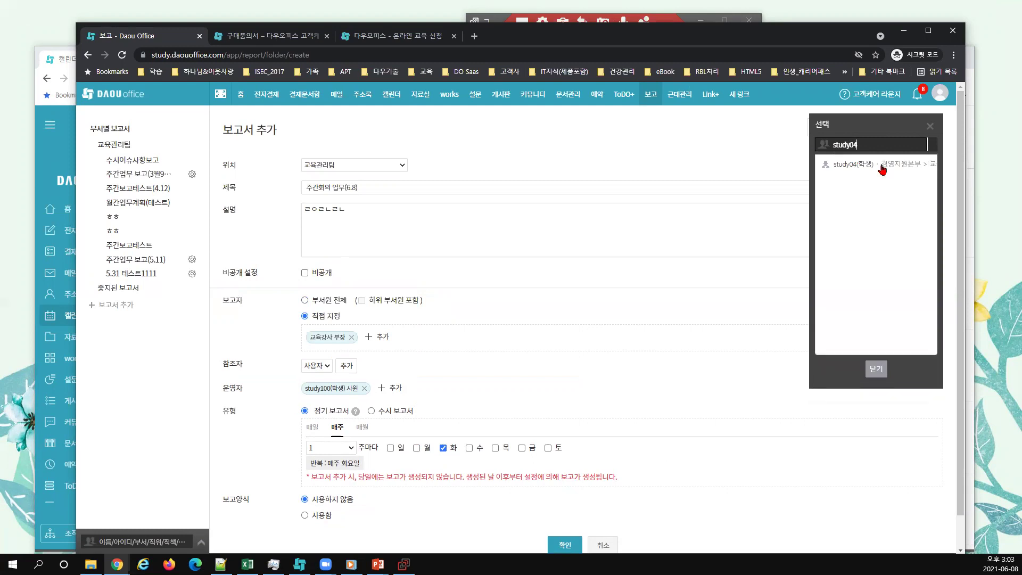
key(Return)
key(BackSpace)
key(BackSpace)
text(10)
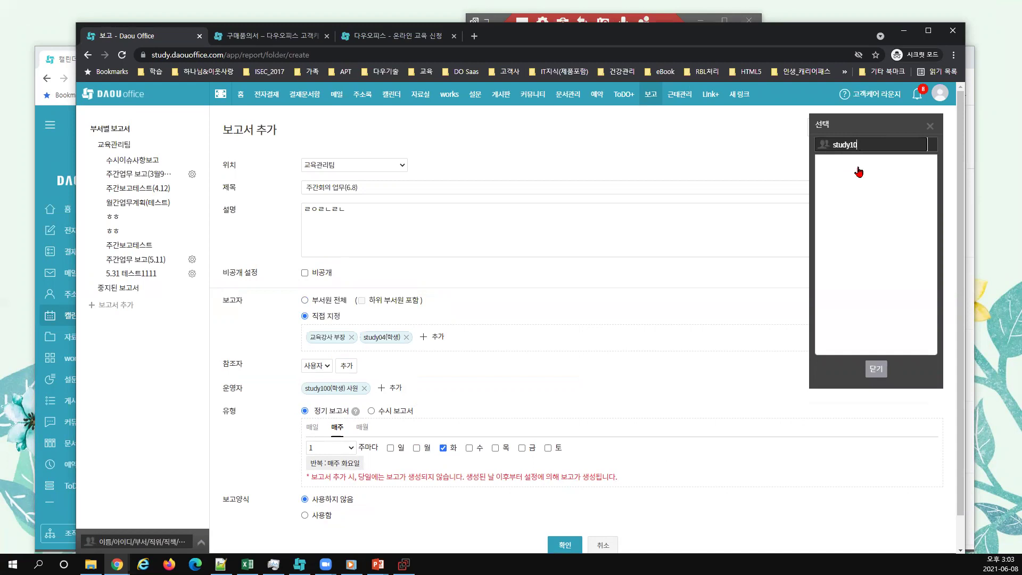
key(Return)
Add the student accounts study11, study15 and study20 as reporters and close the organization chart.
key(BackSpace)
text(1)
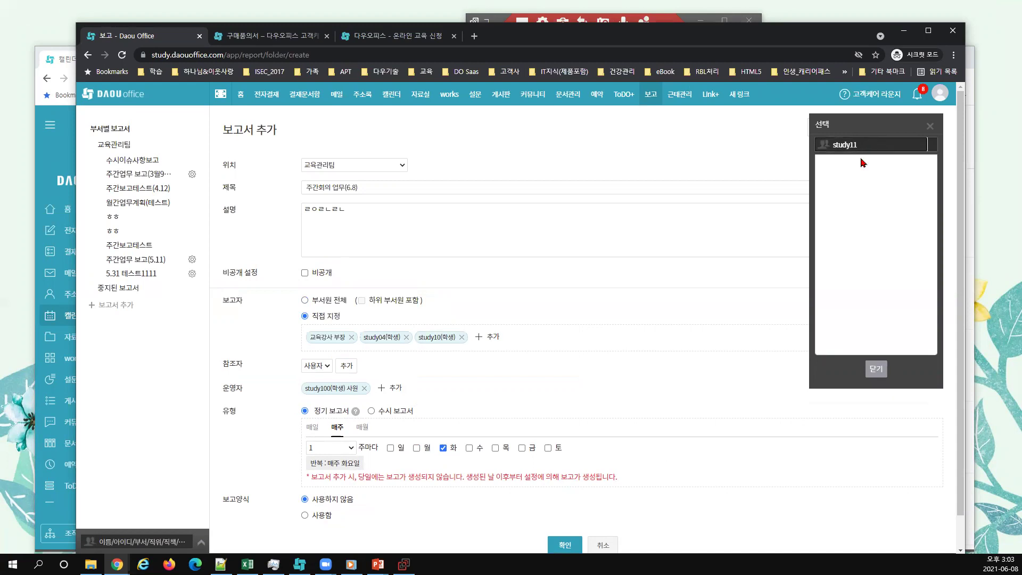
key(Return)
key(BackSpace)
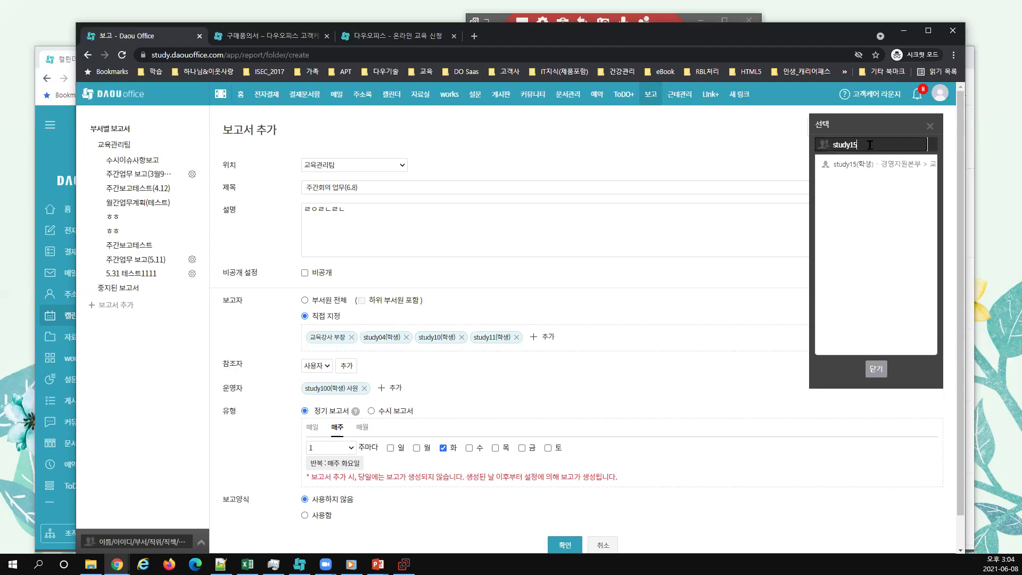
key(Return)
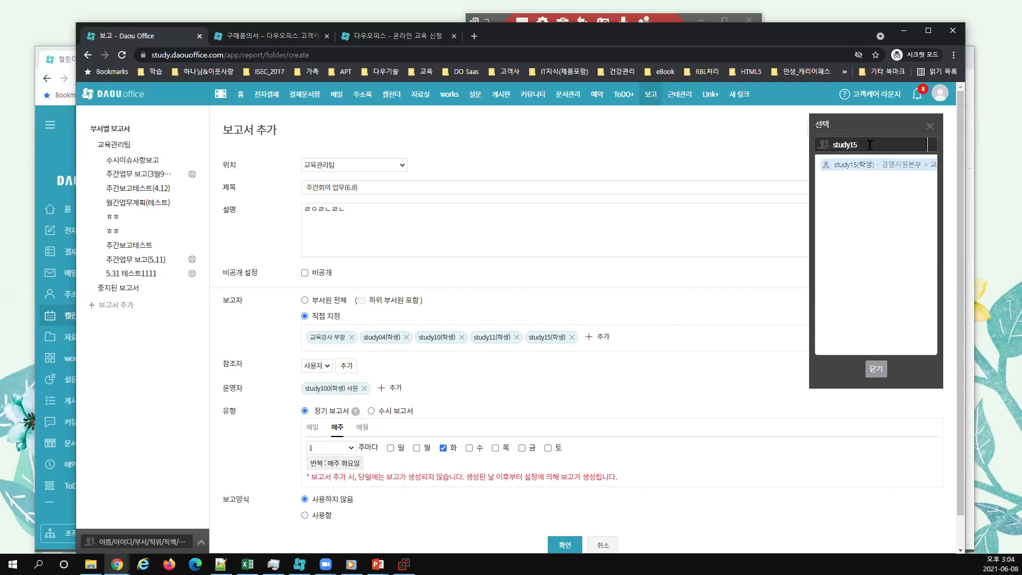
key(BackSpace)
key(BackSpace)
text(20)
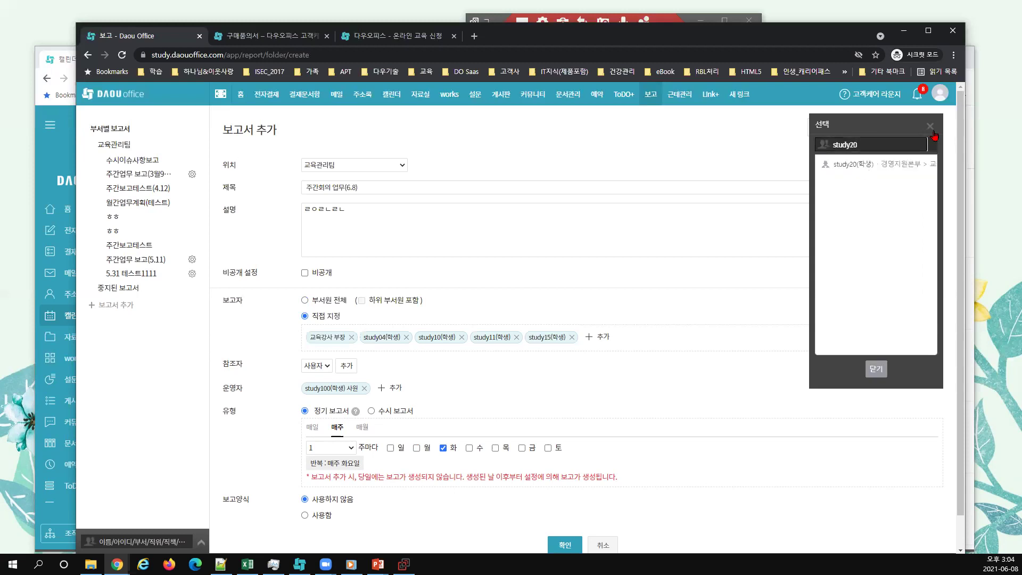
key(Return)
key(Escape)
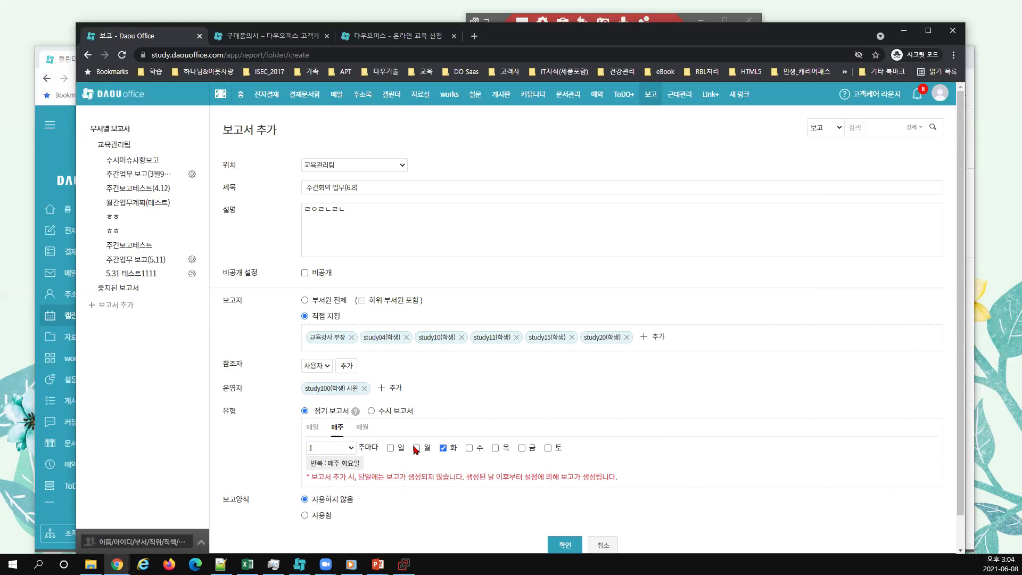
Schedule the weekly report for 월 instead of 화 and set 보고양식 to 사용함.
click(417, 449)
click(443, 448)
scroll(322, 487, down, 1)
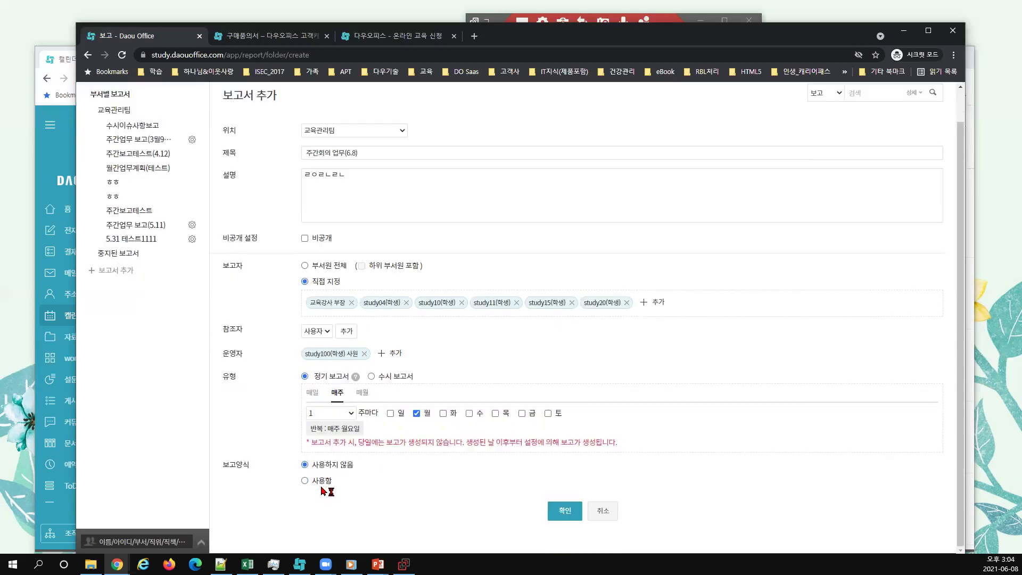
click(320, 482)
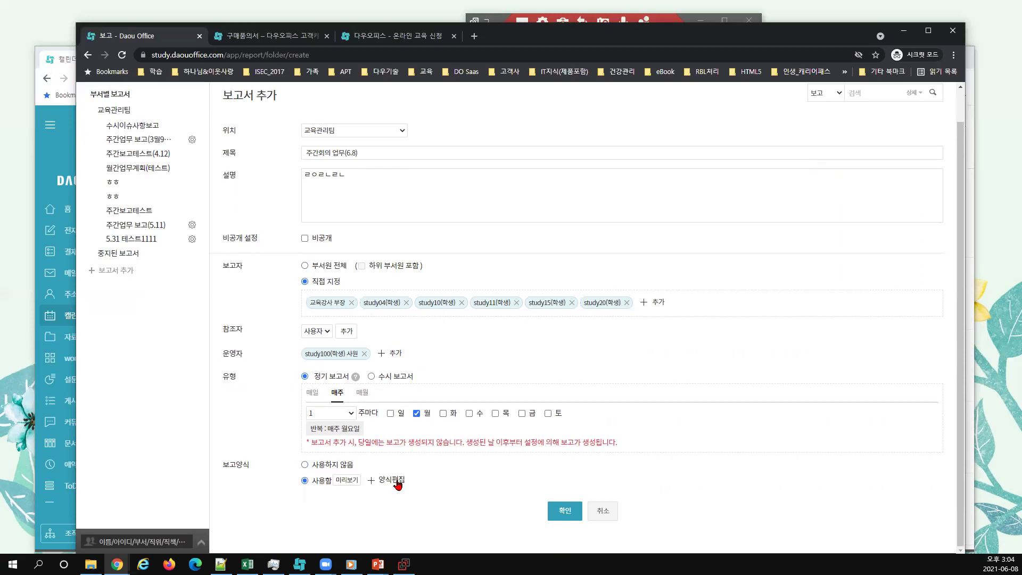
Mark the 양식편집 option in red, clear the mark and open the report template editor.
drag(403, 480, 397, 504)
key(Escape)
drag(398, 481, 393, 482)
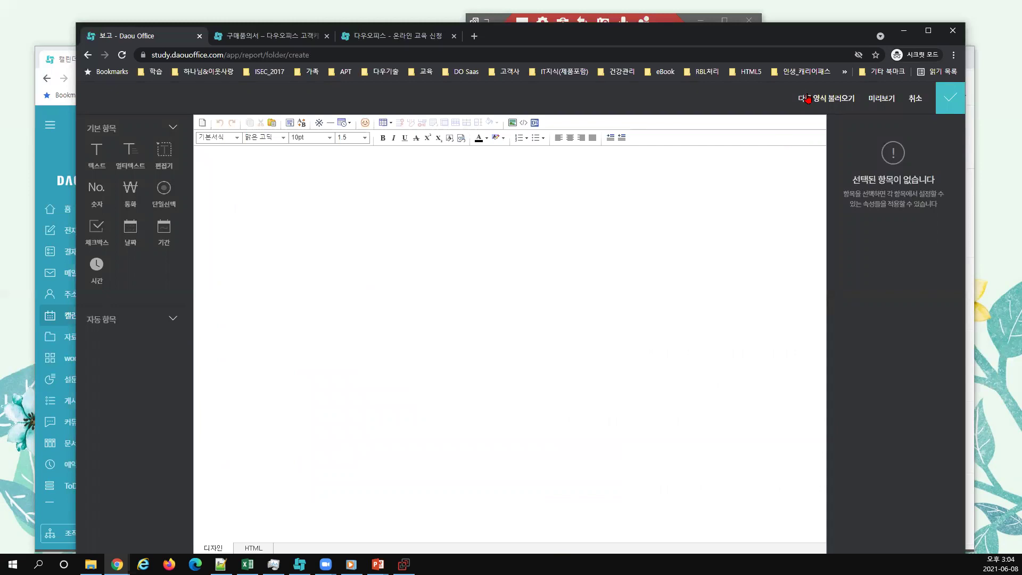
Mark 다른 양식 불러오기 in red, clear the mark, and bring up its list of 전사 공용 양식 templates.
drag(788, 82, 863, 117)
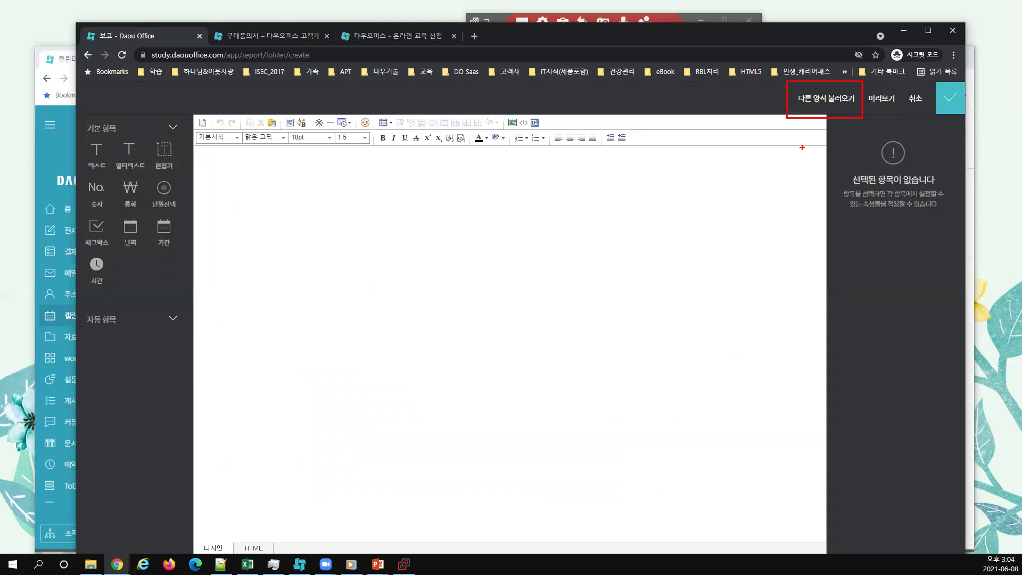
drag(786, 158, 830, 153)
key(Escape)
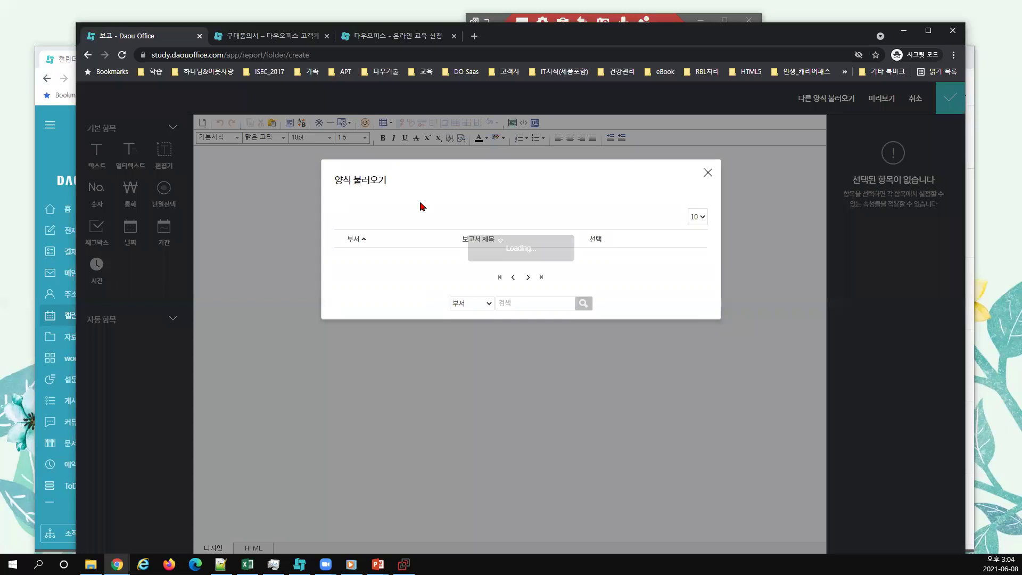
click(412, 216)
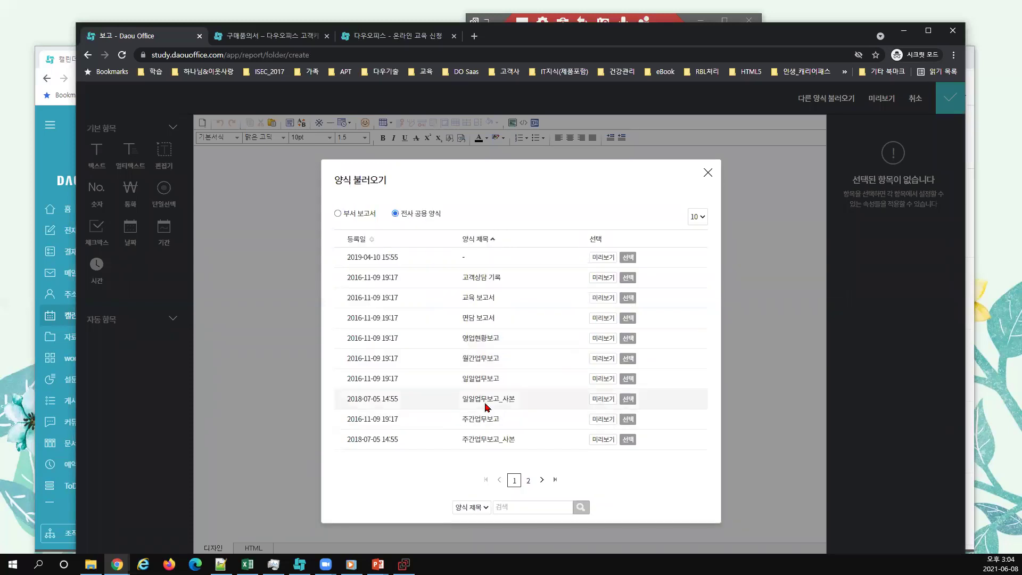
Load the 주간업무보고 template and delete the 기타 row from its table.
click(630, 421)
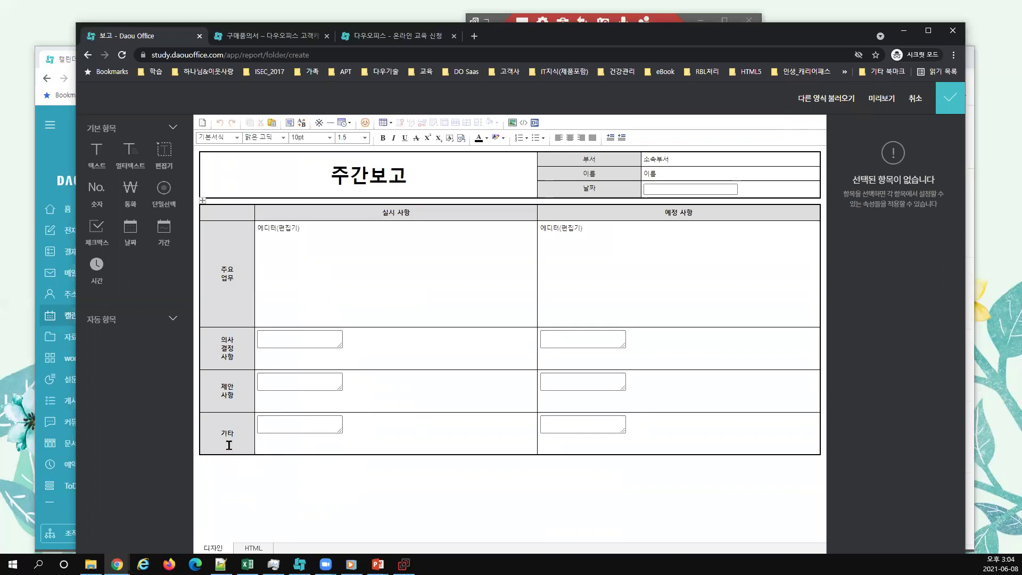
click(738, 433)
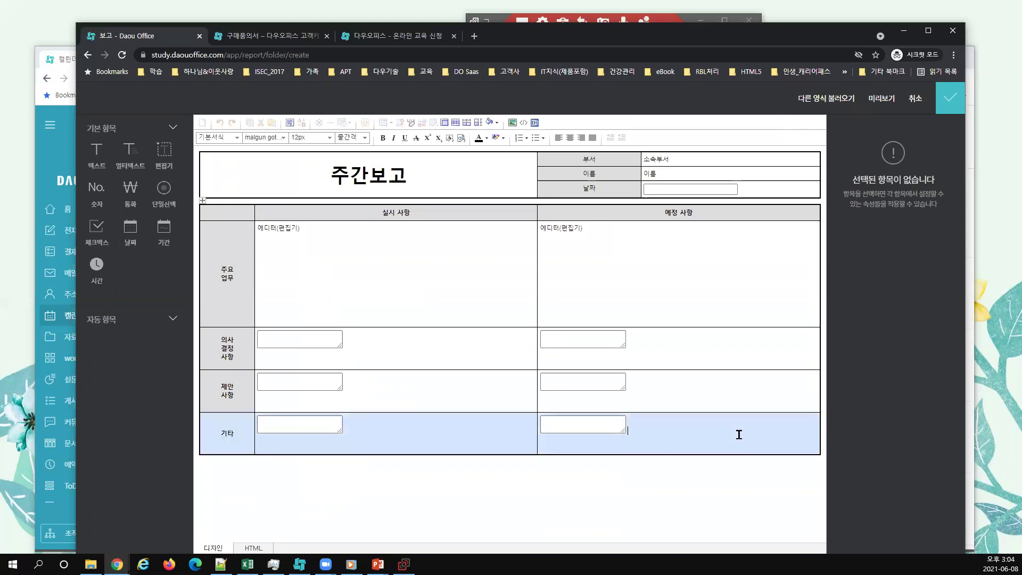
right_click(753, 482)
mouse_move(755, 504)
click(849, 502)
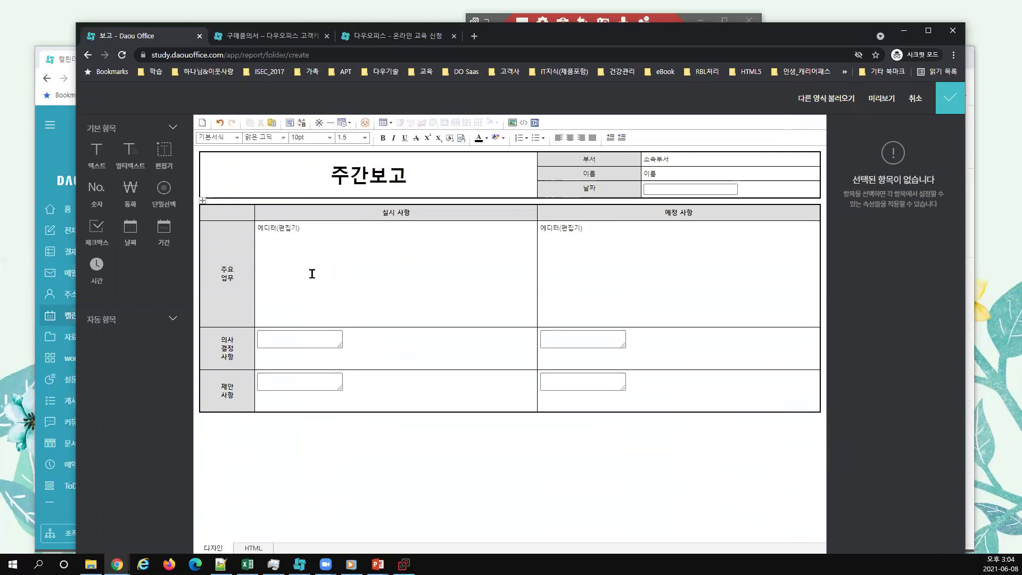
triple_click(256, 228)
click(325, 340)
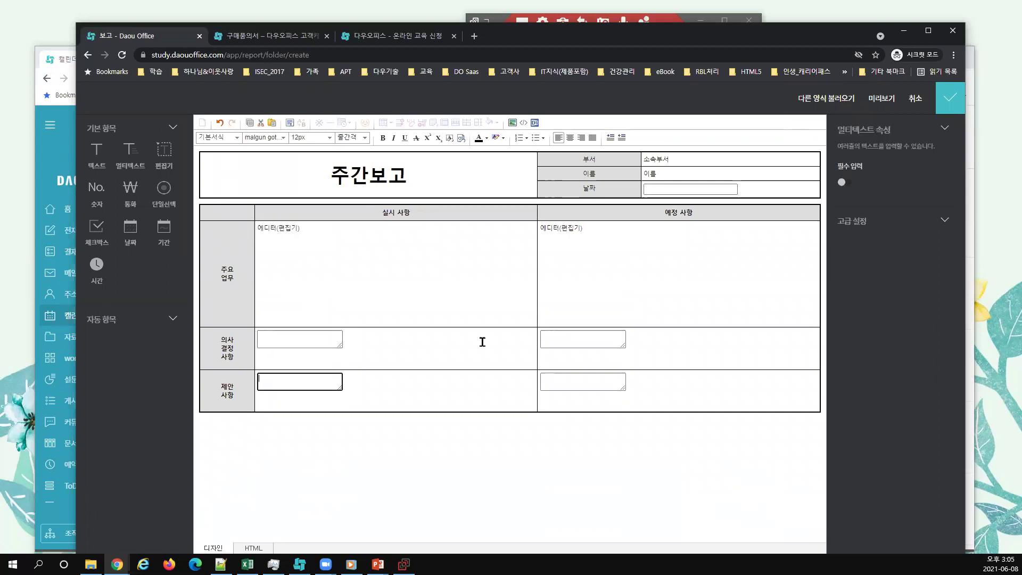
click(577, 385)
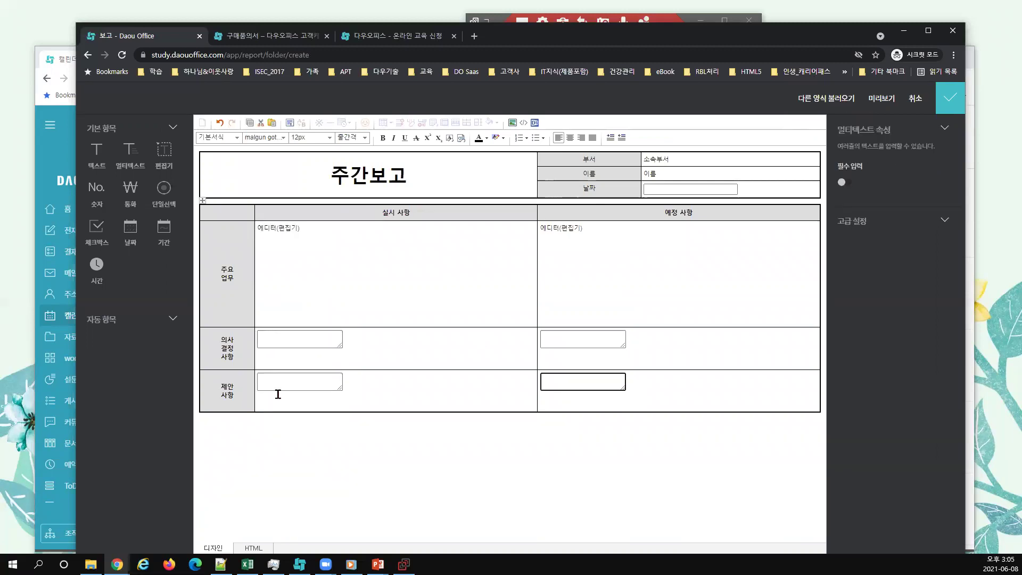
drag(237, 390, 572, 394)
right_click(680, 392)
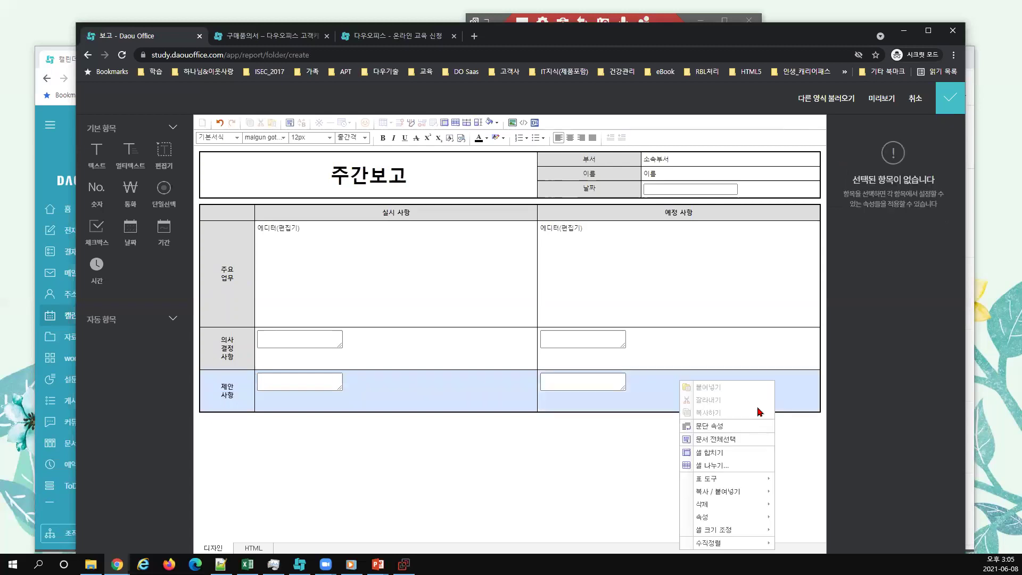
click(655, 390)
right_click(655, 391)
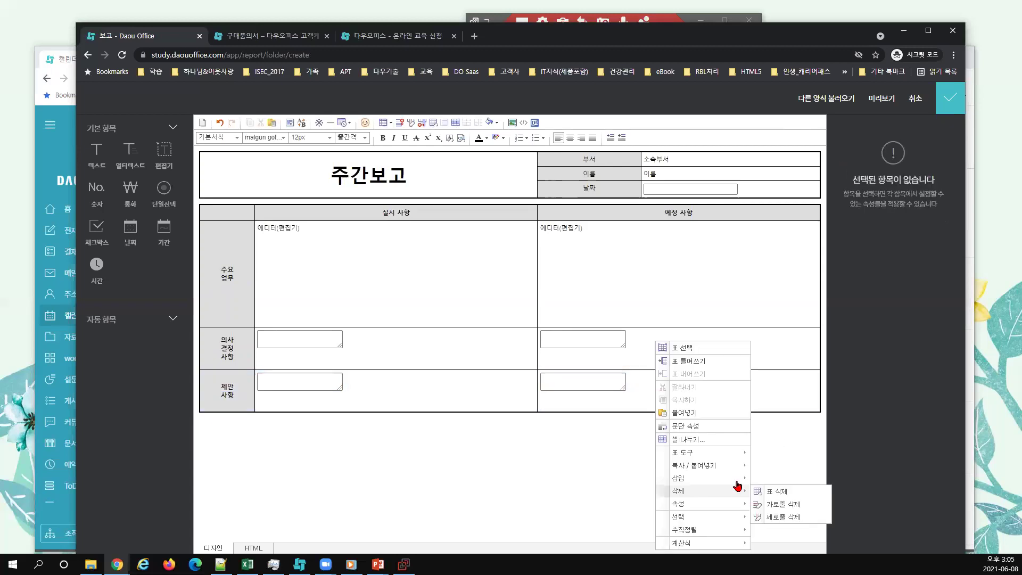
mouse_move(737, 480)
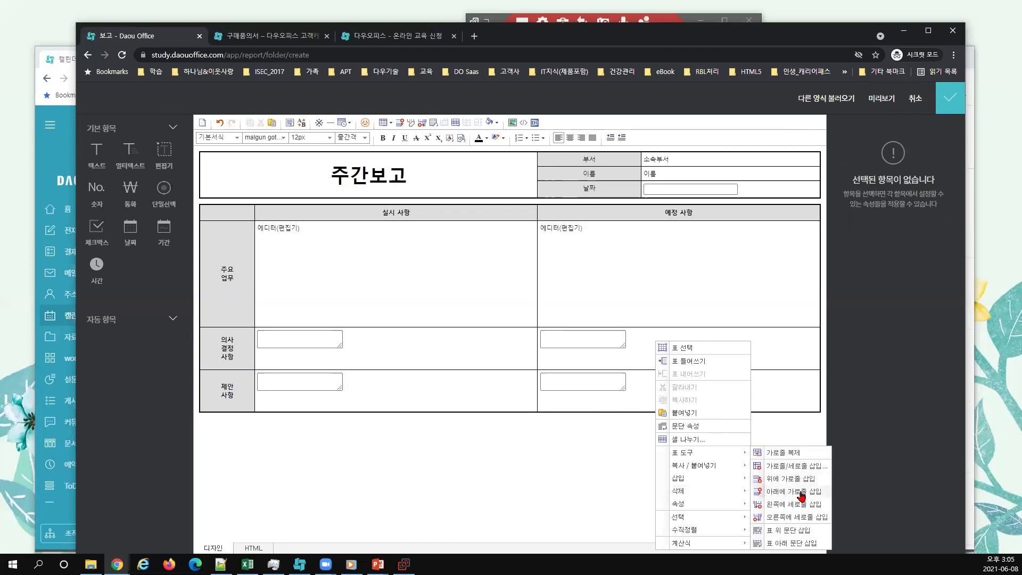
click(274, 457)
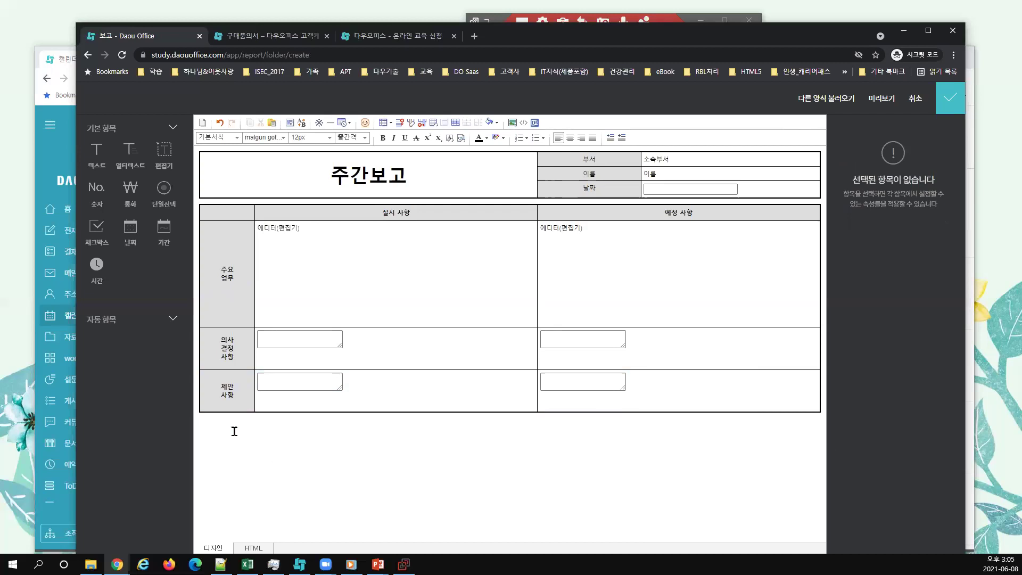
click(609, 400)
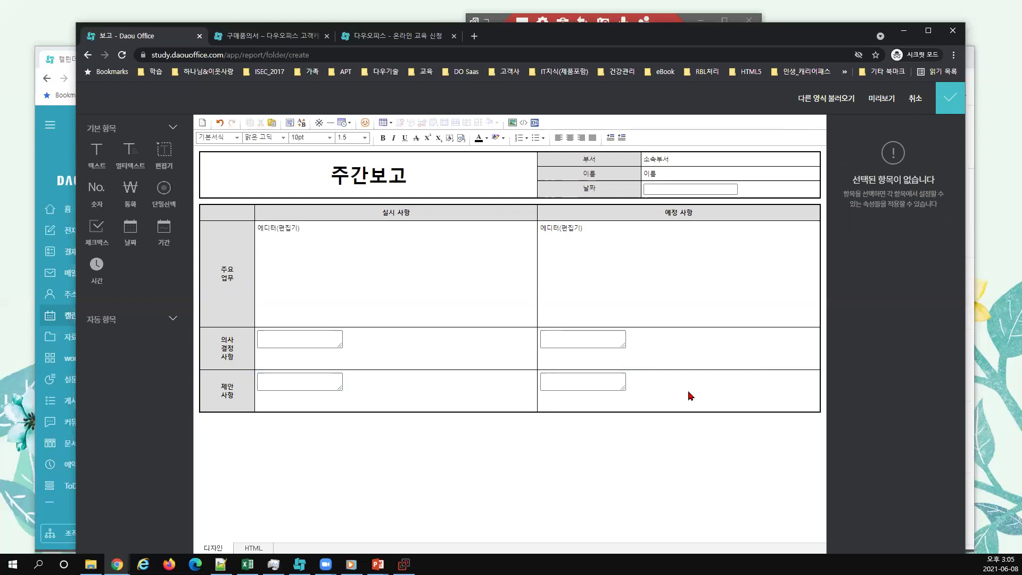
click(668, 403)
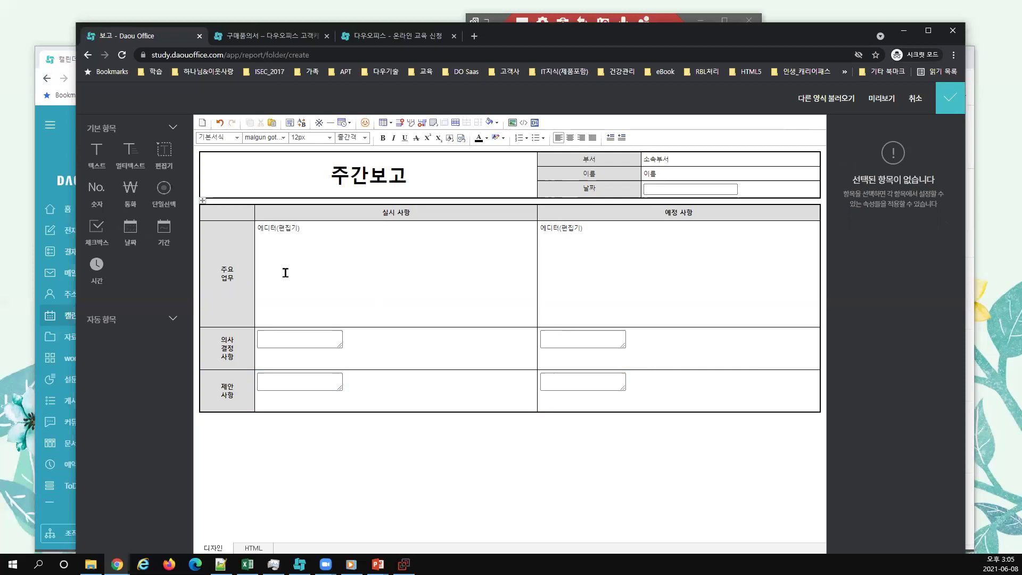
Insert a row below the 제안 사항 row in the template table.
click(234, 397)
right_click(236, 395)
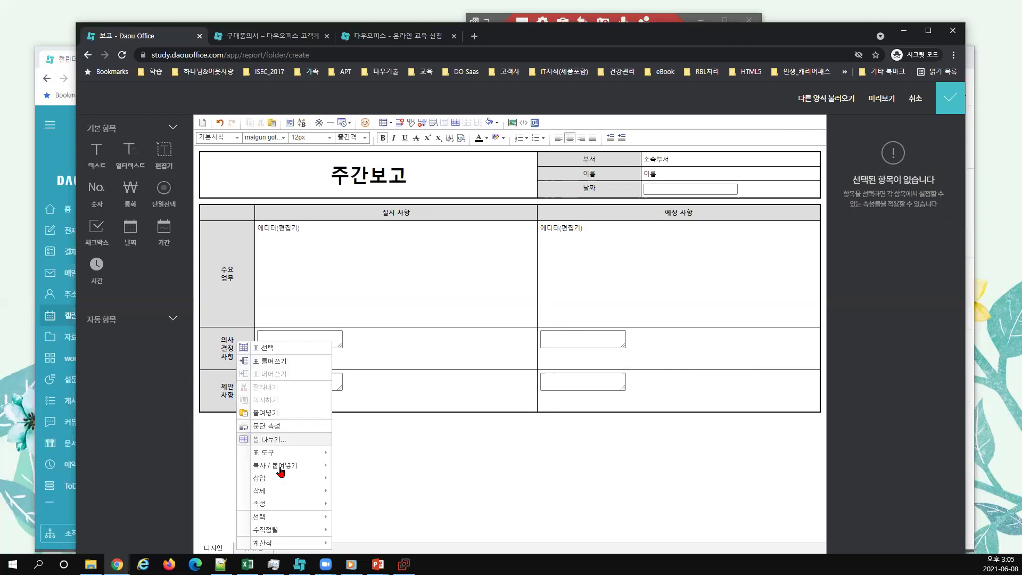
mouse_move(280, 478)
click(352, 493)
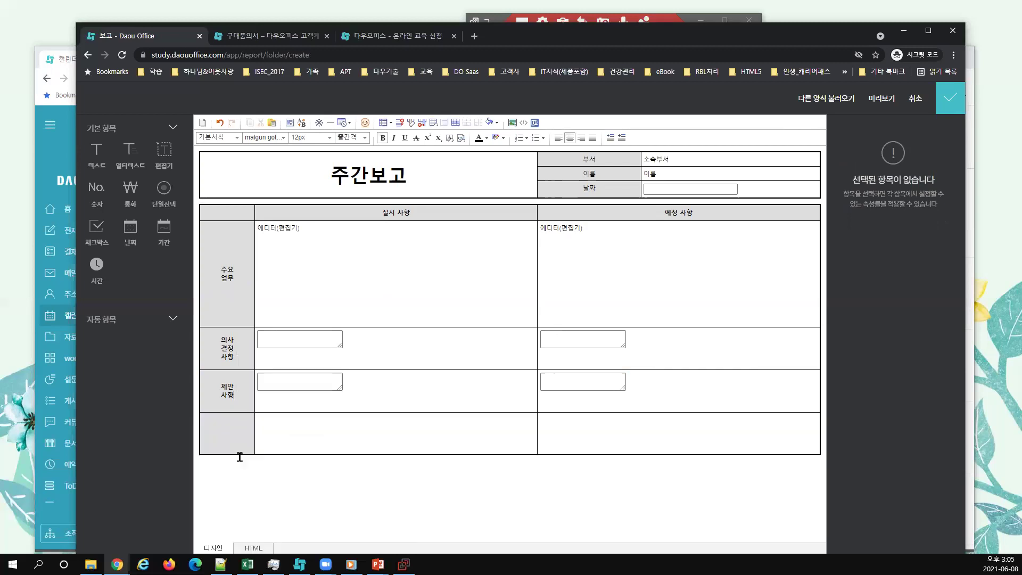
Label the empty bottom row's header cell 테스트항목.
click(225, 445)
text(xptmx)
key(BackSpace)
key(BackSpace)
key(BackSpace)
key(BackSpace)
key(BackSpace)
text(ㅌ)
text(스트항목)
Insert 편집기 fields in the 실시 사항 and 예정 사항 cells of the 테스트항목 row.
click(287, 424)
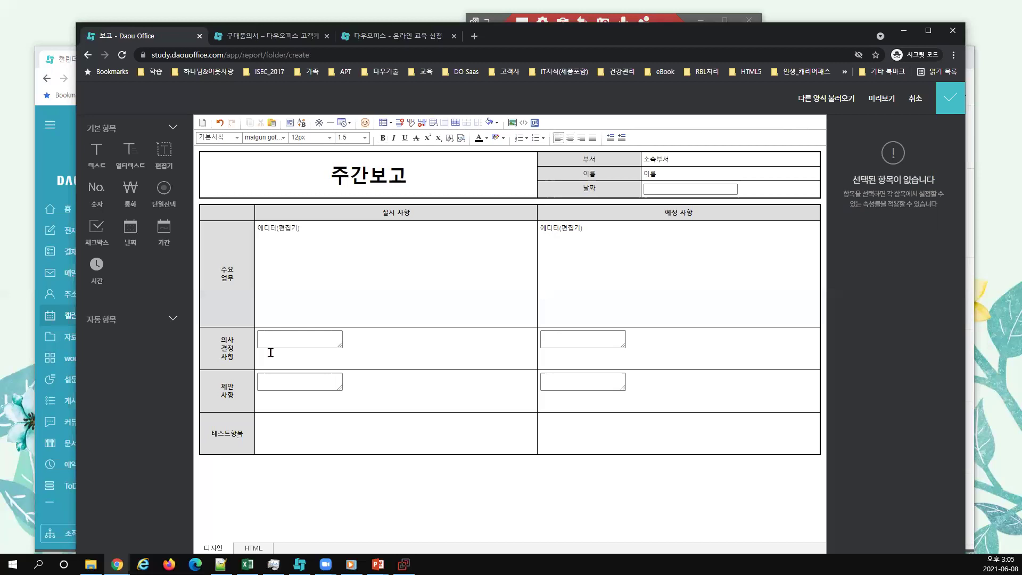
click(166, 150)
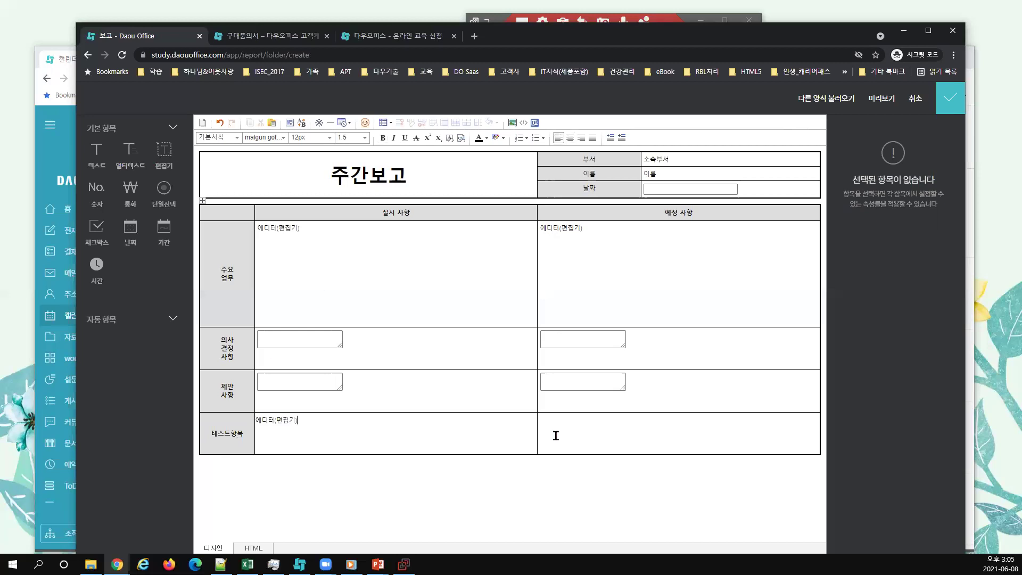
drag(164, 154, 566, 442)
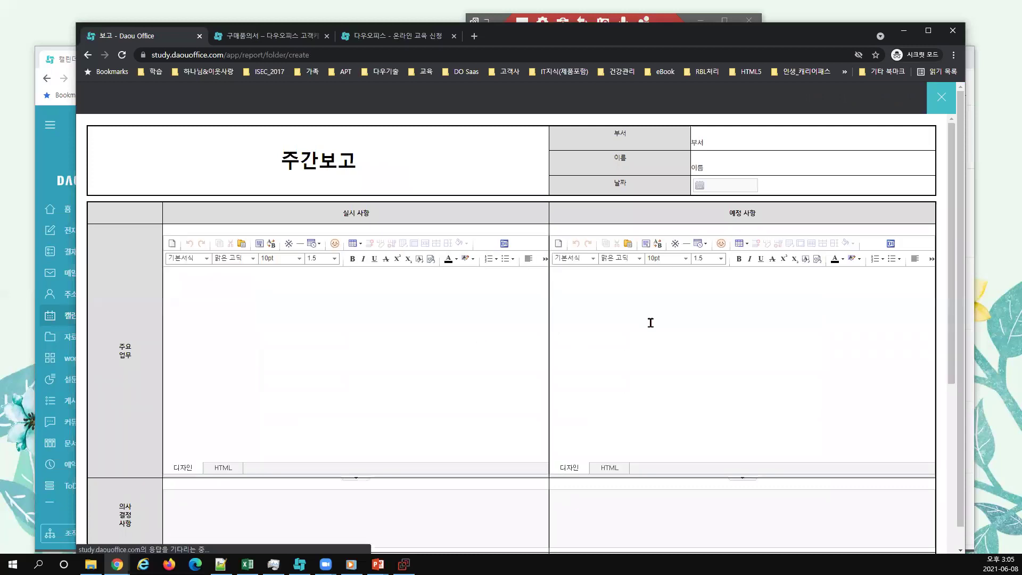
Check the template preview from its header to the 테스트항목 row, and close the preview.
scroll(376, 320, down, 4)
click(405, 355)
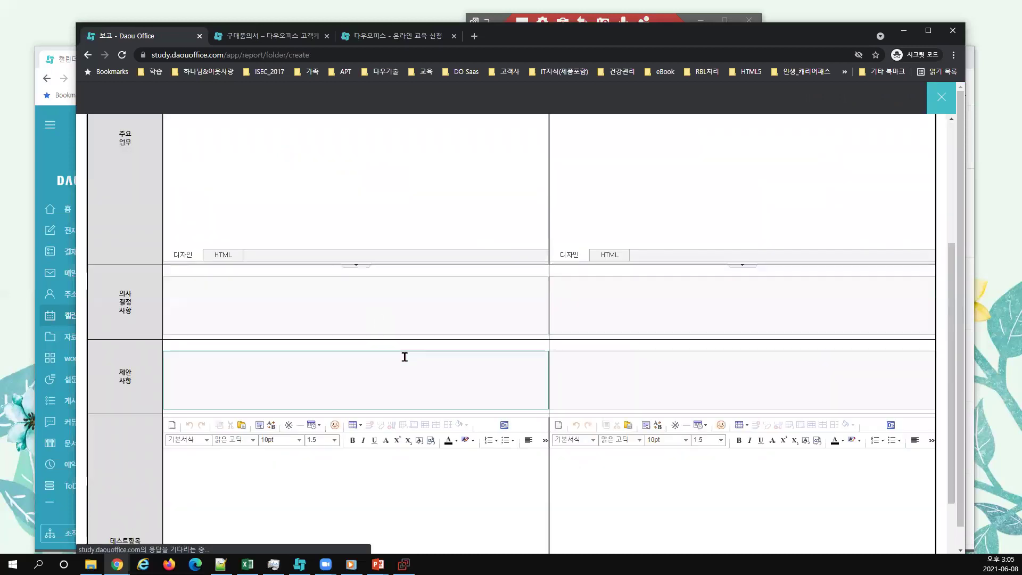
click(396, 323)
scroll(320, 428, down, 2)
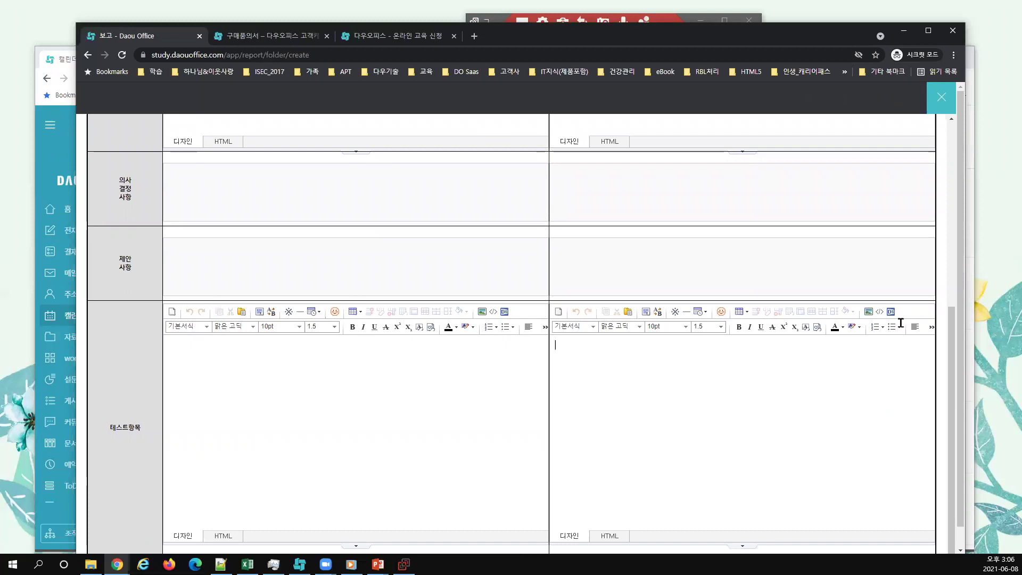
scroll(912, 128, up, 6)
scroll(913, 129, up, 1)
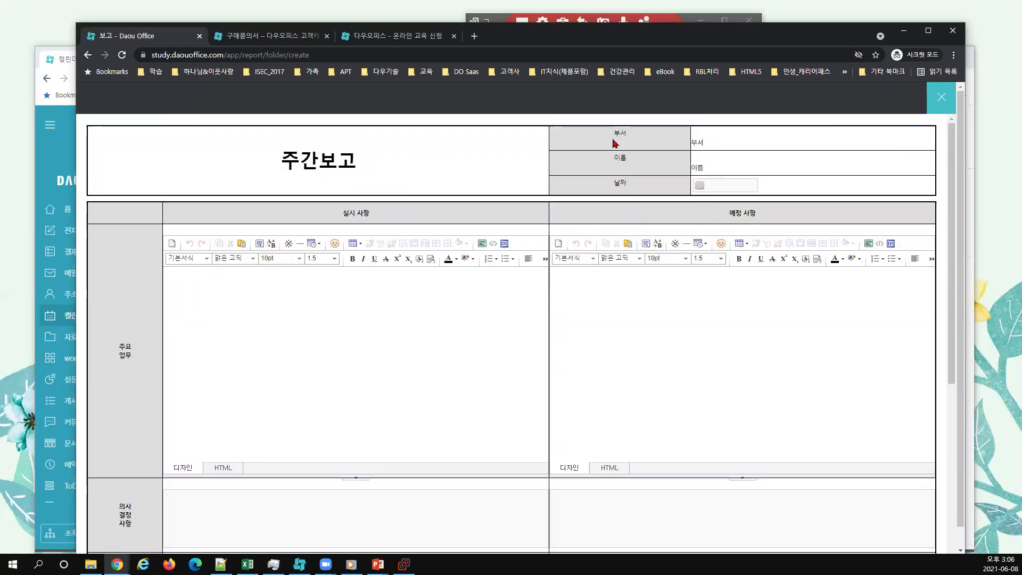
click(940, 101)
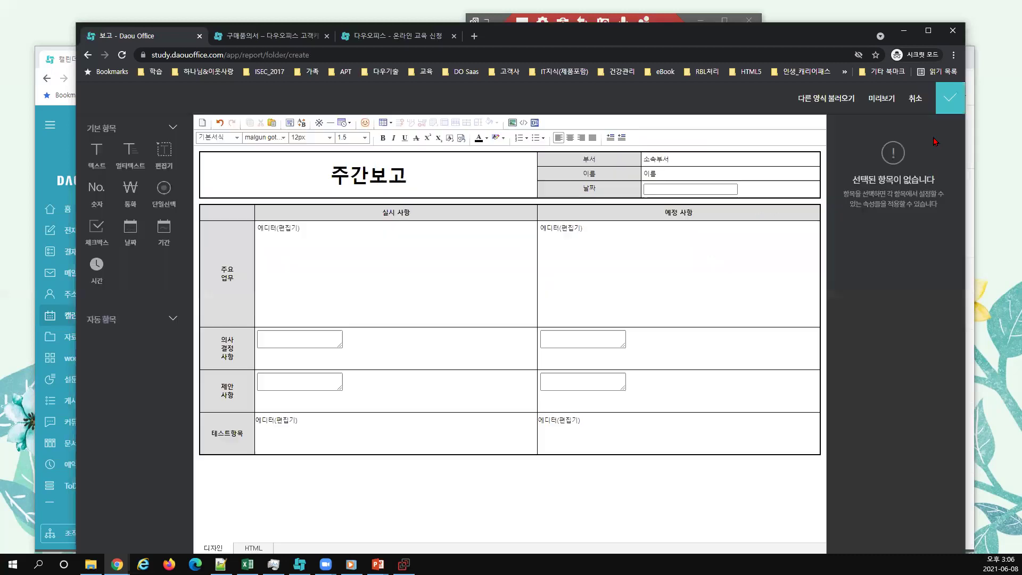
Apply the edited template and save the 주간회의 업무(6.8) report setup.
click(950, 102)
scroll(641, 420, down, 1)
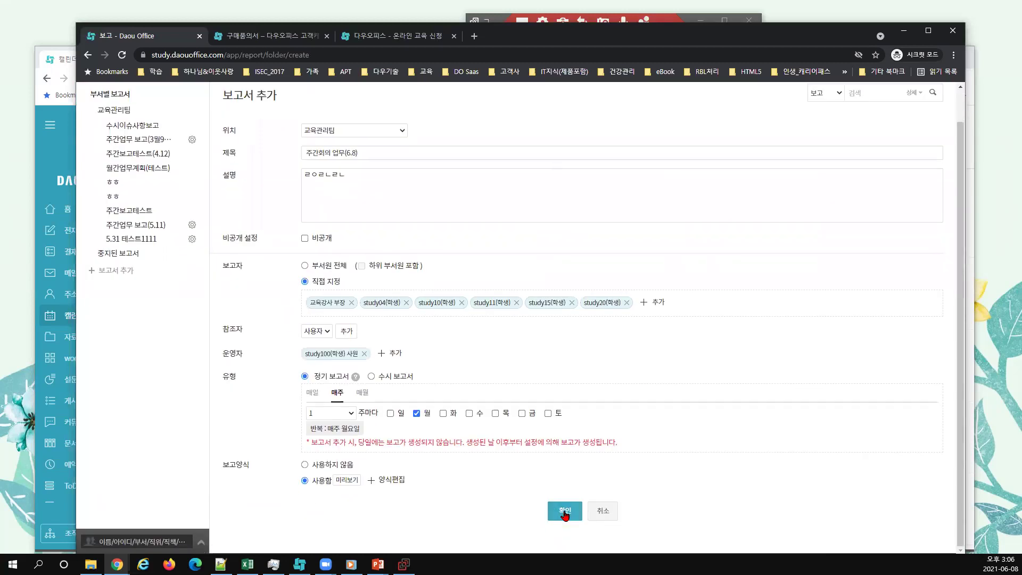
click(565, 513)
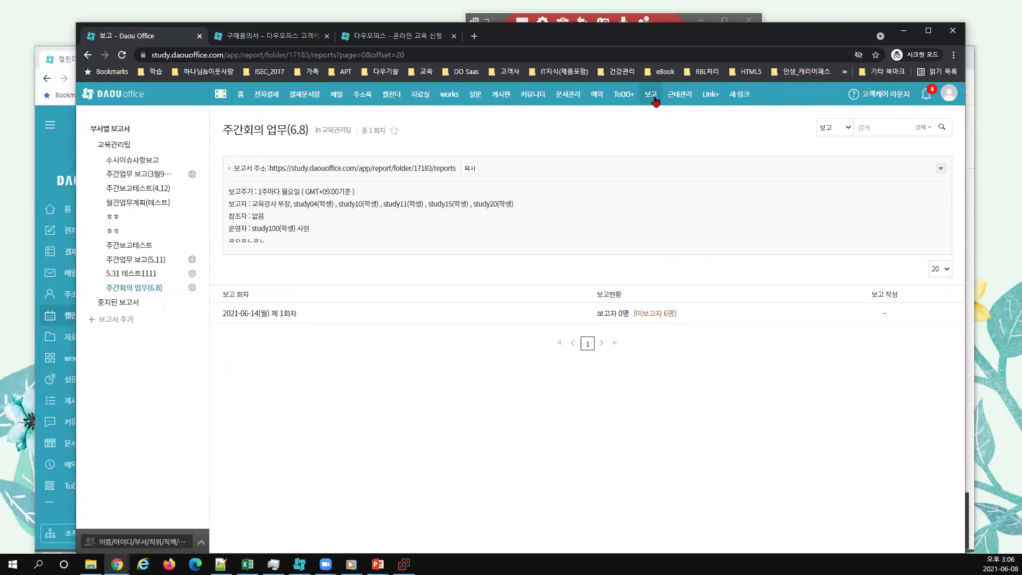
Open the 보고 home page and look over the report cards and the 최근 생성된 보고서 list.
click(677, 164)
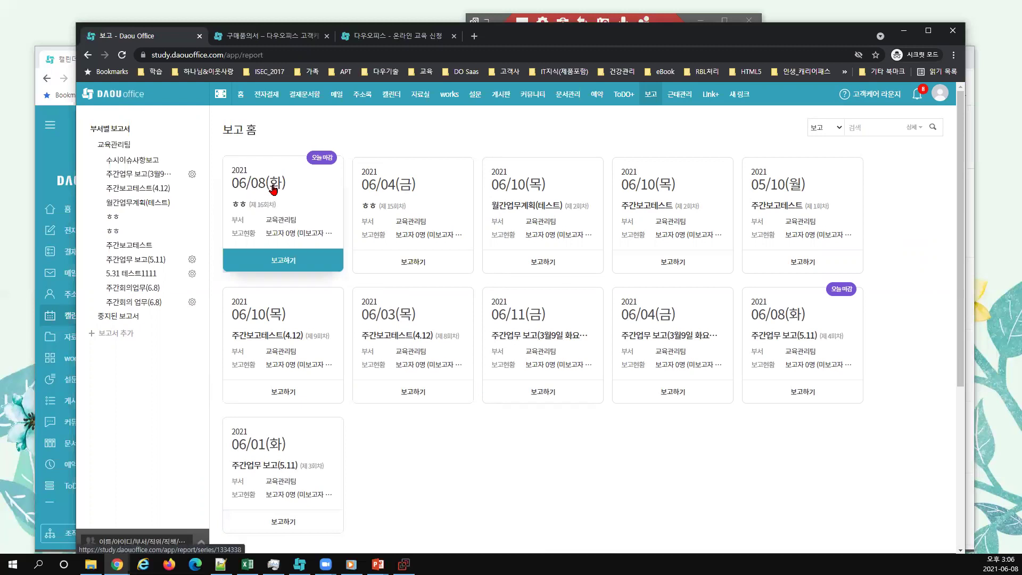
scroll(479, 418, down, 5)
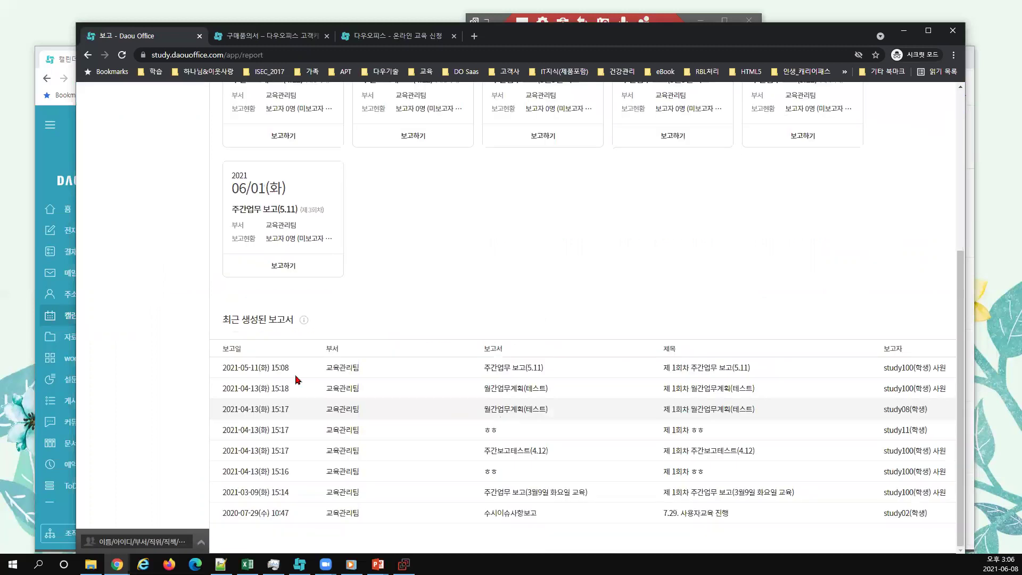
scroll(186, 334, up, 5)
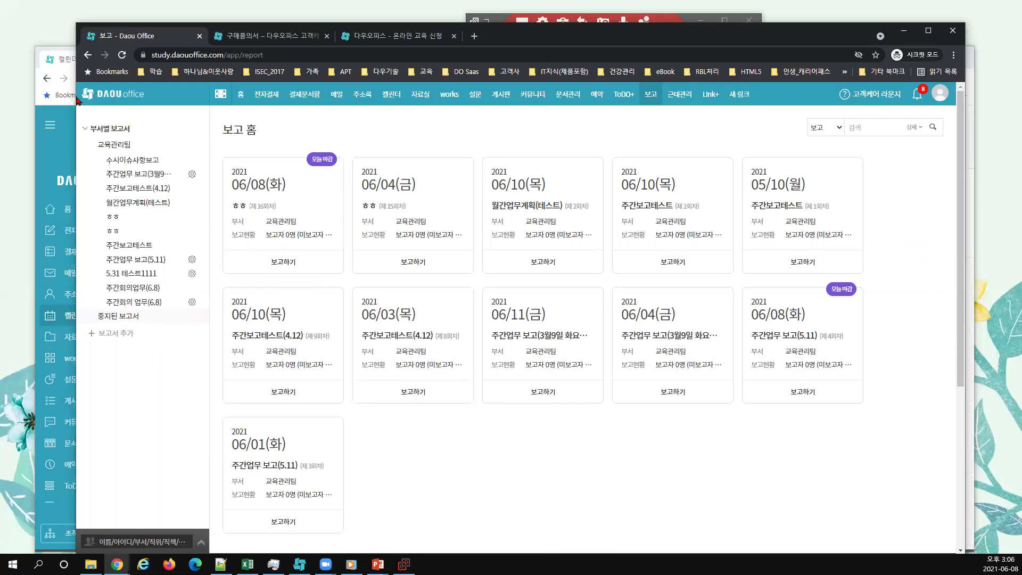
Switch to the other browser window and, in 보고, start writing the first 주간회의 업무(6.8) report.
click(63, 63)
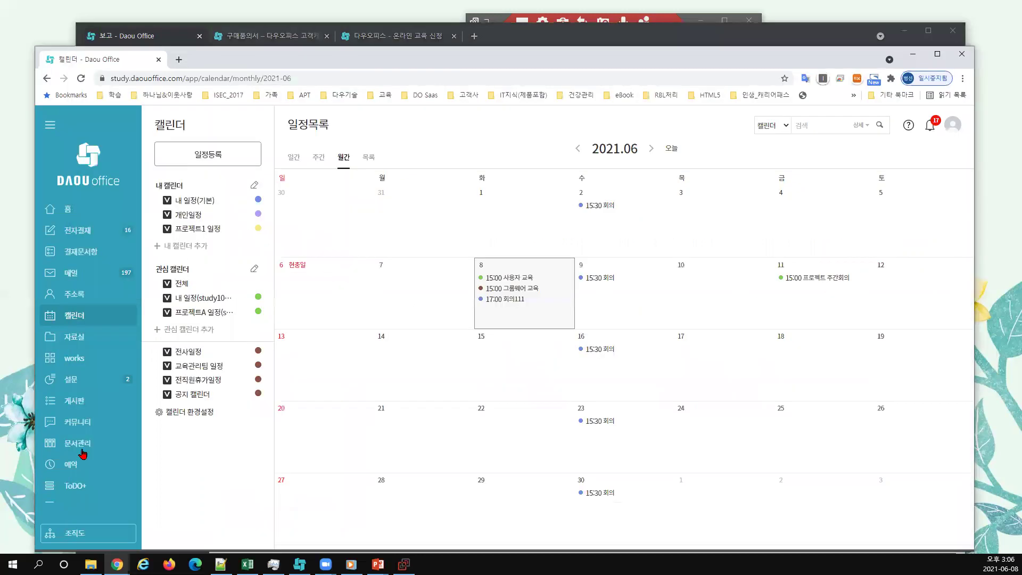
scroll(81, 438, down, 2)
click(67, 428)
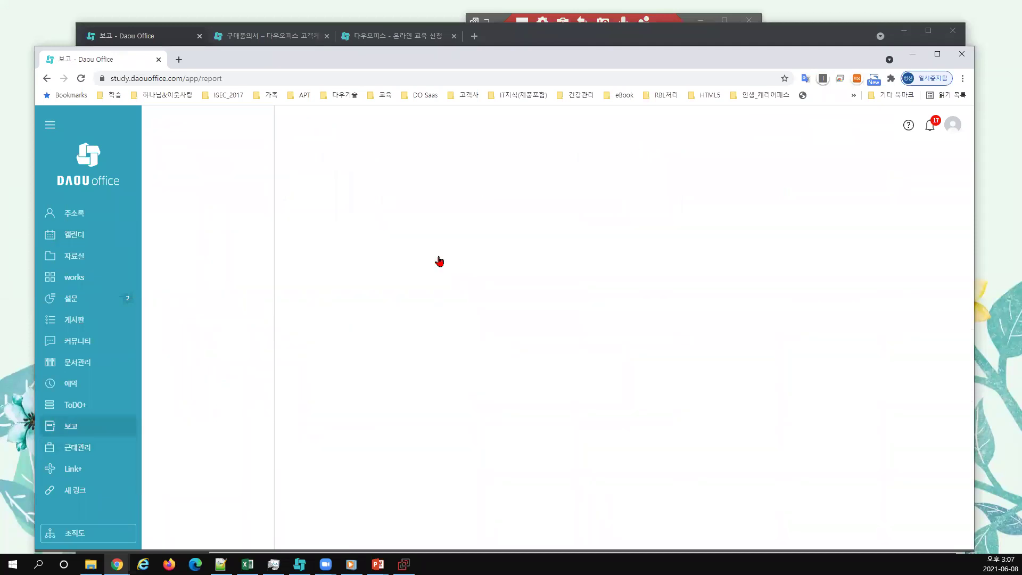
click(357, 259)
click(489, 515)
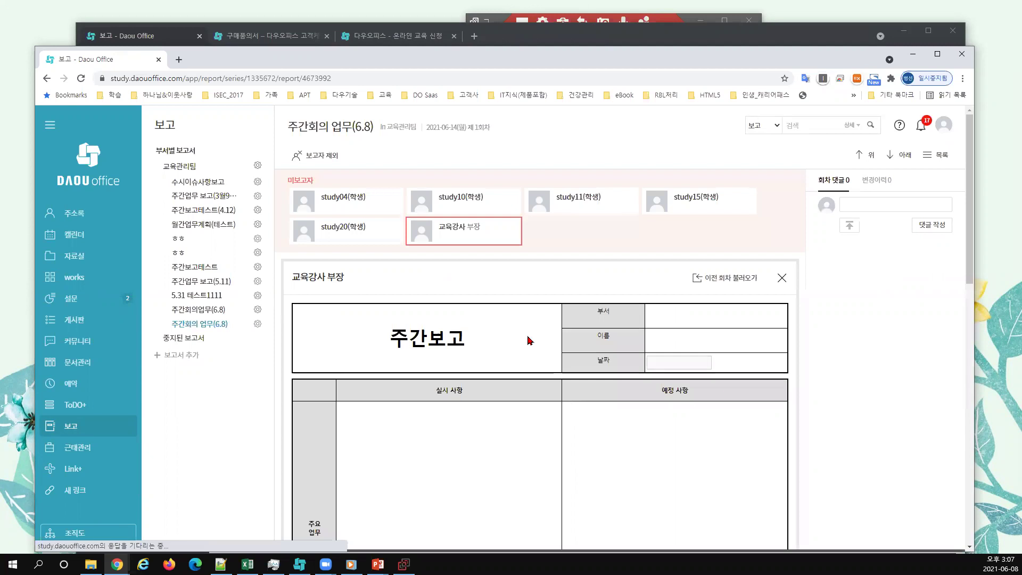
Fill the 주요 업무 row with "진행 사항은..." under 실시 사항 and "예정 사항은요~~~~" under 예정 사항.
scroll(528, 341, down, 4)
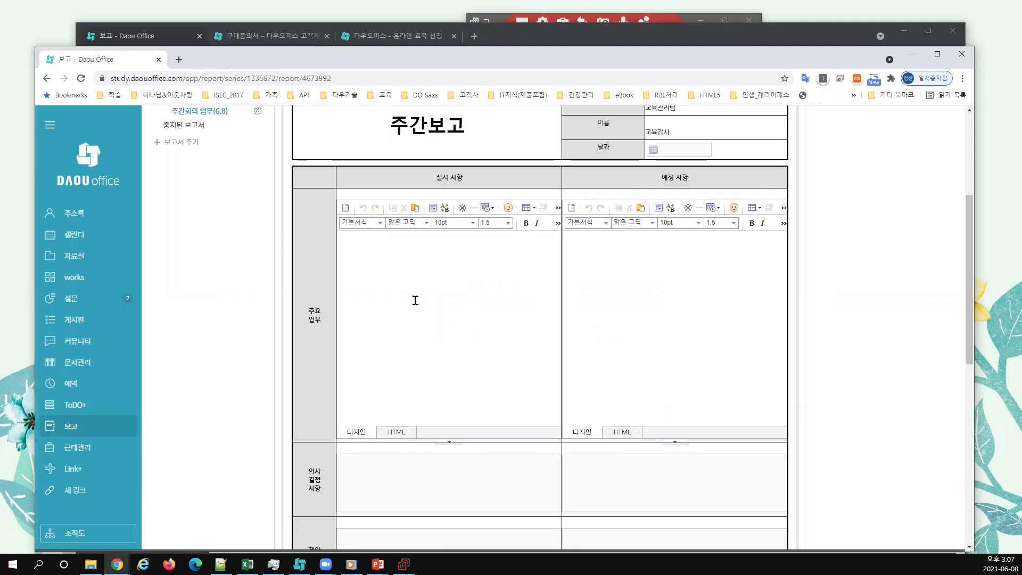
scroll(415, 300, up, 1)
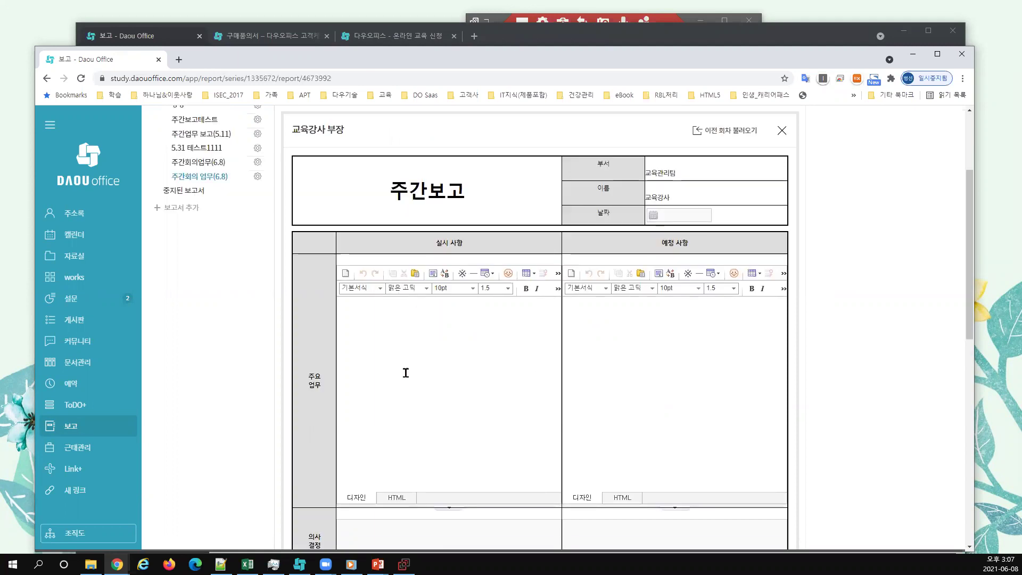
scroll(406, 373, up, 1)
click(406, 372)
text(진행 사항ㅇ)
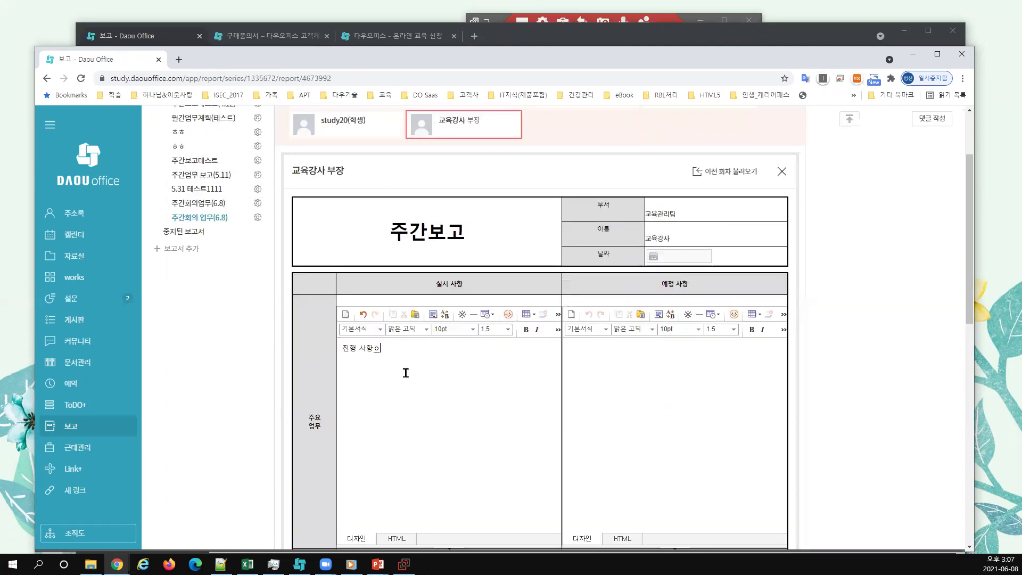
text(은...)
click(703, 398)
text(예정 사항은요...)
Enter ㄹㅇㄴㄹㅇㄴ in both 제안 사항 cells and ㅇㄴㄹㅇㄴㄹ in the 테스트항목 row, and register the report.
scroll(522, 351, down, 10)
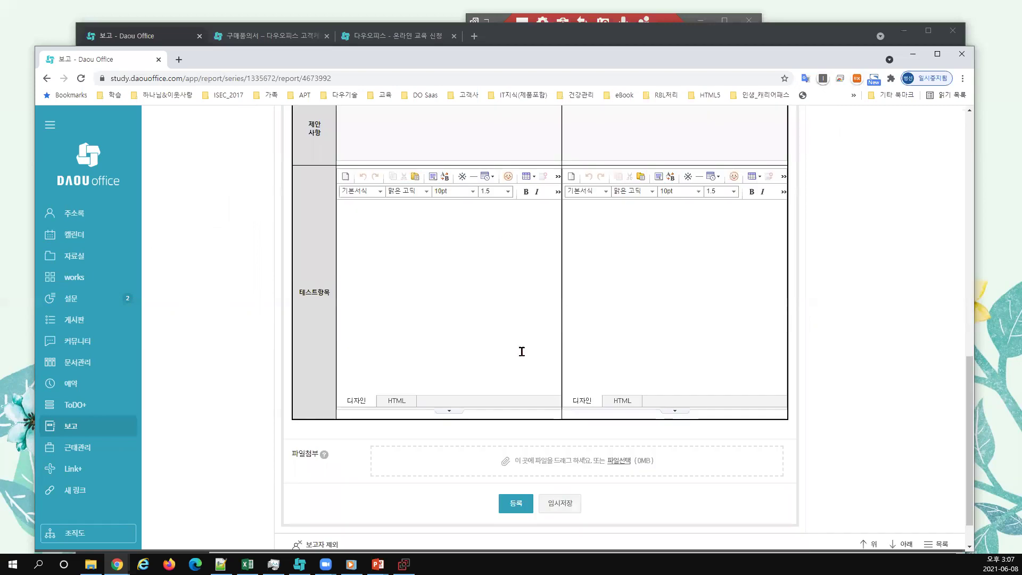
scroll(472, 231, up, 2)
click(610, 237)
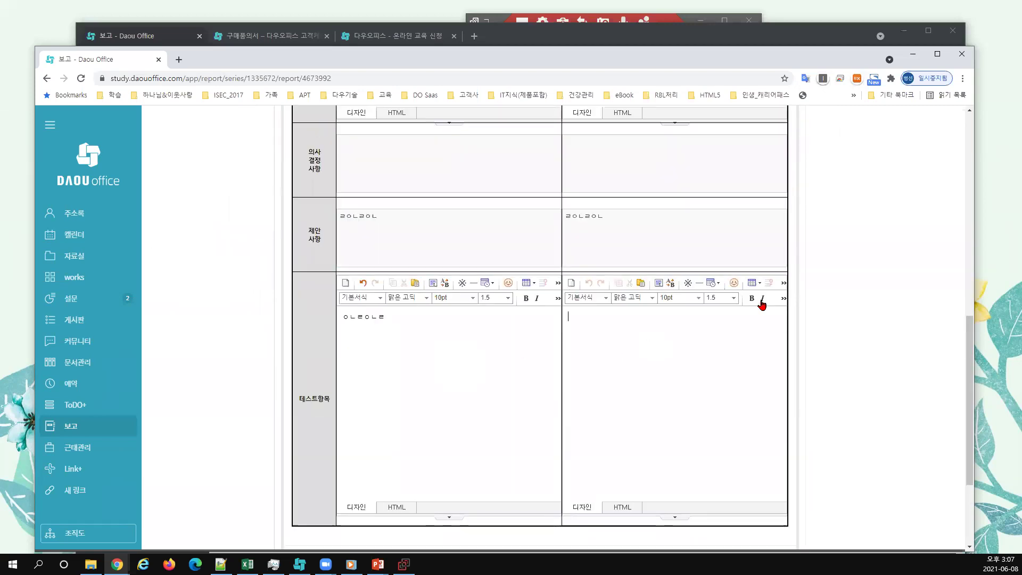
click(762, 299)
scroll(756, 320, up, 4)
click(512, 468)
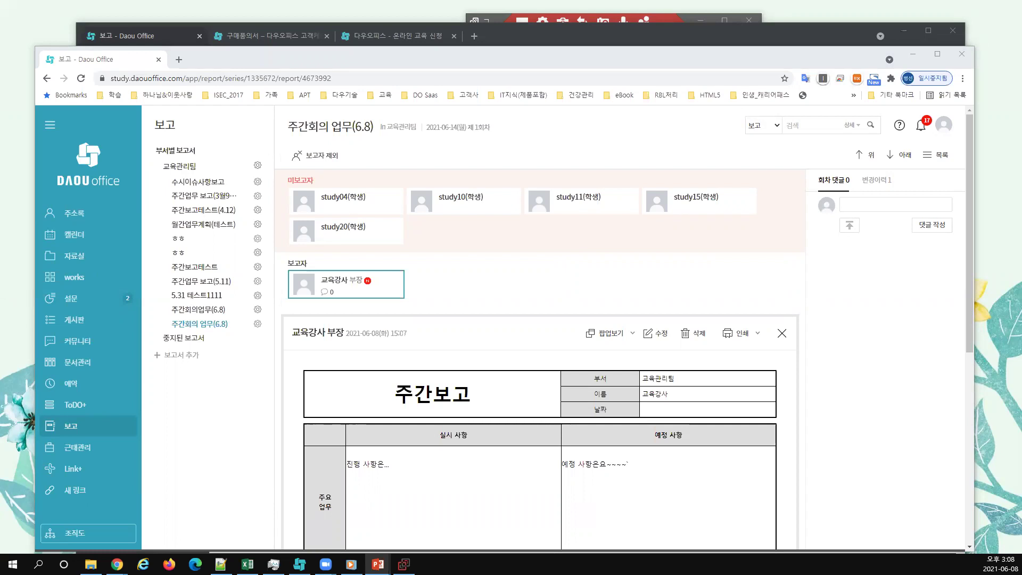
Switch to the PowerPoint slide show at the ToDO+ title slide.
click(378, 564)
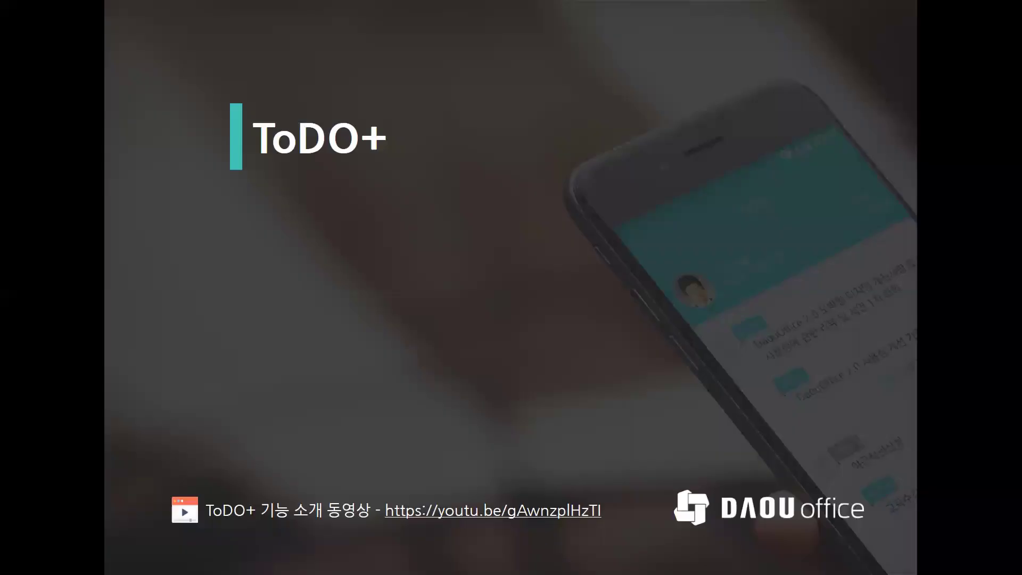
Advance the slide show to the ToDO+ 개요 slide.
key(Right)
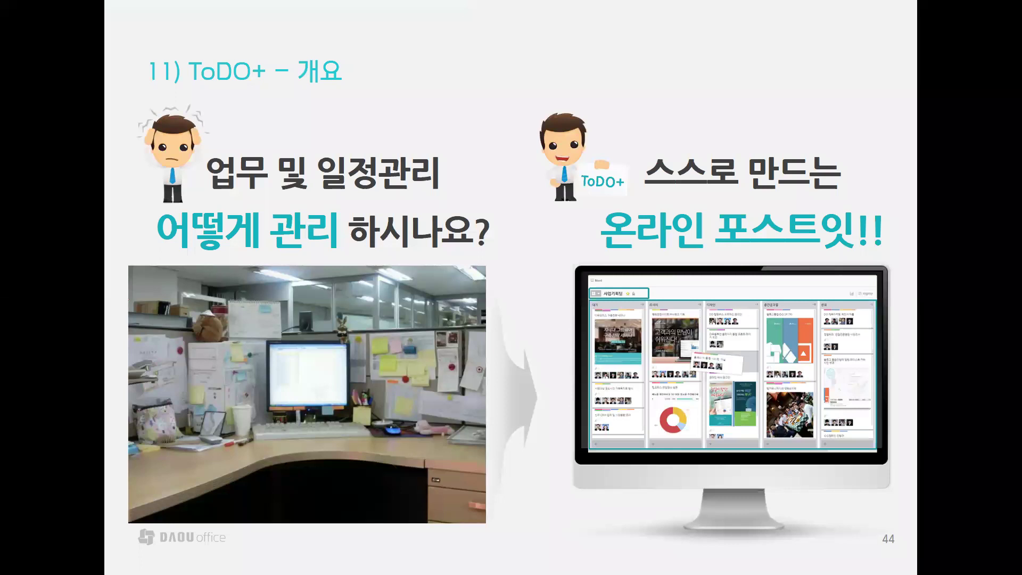
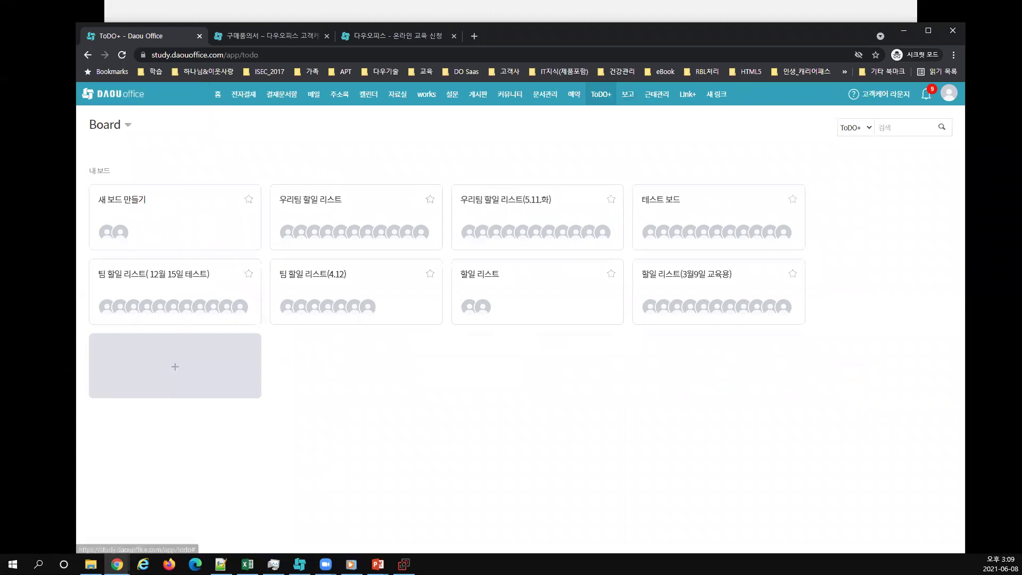
Switch to the browser's ToDO+ page and create a new board named 팀 할일 리스트(2021.06).
double_click(147, 366)
key(ctrl+a)
text(ㅌ)
text(팀 할일 ㄹ)
text(리스트(2021.0)
text(6))
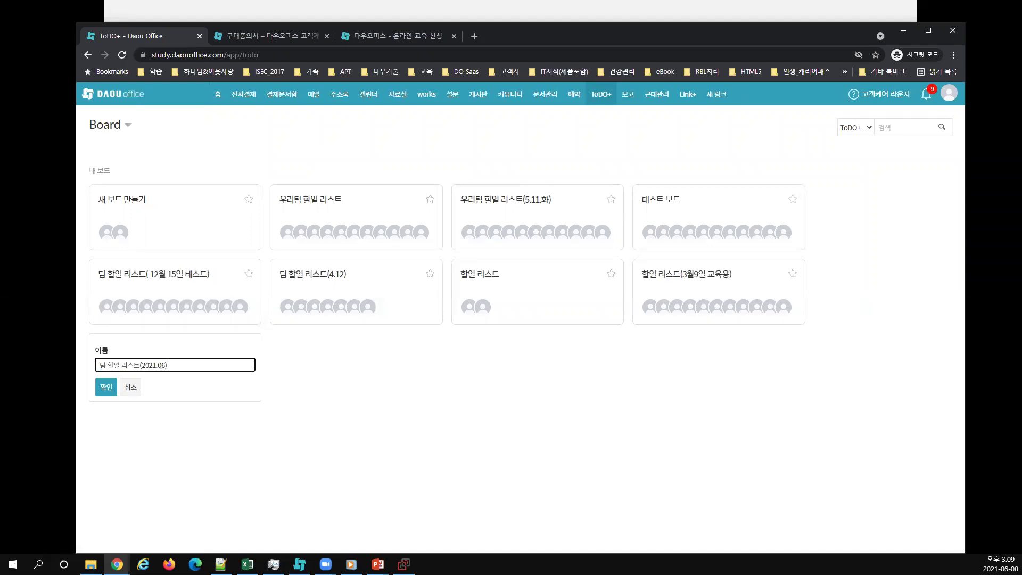
click(104, 387)
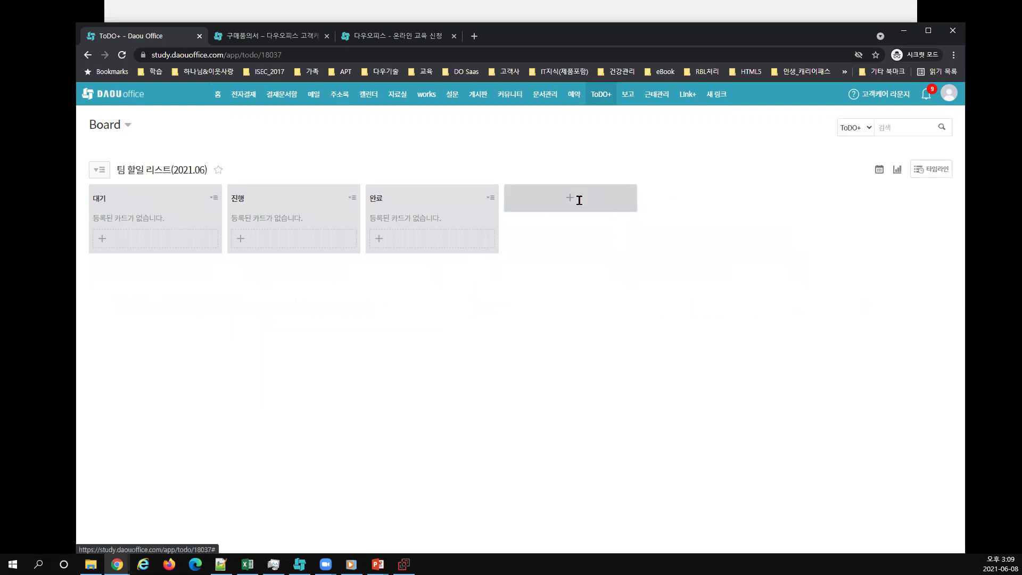
Add a fourth column named 오래된 완료 리스트(1개월 이상) to the 팀 할일 리스트(2021.06) board.
click(579, 200)
text(오래외)
key(BackSpace)
text(된)
key(BackSpace)
key(BackSpace)
text(된 리스트)
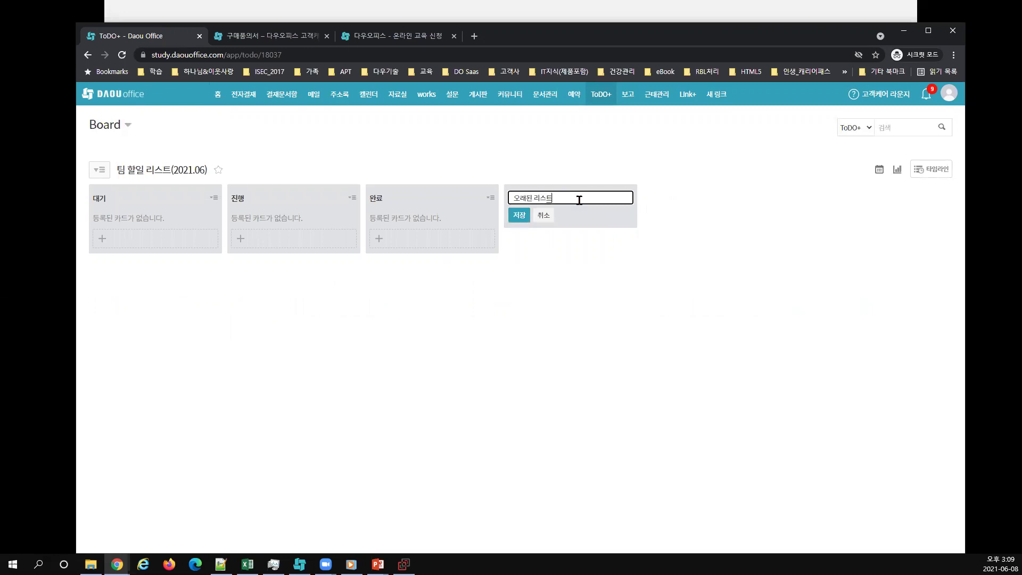
text((1갱)
text(월ㄹ)
key(BackSpace)
text(이전))
text(오)
text(완료)
click(517, 216)
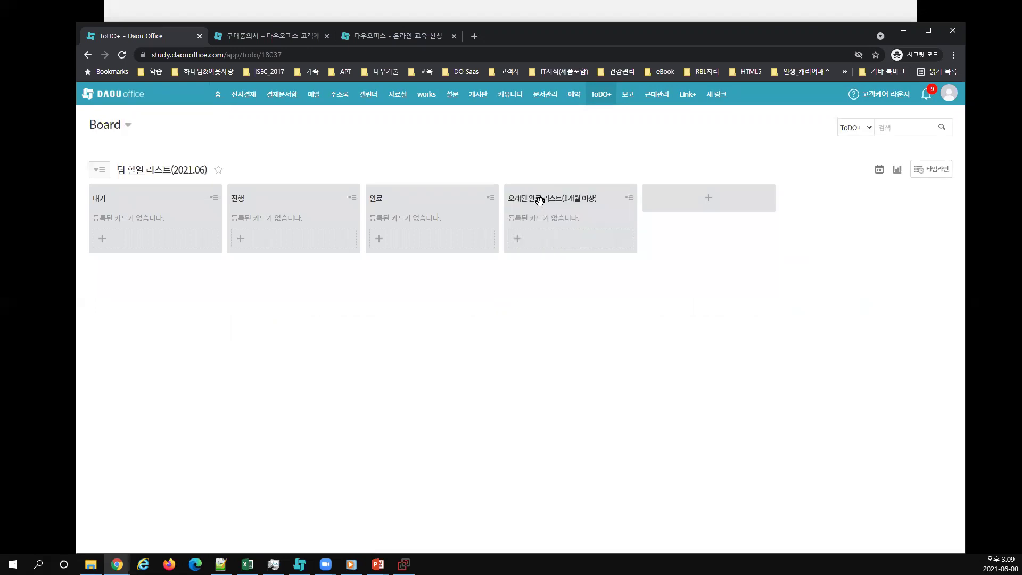
drag(343, 199, 270, 196)
drag(437, 201, 541, 200)
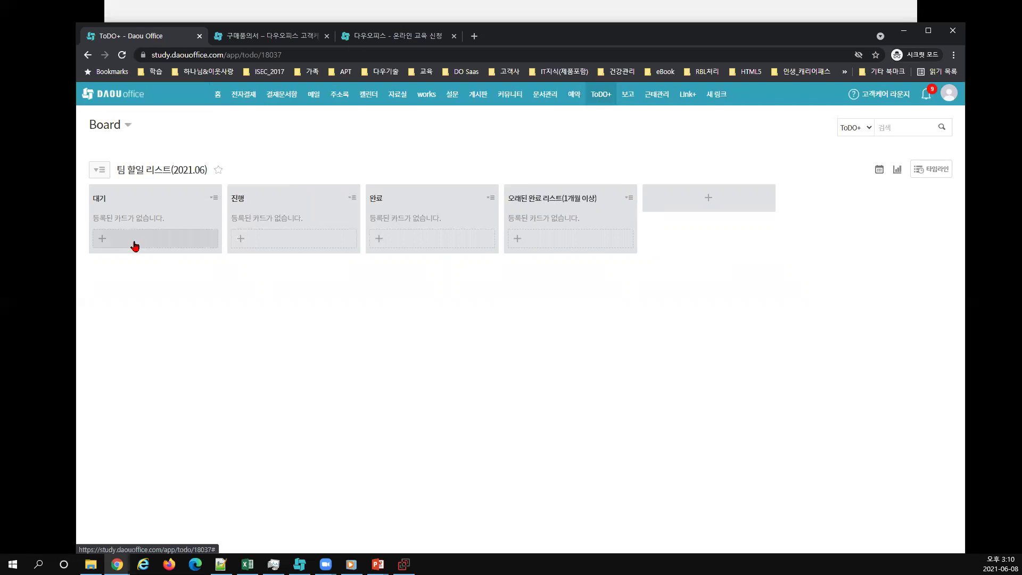
Open the board's 공유 설정 and add 교육관리자 부장 and 교육강사 부장 from 교육관리팀 as members.
click(101, 177)
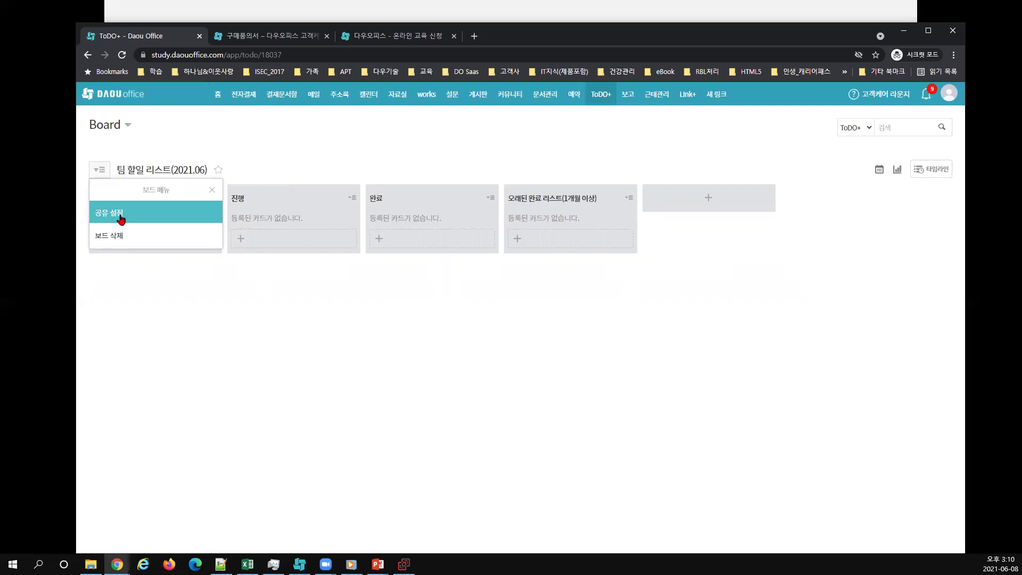
click(121, 218)
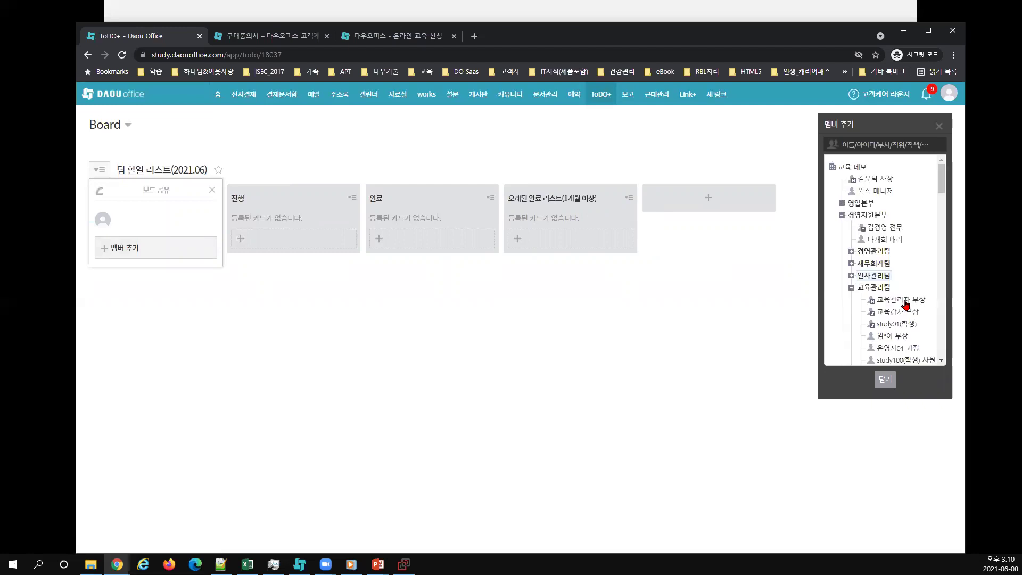
click(901, 300)
click(900, 312)
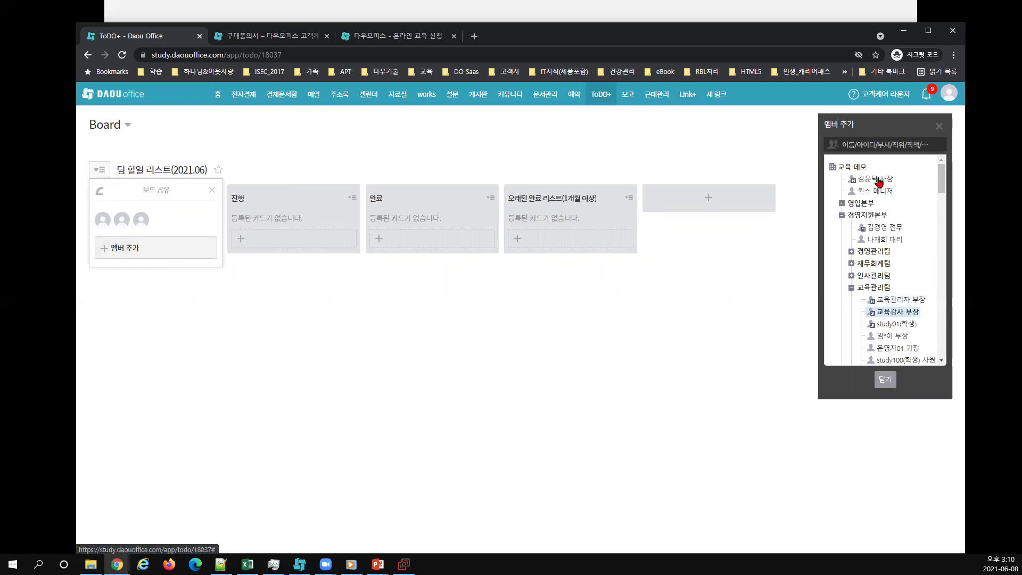
Search the member list for 04 and 10 and add study04(학생) and study10(학생) to the board.
click(867, 145)
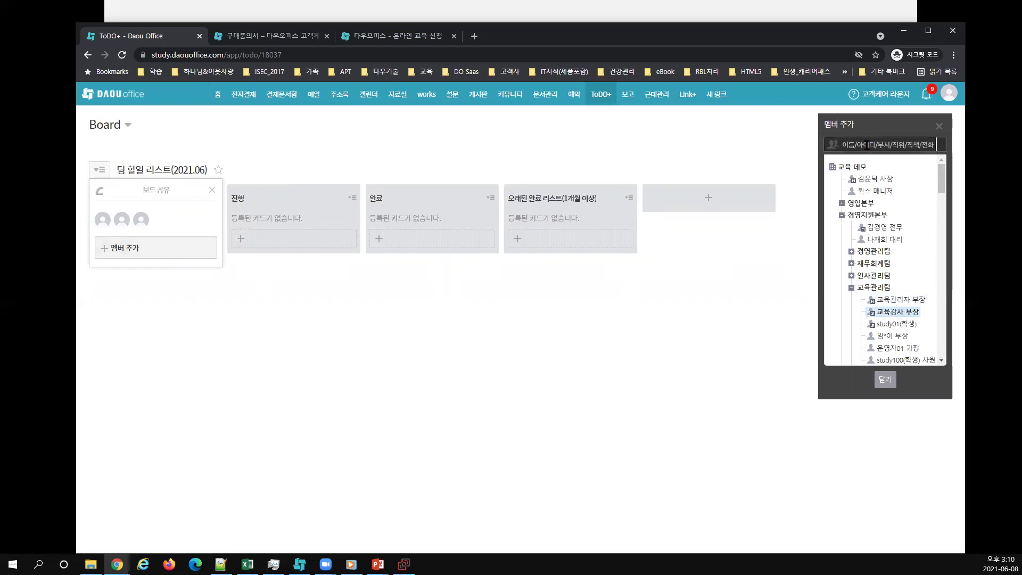
text(04)
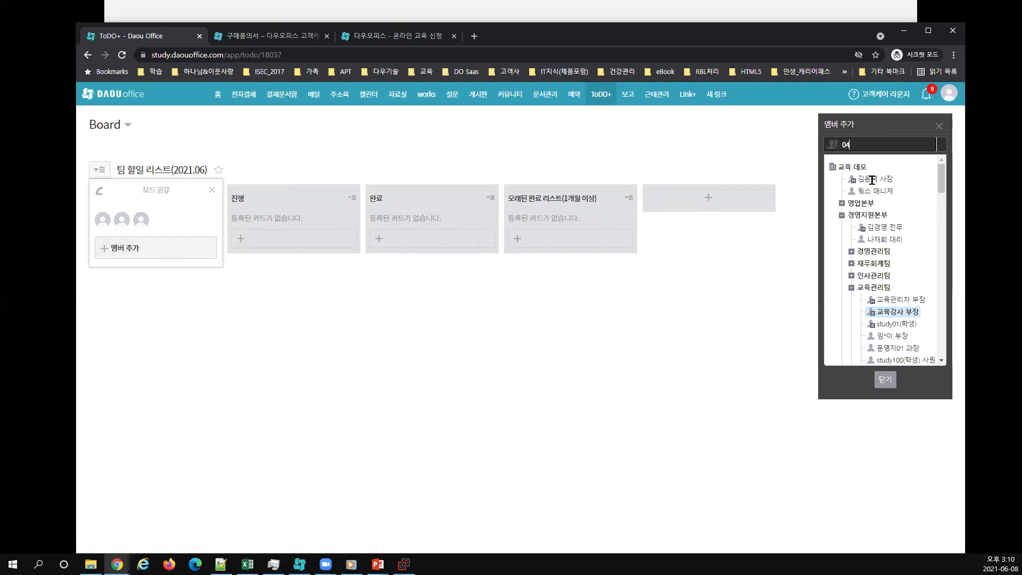
key(Return)
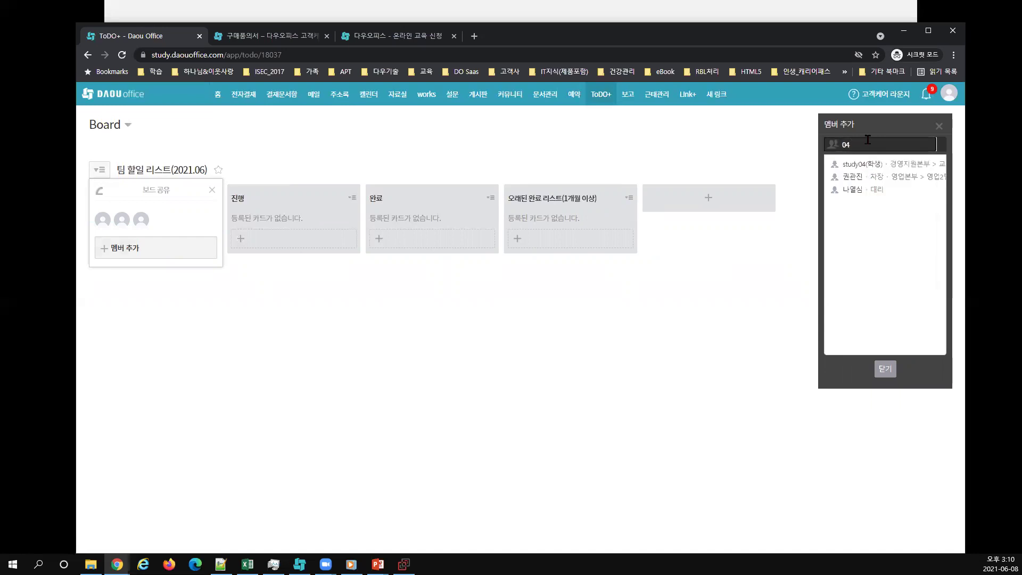
key(Return)
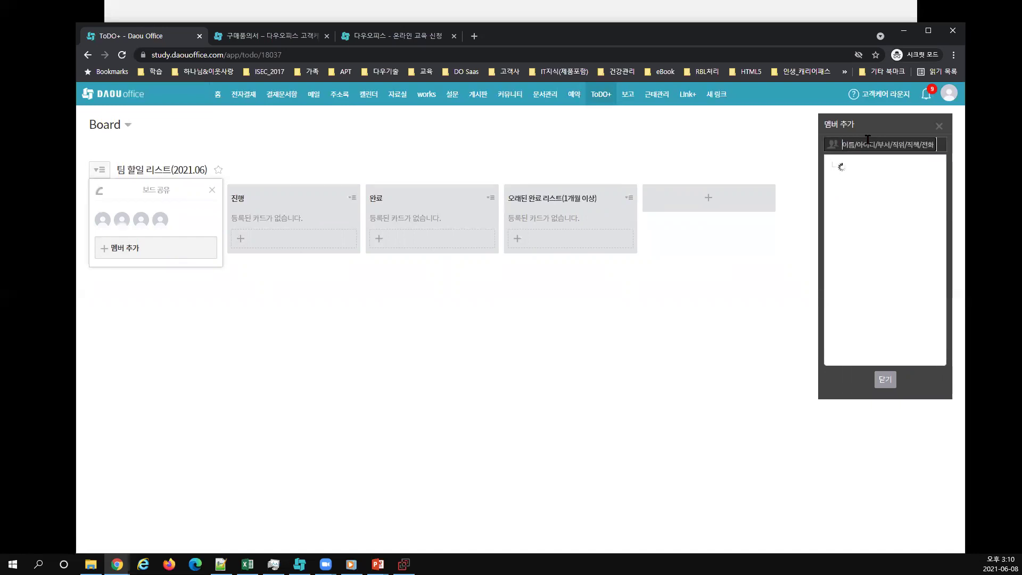
text(10)
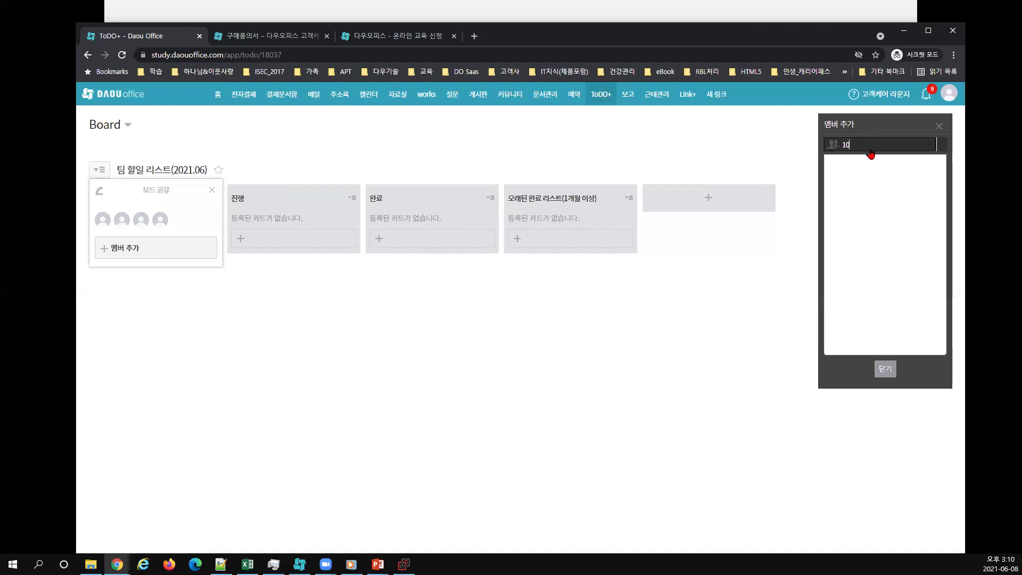
key(Return)
Search for further members and add study11(학생) and study15(학생) to the board.
key(BackSpace)
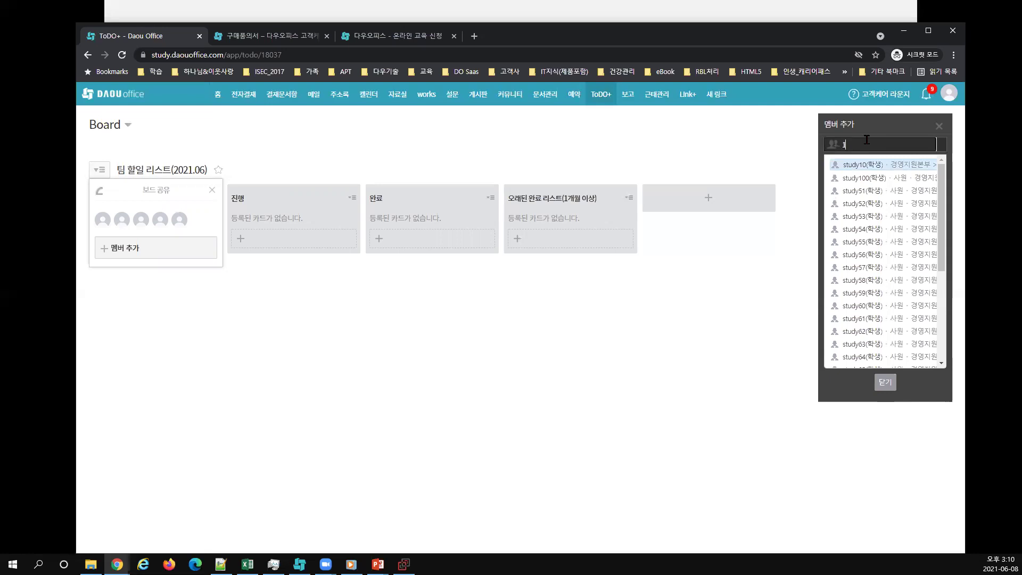
key(BackSpace)
text(11)
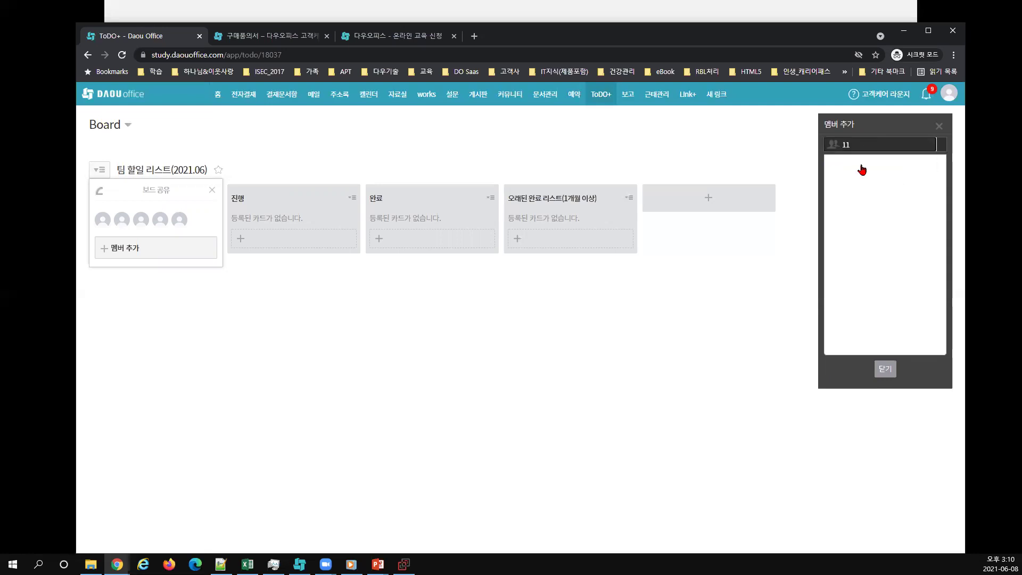
key(Down)
key(BackSpace)
text(5)
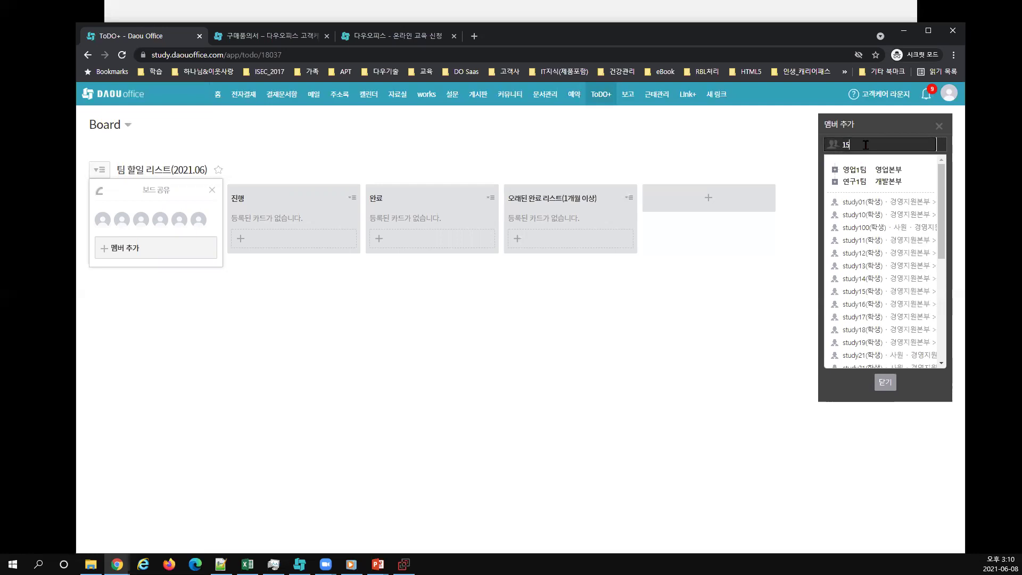
click(876, 292)
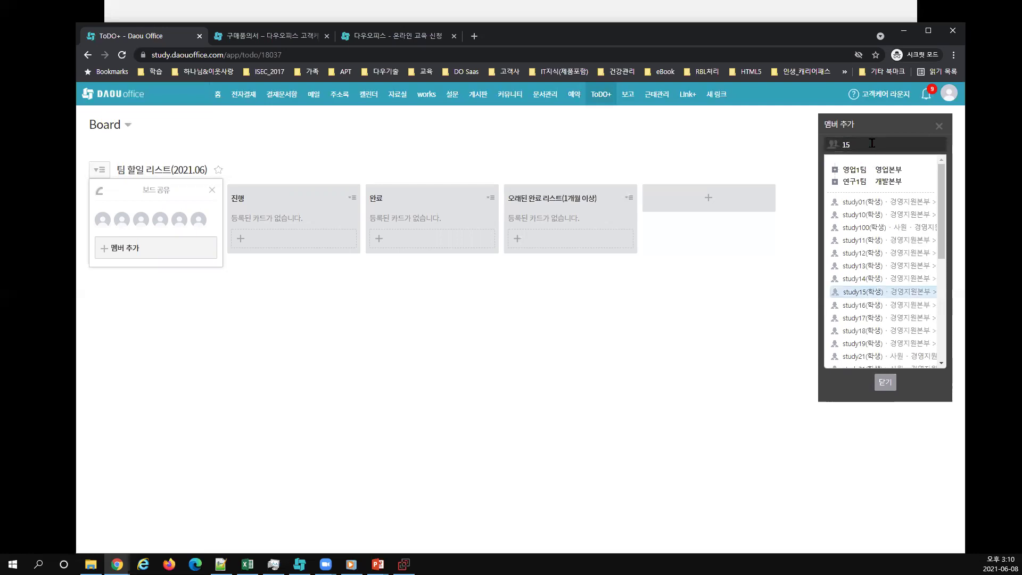
Search the member list for 20, and close the member selection and the board sharing settings.
click(873, 143)
key(BackSpace)
key(BackSpace)
text(2)
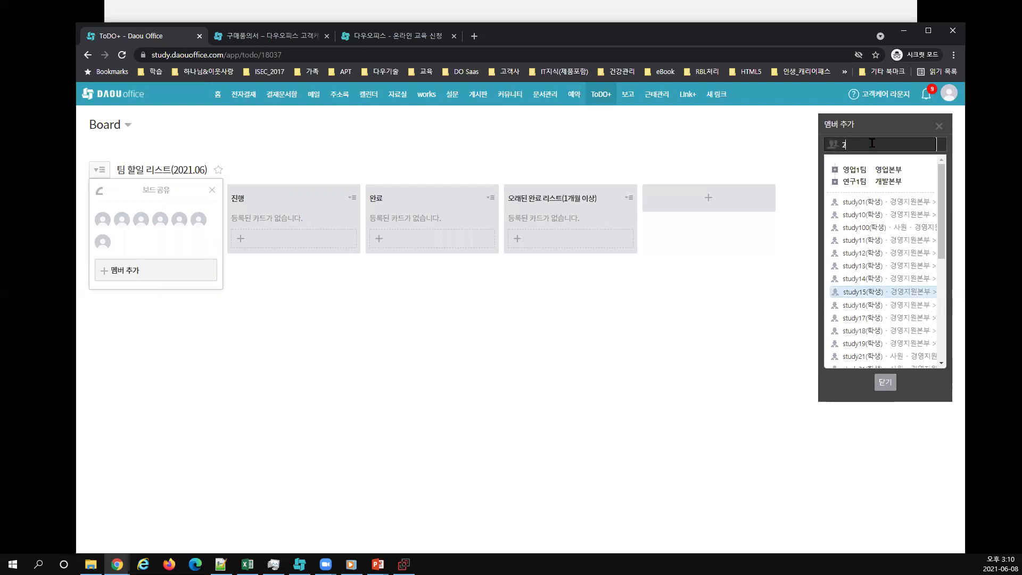
text(0)
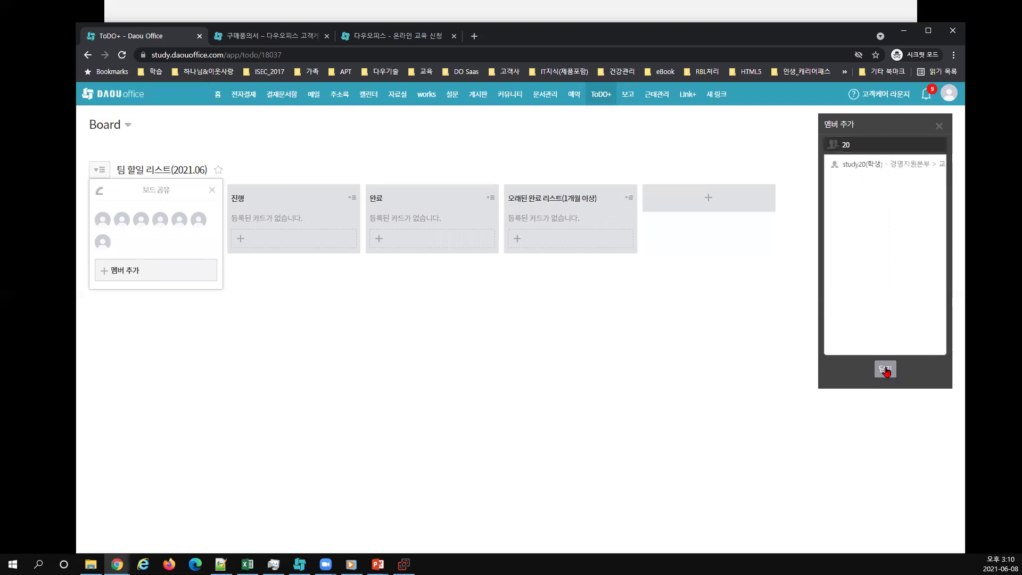
click(317, 330)
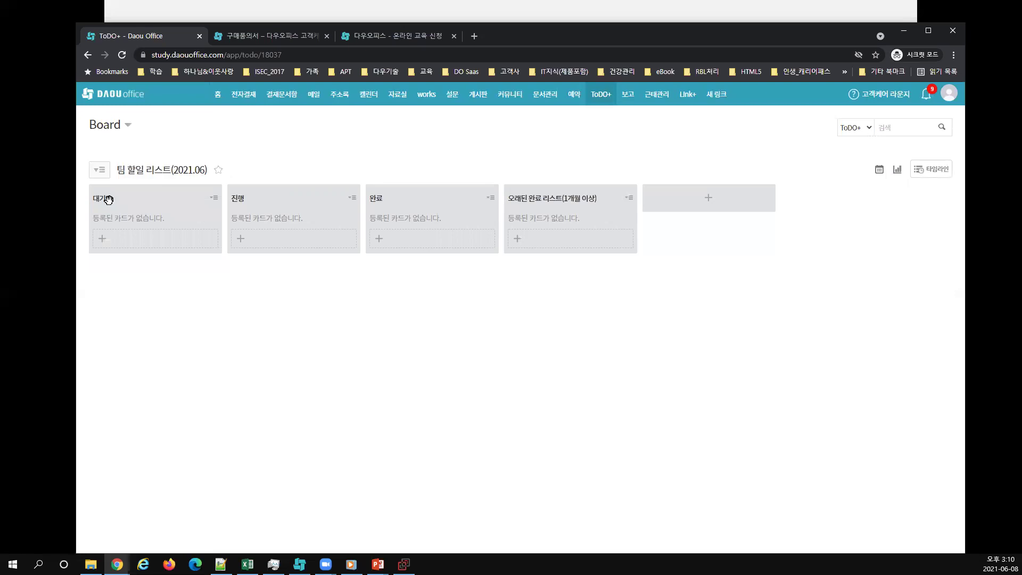
Create a card titled 사용자 교육 일정 협의 in the 대기 column.
click(153, 240)
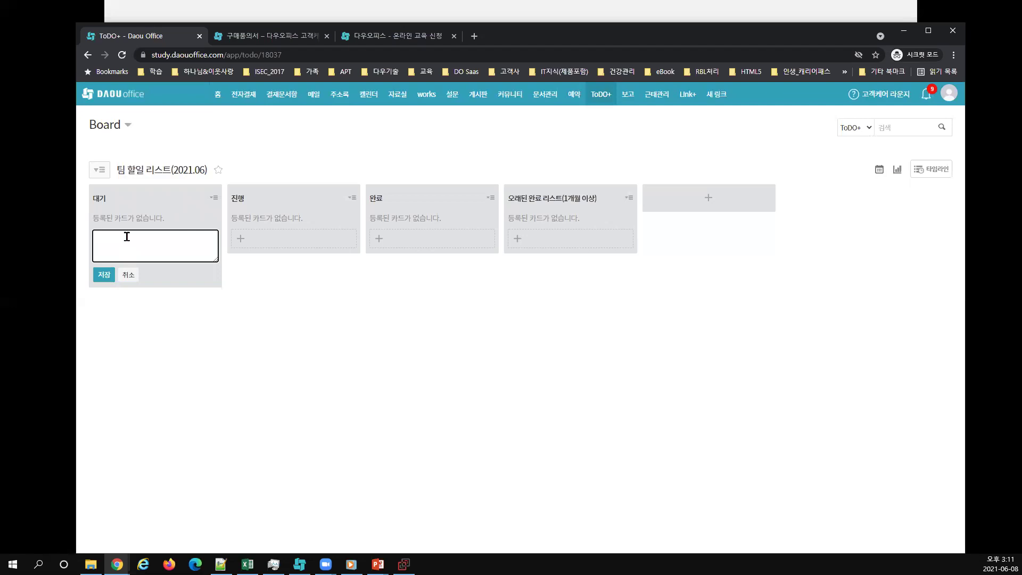
text(tkdyd)
key(BackSpace)
key(BackSpace)
key(BackSpace)
key(BackSpace)
key(BackSpace)
text(상용자 교육 일정 협의)
key(Return)
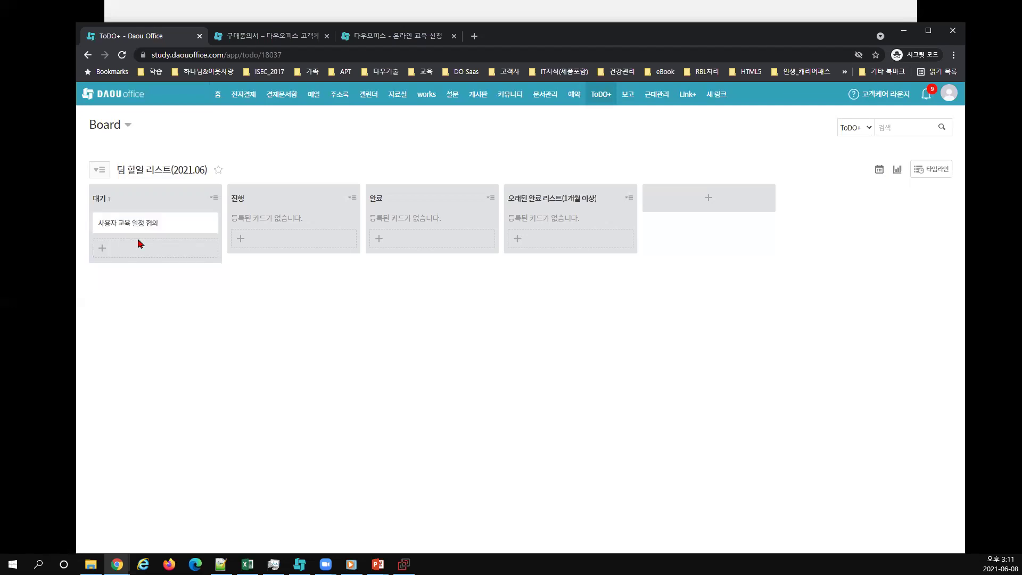
Add two more cards to the 대기 column, titled 강사 섭외 and 교육 내부 공지.
text(강사 섭외)
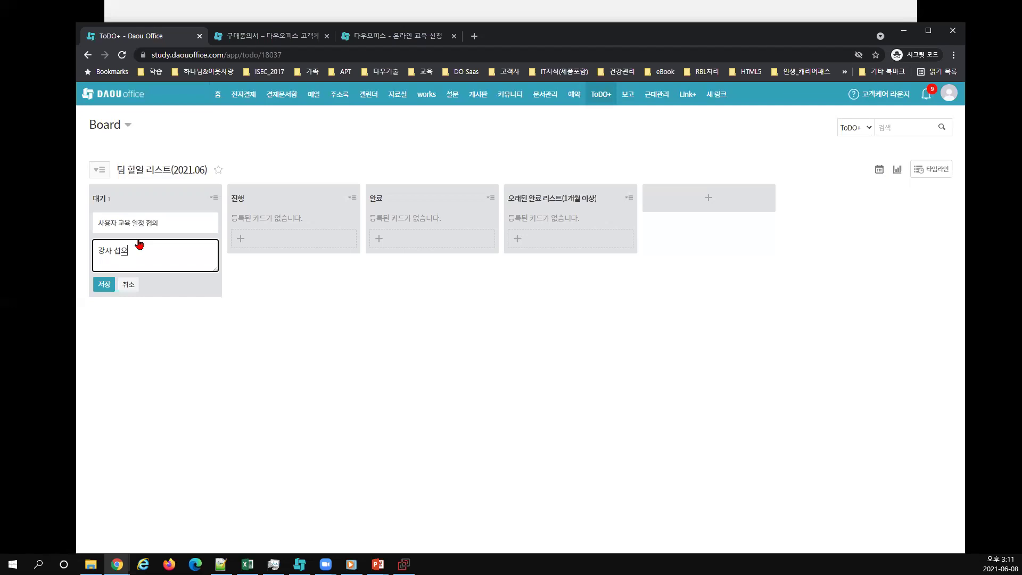
key(Return)
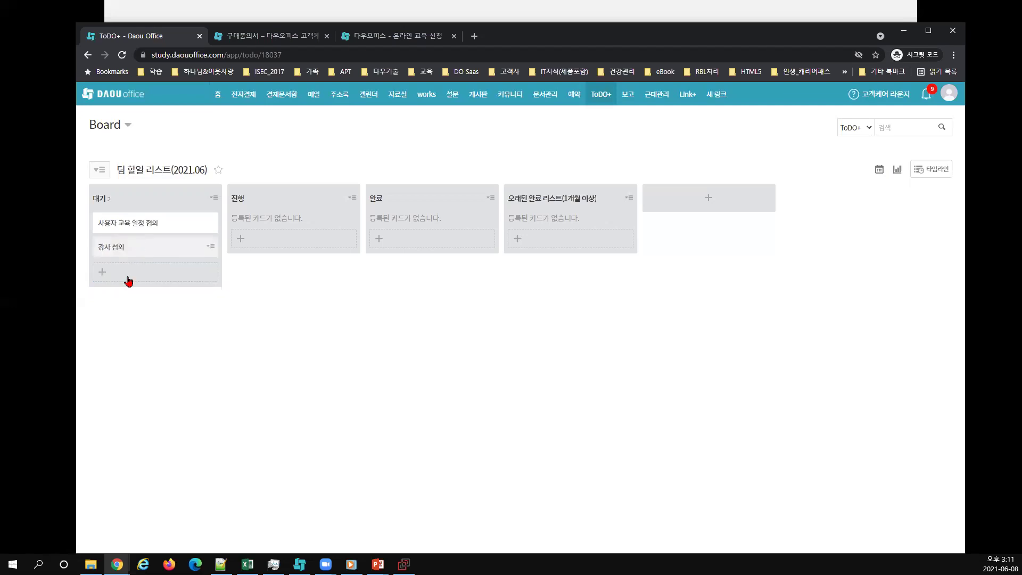
click(164, 278)
text(교육 내부 공지)
key(Return)
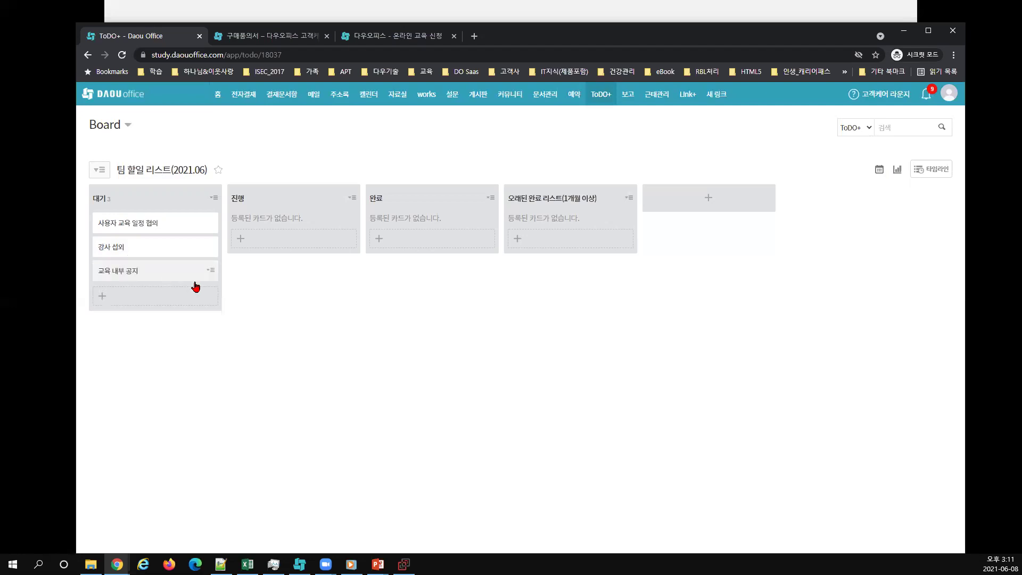
Assign 교육강사 부장 as the 담당자 of the 사용자 교육 일정 협의 card.
click(210, 223)
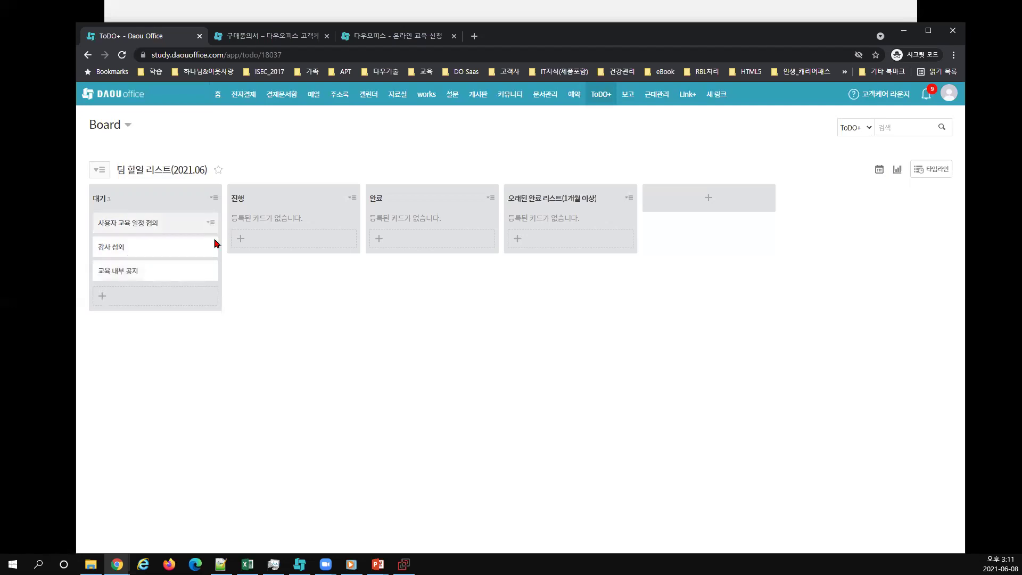
click(250, 271)
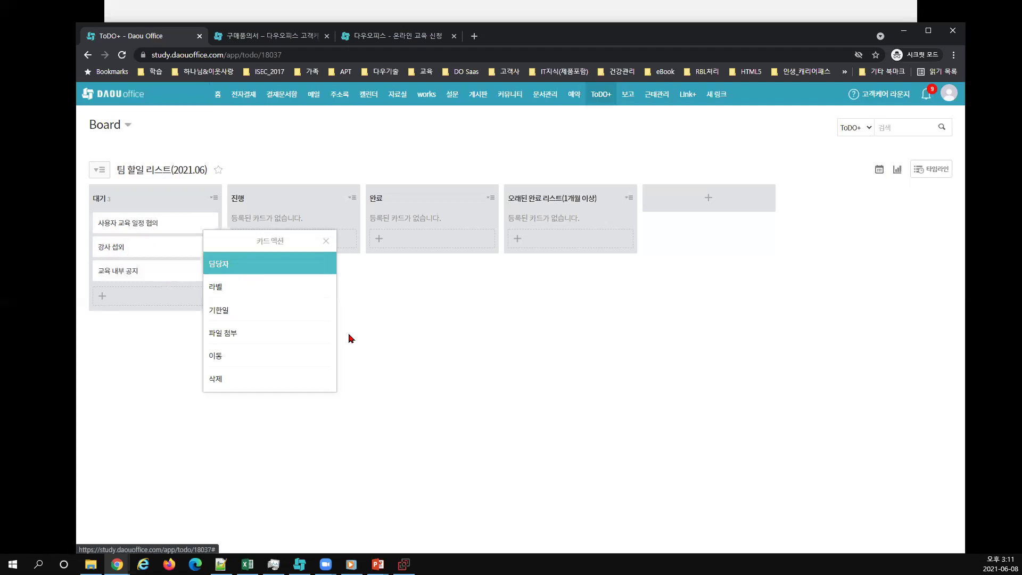
scroll(332, 321, down, 1)
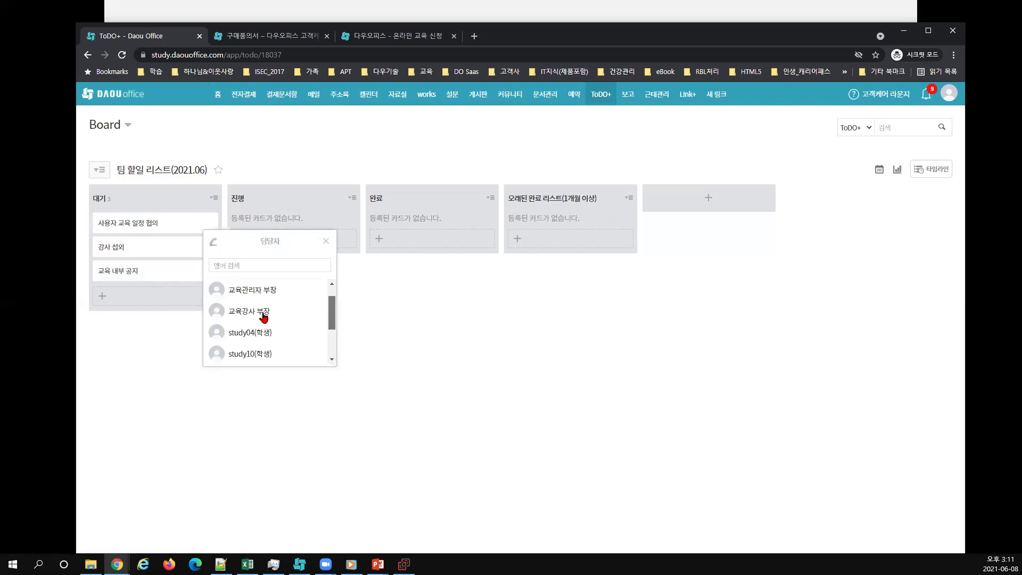
click(262, 313)
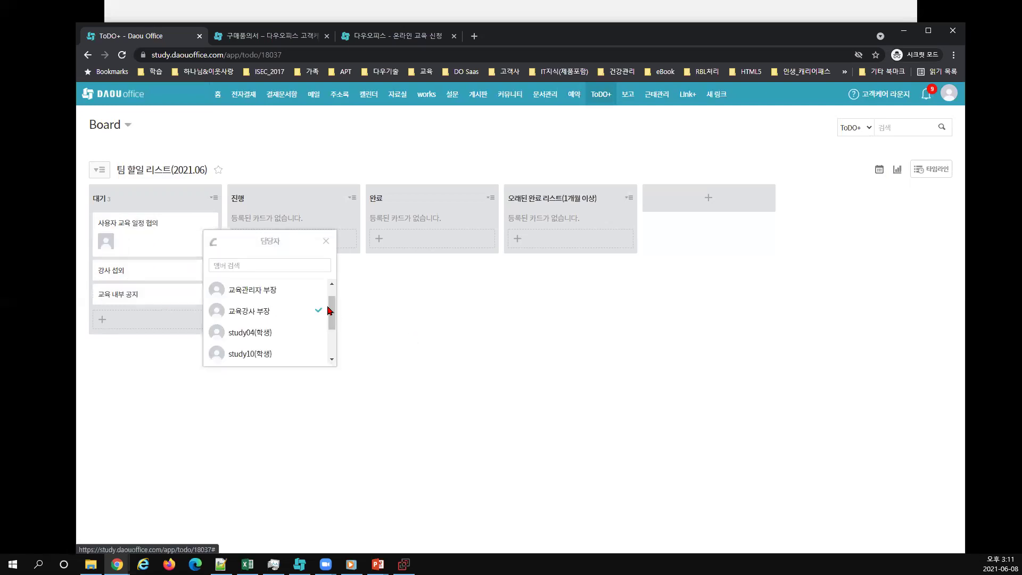
click(224, 226)
Apply the yellow and dark blue labels to the 사용자 교육 일정 협의 card.
click(209, 222)
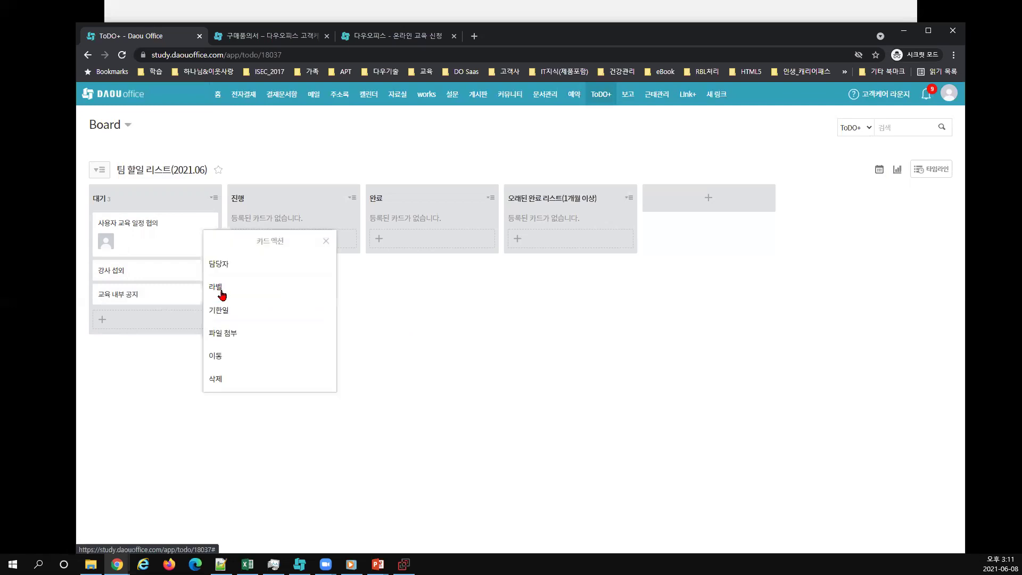
click(221, 290)
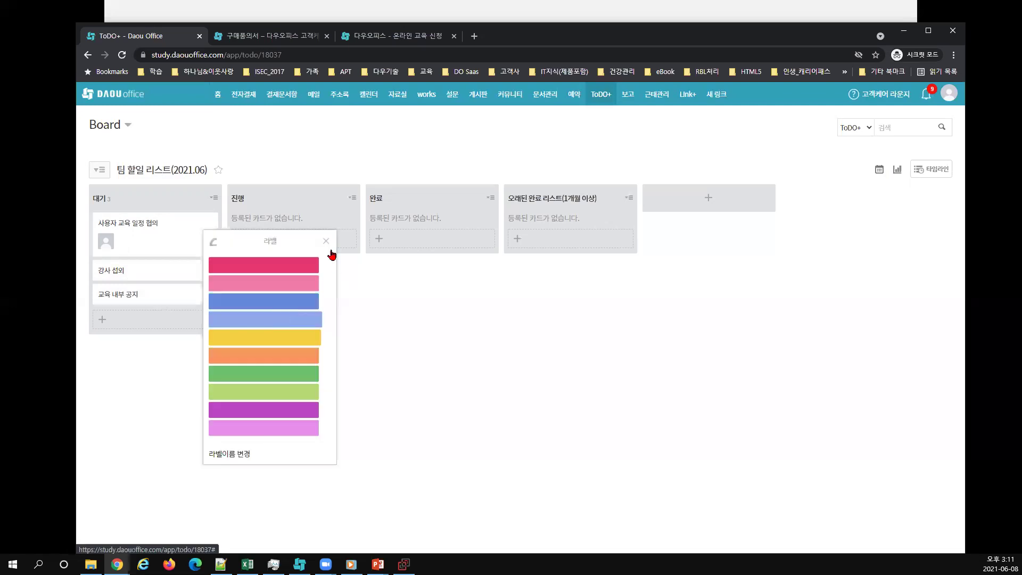
click(210, 225)
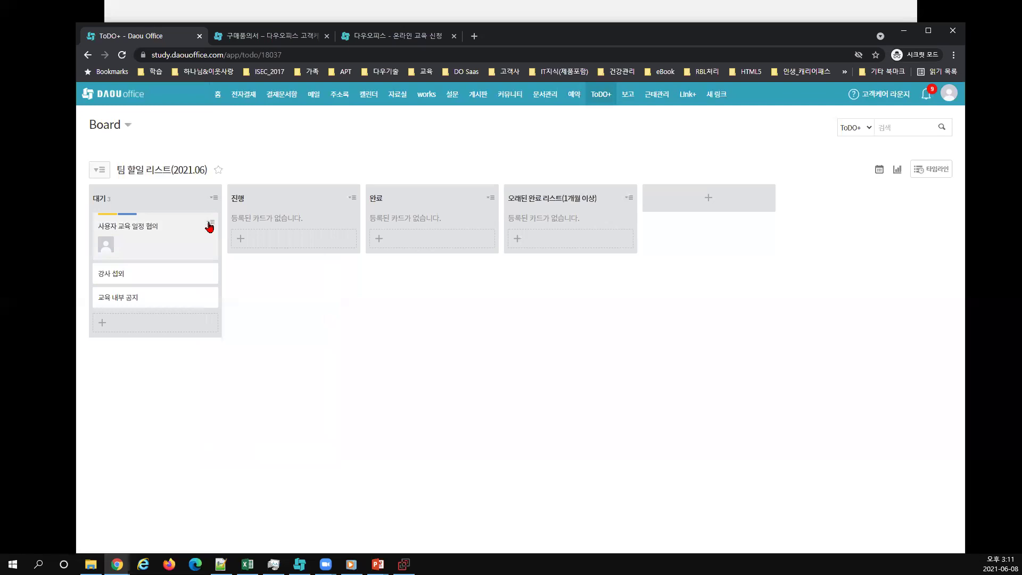
Set the due date (기한일) of the 사용자 교육 일정 협의 card to June 7.
click(210, 225)
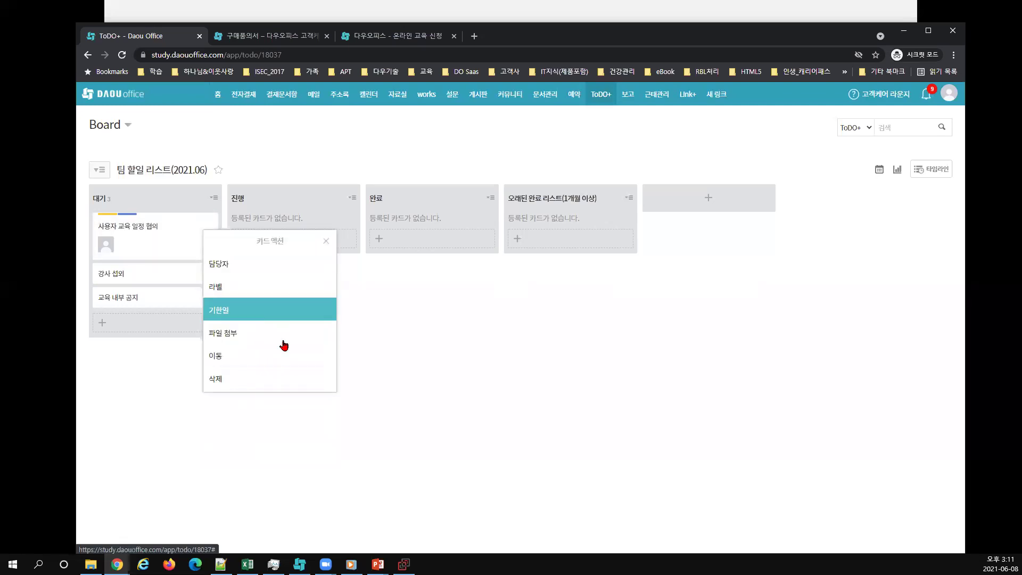
click(282, 311)
click(235, 341)
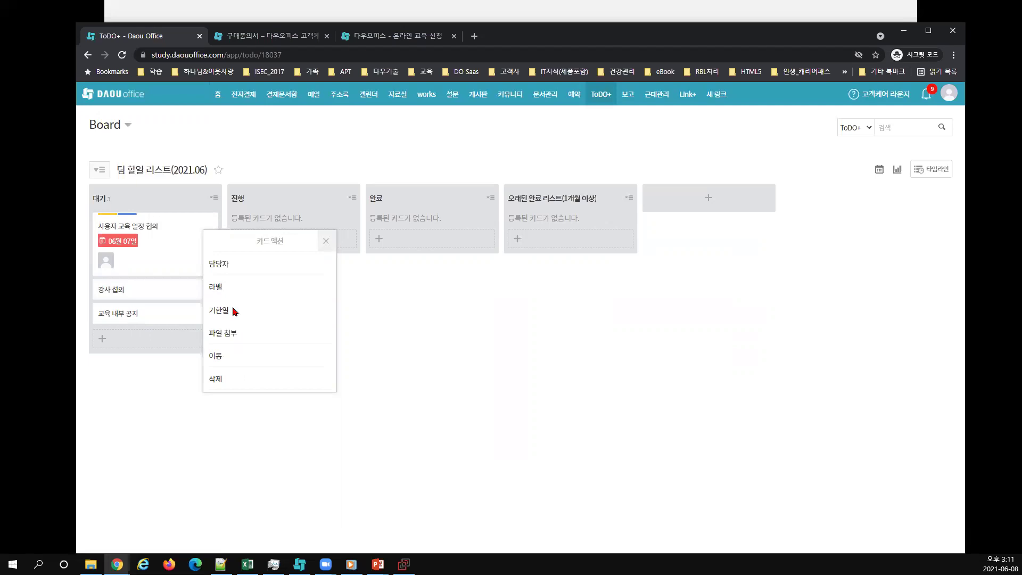
click(326, 241)
Set the due date (기한일) of the 강사 섭외 card to June 2, 2021 at 23:59.
click(212, 290)
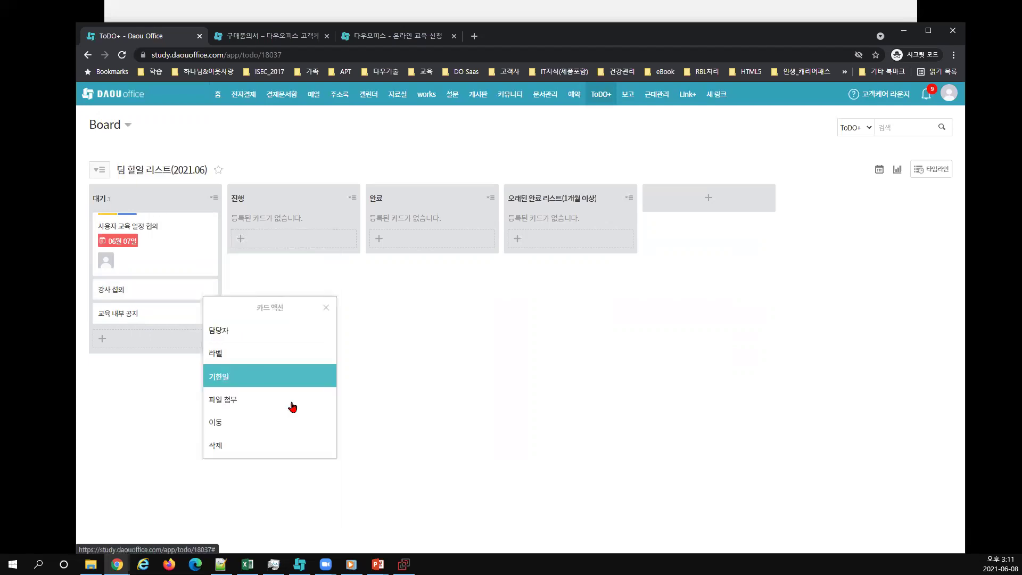
click(274, 379)
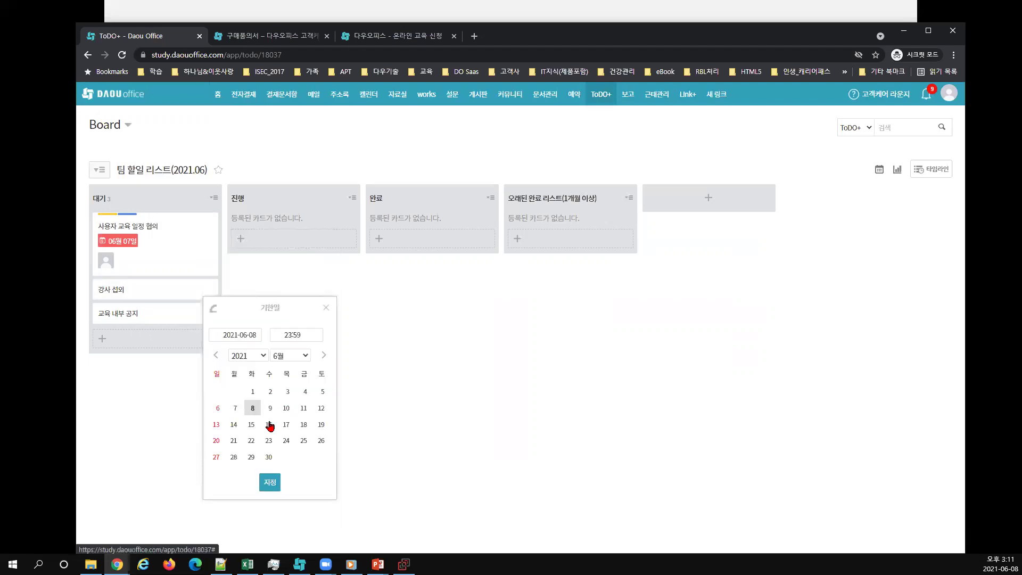
click(270, 391)
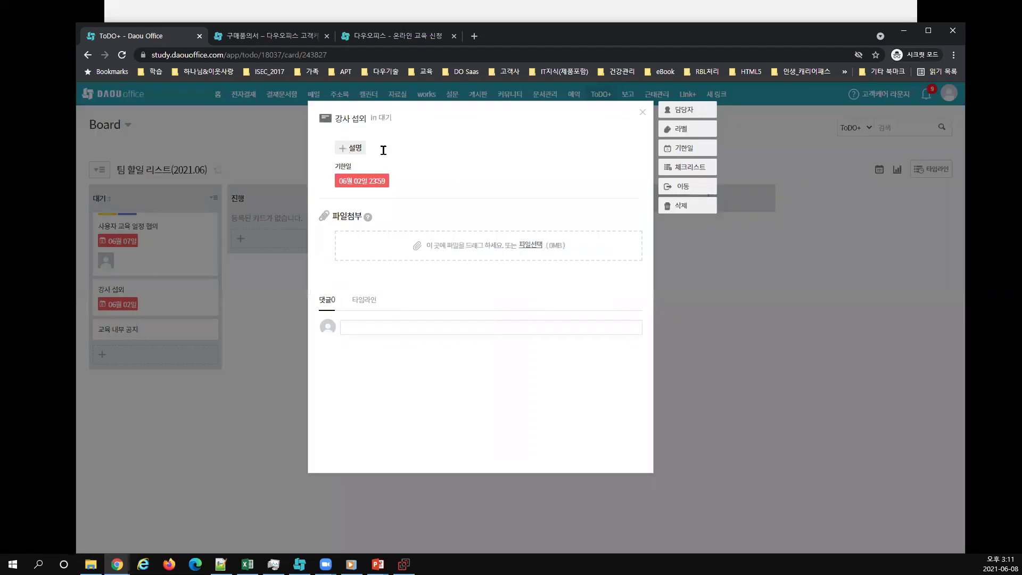
Add and save a description on the 강사 섭외 card: ㅇㄹㄴㄹㅇㄴㄹㅇㄴㄹ, a blank line, and ㄹㅇㄴㄹㅇㄴㄹㄴㅇㄹ.
click(384, 150)
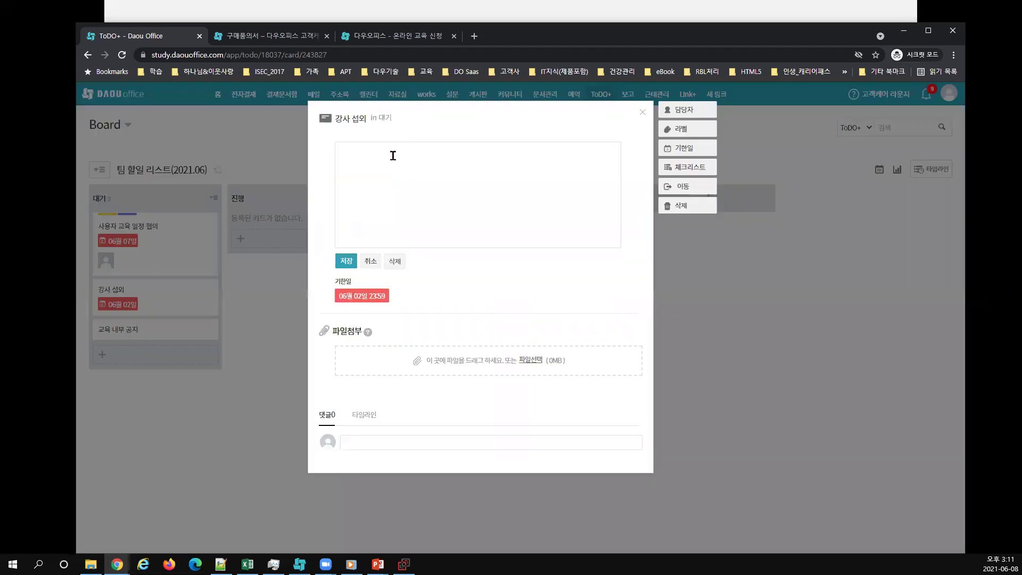
text(ㅇㄹㄴㄹㅇㄴㄹㅇㄴㄹ)
key(Return)
key(Return)
text(ㄹㅇㄴㄹㅇㄴㄹㄴㅇㄹ)
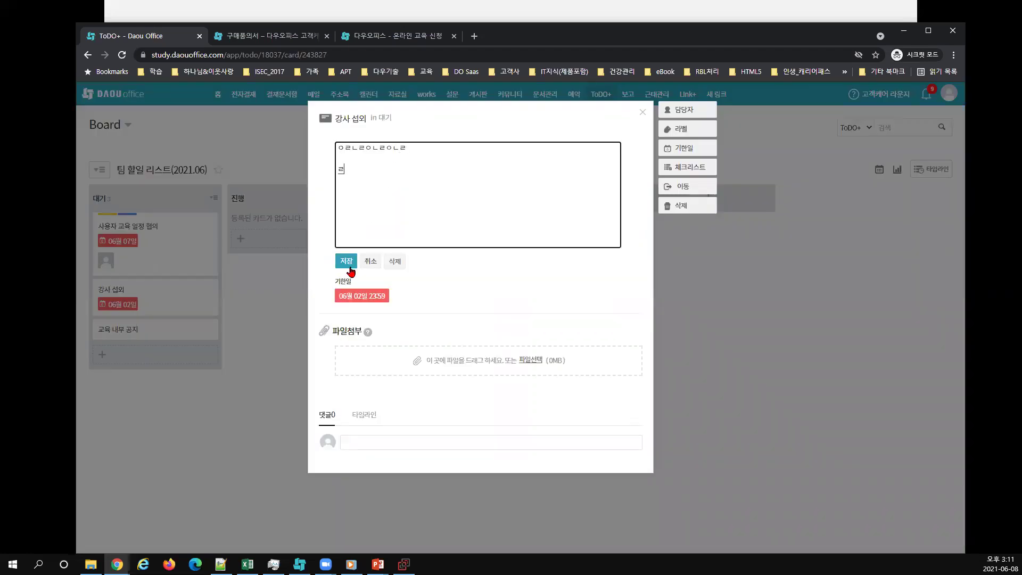
click(350, 269)
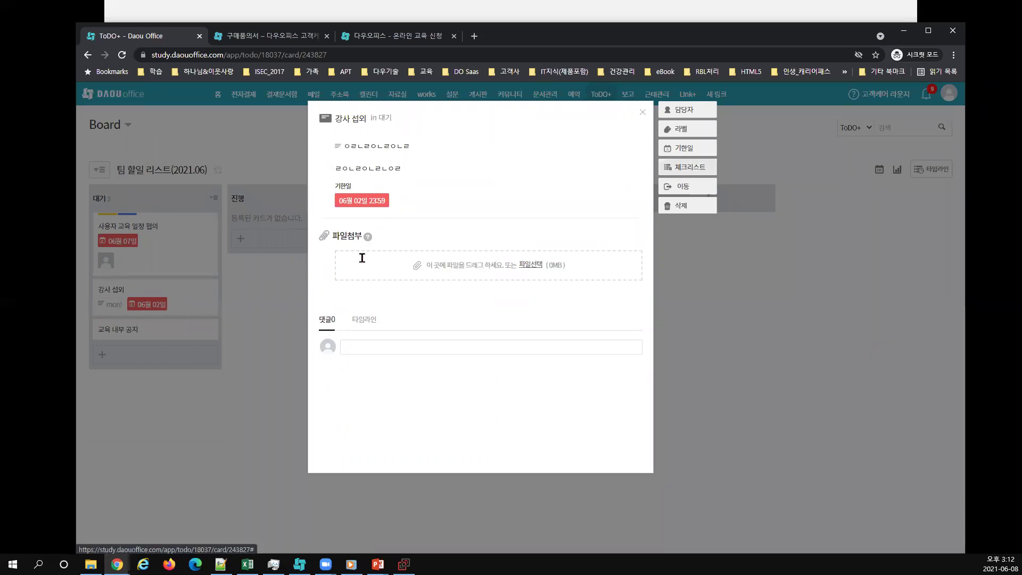
Add a checklist with items 1 and 2 to the 강사 섭외 card and close the card.
text(1)
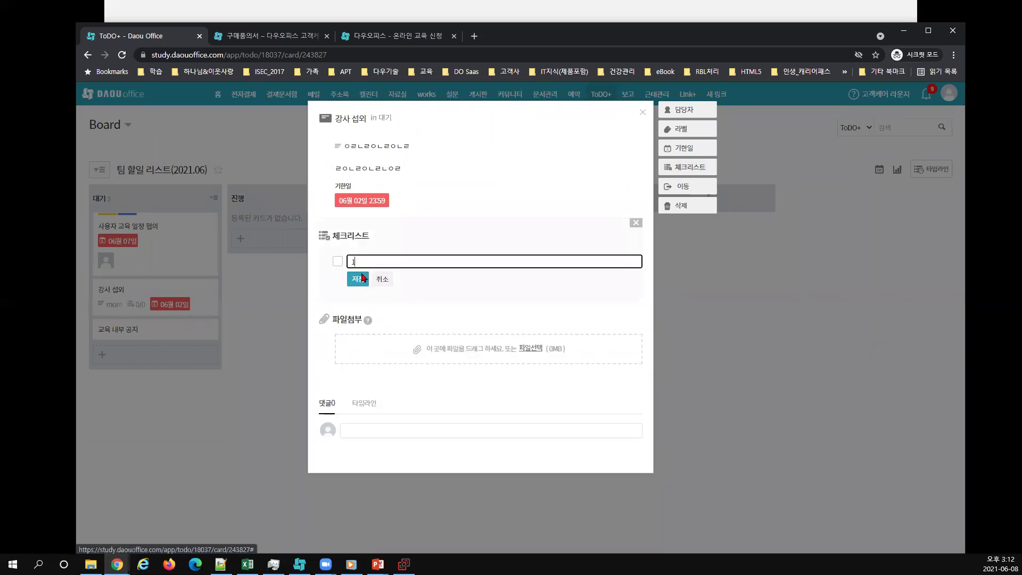
click(362, 282)
click(357, 280)
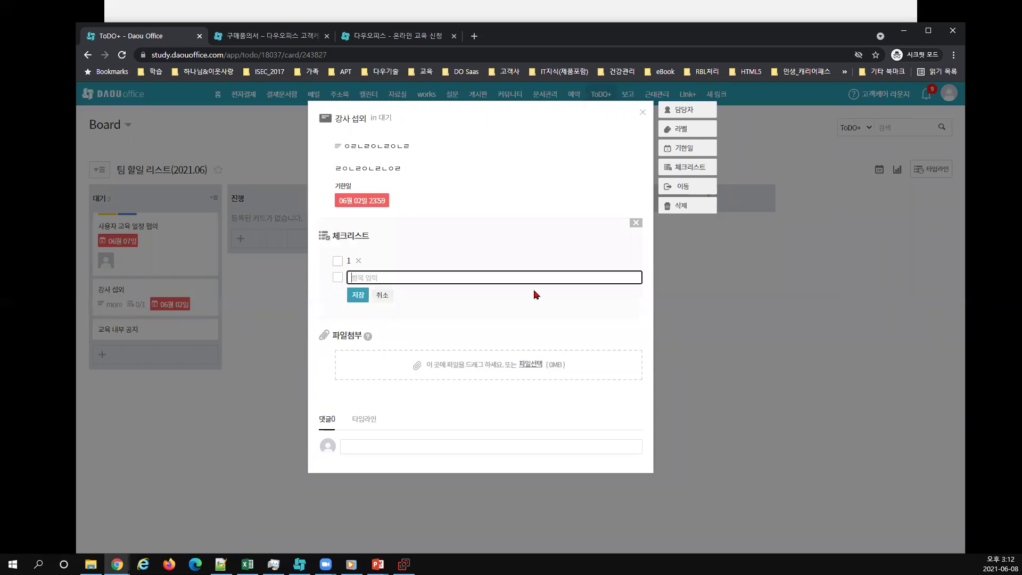
text(2)
key(Return)
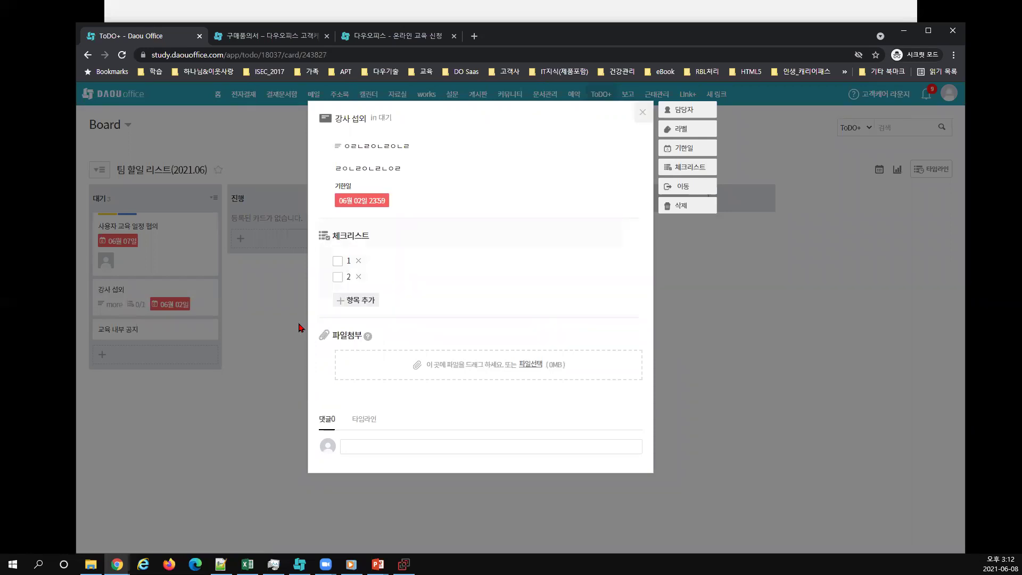
click(300, 329)
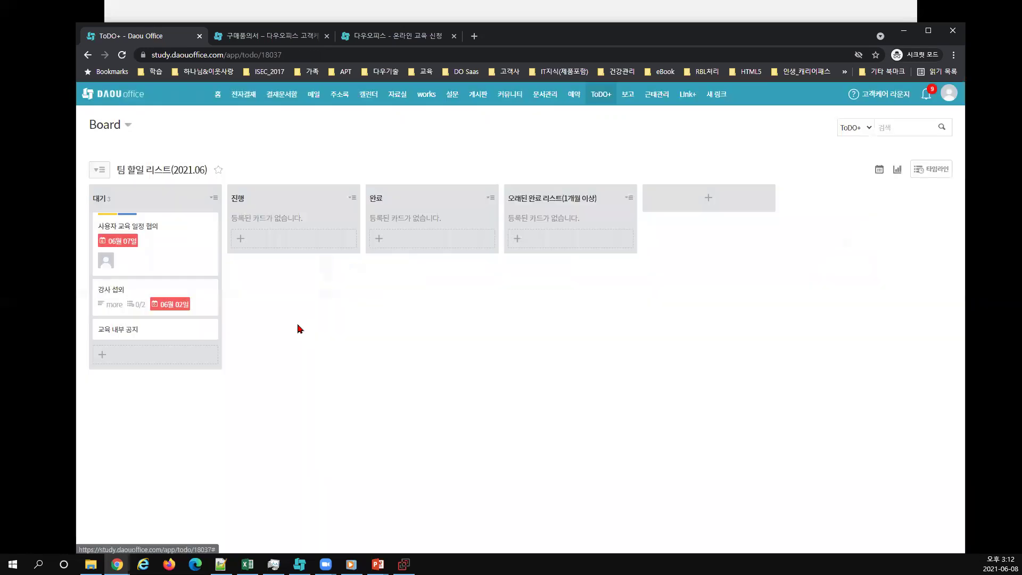
Rename the 대기 column as 대기열 업무.
click(101, 200)
click(118, 203)
text(열 업무)
key(Return)
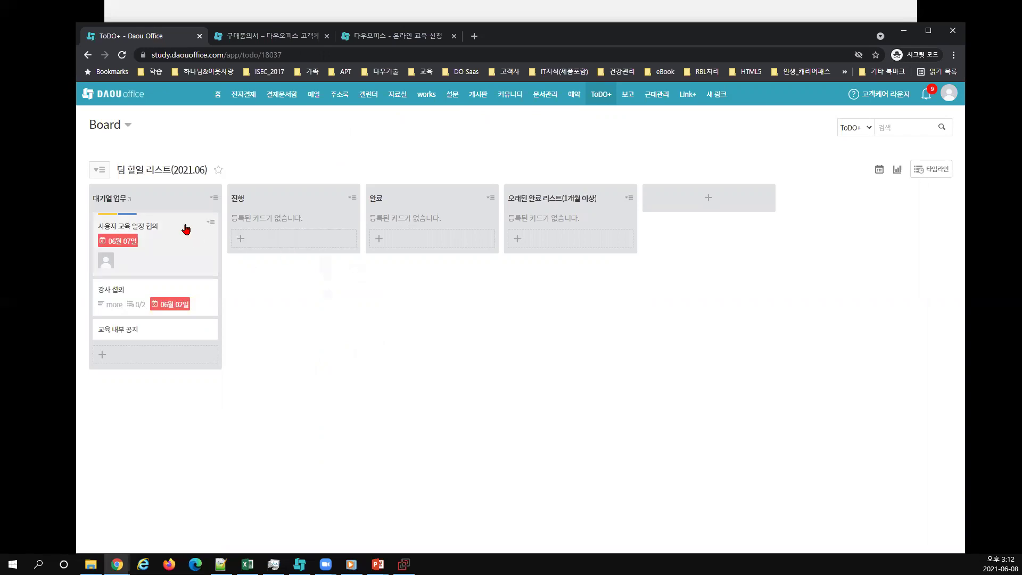
Move the 사용자 교육 일정 협의 card to the 완료 column and on to 오래된 완료 리스트(1개월 이상).
drag(168, 229, 469, 225)
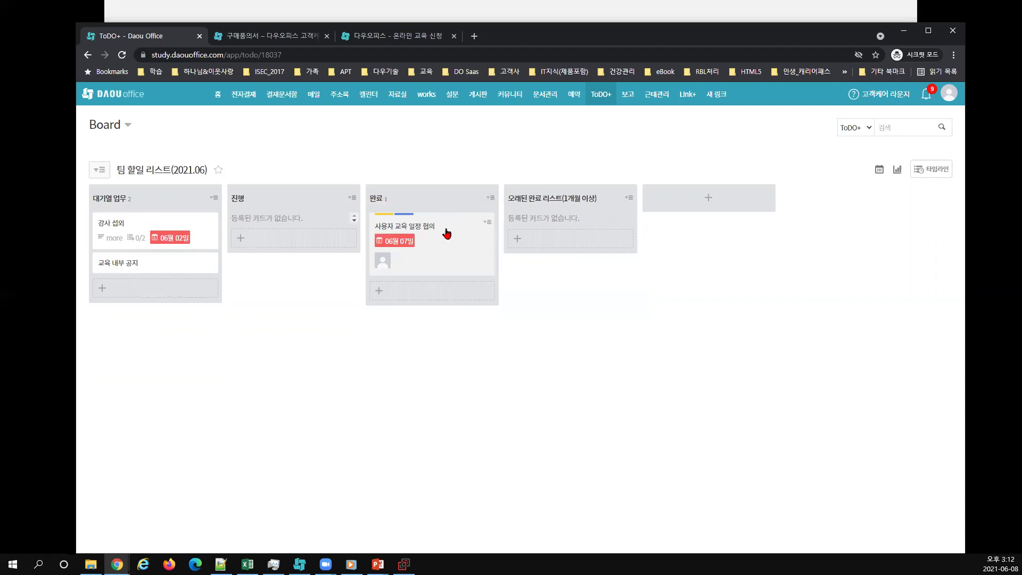
drag(433, 229, 618, 243)
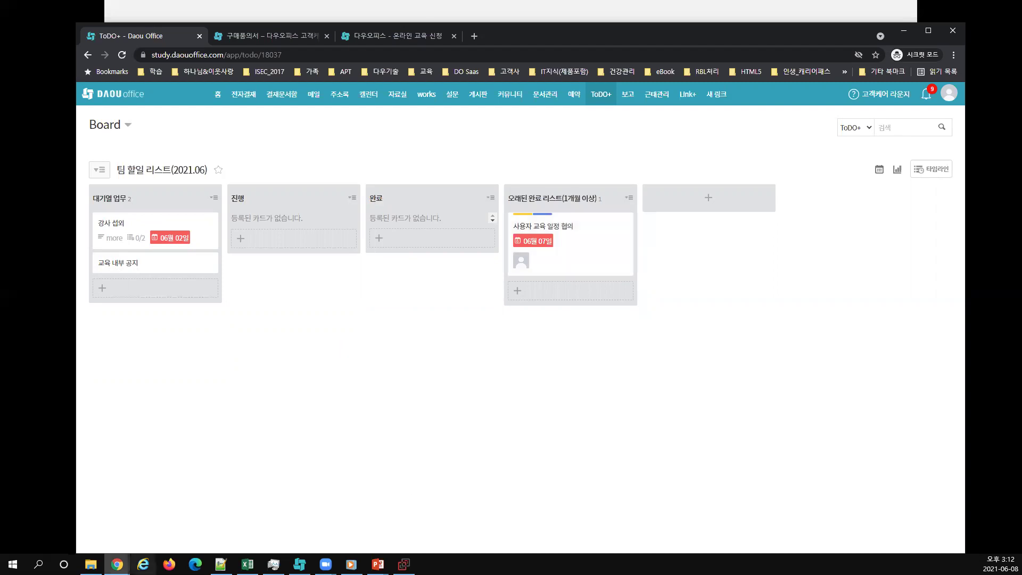
Switch to the other browser window and open the 팀 할일 리스트(2021.06) board to view it from another account.
click(117, 565)
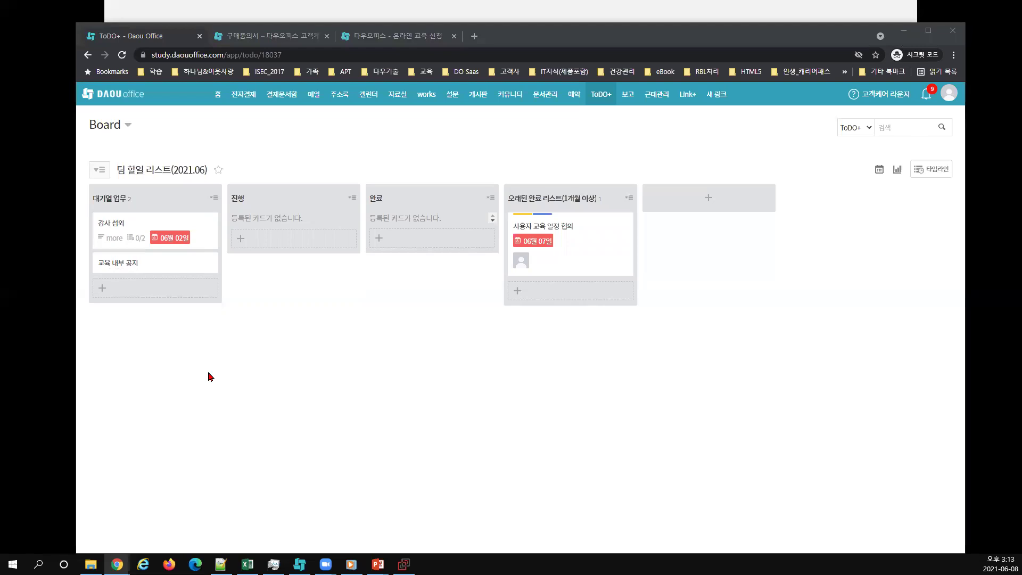
click(65, 411)
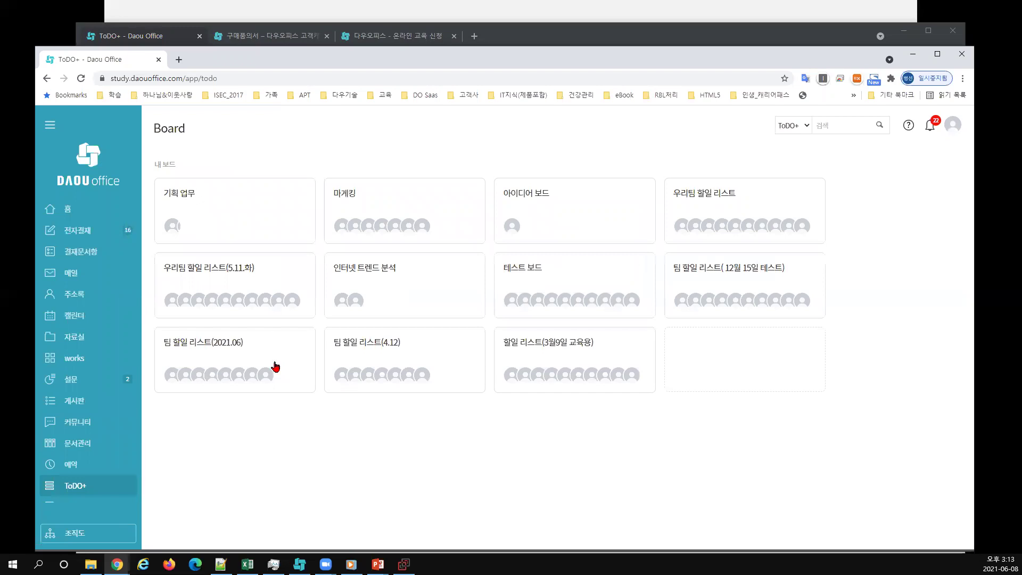
click(275, 366)
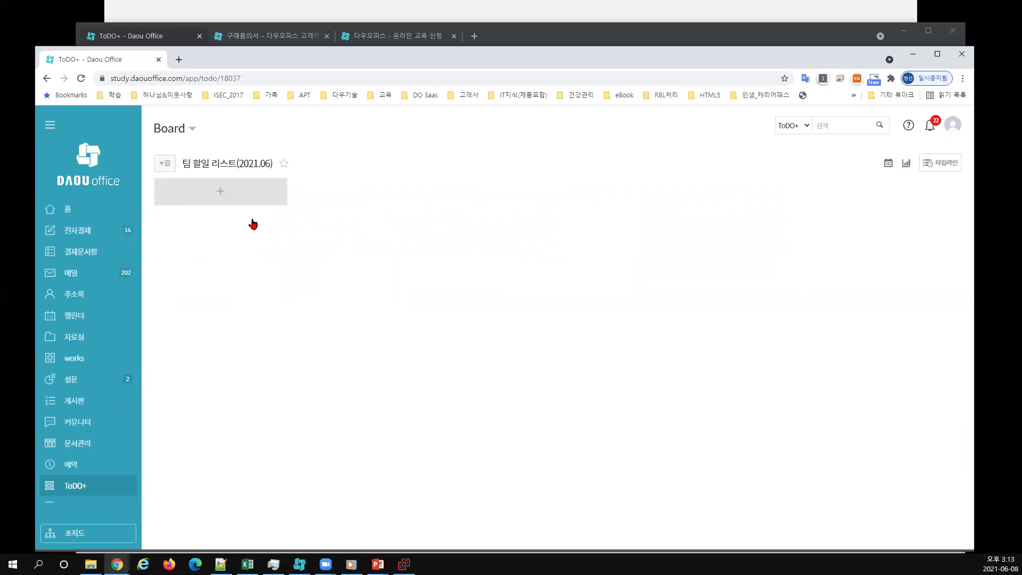
drag(251, 223, 432, 272)
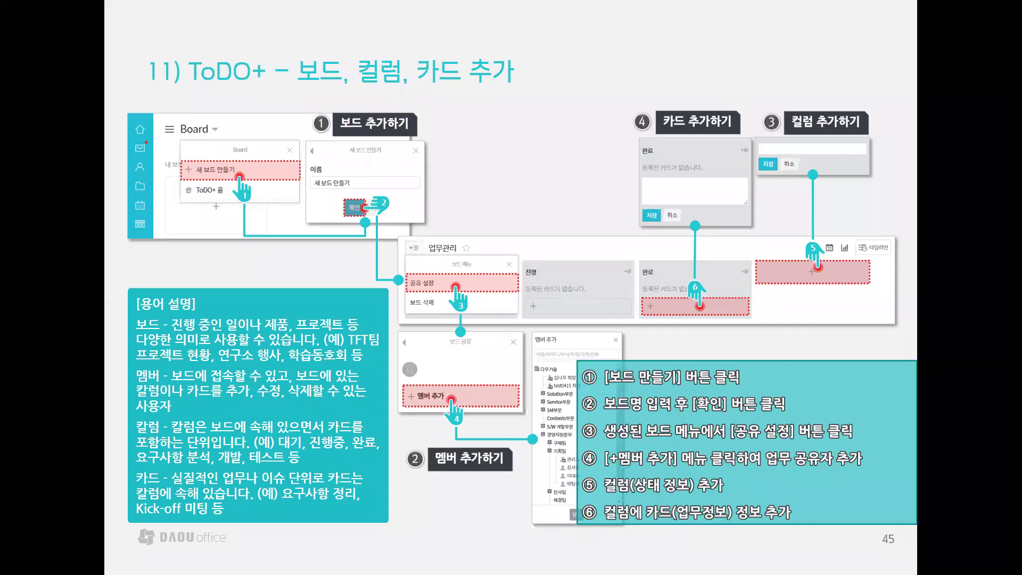
key(Right)
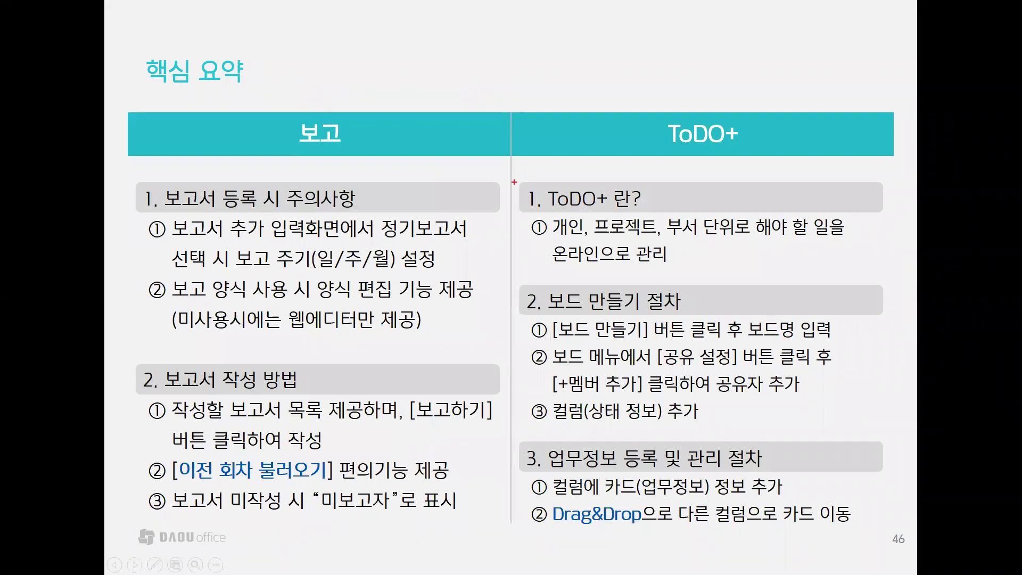
drag(511, 201, 875, 278)
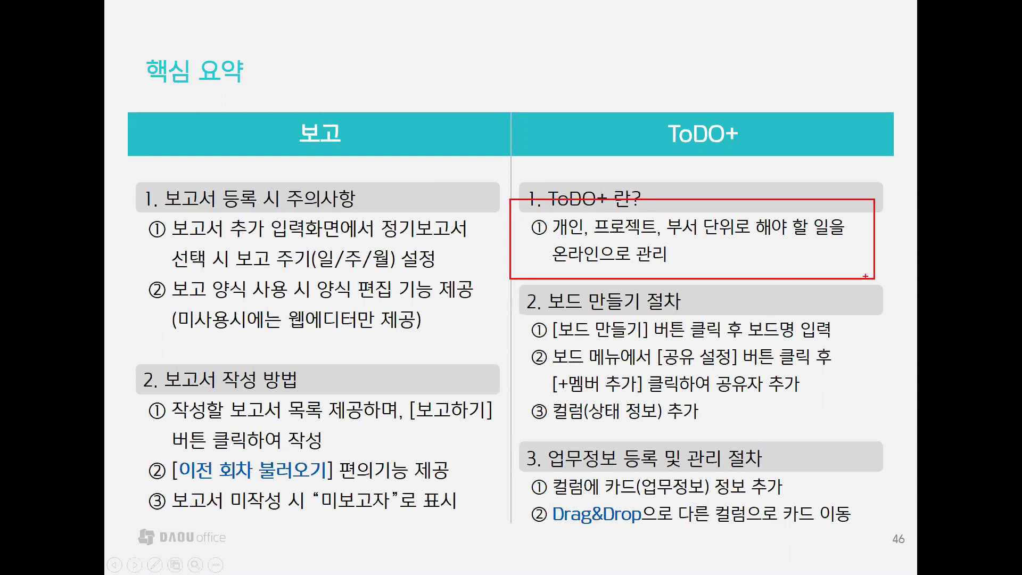
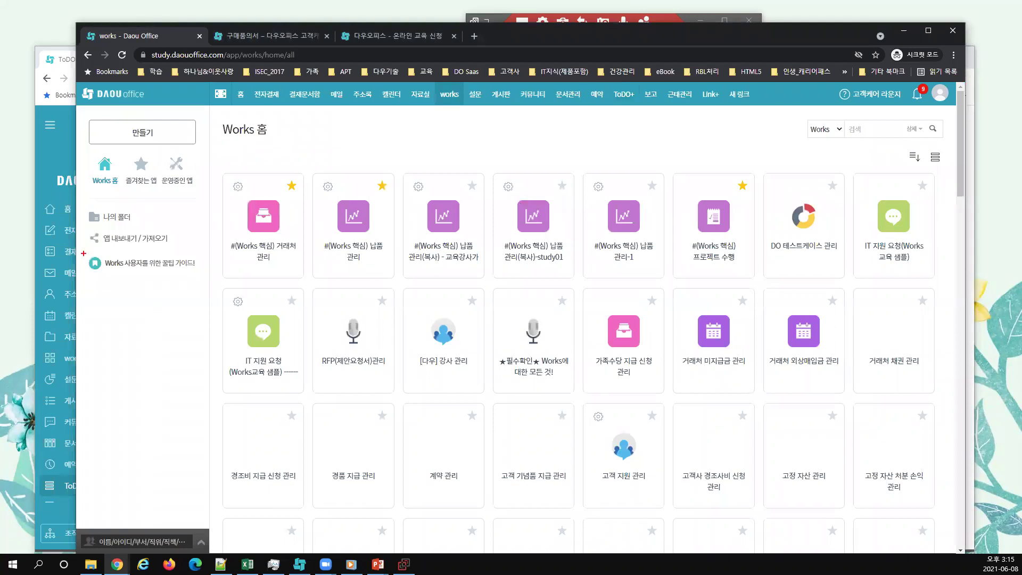
drag(82, 252, 220, 282)
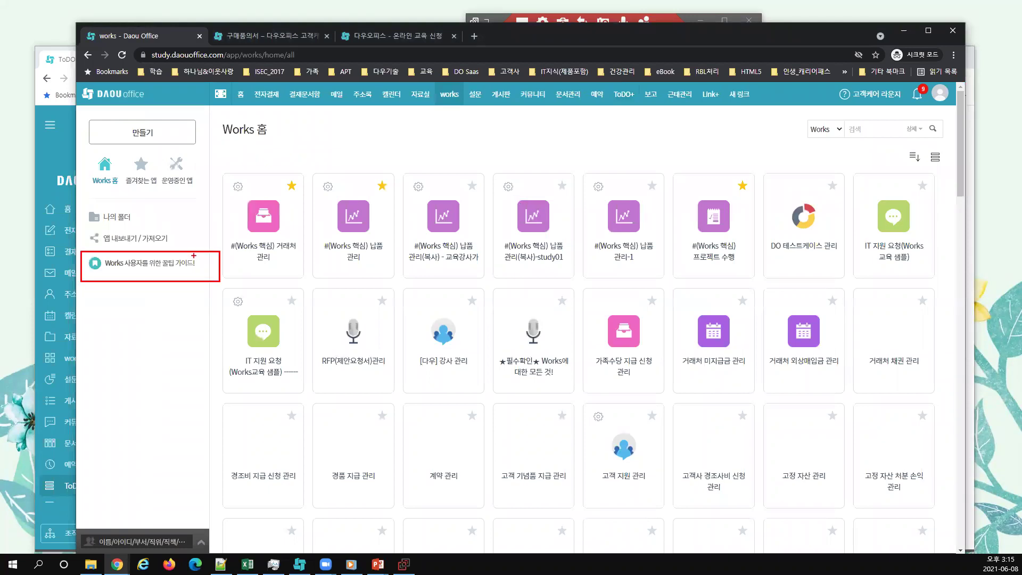
drag(190, 248, 214, 236)
key(Escape)
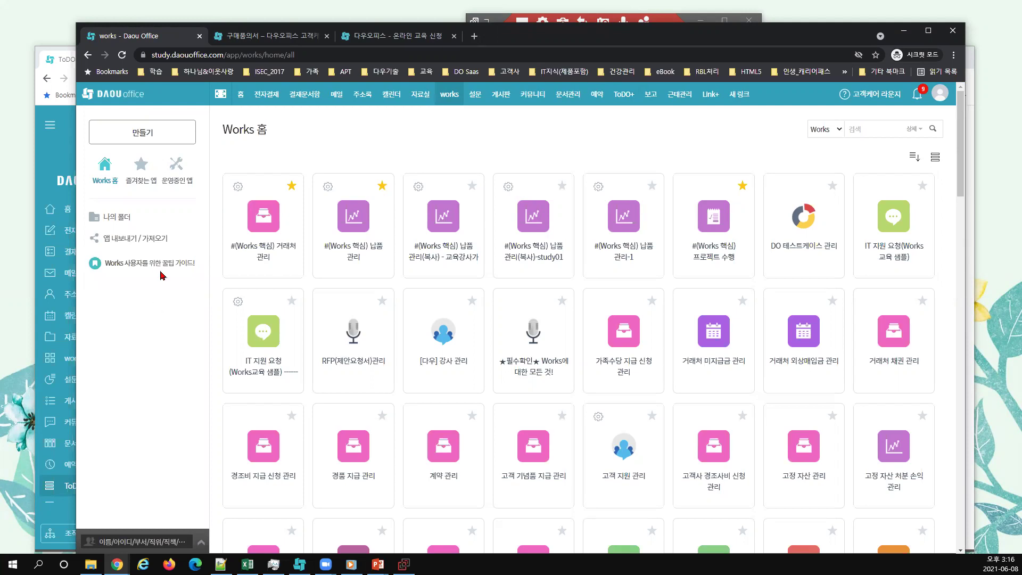
Open the Works app creation page and look through the sample apps and the existing apps that can be copied.
click(143, 140)
click(163, 184)
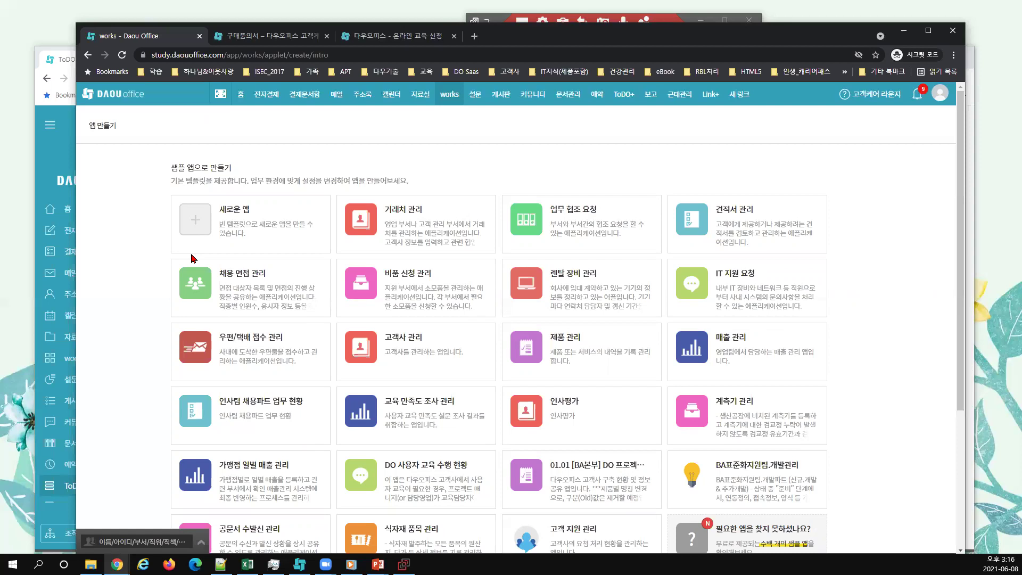
scroll(896, 271, down, 2)
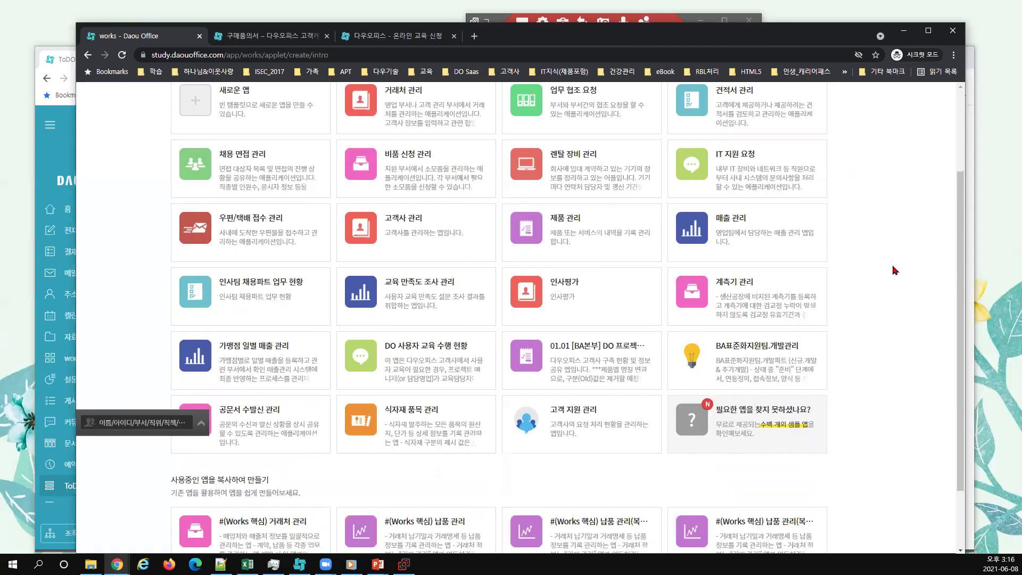
scroll(432, 216, down, 1)
scroll(287, 176, up, 4)
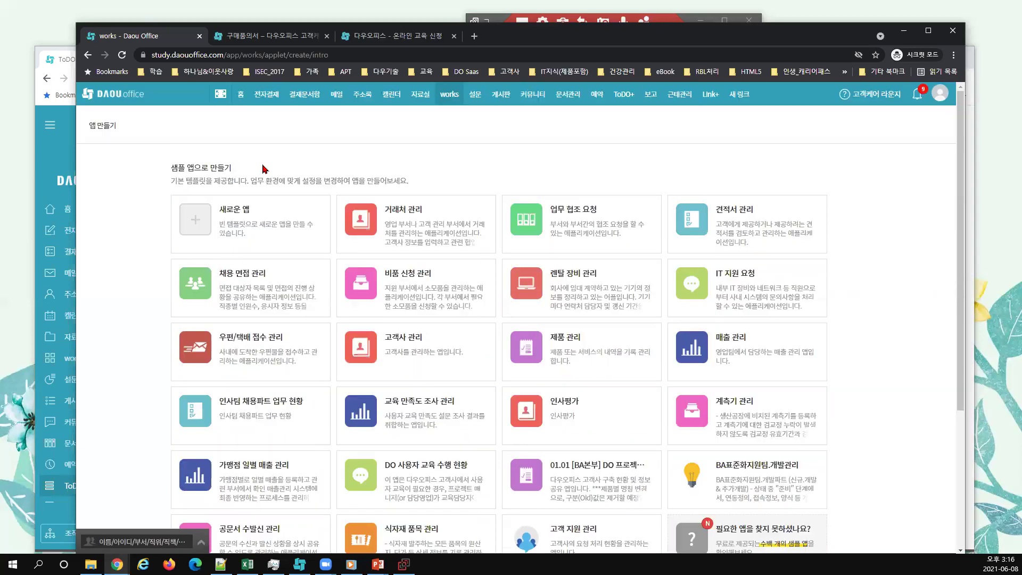
scroll(649, 265, down, 3)
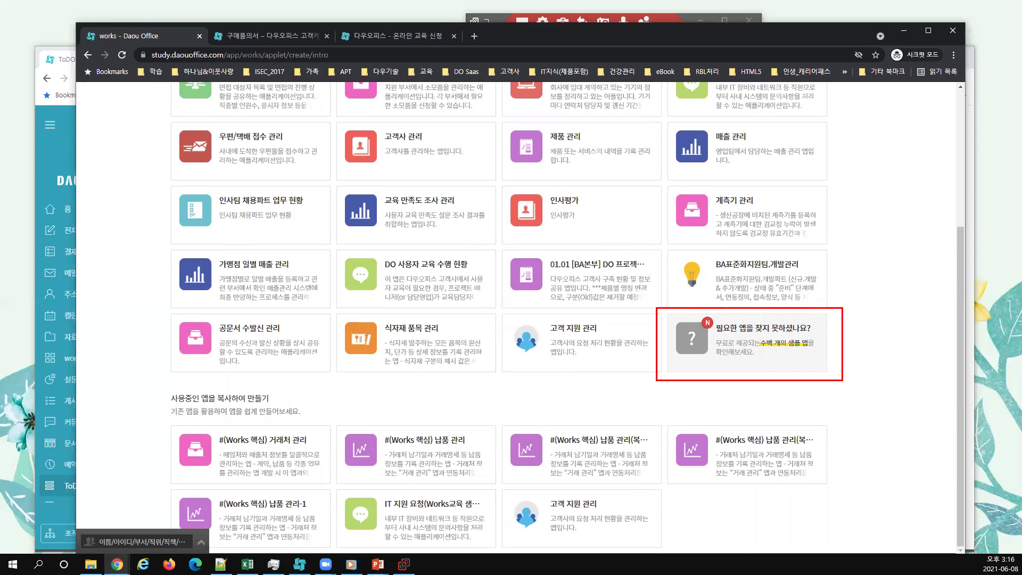
drag(822, 369, 861, 328)
key(Escape)
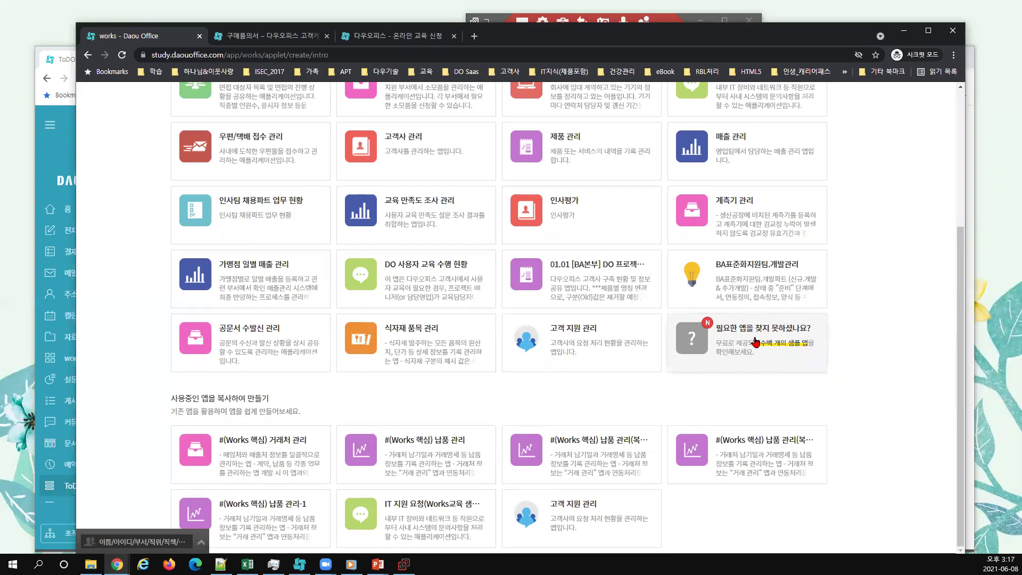
Open the free sample app site from 필요한 앱을 찾지 못하셨나요? and browse the available templates.
click(756, 341)
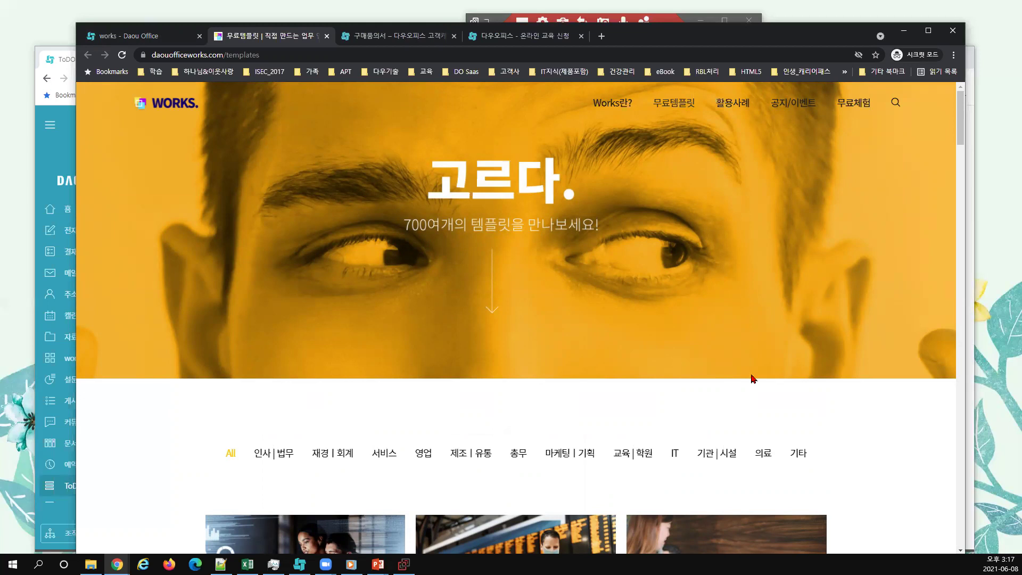
scroll(829, 410, down, 2)
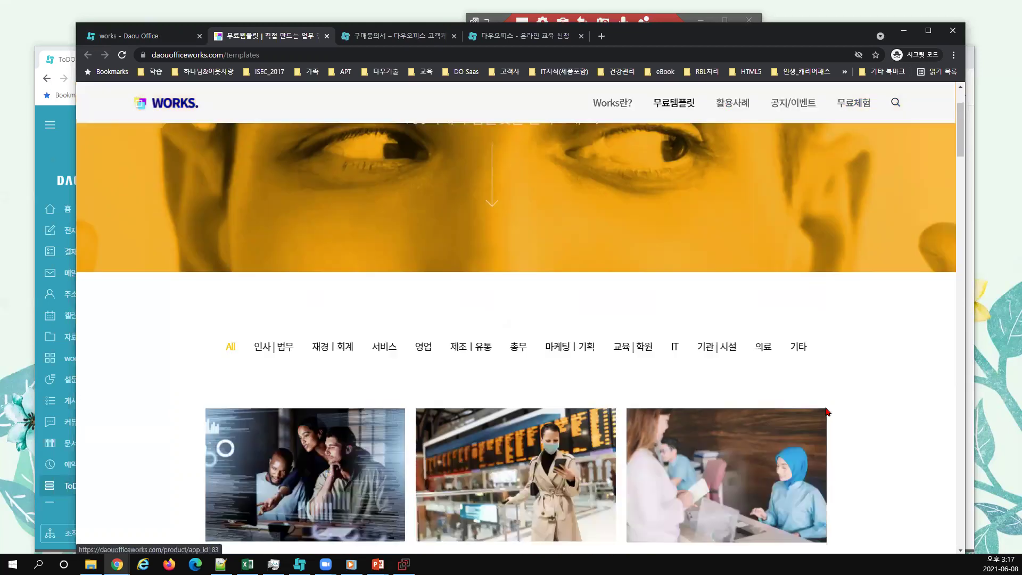
scroll(833, 408, down, 4)
scroll(832, 408, down, 5)
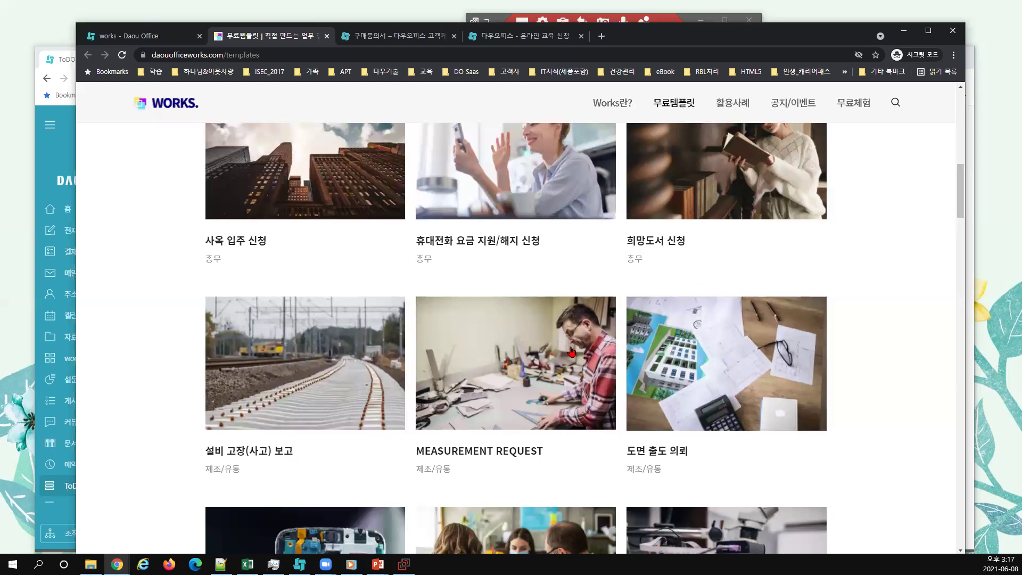
scroll(451, 413, down, 4)
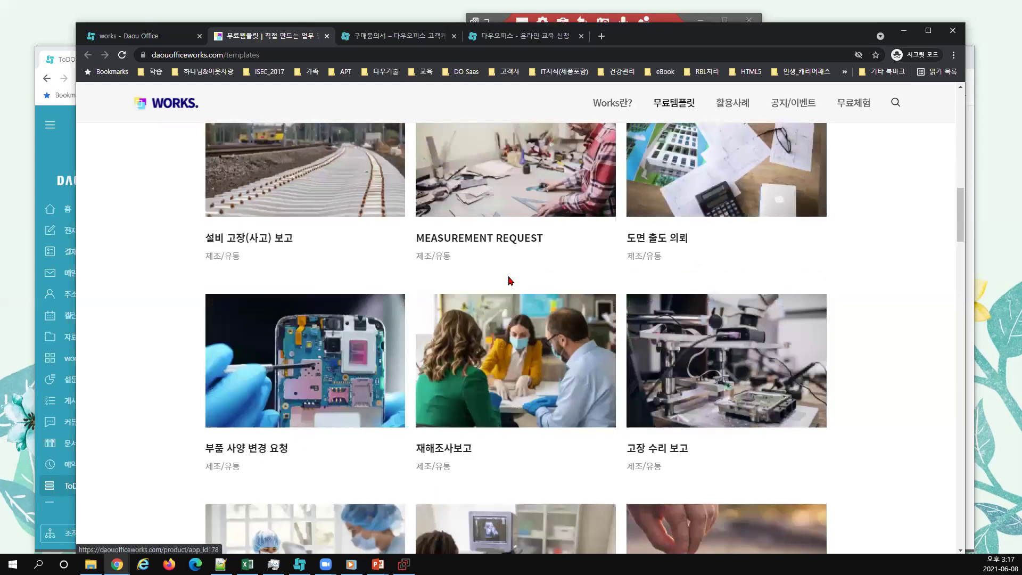
Return to the Works app creation page and locate the IT 지원 요청 sample app.
click(145, 36)
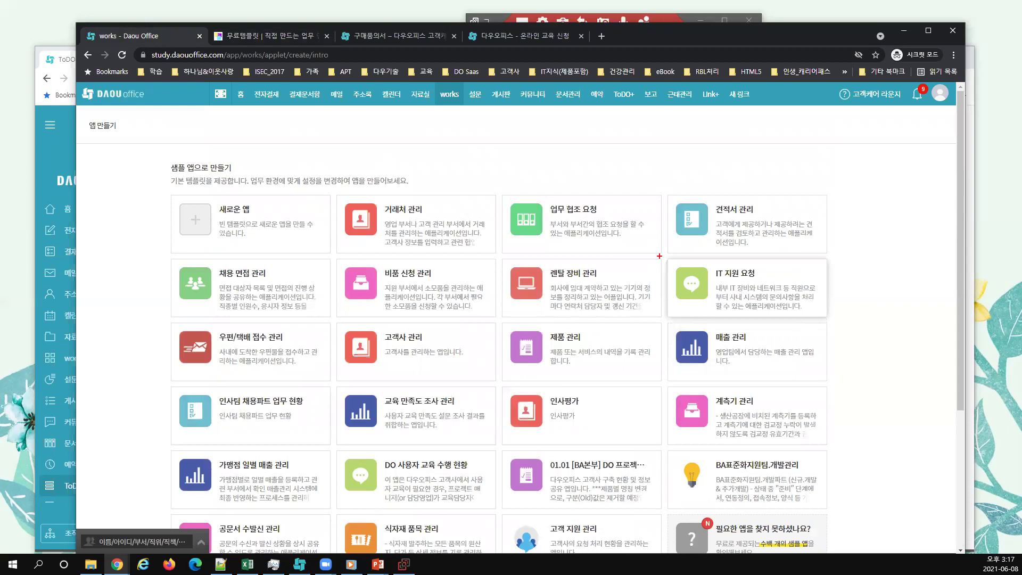
drag(659, 256, 835, 321)
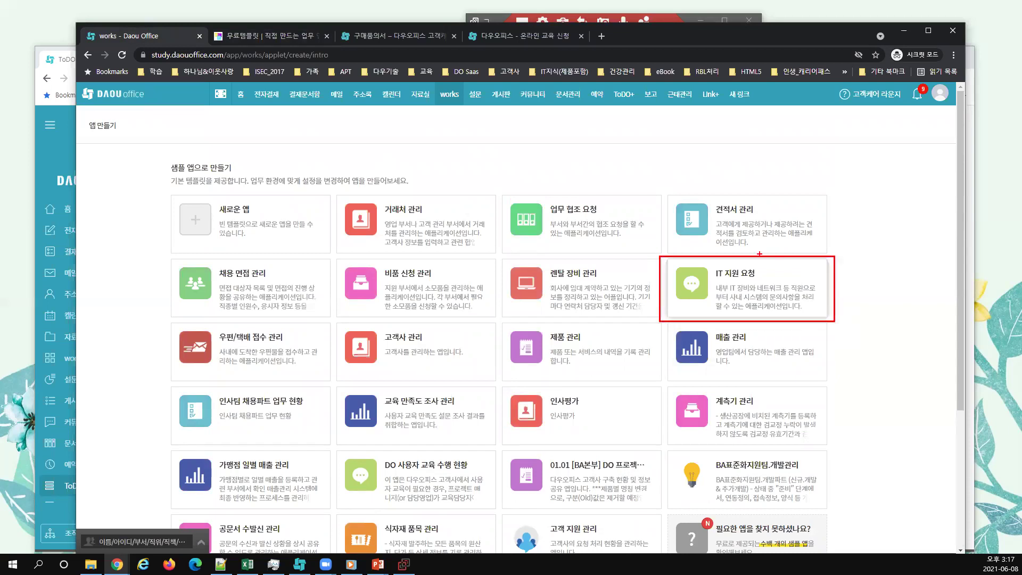
Create a Works app from the IT 지원 요청 sample, named "IT 지원 요청(IT HELP DESK) - 강사용", and close the Works guide window.
click(552, 319)
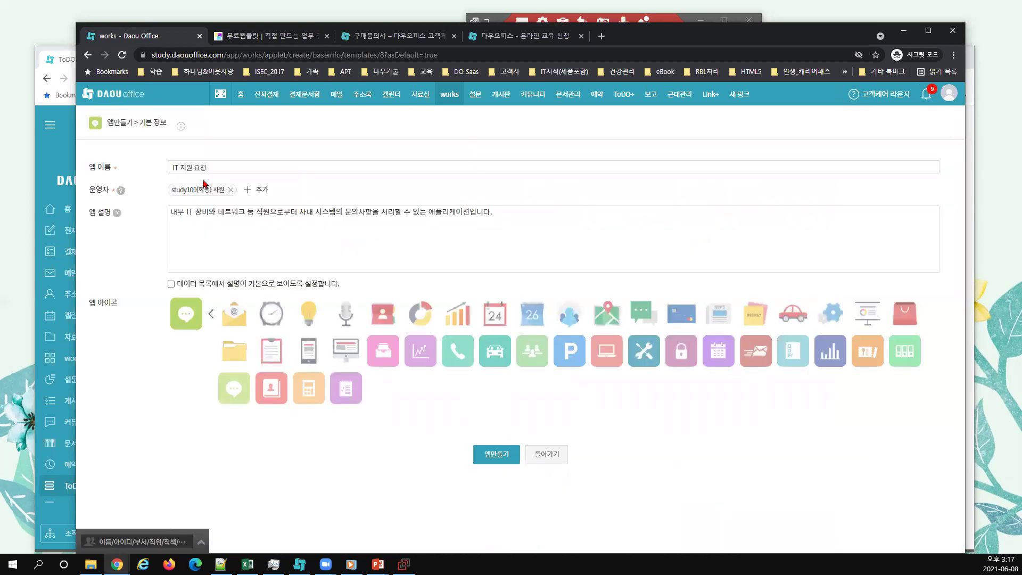
click(218, 169)
text((ㅂ)
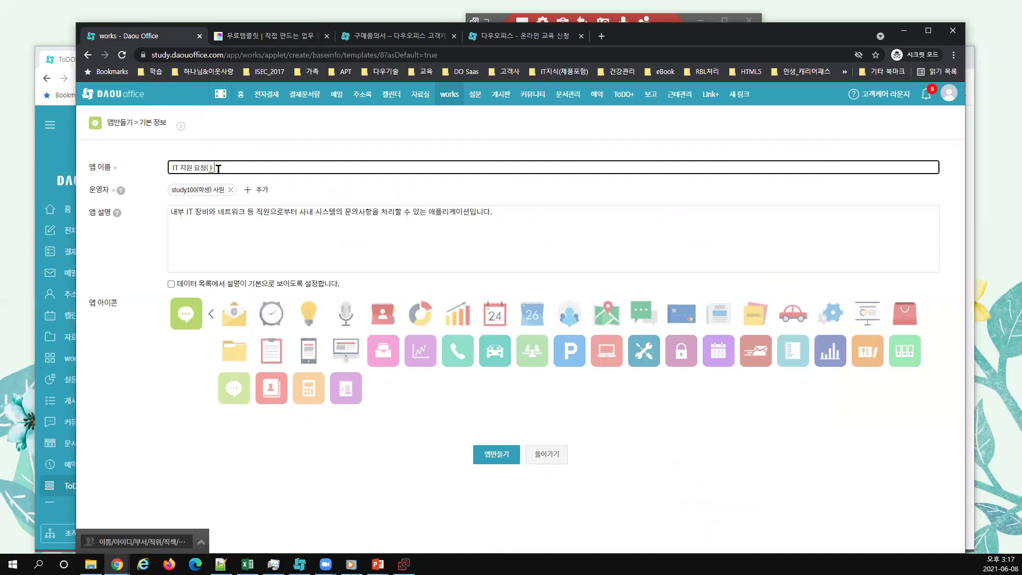
key(BackSpace)
text(ID)
text( HELP)
text( DESK)
text())
text( - 강사용)
key(ctrl+a)
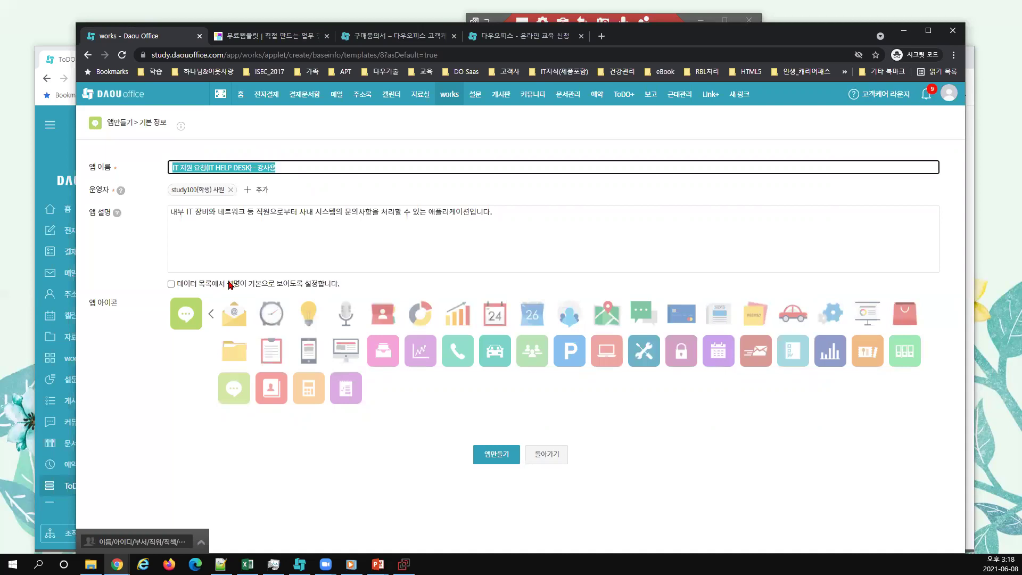
click(497, 456)
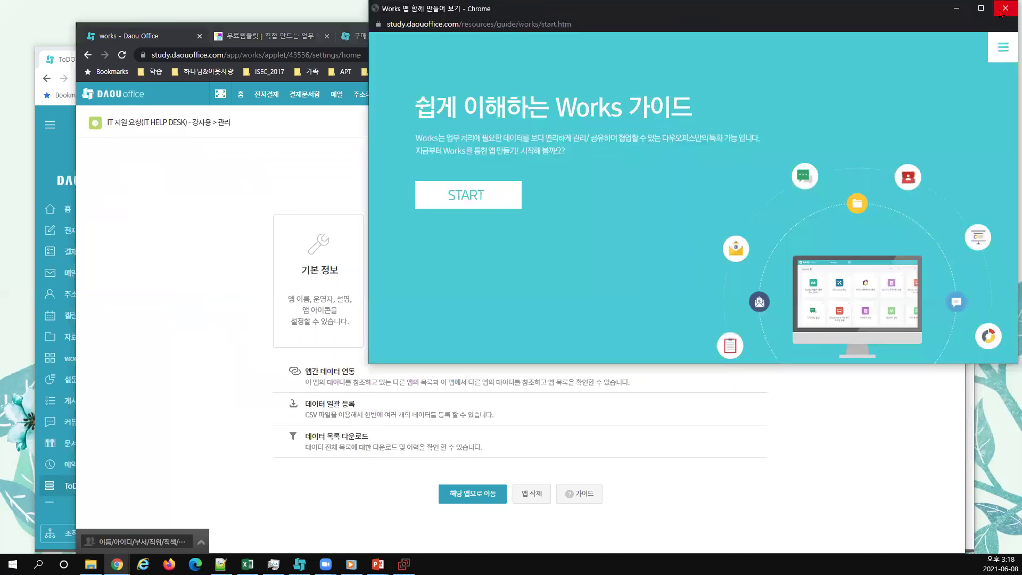
click(1005, 9)
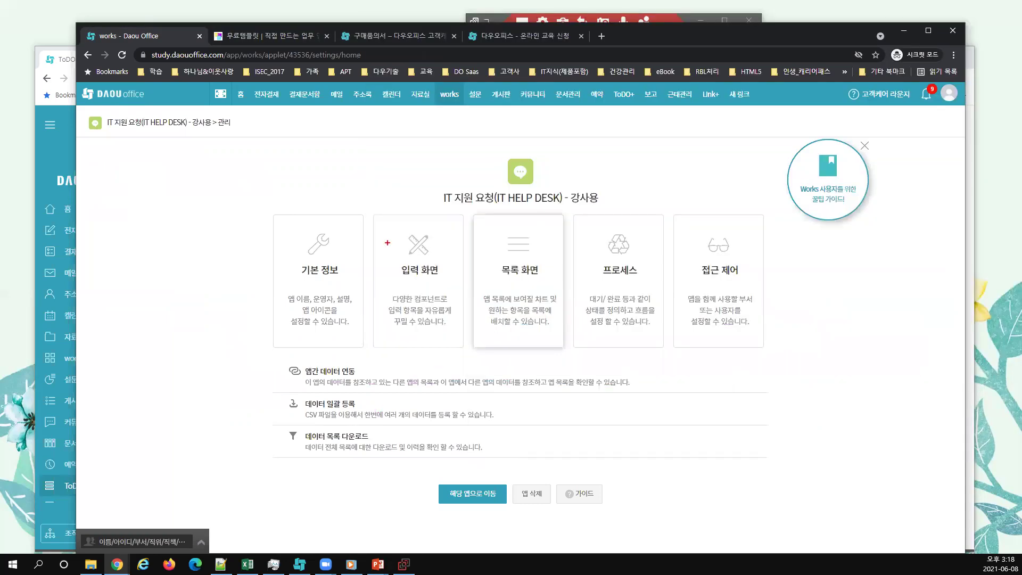
drag(403, 297, 463, 349)
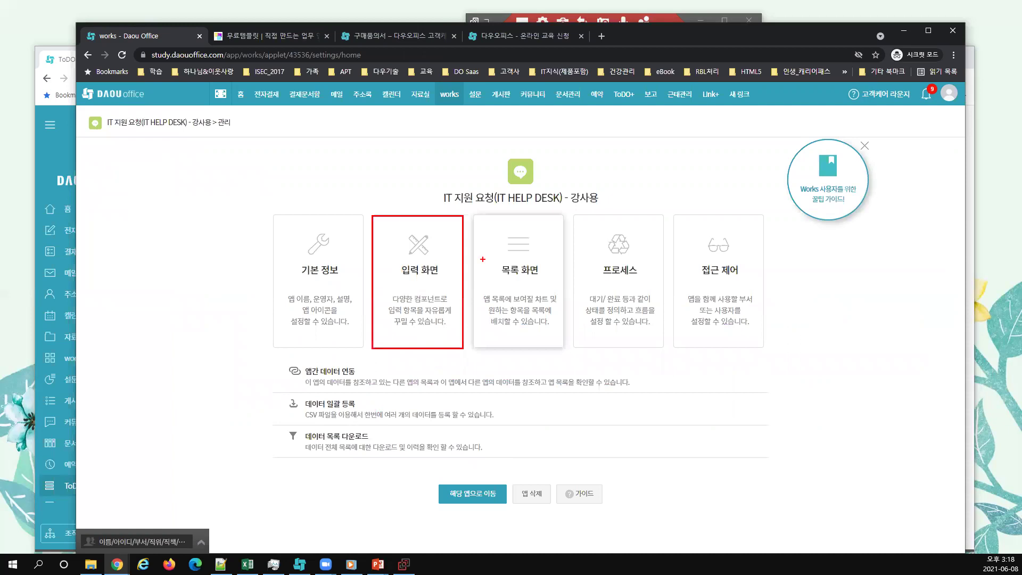
mouse_move(472, 215)
mouse_down()
mouse_move(512, 306)
mouse_move(566, 347)
mouse_up()
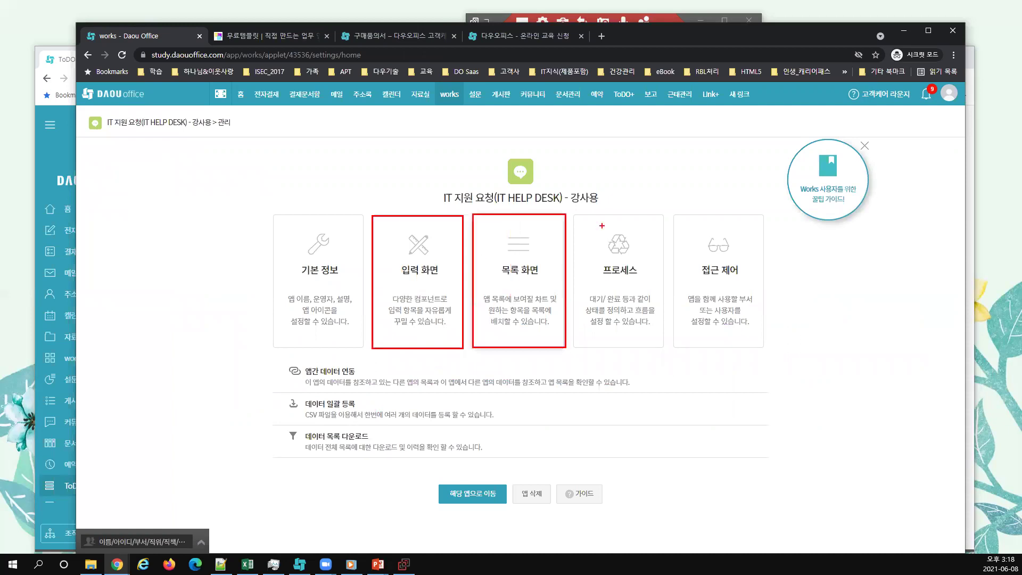
drag(573, 212, 660, 350)
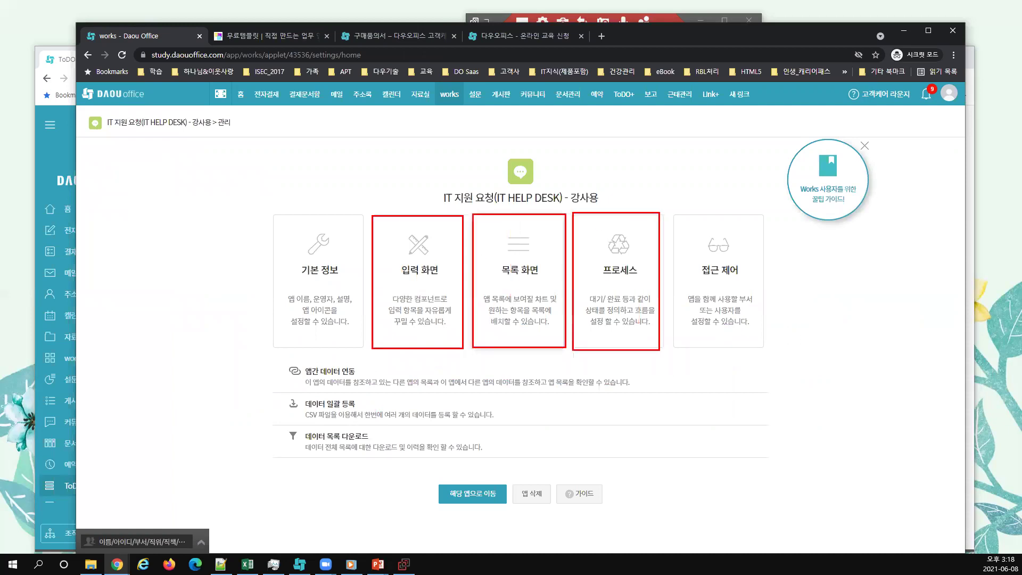
drag(671, 212, 773, 351)
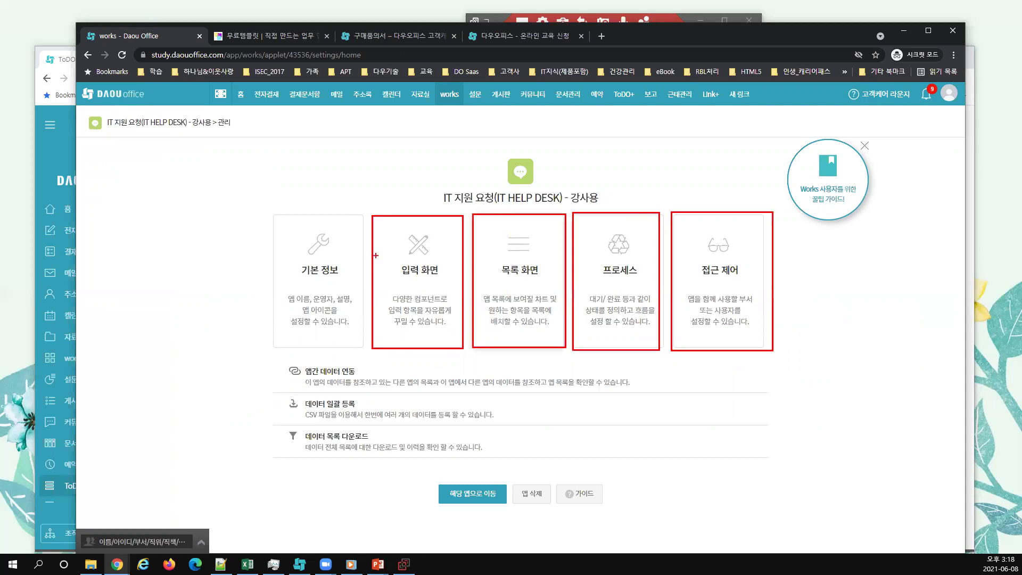
mouse_move(397, 220)
mouse_down()
mouse_move(410, 195)
mouse_move(432, 235)
mouse_up()
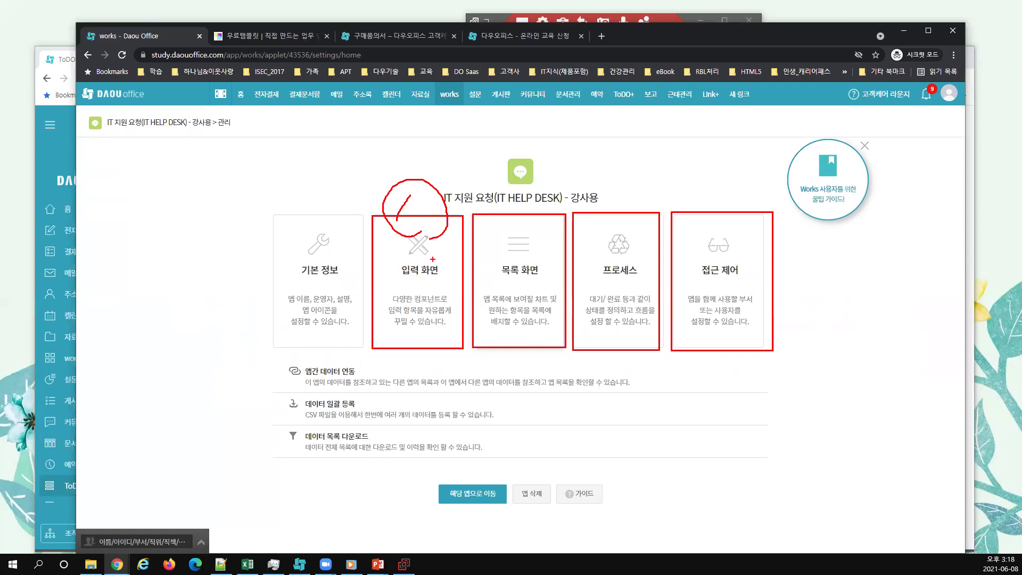
drag(500, 205, 538, 237)
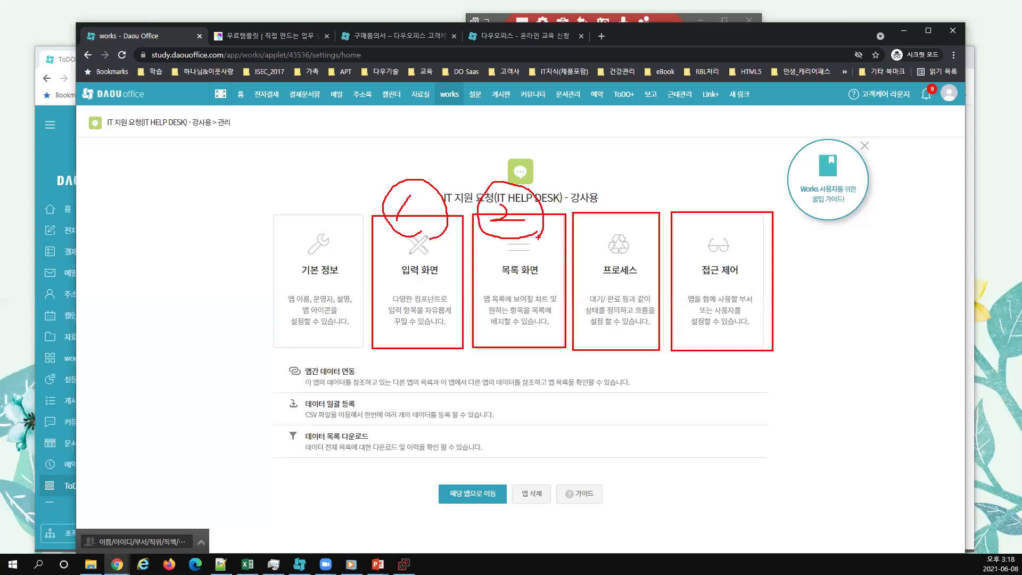
mouse_move(619, 198)
mouse_down()
mouse_move(596, 227)
mouse_move(658, 213)
mouse_up()
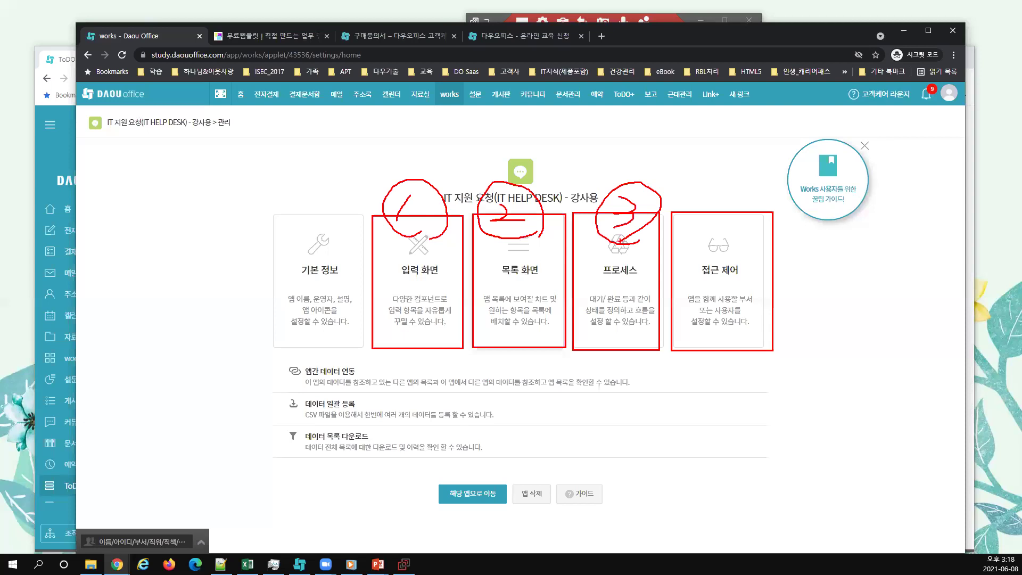
mouse_move(733, 192)
mouse_down()
mouse_move(727, 204)
mouse_move(750, 229)
mouse_up()
drag(752, 196, 735, 230)
drag(722, 188, 745, 245)
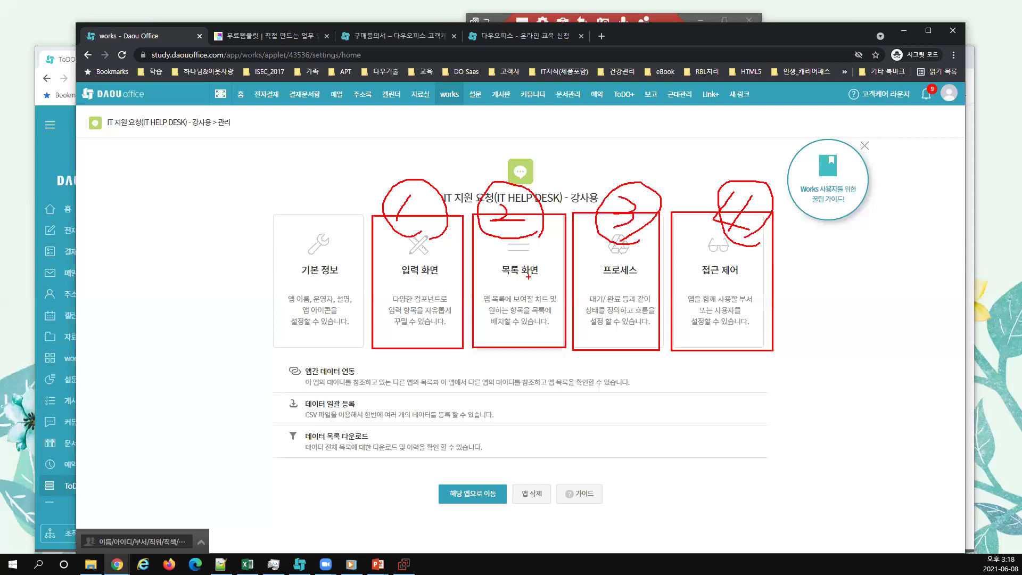
key(Escape)
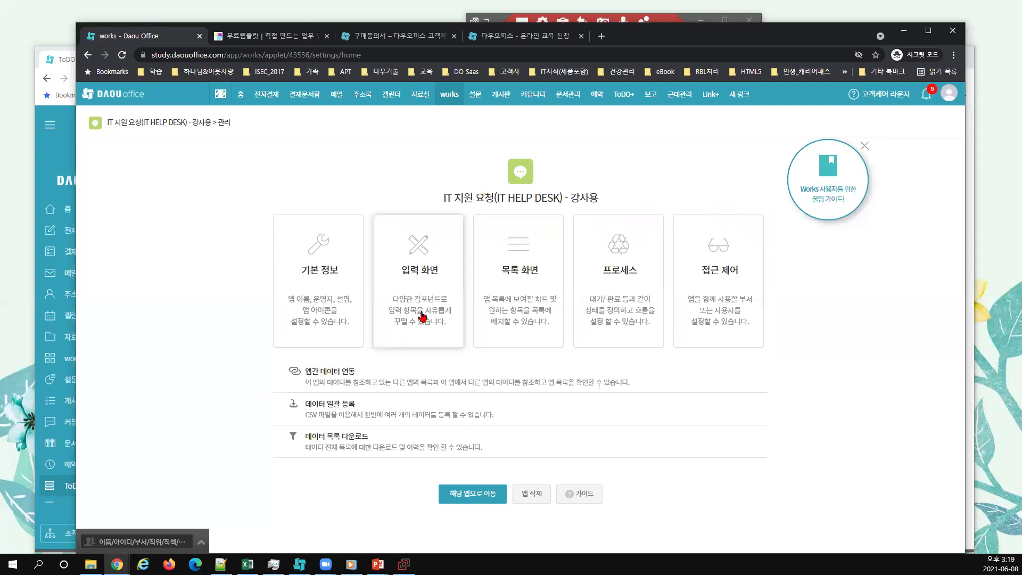
Open the app's 입력 화면 settings and add a 날짜 field below 요청 구분 in the 요청내용 column area.
click(422, 317)
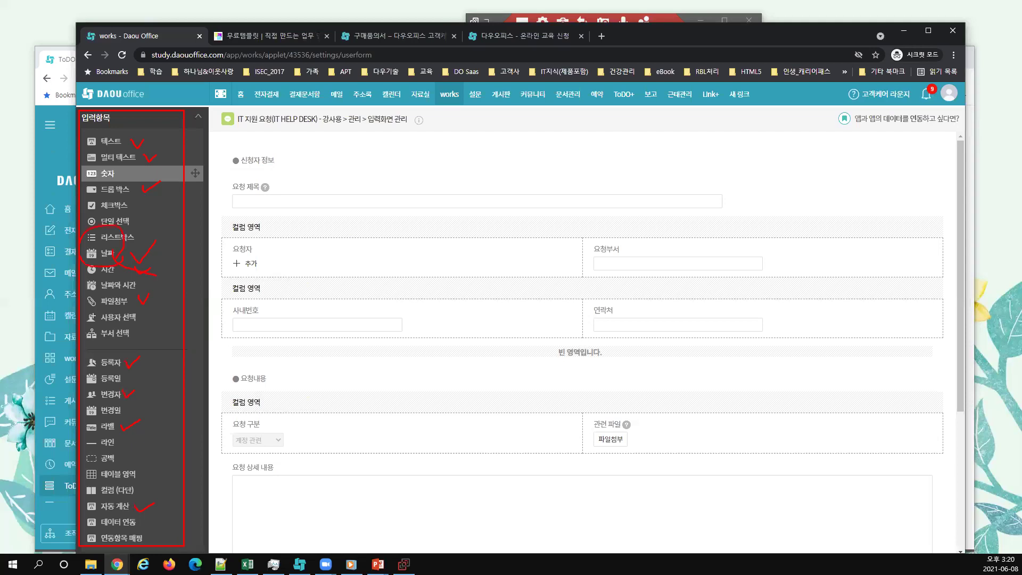
mouse_move(123, 264)
mouse_down()
mouse_move(290, 434)
mouse_move(297, 462)
mouse_up()
mouse_move(272, 455)
mouse_down()
mouse_move(299, 472)
mouse_move(309, 439)
mouse_up()
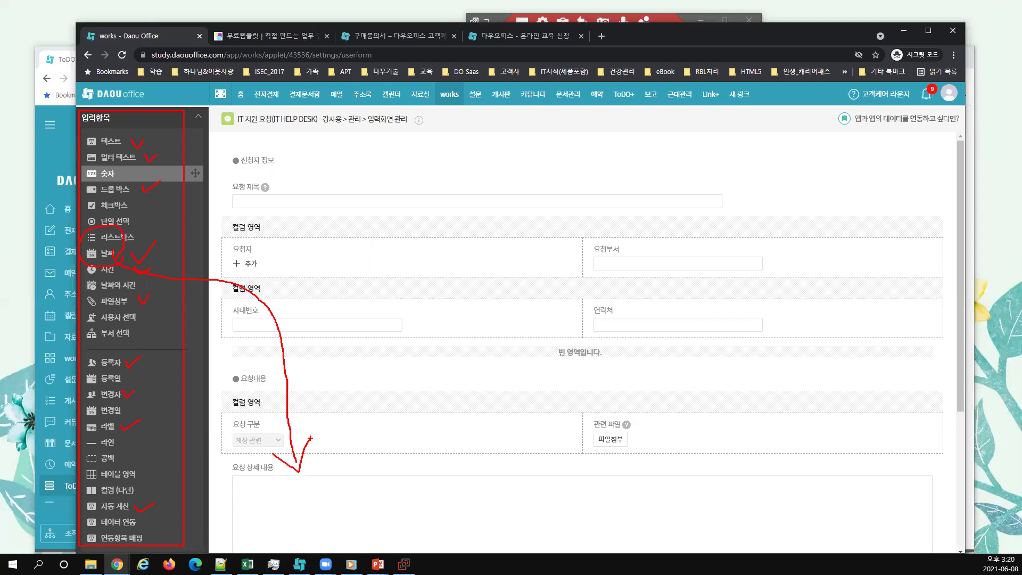
key(Escape)
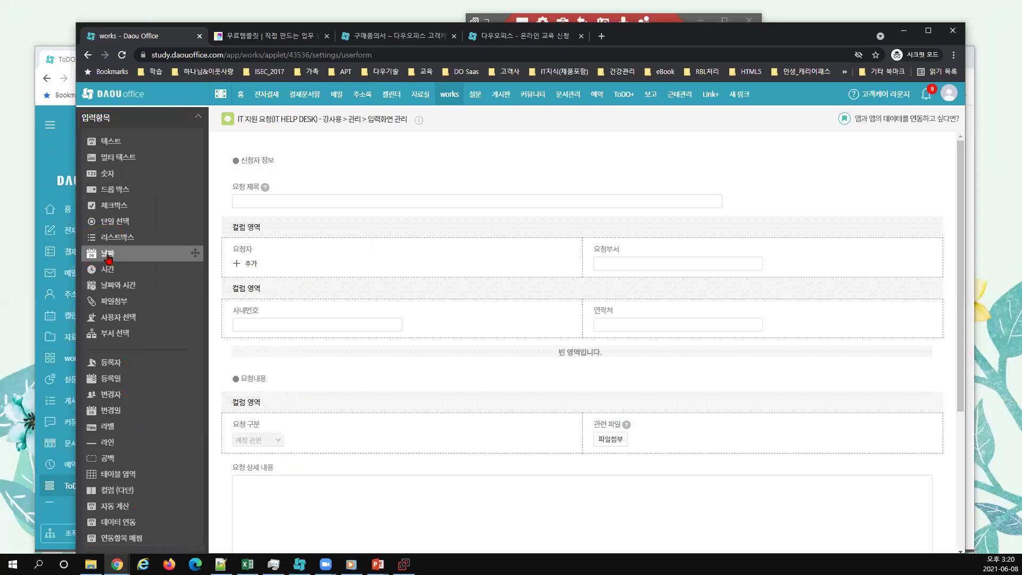
drag(108, 260, 267, 479)
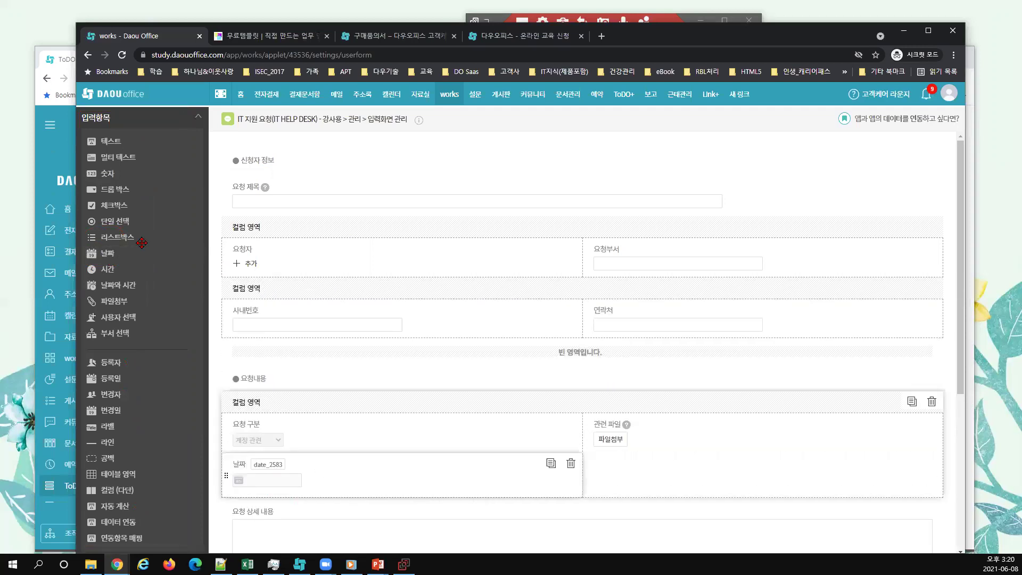
Rename the new date field to "처리 요청 기한" and save the input screen.
click(127, 173)
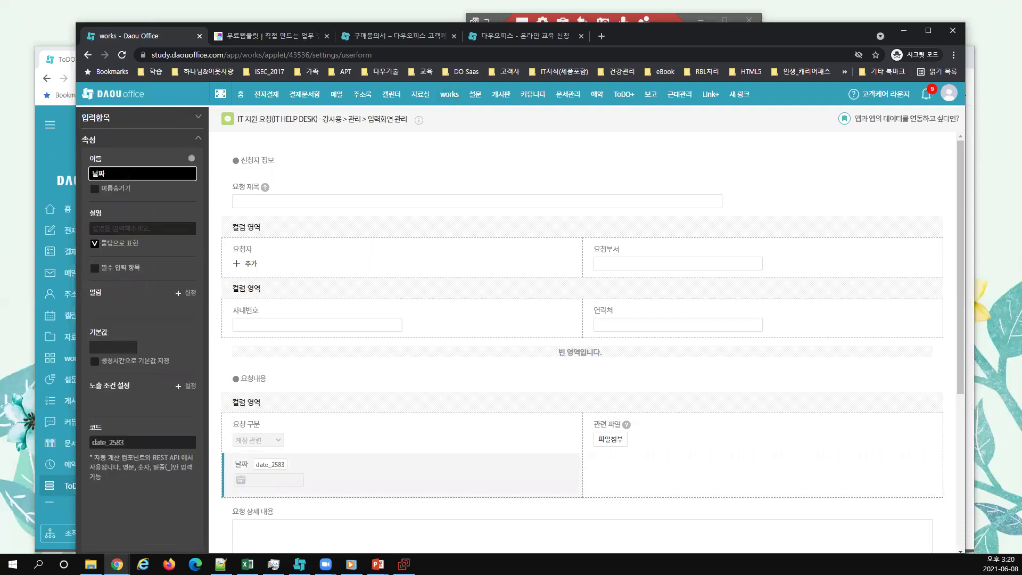
key(ctrl+a)
text(요처)
key(ctrl+a)
text(처리)
text( 요청 ㄱ)
text(기한)
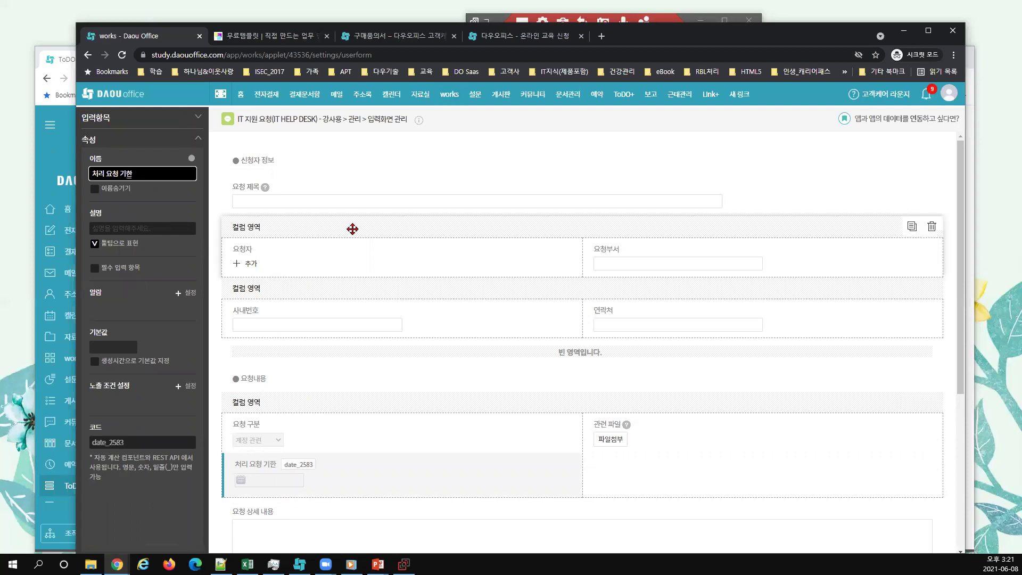
click(392, 477)
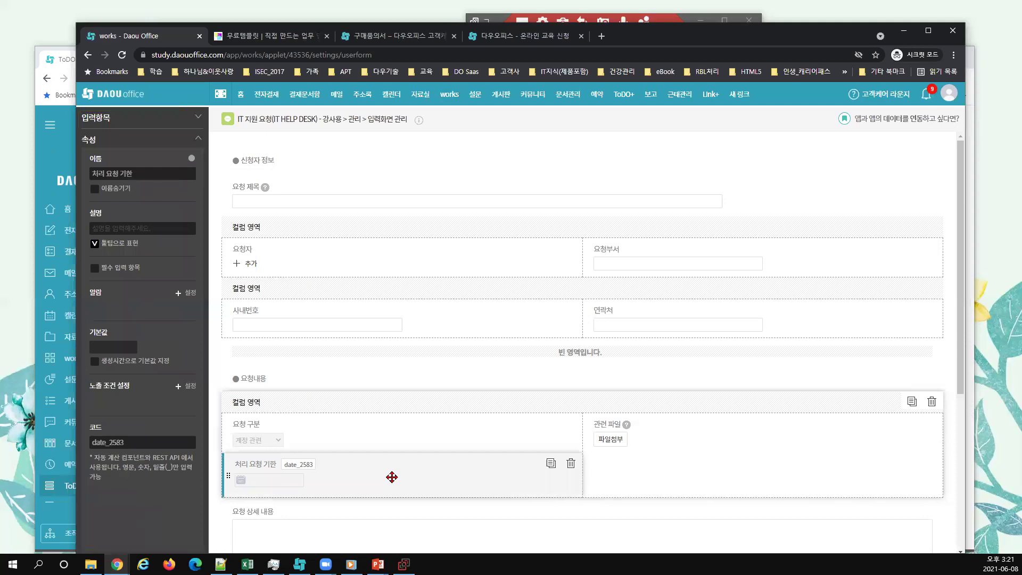
scroll(580, 418, down, 5)
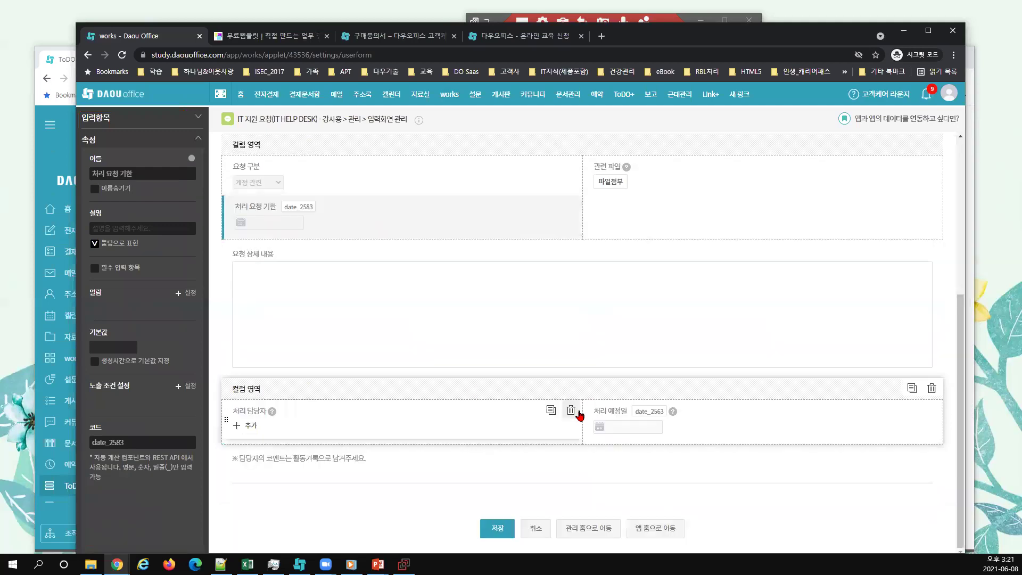
click(496, 529)
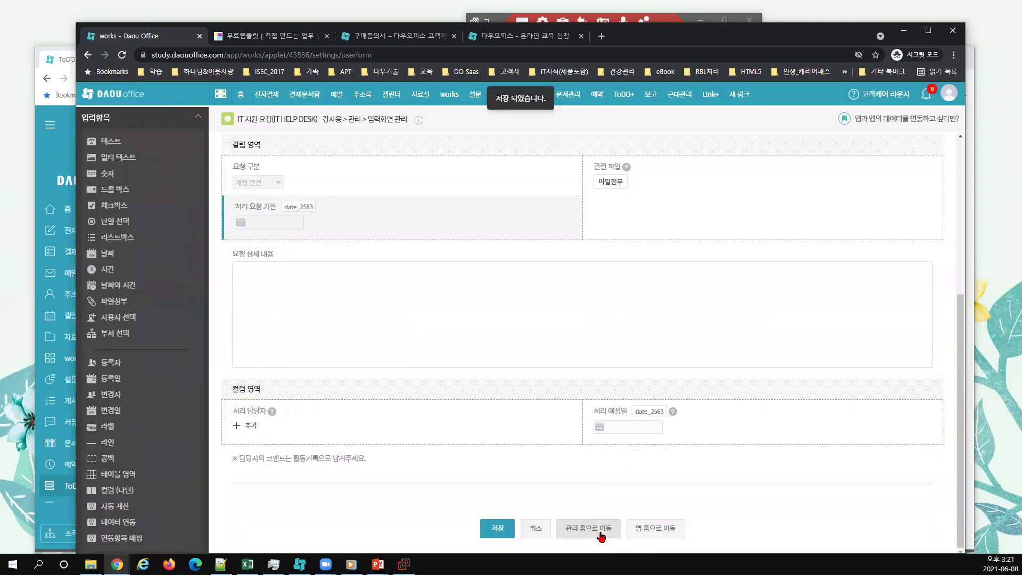
Go to the app's 목록 화면 settings and add a chart named "요청 구부 현황(월별)".
click(602, 537)
click(504, 293)
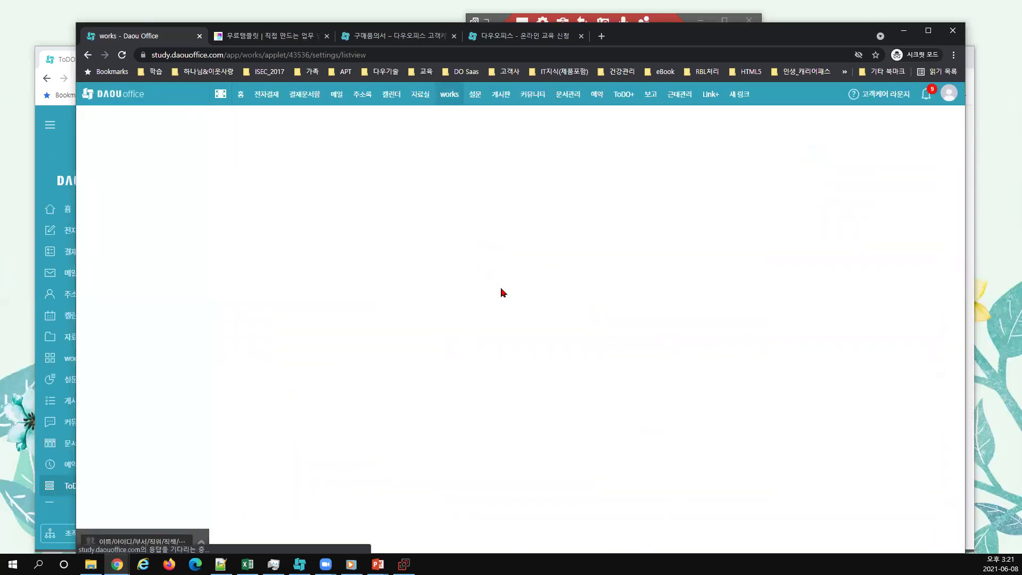
click(196, 290)
click(238, 219)
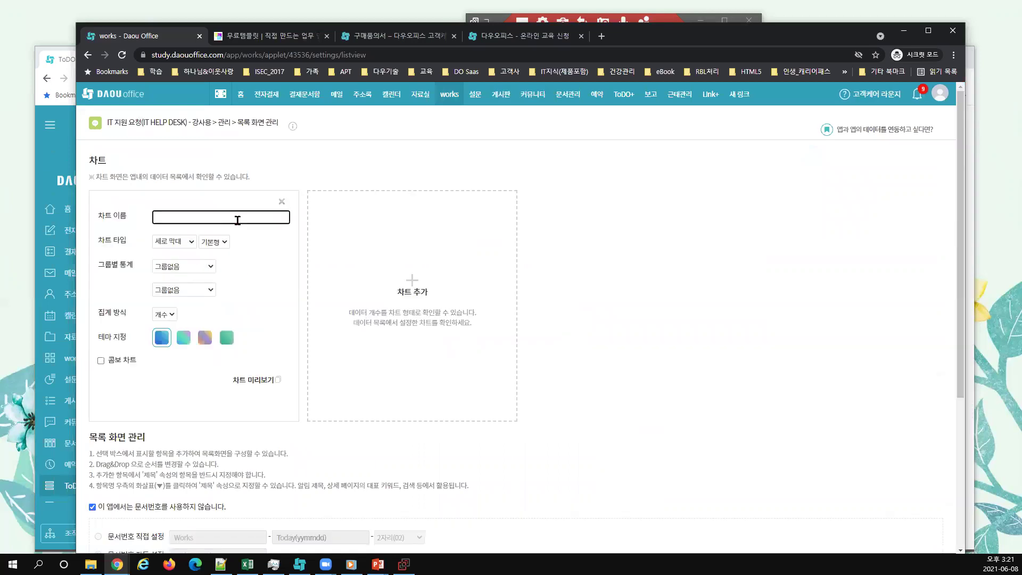
text(요청 구)
text(부 현호)
text(황(월벼)
text(별))
Set the chart's bar style to 누적형 and group its statistics by 등록일 per 월, with 요청 구분 as second group.
click(213, 242)
click(219, 260)
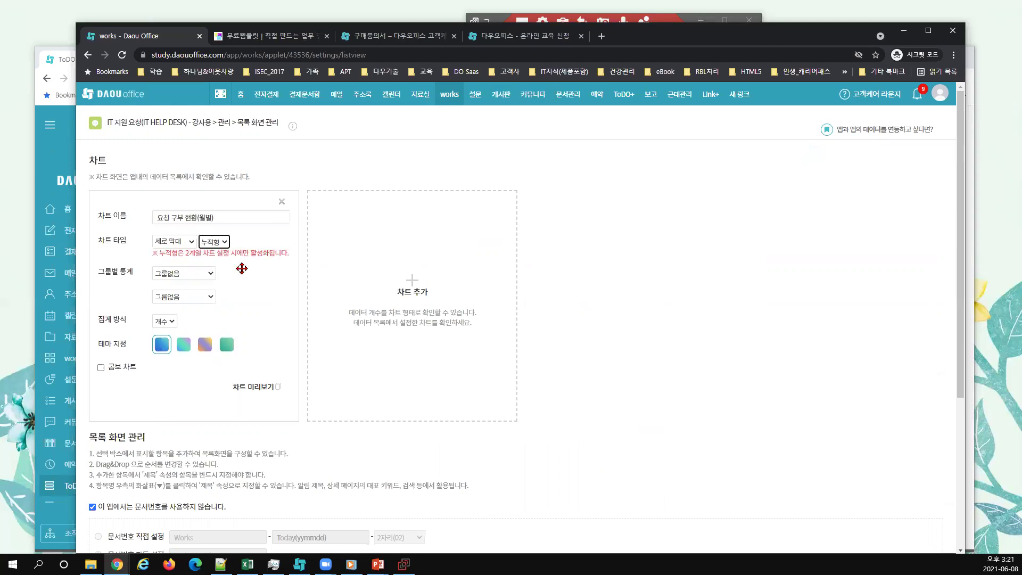
click(198, 277)
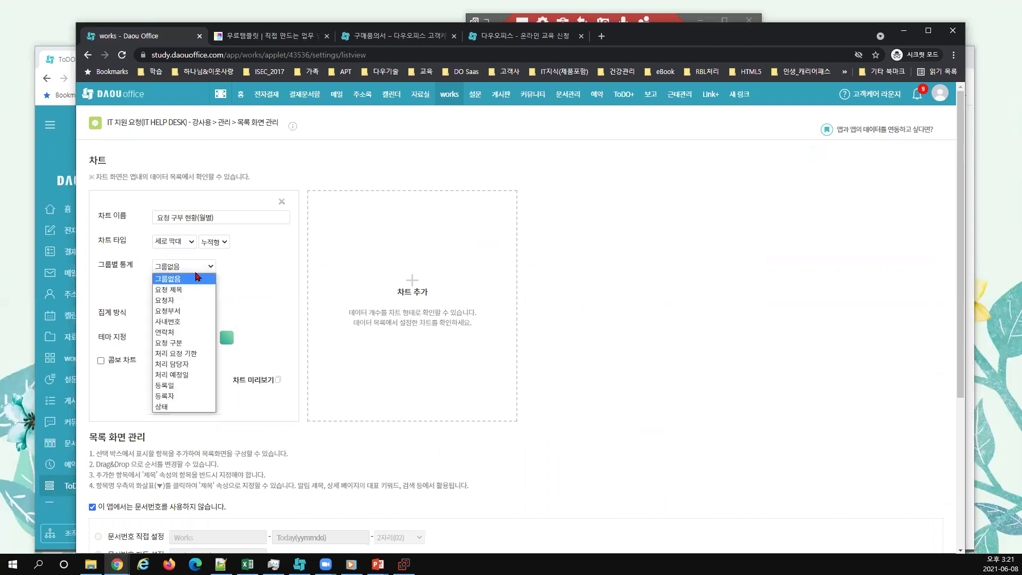
click(192, 384)
click(235, 266)
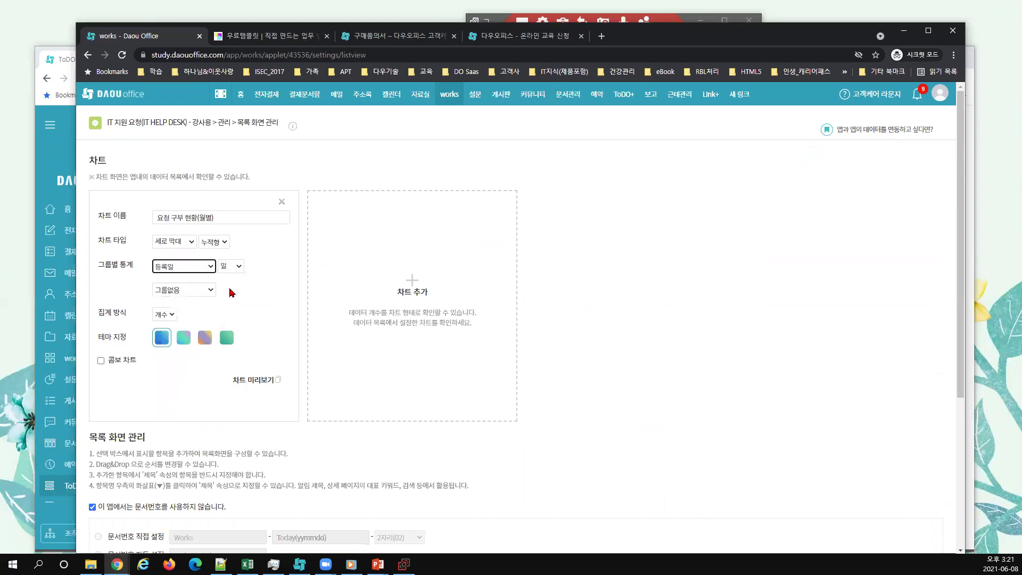
click(228, 288)
click(200, 292)
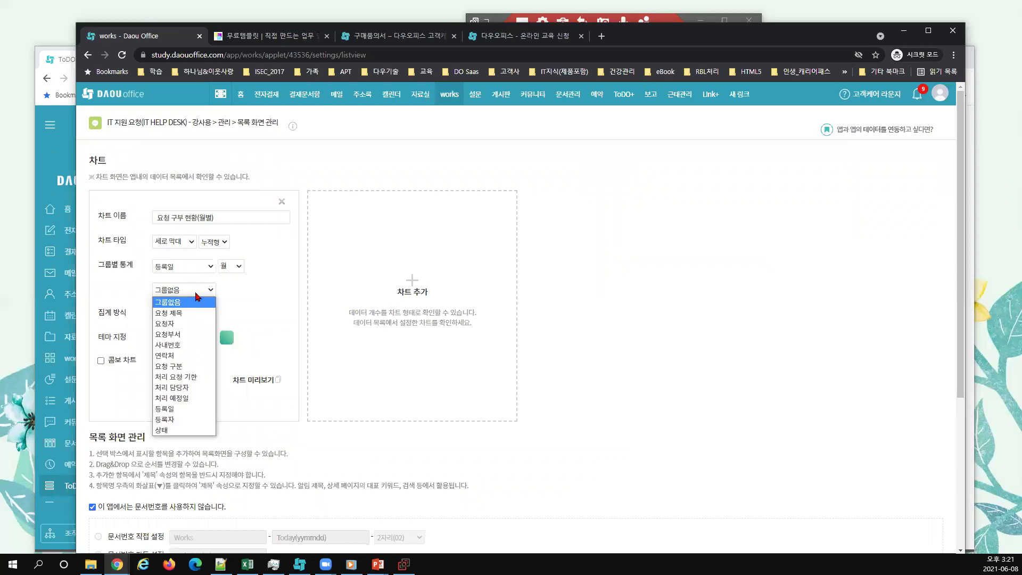
click(189, 367)
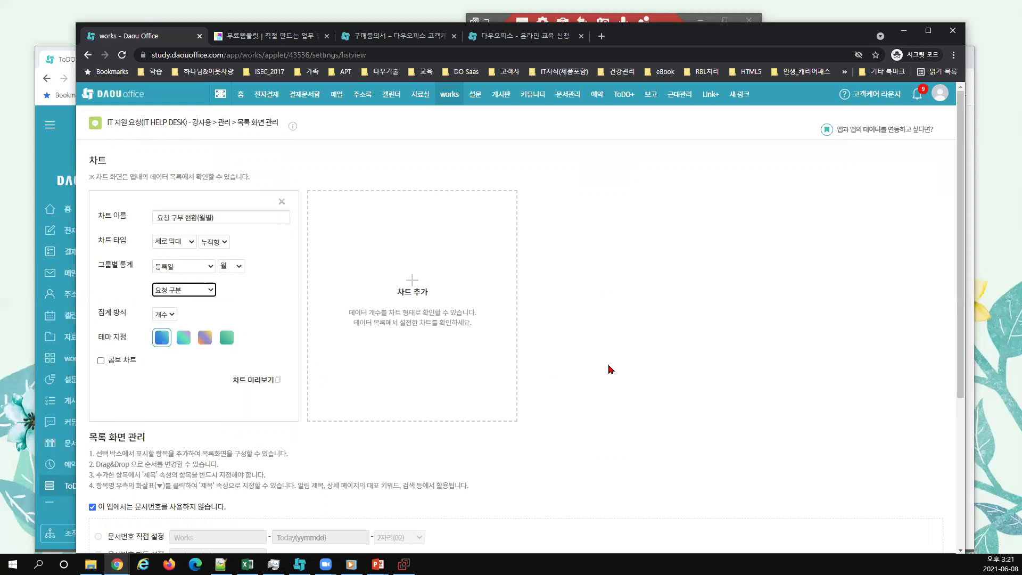
Add the 요청 구분 item as a column in the list screen layout.
scroll(610, 369, down, 4)
scroll(319, 366, down, 1)
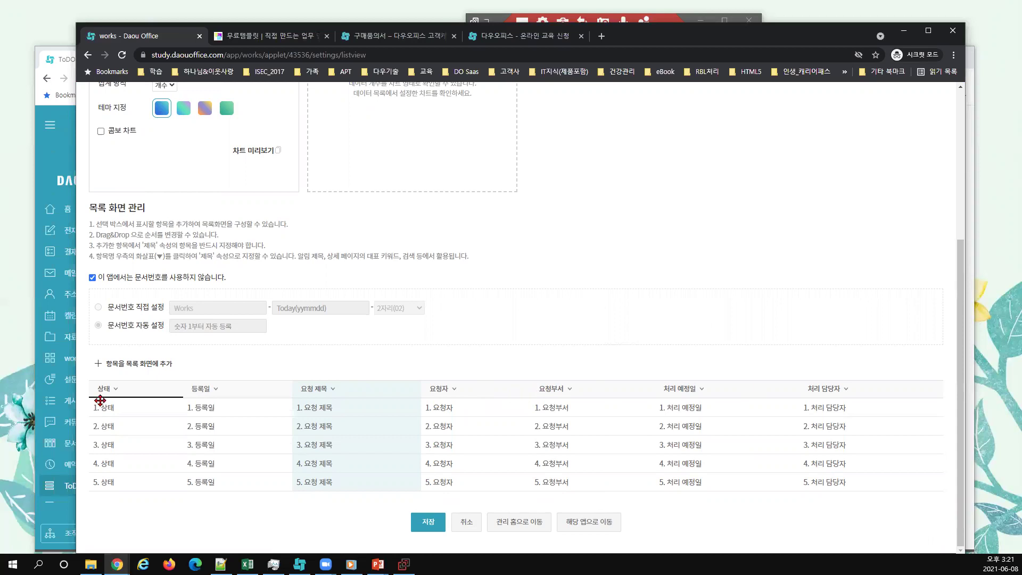
click(123, 366)
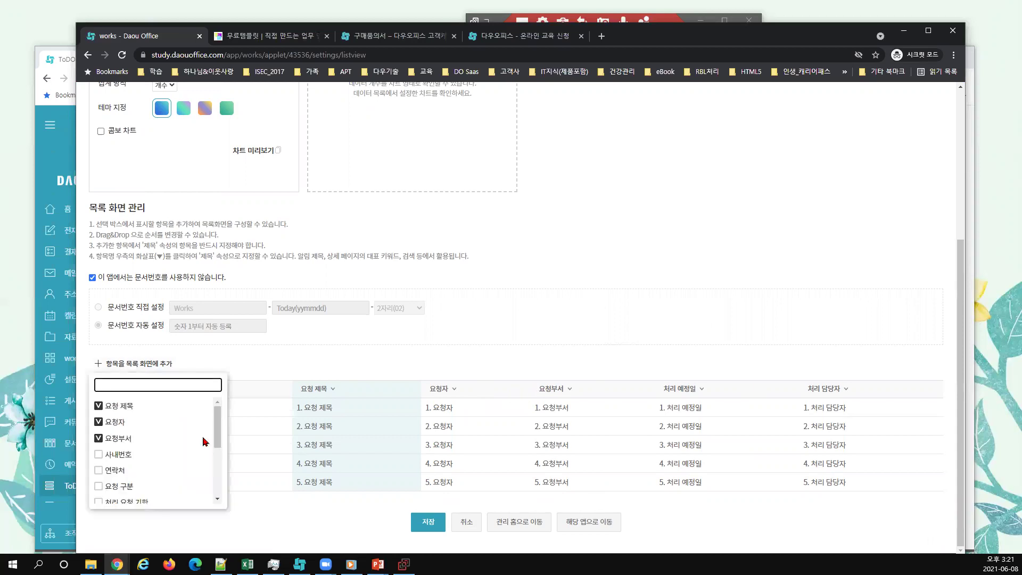
click(98, 487)
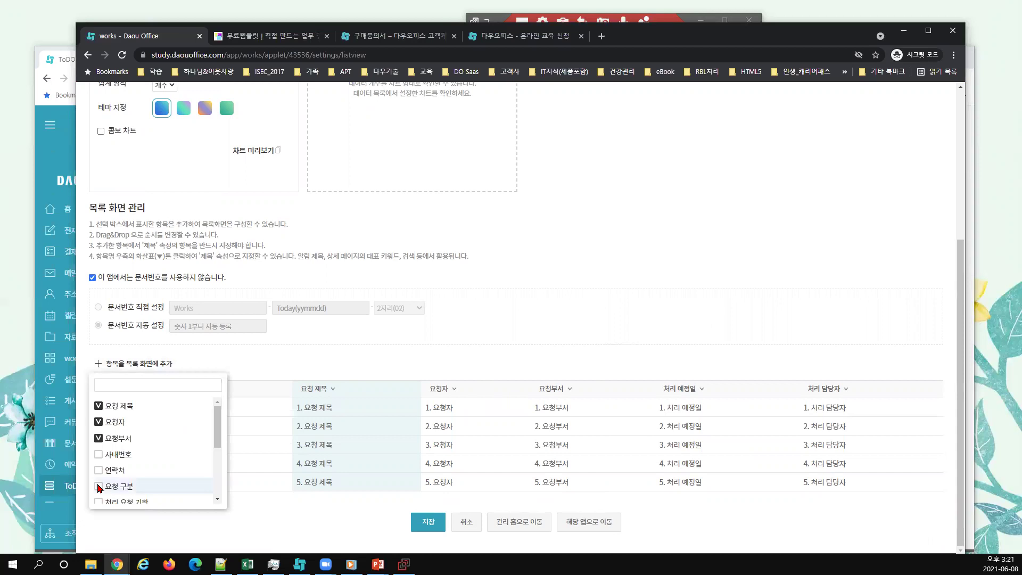
click(98, 486)
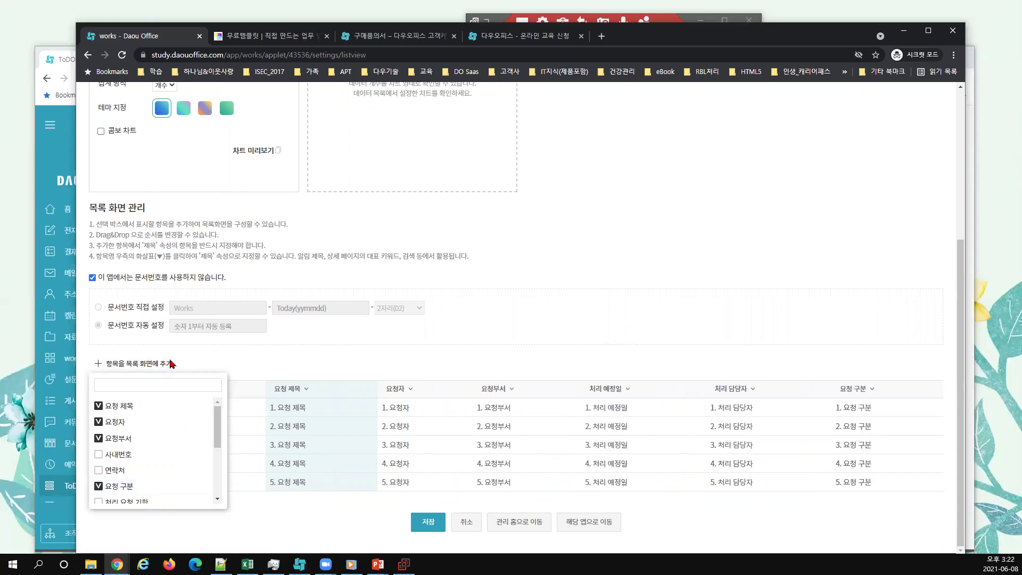
click(863, 393)
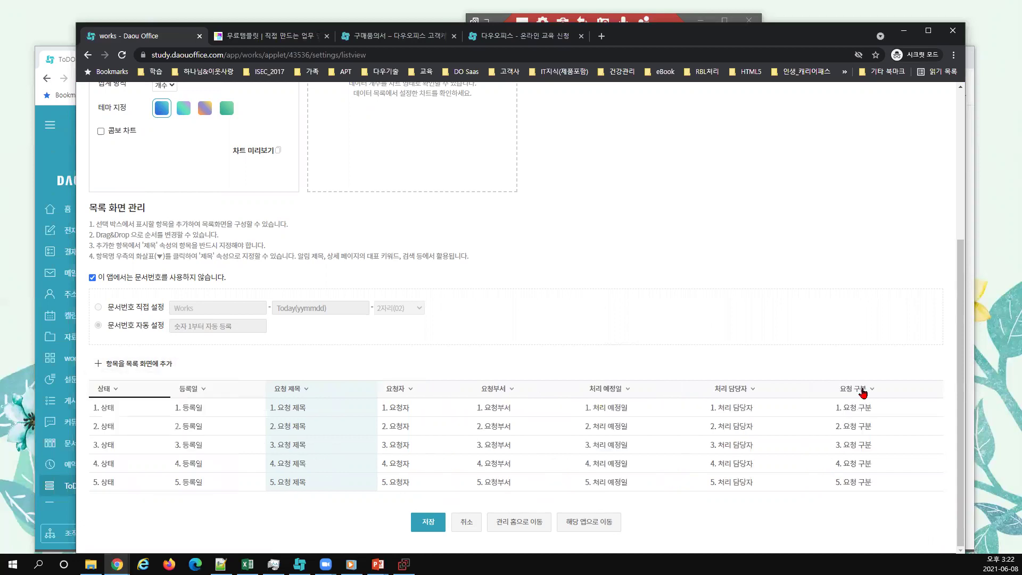
Move the 요청 구분 column in front of 요청 제목 in the list, save, and return to the management home.
drag(864, 393, 290, 405)
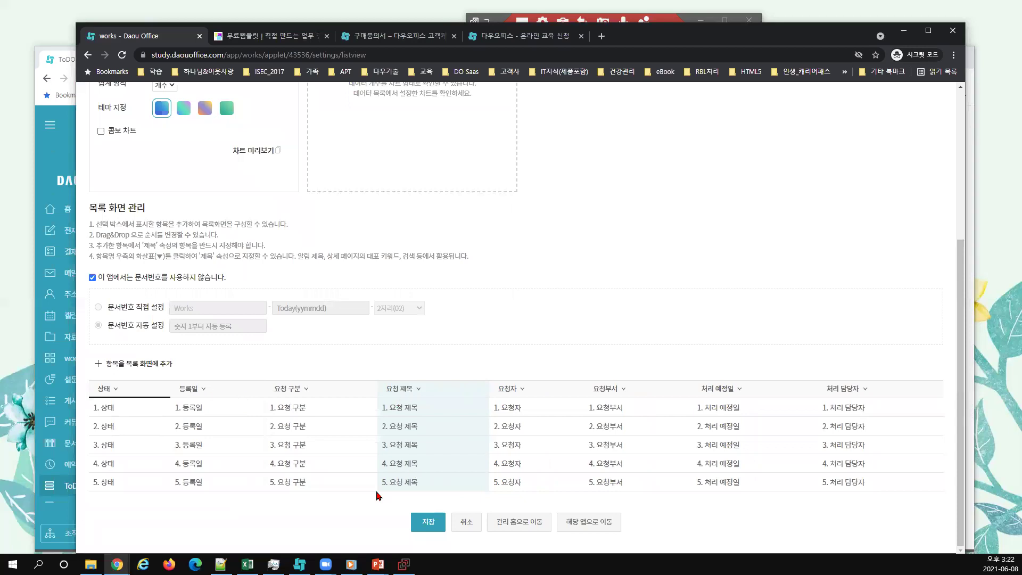
click(428, 525)
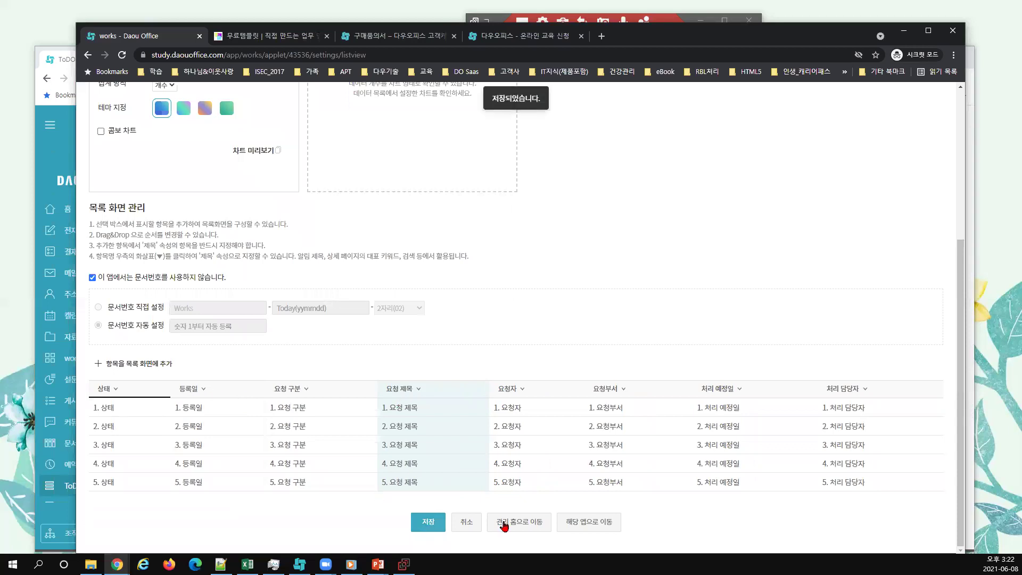
click(522, 524)
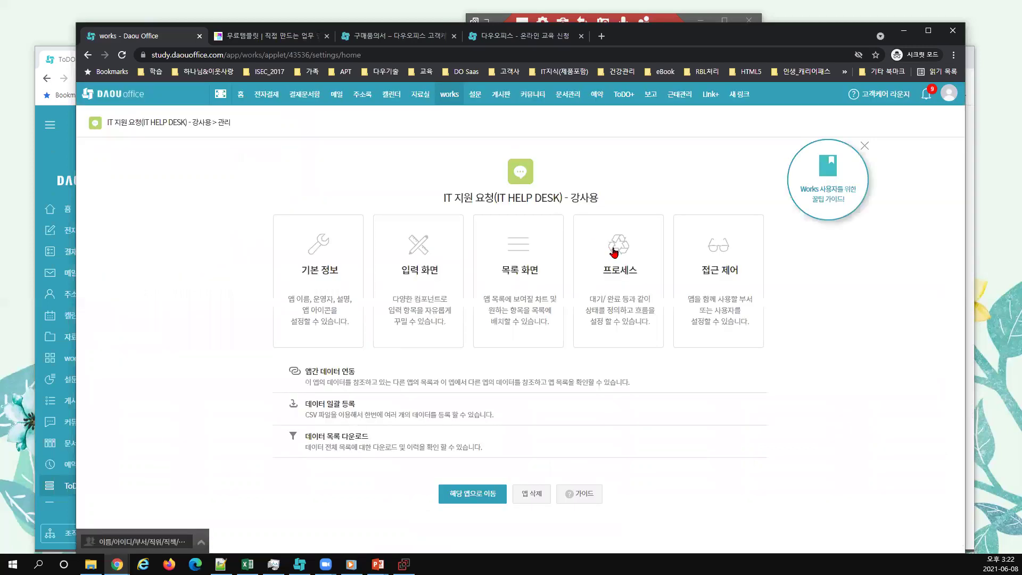
In the 프로세스 settings, colour the 진행 state green, 완료 black and 반려 red, and rename 진행 to "진행중(접수완료)".
click(615, 253)
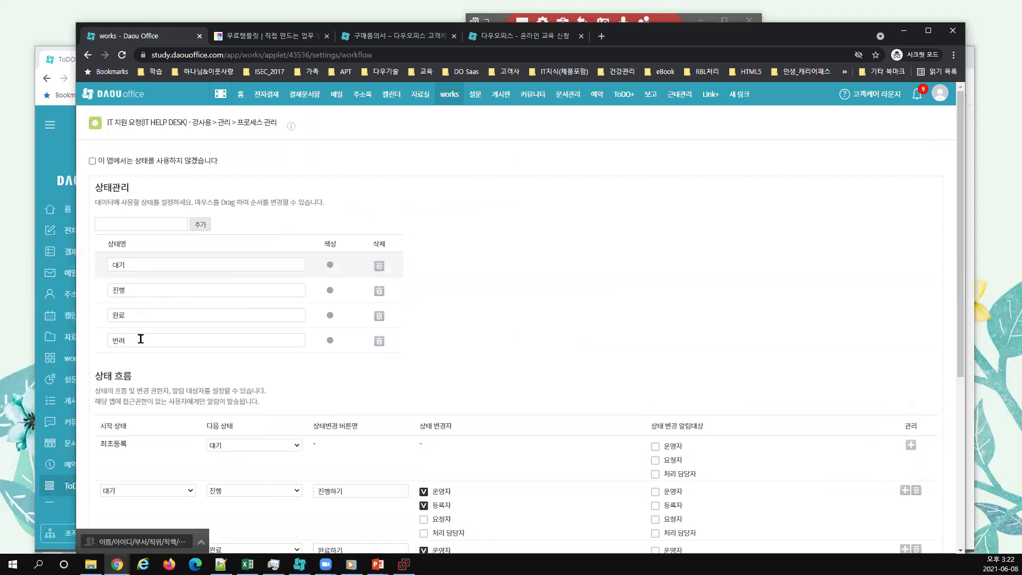
click(330, 291)
click(330, 315)
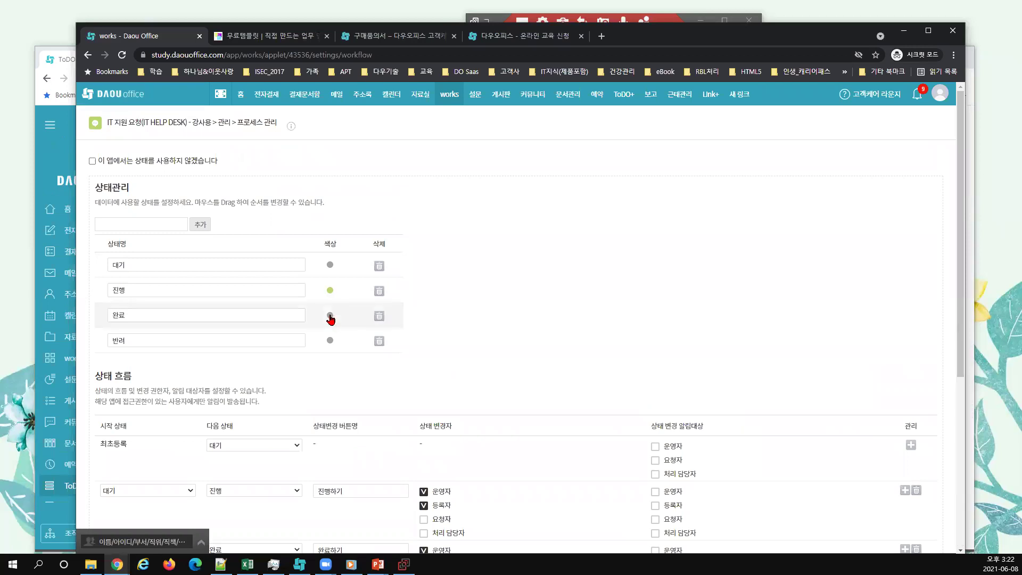
click(393, 339)
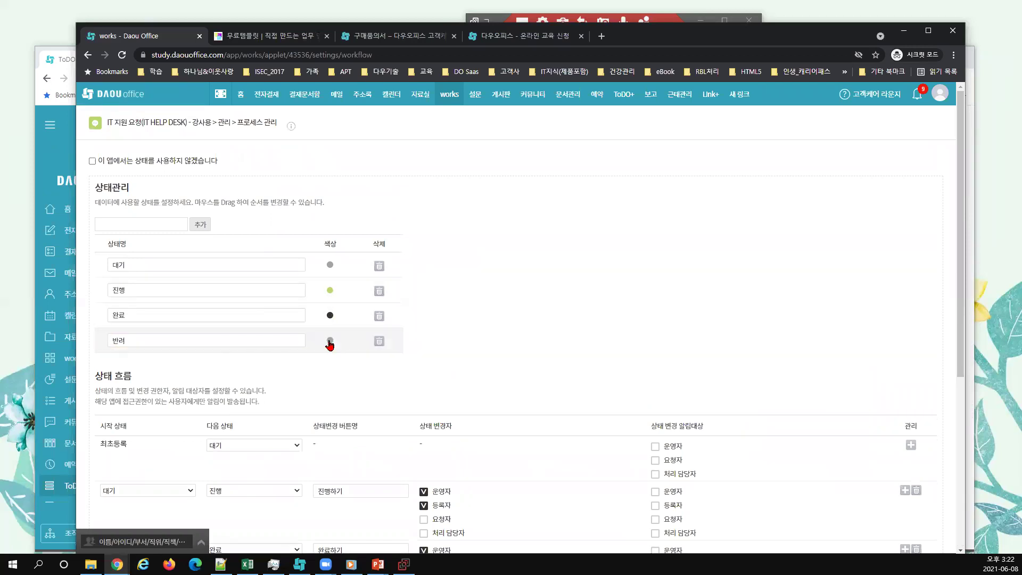
click(331, 340)
click(381, 345)
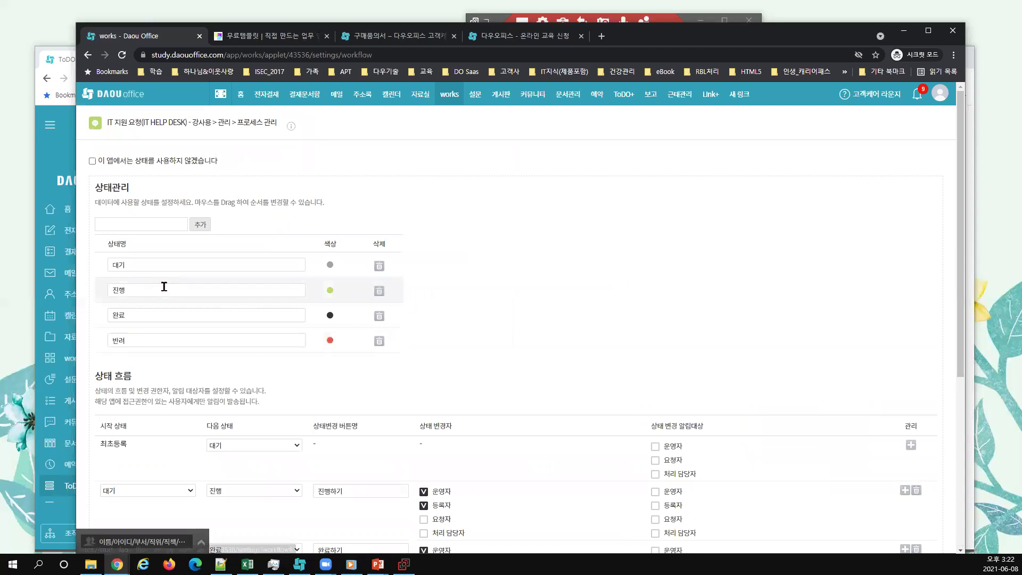
click(164, 287)
text(중(접수완료))
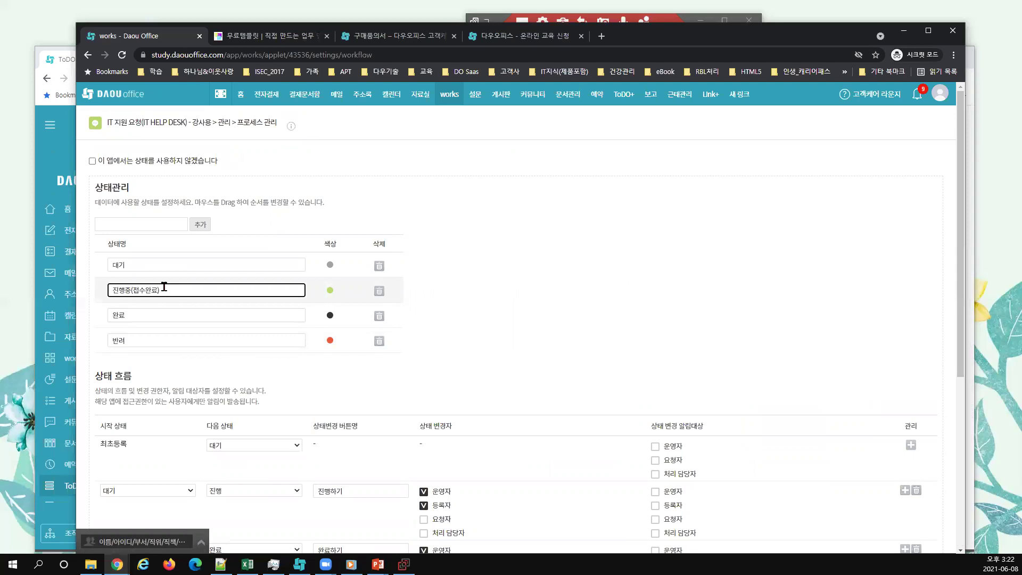
Review the 상태 흐름 table's start and next states, 상태 변경자 and 상태 변경 알림대상 columns.
scroll(450, 316, down, 2)
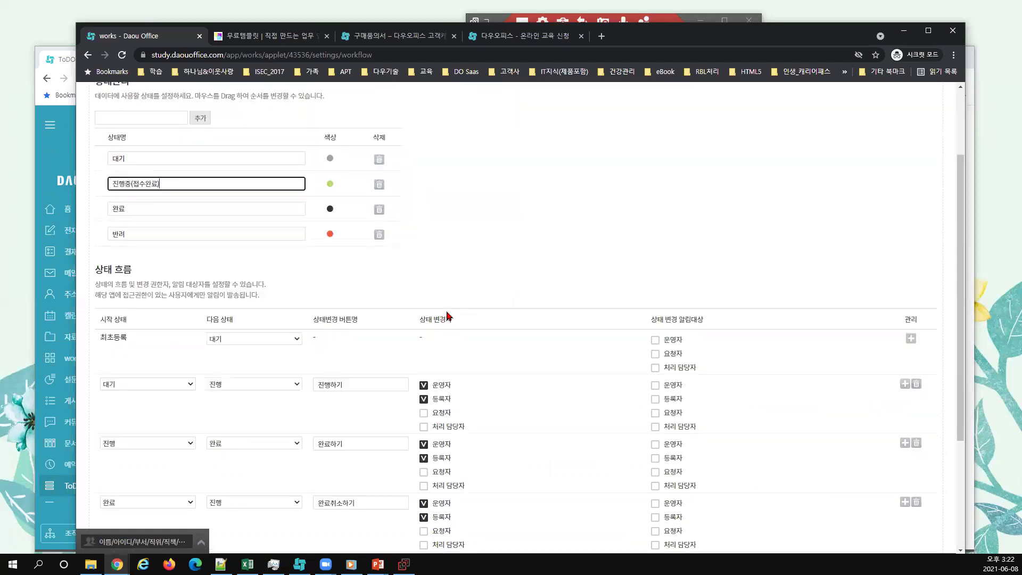
scroll(306, 322, down, 2)
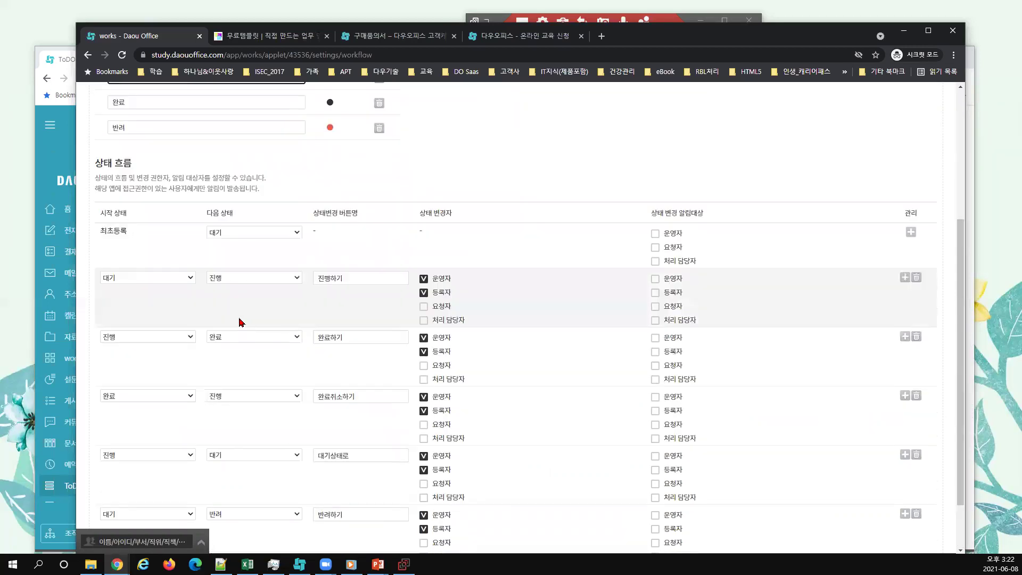
mouse_move(109, 229)
mouse_down()
mouse_move(207, 220)
mouse_move(278, 239)
mouse_move(287, 228)
mouse_up()
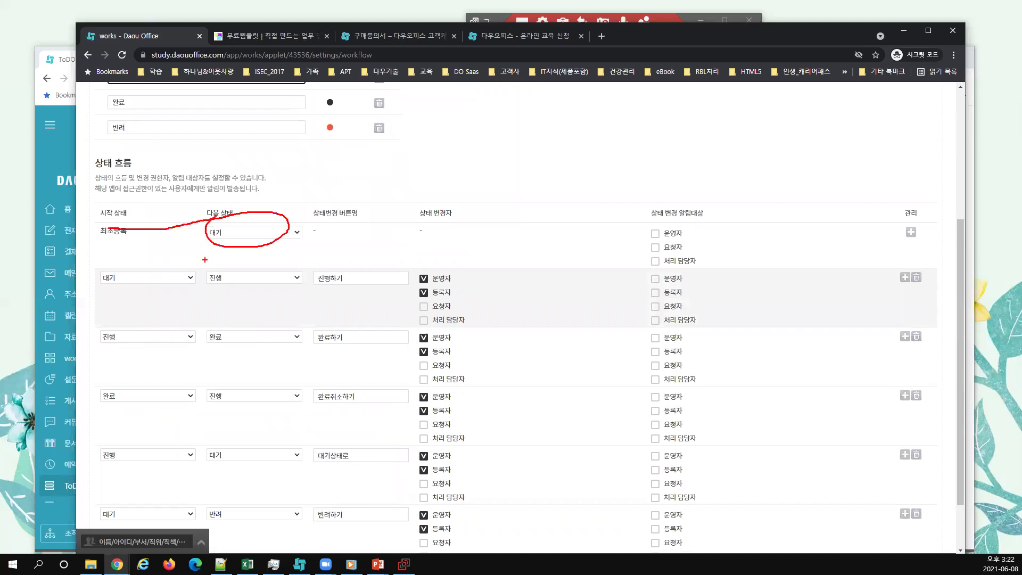
mouse_move(158, 268)
mouse_down()
mouse_move(159, 290)
mouse_move(213, 287)
mouse_up()
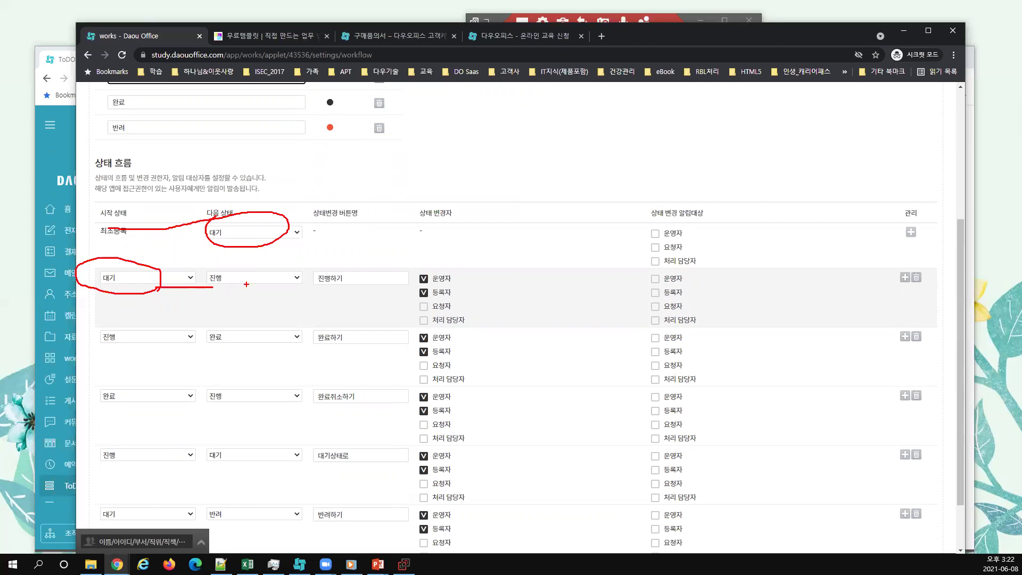
drag(294, 285, 288, 299)
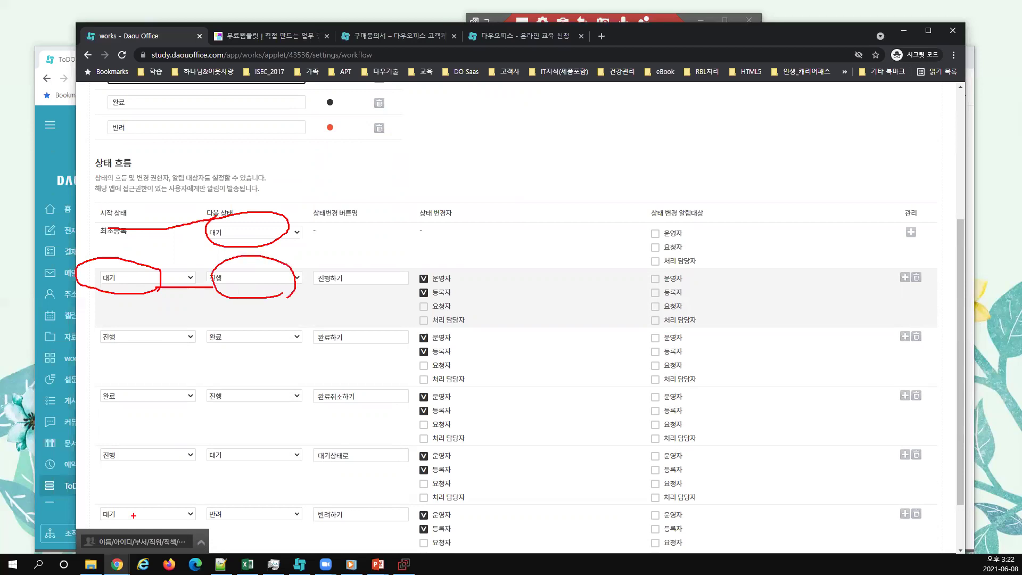
drag(133, 515, 137, 532)
drag(250, 487, 255, 527)
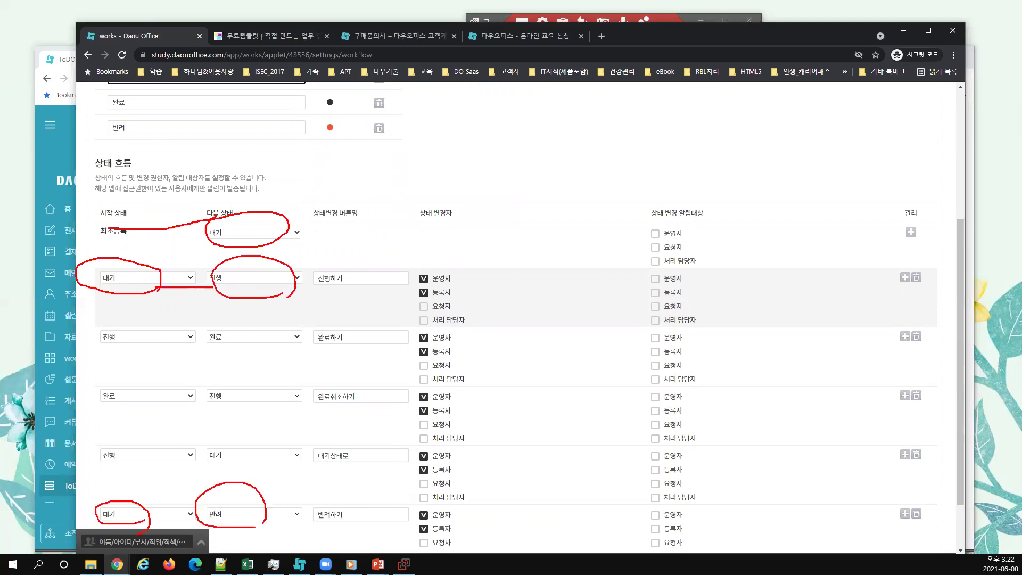
drag(145, 513, 195, 513)
mouse_move(479, 204)
mouse_down()
mouse_move(462, 228)
mouse_move(472, 218)
mouse_up()
drag(688, 175, 739, 216)
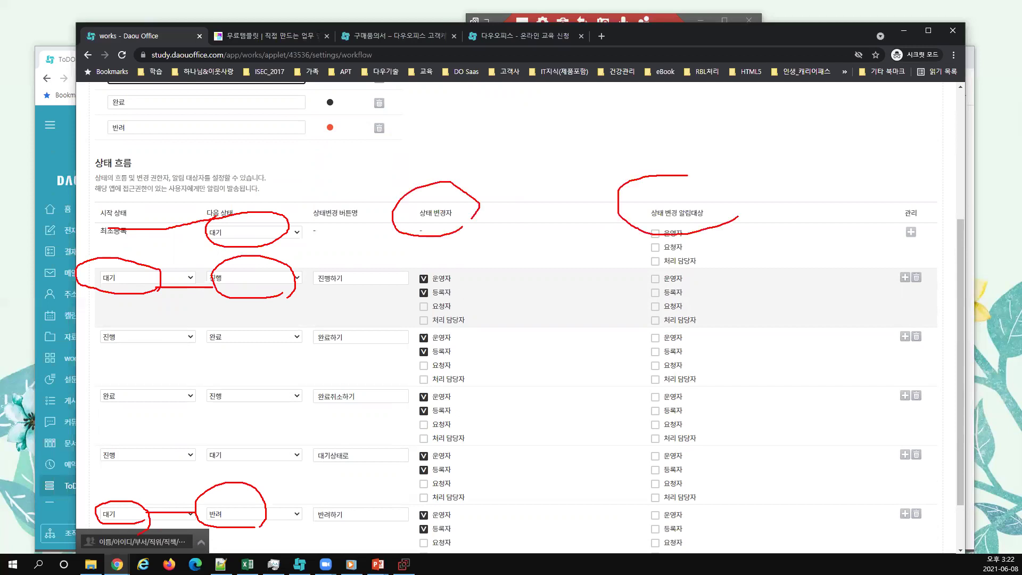
drag(688, 175, 765, 219)
key(Escape)
Remove 등록자 from the 상태 변경자 of every state transition, leaving only 운영자.
click(424, 294)
click(424, 352)
click(430, 470)
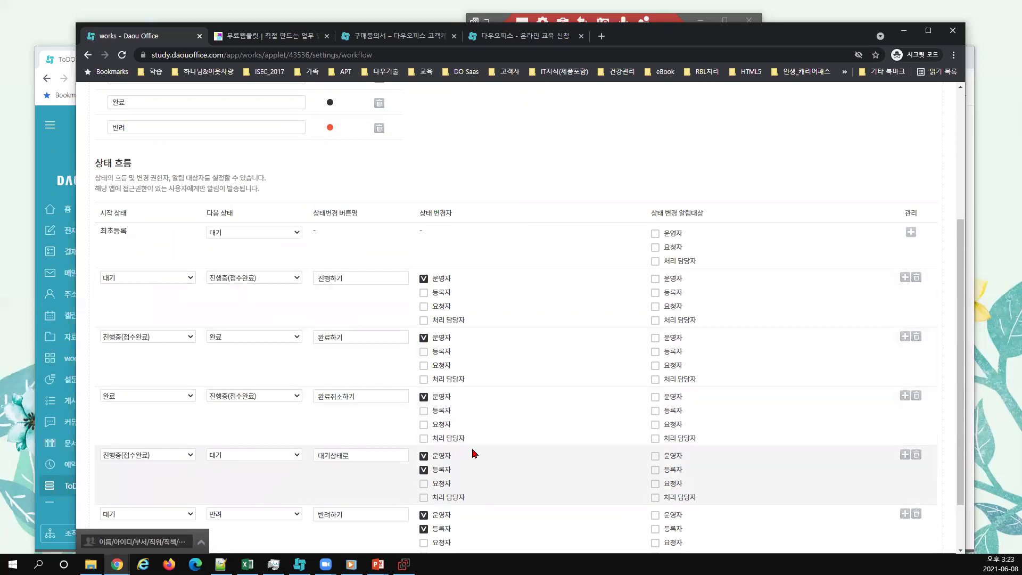
scroll(451, 450, down, 2)
click(425, 462)
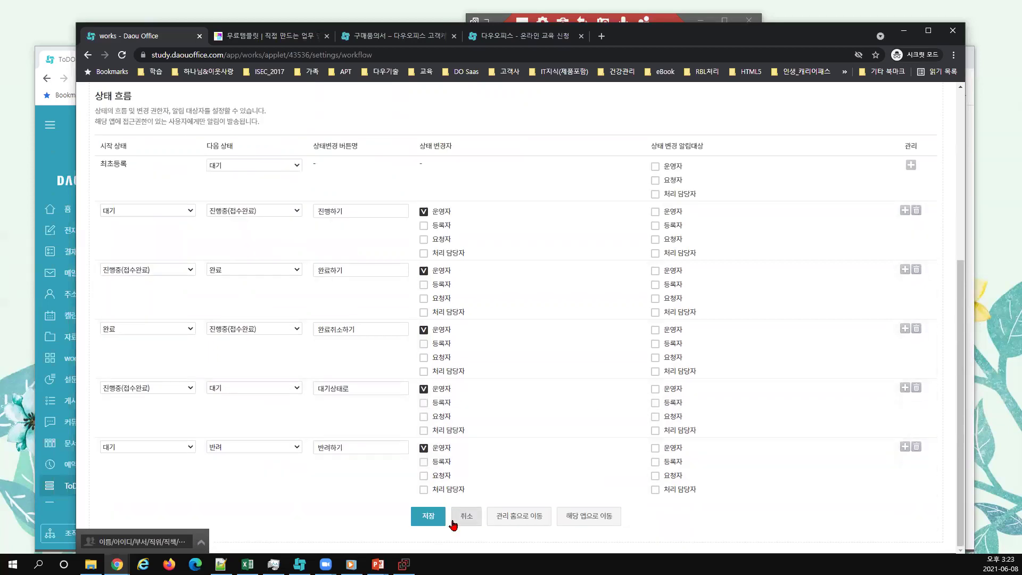
Set 등록자 and 요청자 as 상태 변경 알림대상 for every state transition, and 요청자 for 최초등록.
click(659, 228)
click(659, 241)
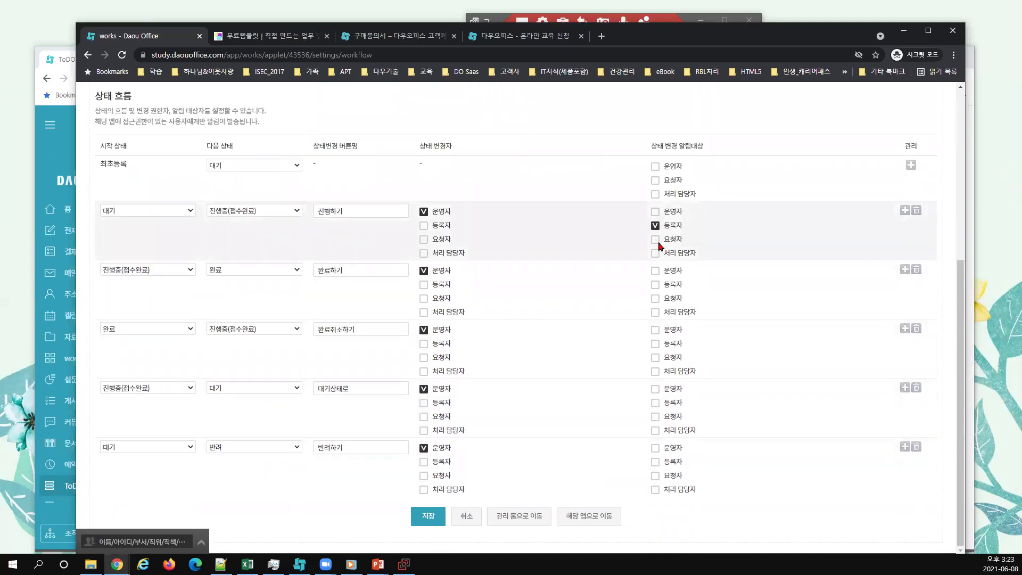
click(658, 283)
click(659, 300)
click(656, 343)
click(657, 357)
click(657, 402)
click(656, 416)
click(659, 476)
click(659, 462)
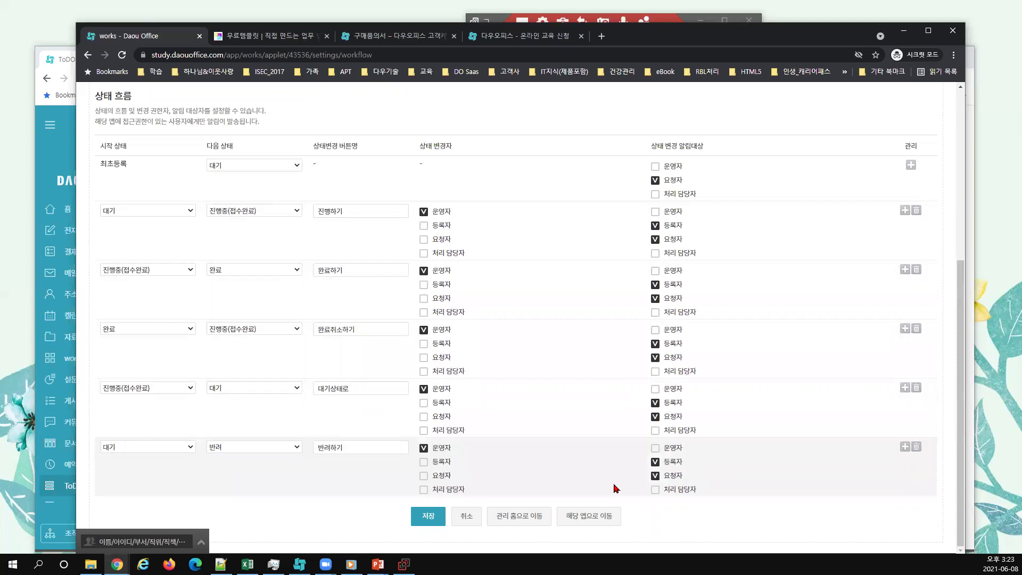
Go to the app's 접근 제어 settings, set 공유 설정 to 전사 설정 and save.
click(529, 522)
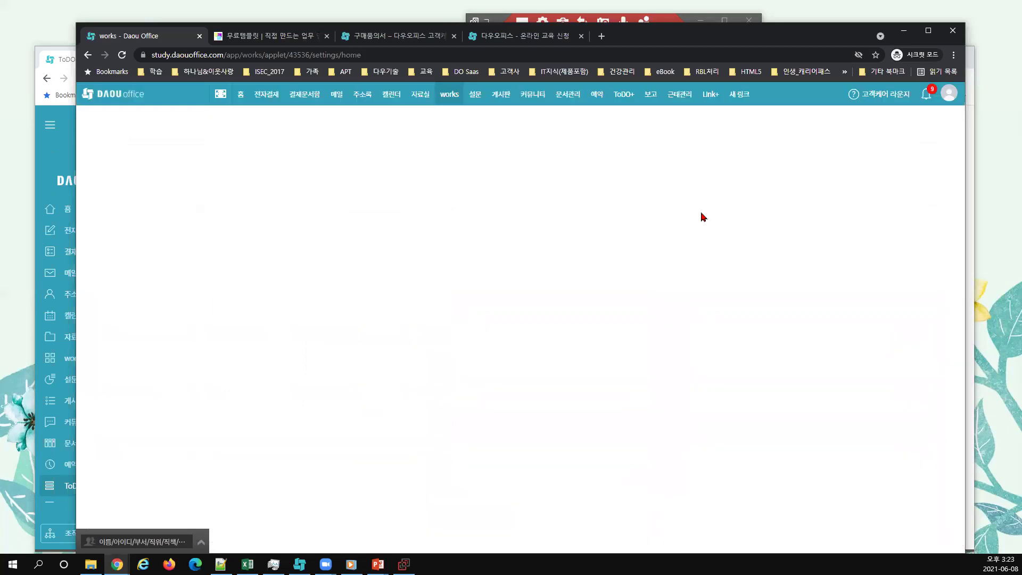
click(743, 233)
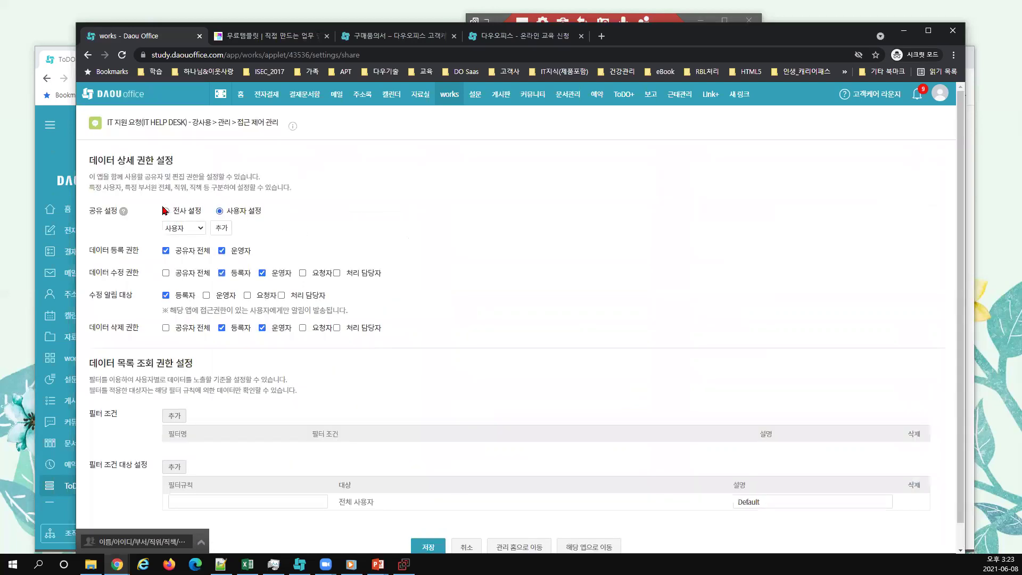
click(165, 212)
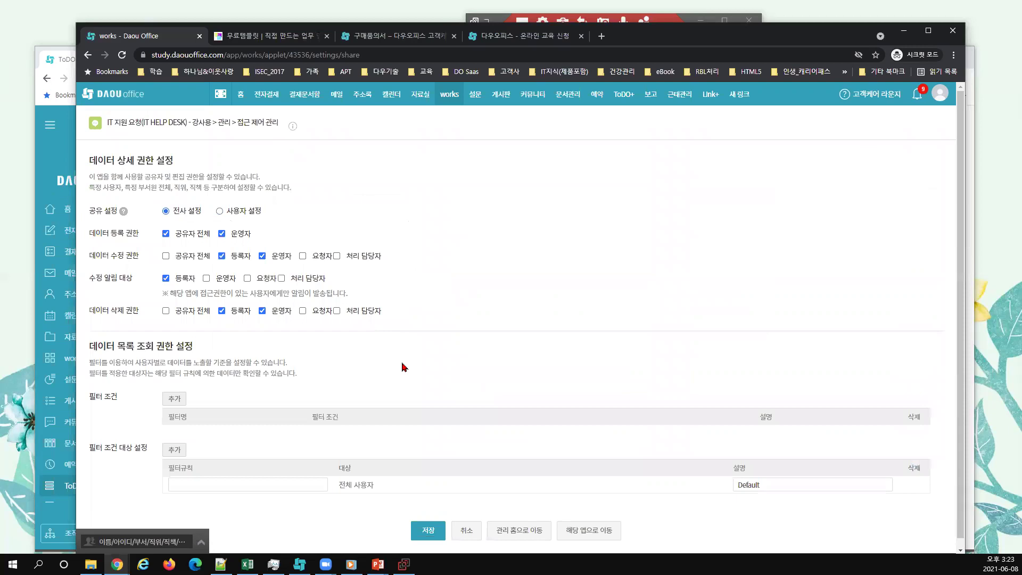
click(428, 534)
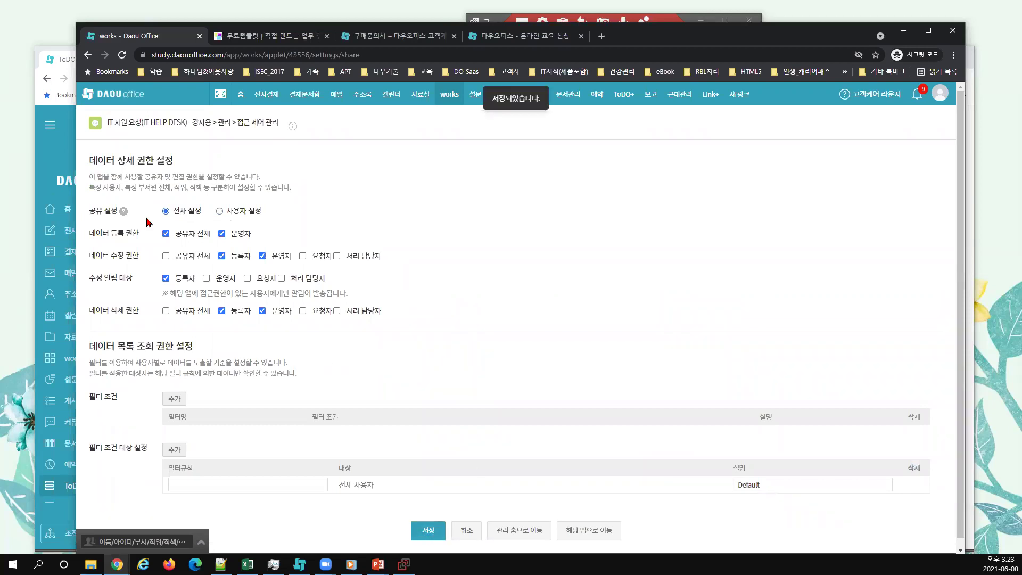
Switch to the other browser window and open the "IT 지원 요청(IT HELP DESK) - 강사용" app in Works.
click(69, 64)
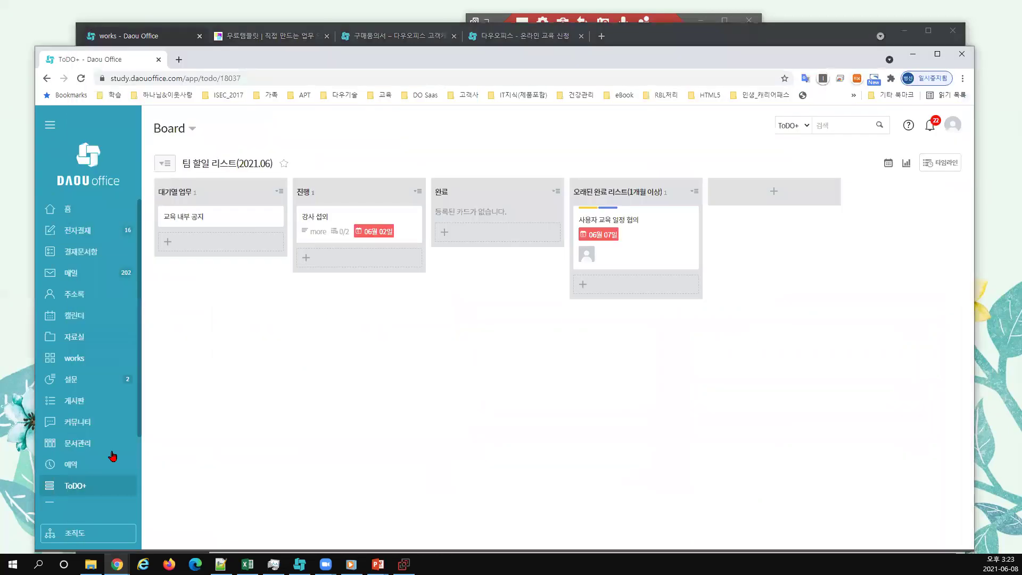
click(53, 367)
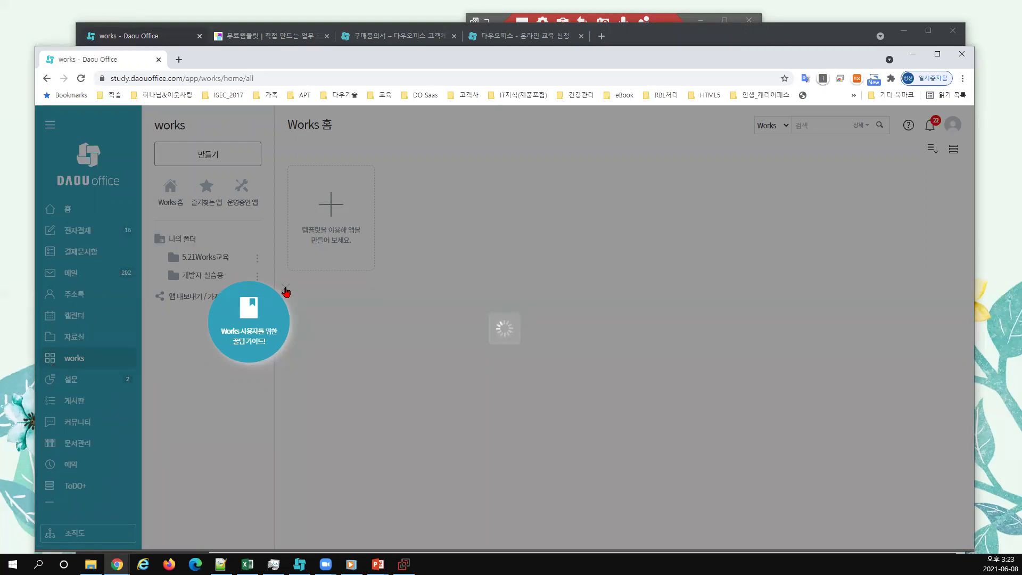
click(287, 291)
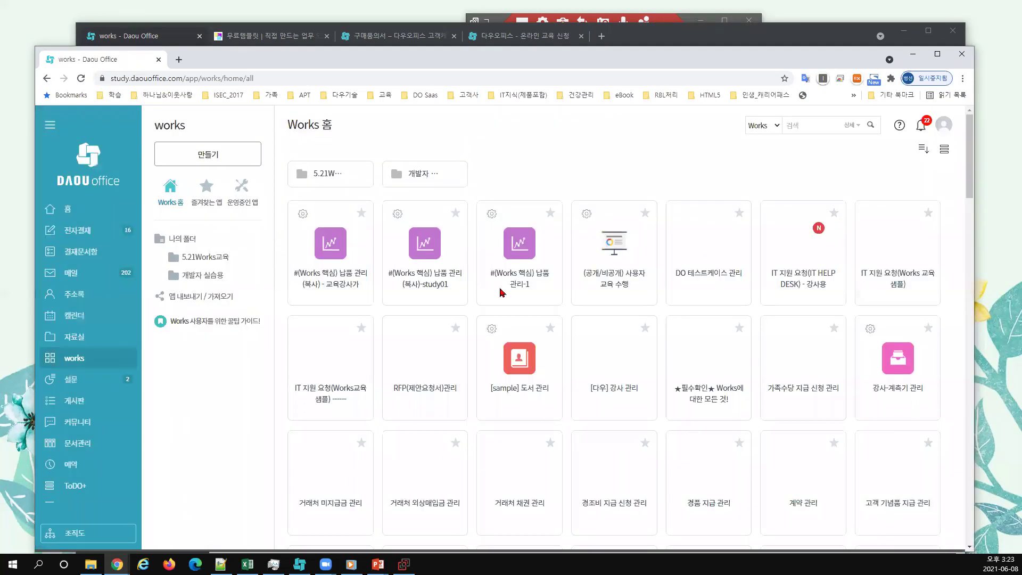
click(816, 300)
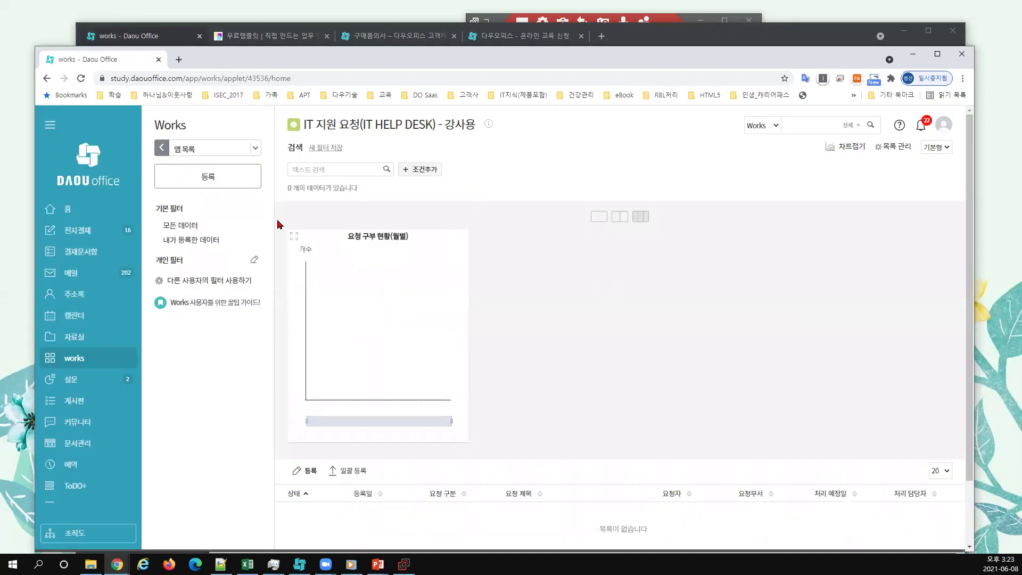
Start registering a new request and enter "노후 PC 확인 및 교체 요청" as its 요청 제목.
click(219, 184)
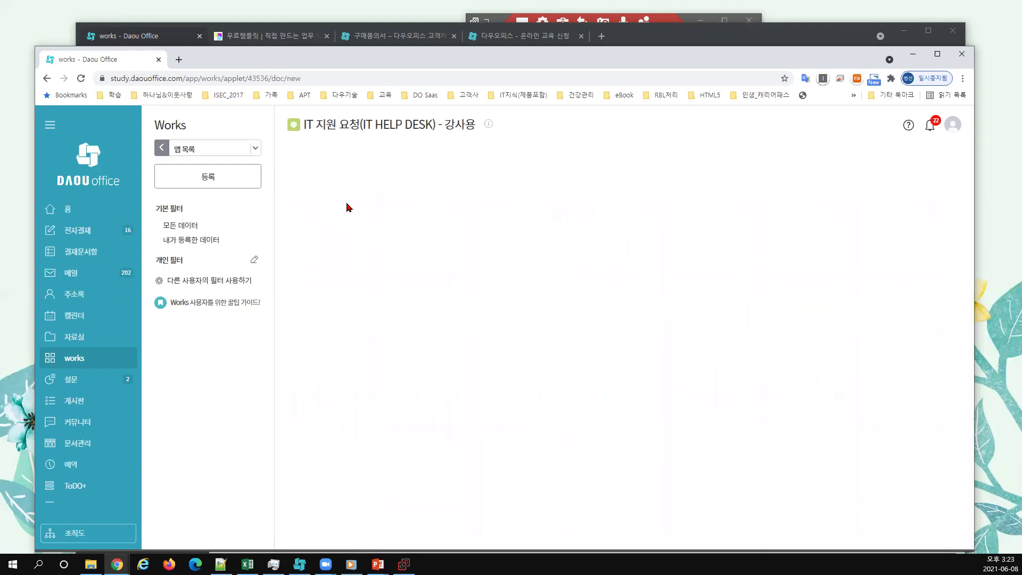
click(355, 205)
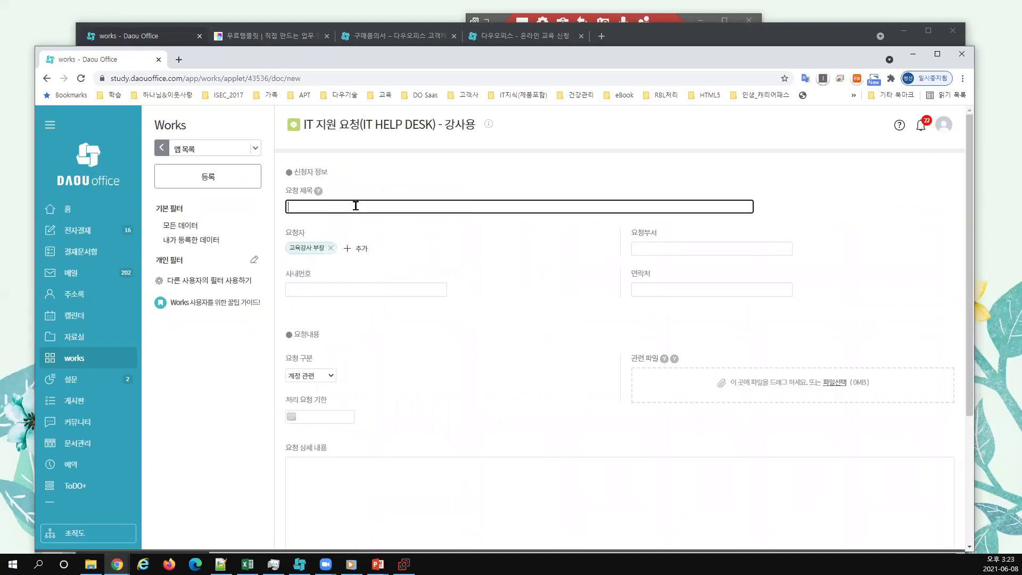
text(노휴)
text( PC)
text( rycp)
key(BackSpace)
key(BackSpace)
key(BackSpace)
key(BackSpace)
text(확ㅇ)
text(인 및)
text( 교체 요청)
Set the request's 요청 구분 to 장비 관련 and its 처리 요청 기한 to 2021-06-09.
click(311, 379)
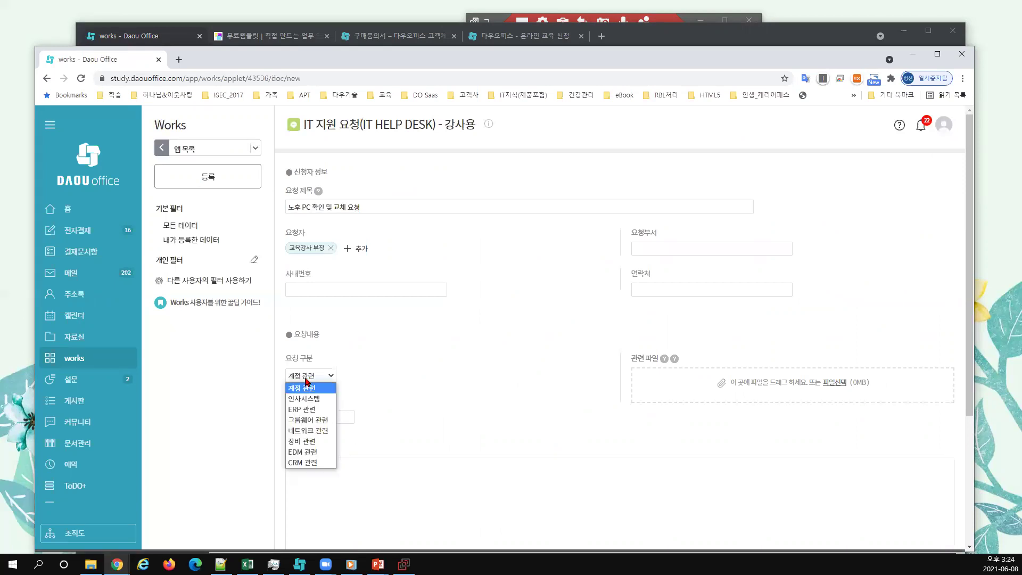
click(311, 442)
double_click(311, 426)
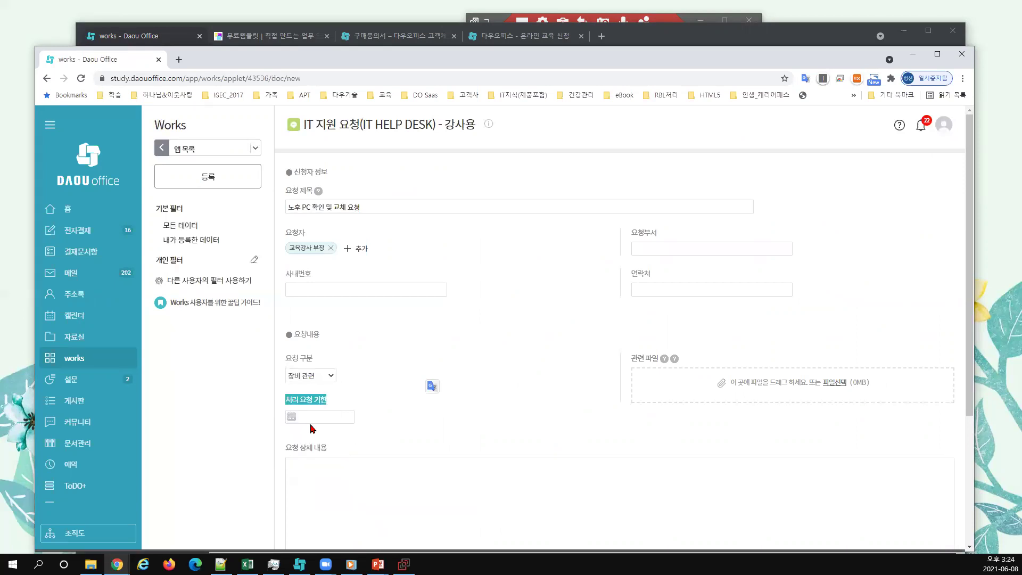
click(324, 418)
click(355, 485)
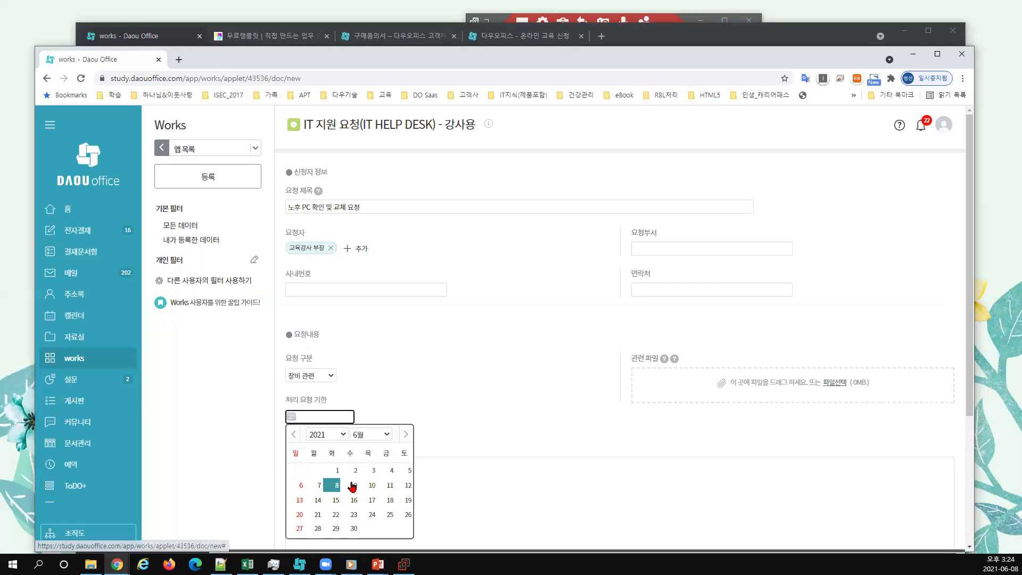
Enter "업무 불편..." as the 요청 상세 내용 and submit the request.
scroll(481, 381, down, 4)
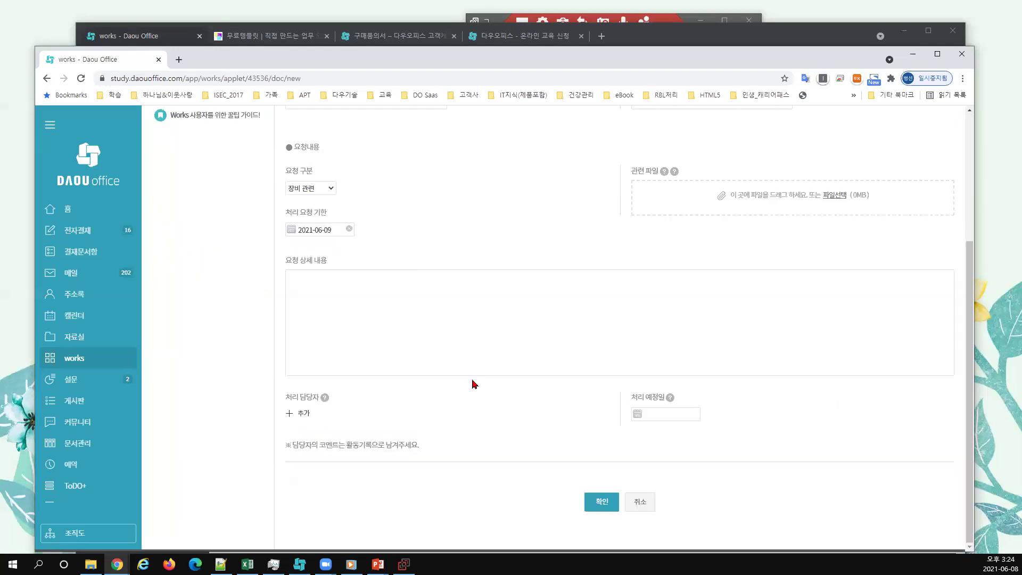
click(408, 353)
text(ㅇ업무 볼)
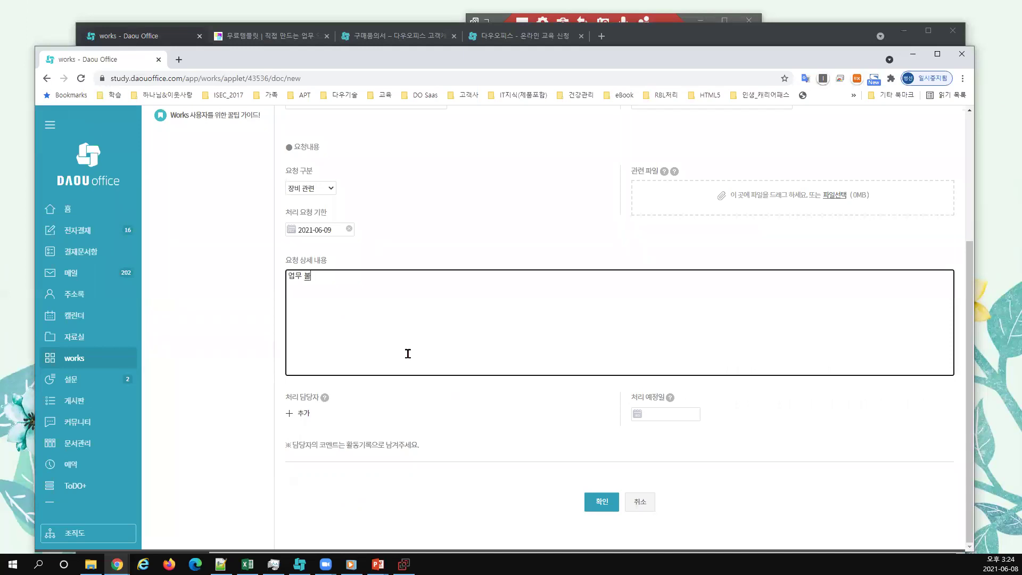
text(편...)
click(606, 507)
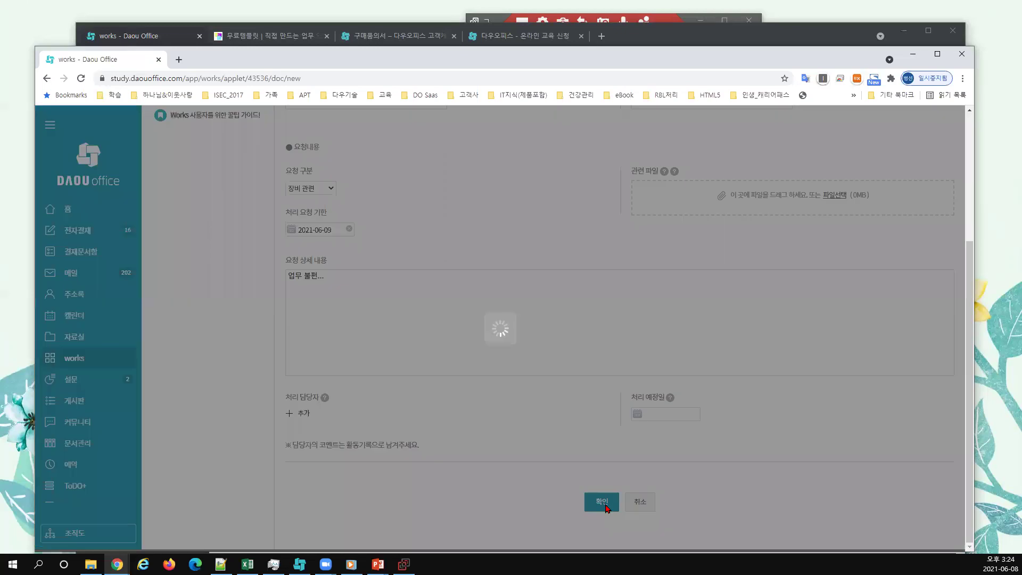
Switch to the operator's browser window and go from the access control settings to the IT 지원 요청(IT HELP DESK) - 강사용 app.
click(810, 32)
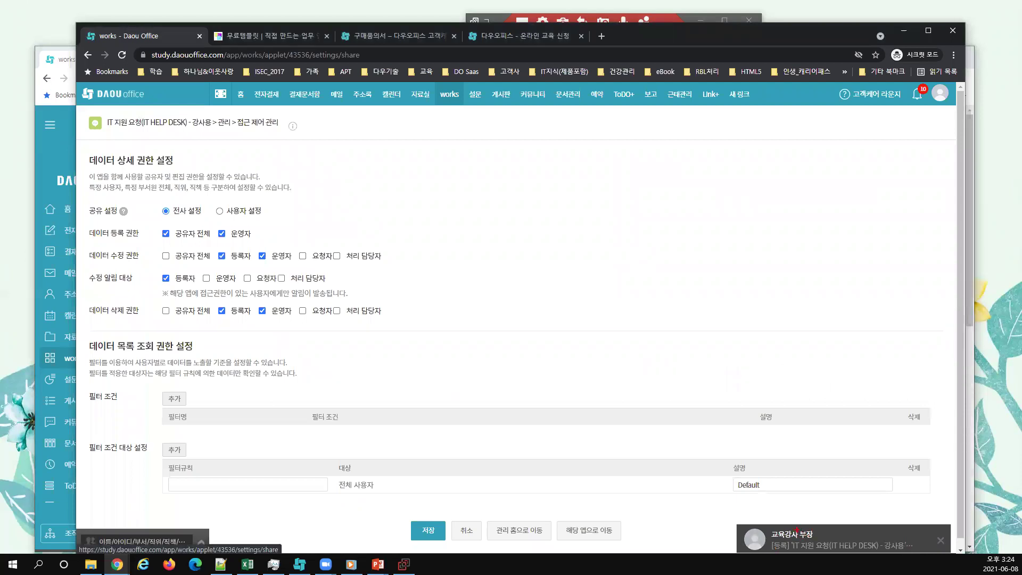
drag(838, 553, 952, 560)
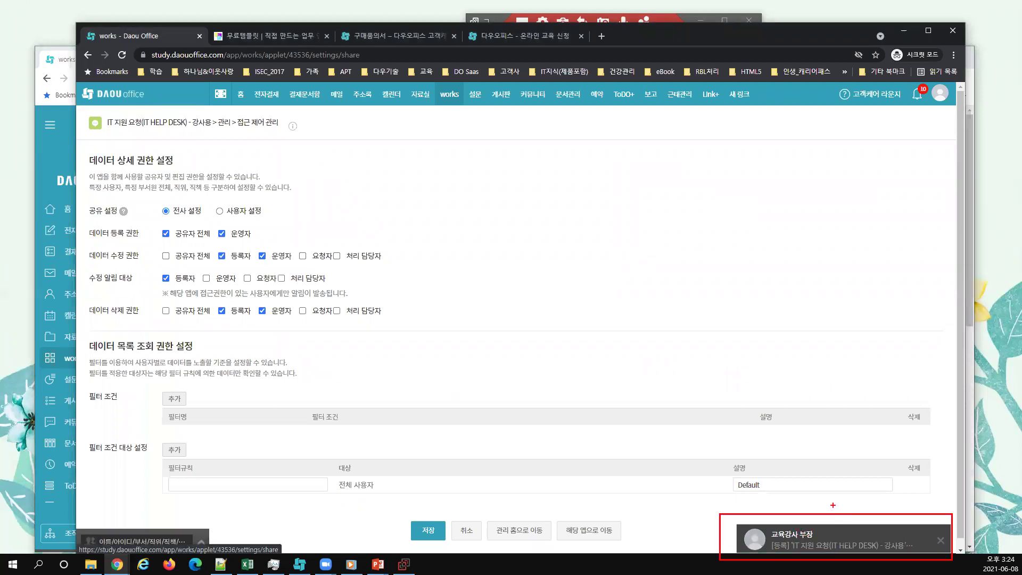
drag(820, 502, 897, 484)
click(607, 530)
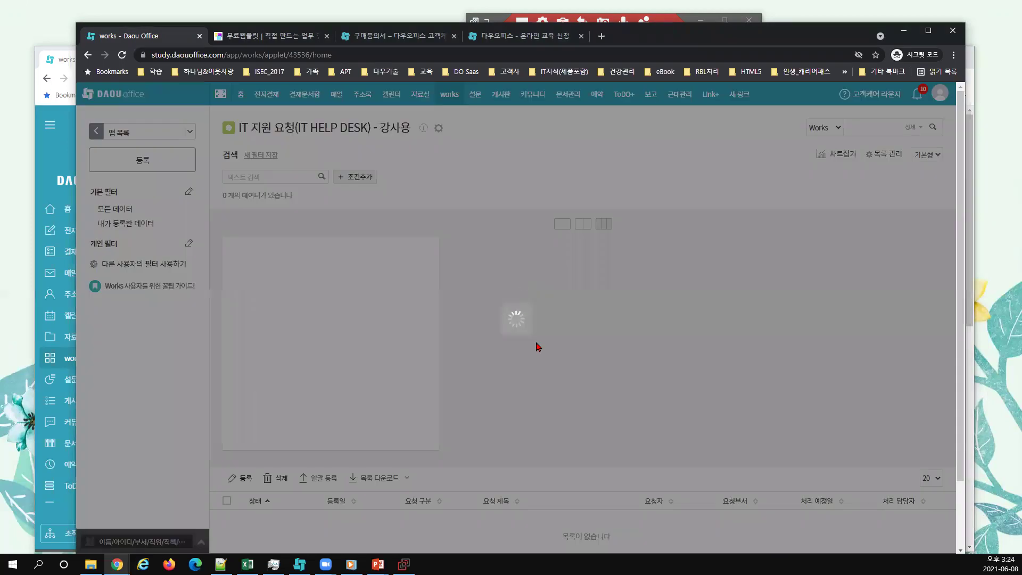
Check the status options of the "노후 PC 확인 및 교체 요청" request in the app's list and open its details.
scroll(580, 434, down, 1)
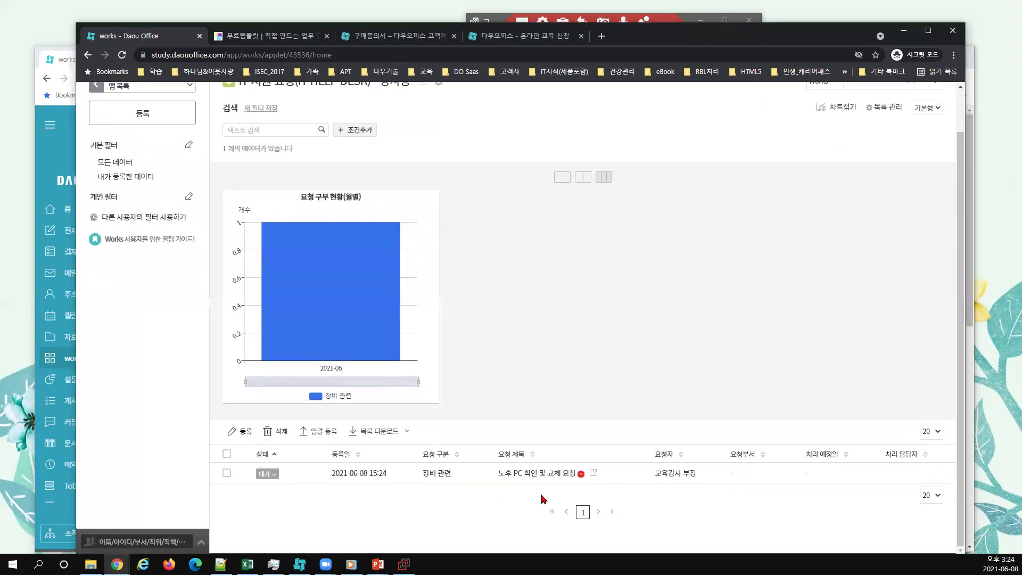
click(274, 477)
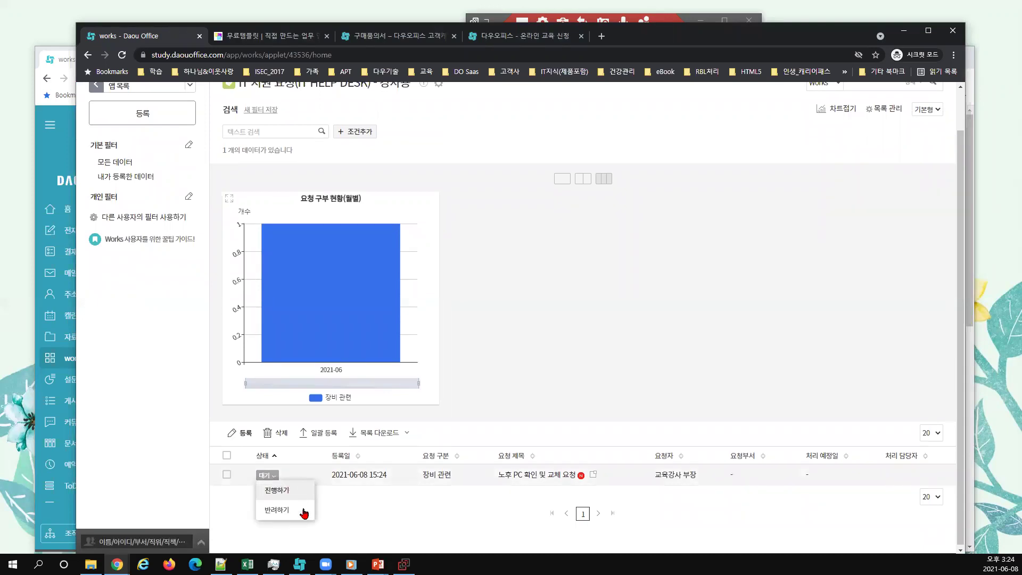
click(543, 477)
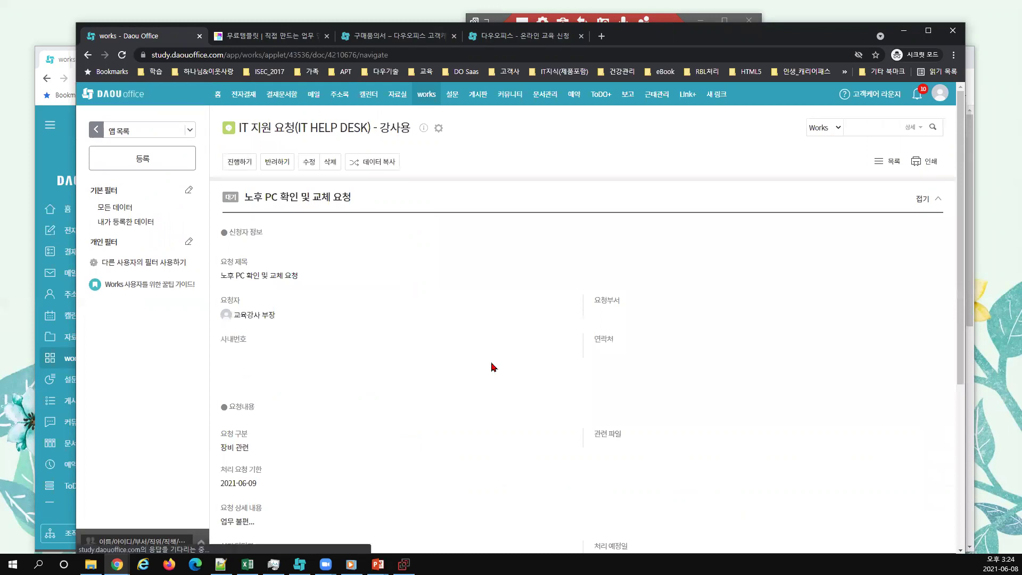
Add the 활동기록 comment "해당 현상 확인 및 조치해드리겠습니다.(6.8. 오후 3시)" to the request and register it.
scroll(426, 346, down, 9)
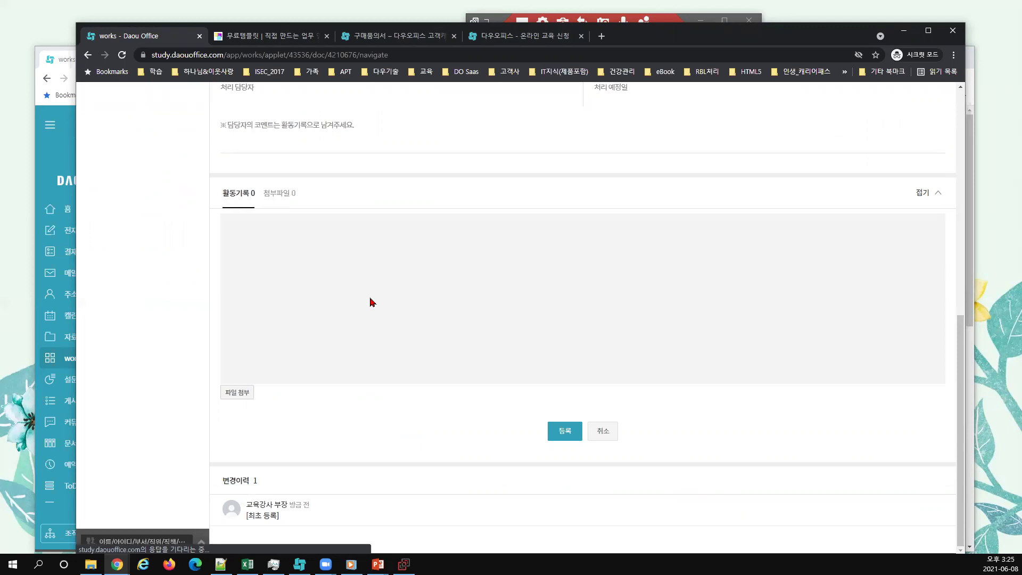
click(354, 286)
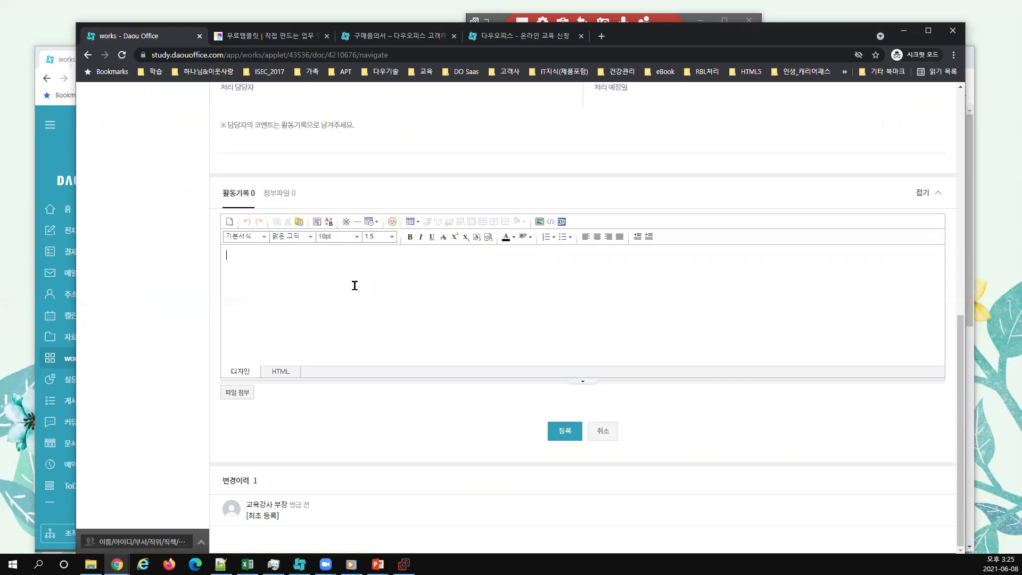
text(헬)
text(당 현사)
text( 확)
text(인 미)
text( 조치헬)
text(드리겠스)
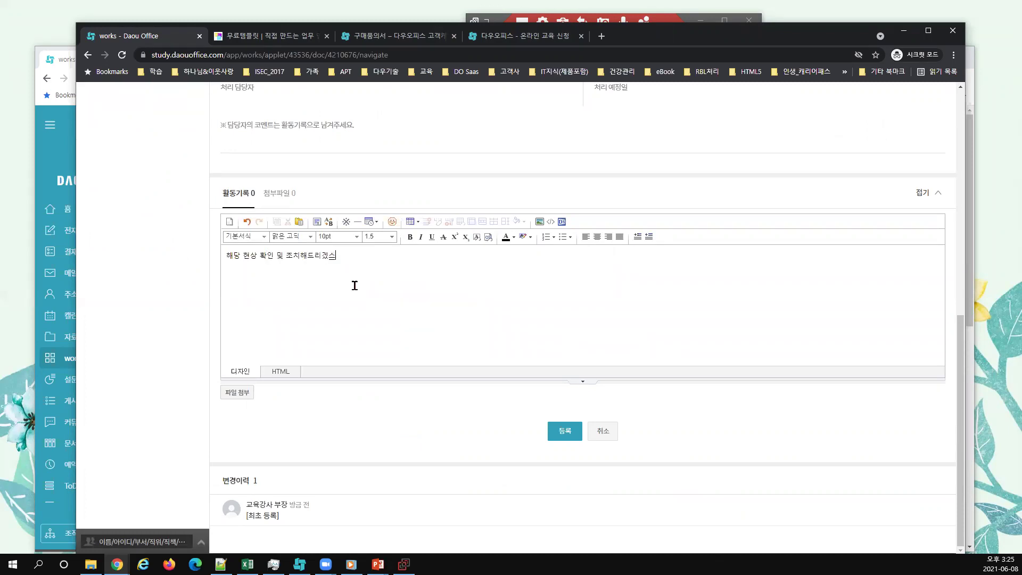
text(니다.(6.8. 오후 3ㅅ시))
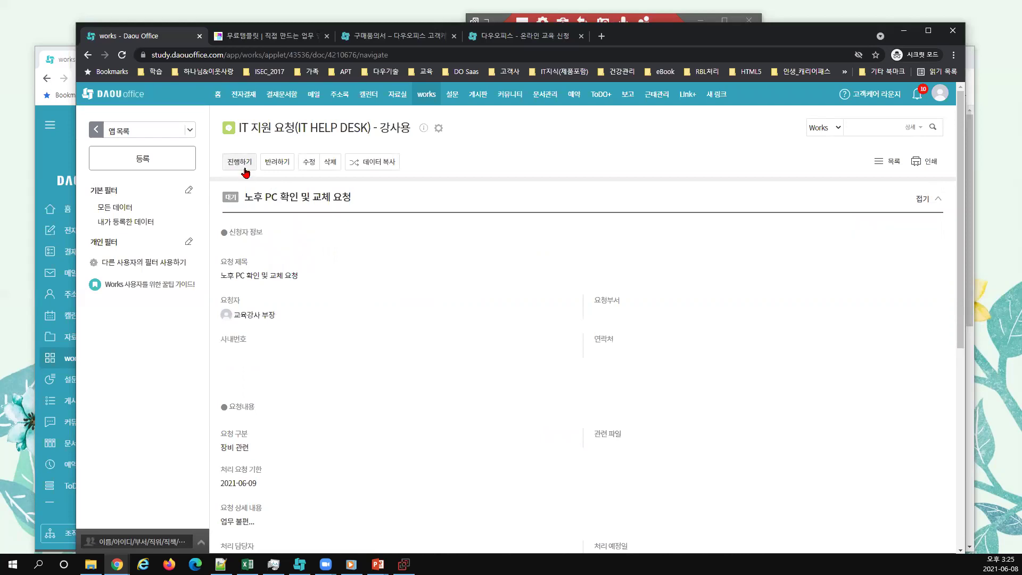
Advance the request from 대기 to 진행중(접수완료).
click(245, 172)
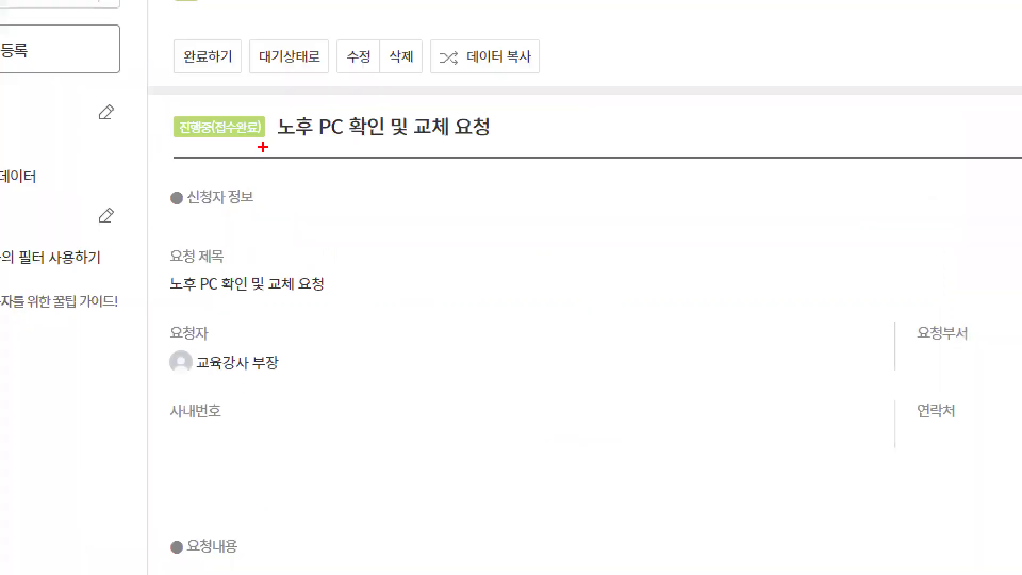
mouse_move(296, 141)
mouse_down()
mouse_move(220, 8)
mouse_move(275, 152)
mouse_up()
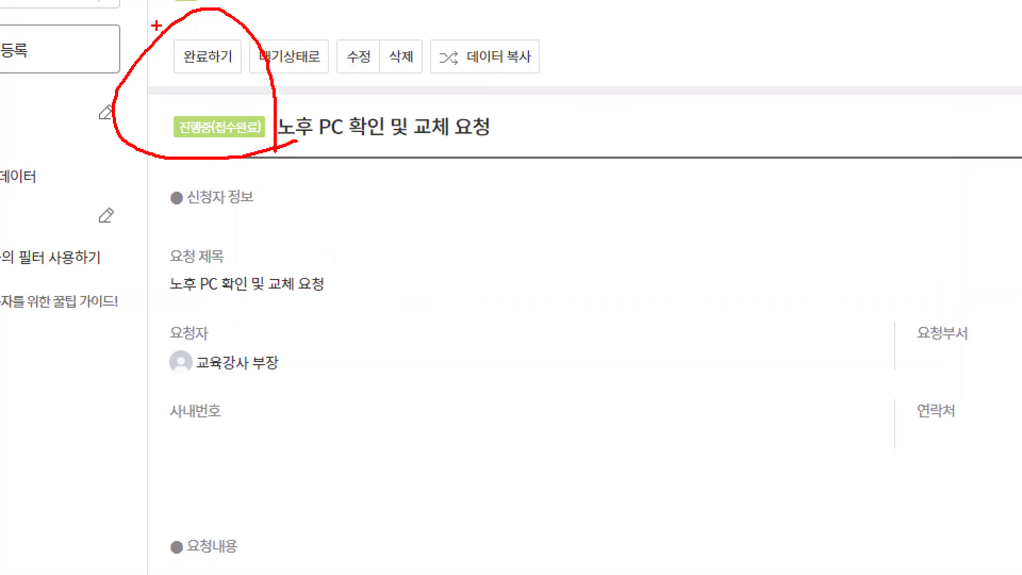
drag(153, 22, 444, 89)
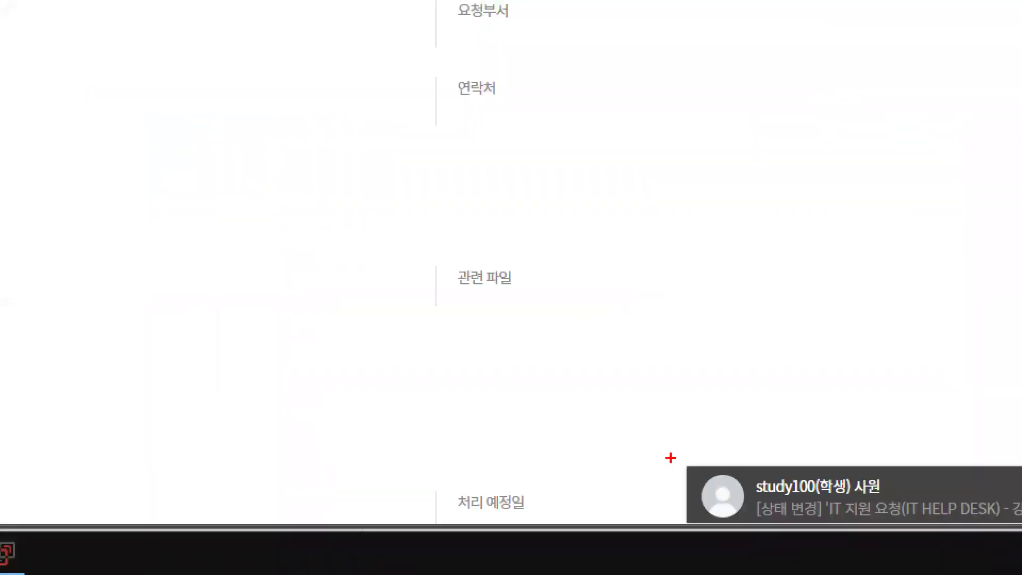
drag(671, 458, 931, 532)
drag(785, 418, 922, 381)
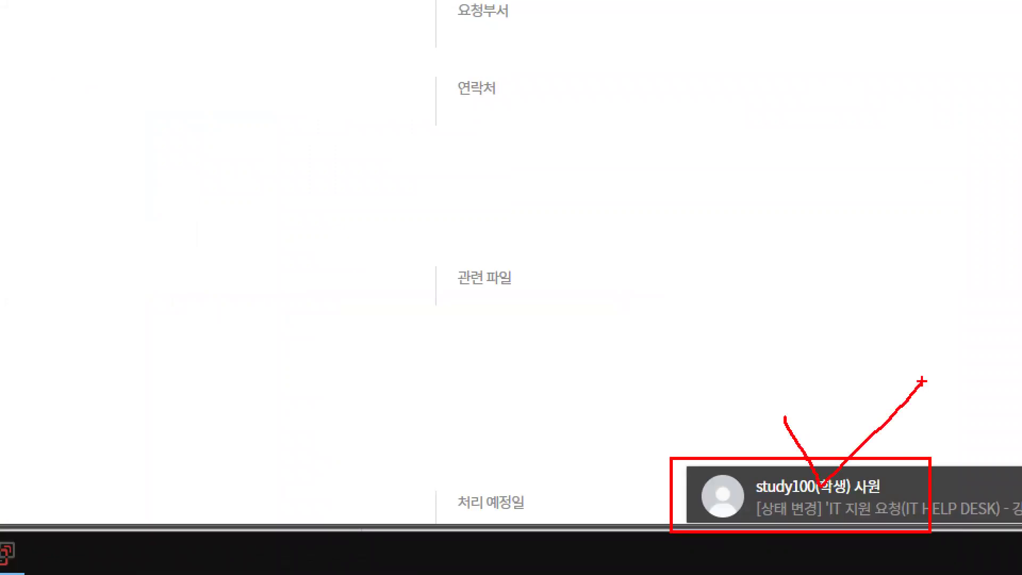
key(Escape)
Check the request's updated status in the app's list, first in the requester's browser window and again in the operator's window.
click(900, 153)
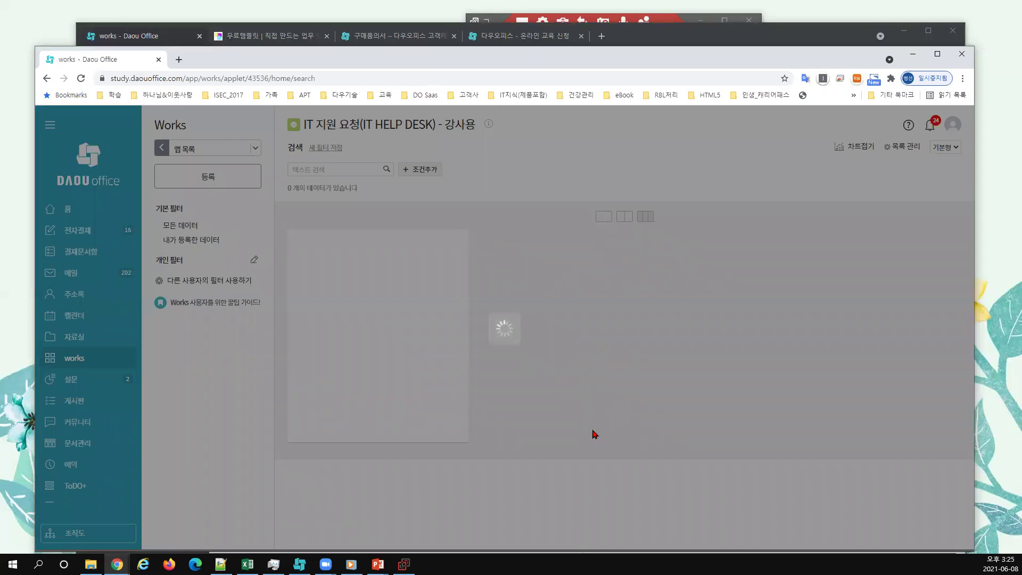
scroll(549, 429, down, 1)
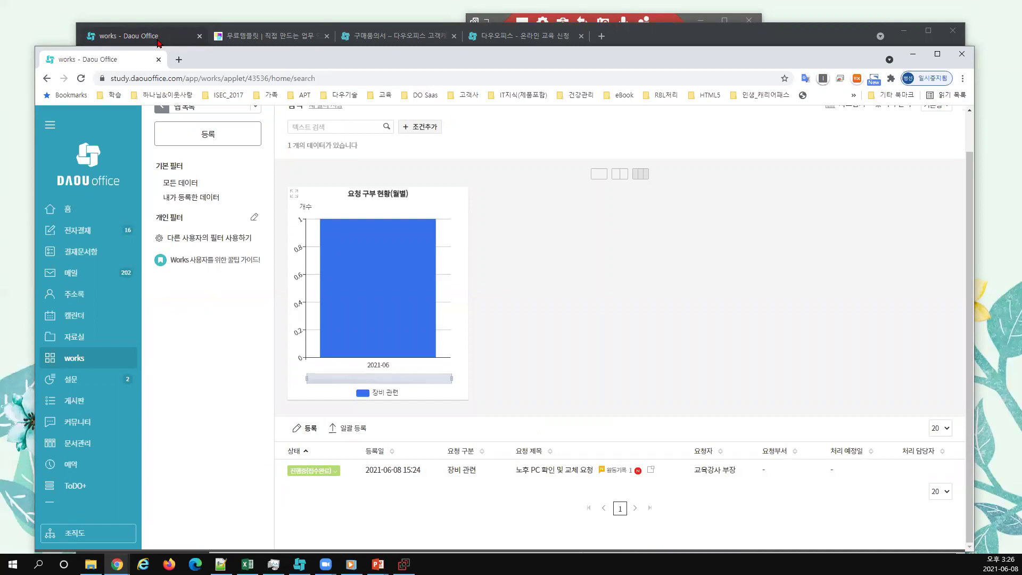
key(alt+Tab)
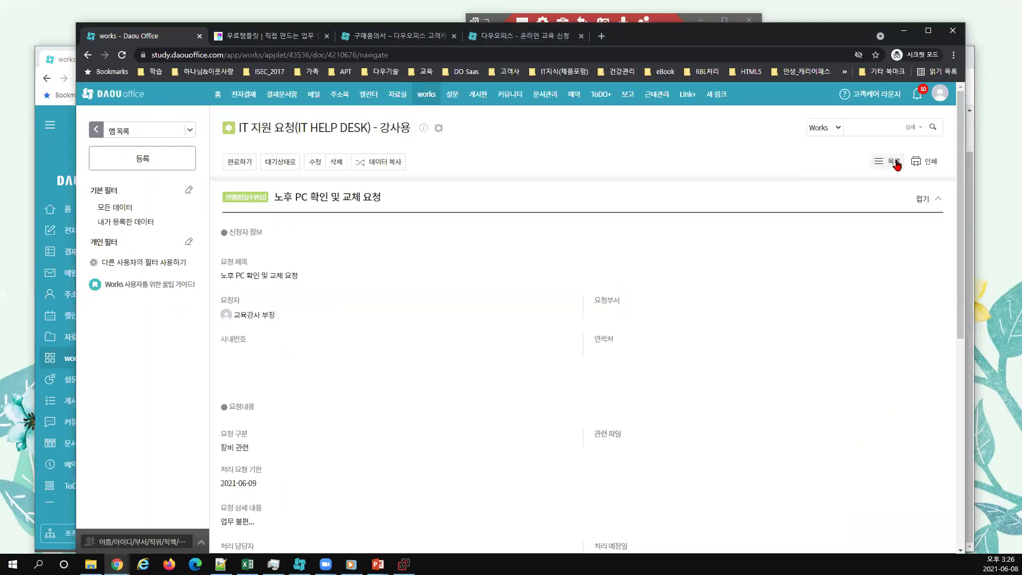
click(894, 163)
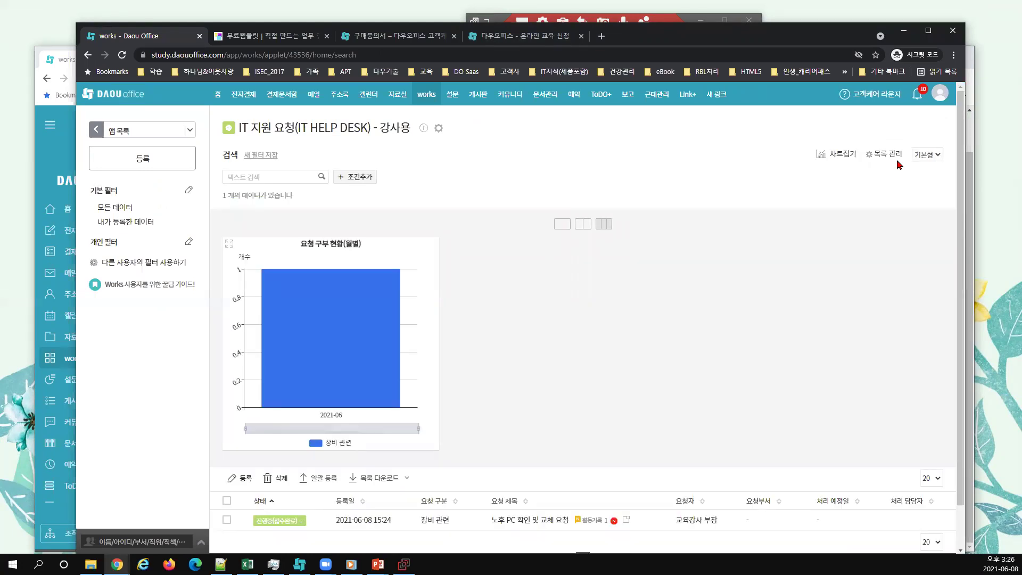
click(288, 524)
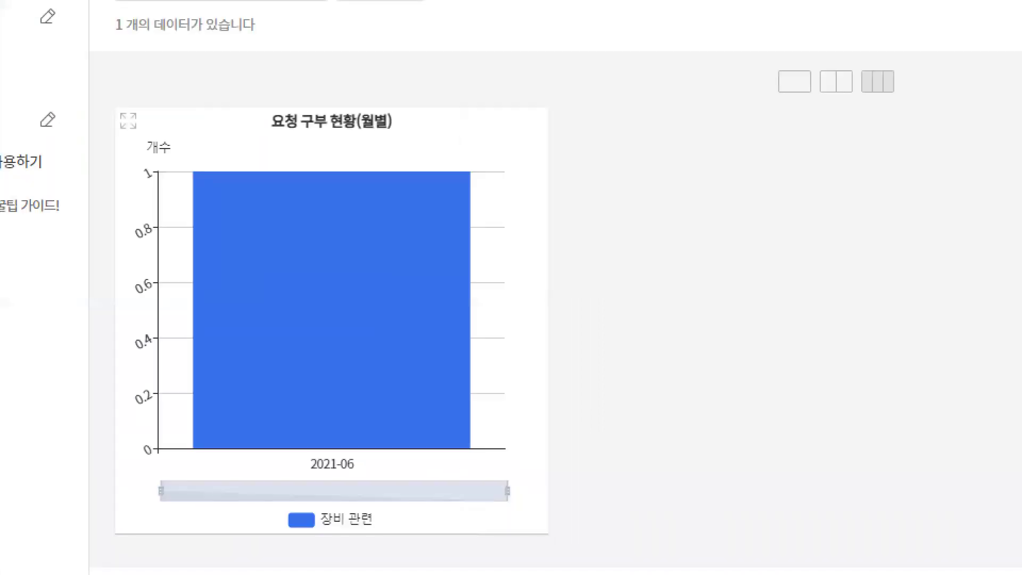
mouse_move(550, 471)
mouse_down()
mouse_move(0, 303)
mouse_move(546, 458)
mouse_move(532, 474)
mouse_up()
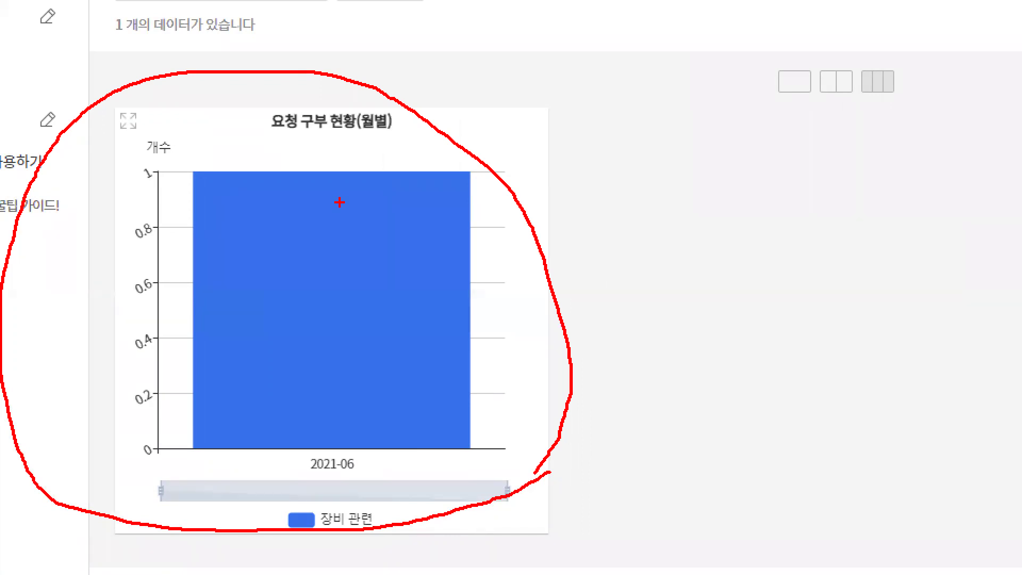
mouse_move(420, 245)
mouse_down()
mouse_move(438, 280)
mouse_move(563, 221)
mouse_up()
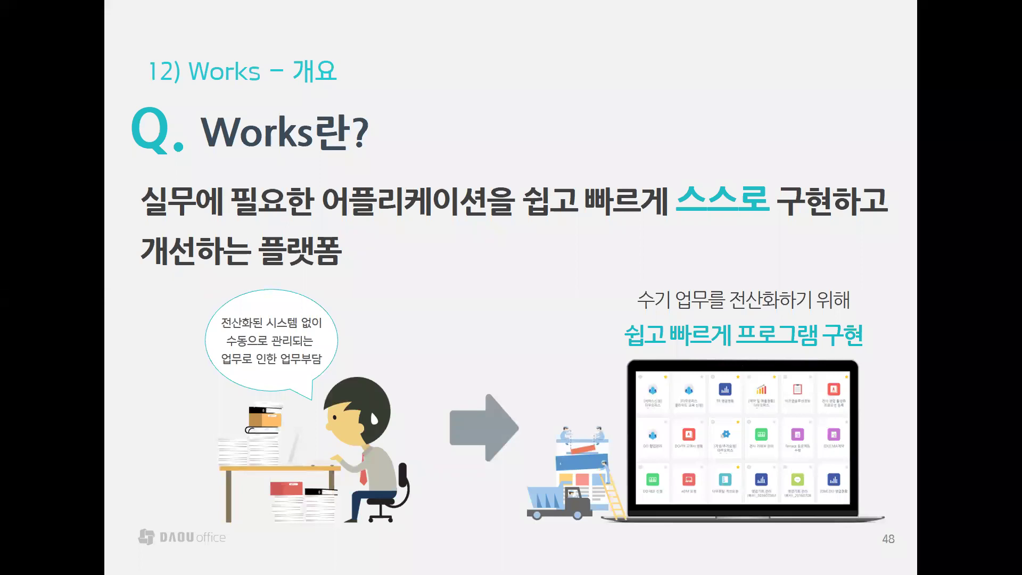
key(Right)
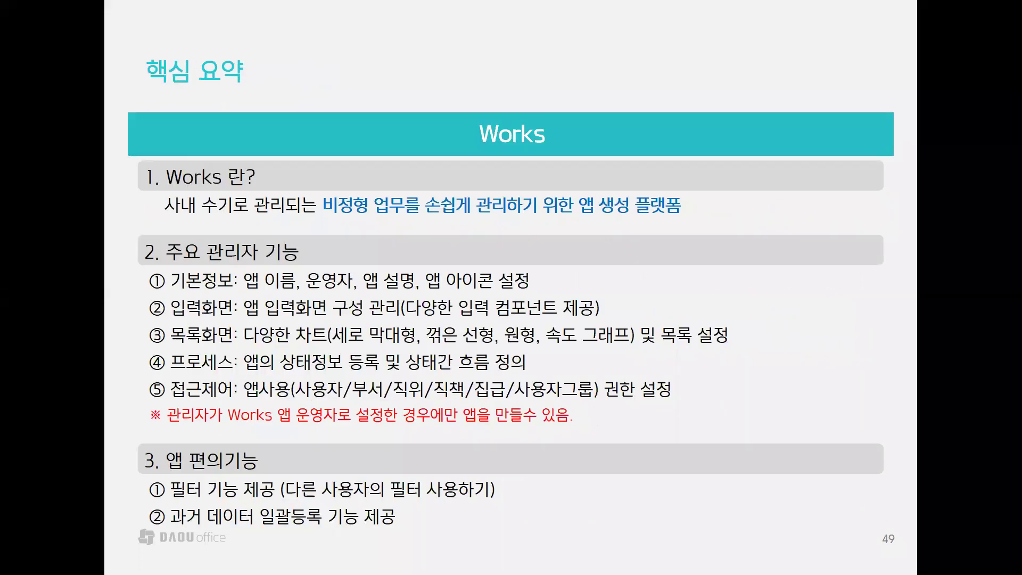